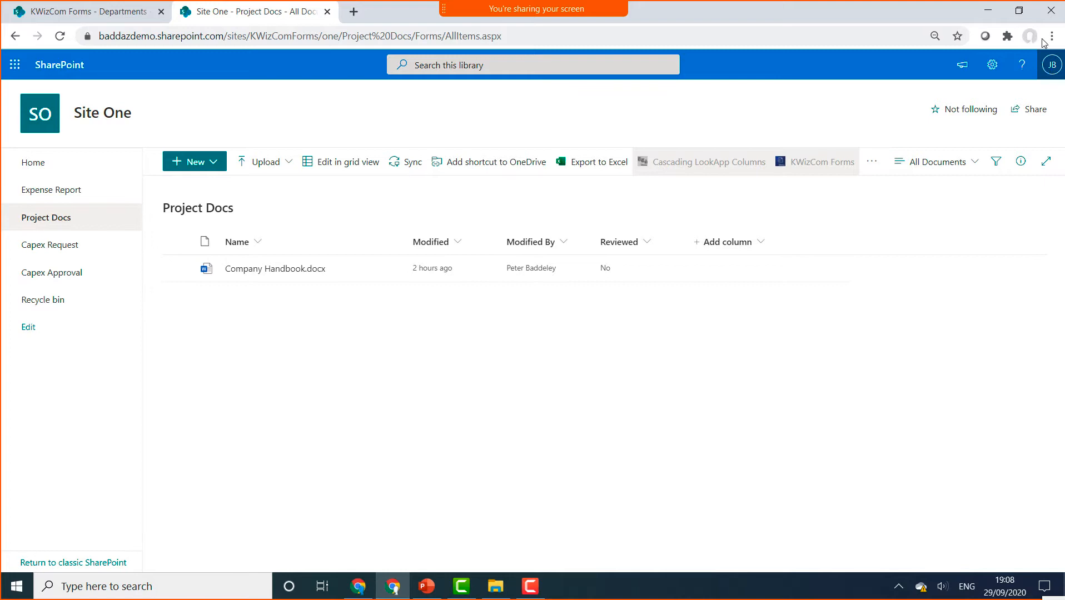
- Upload Business Report.docx from the Downloads folder, then check Project Docs in the incognito window
click(281, 165)
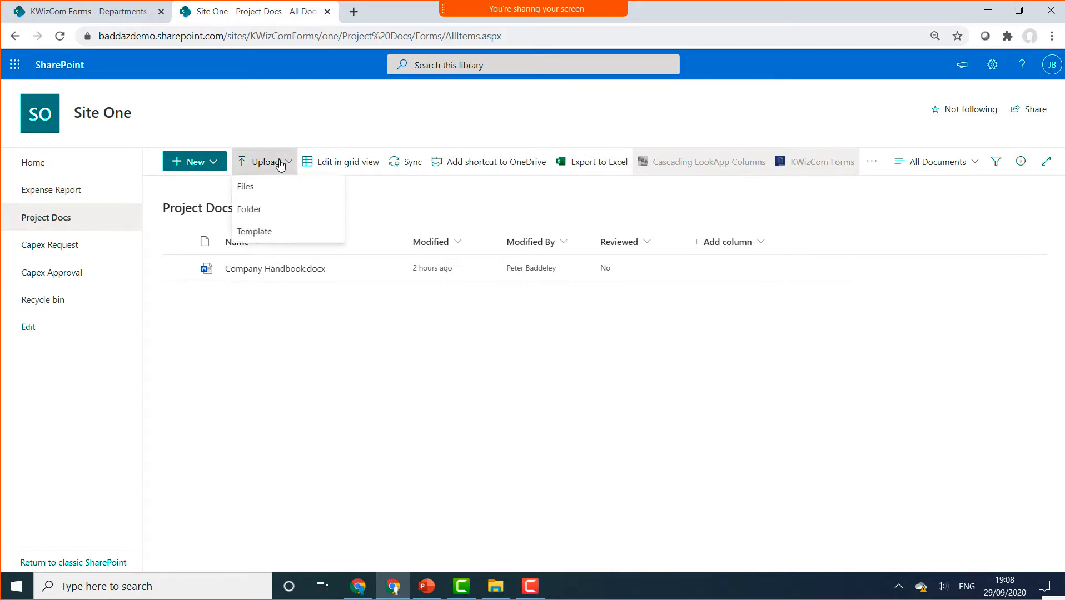
click(276, 188)
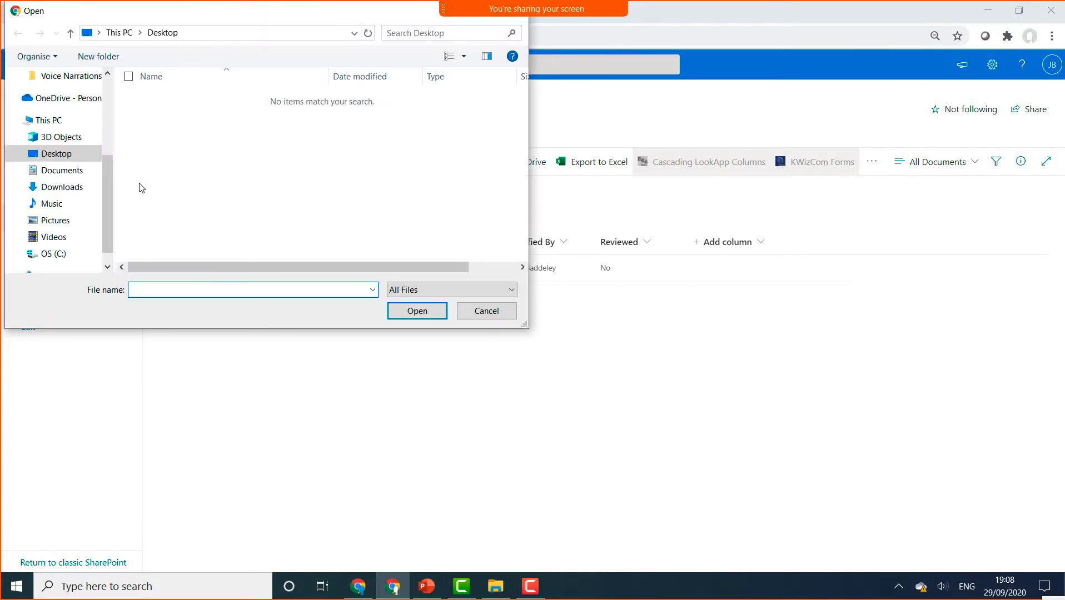
click(83, 187)
click(264, 114)
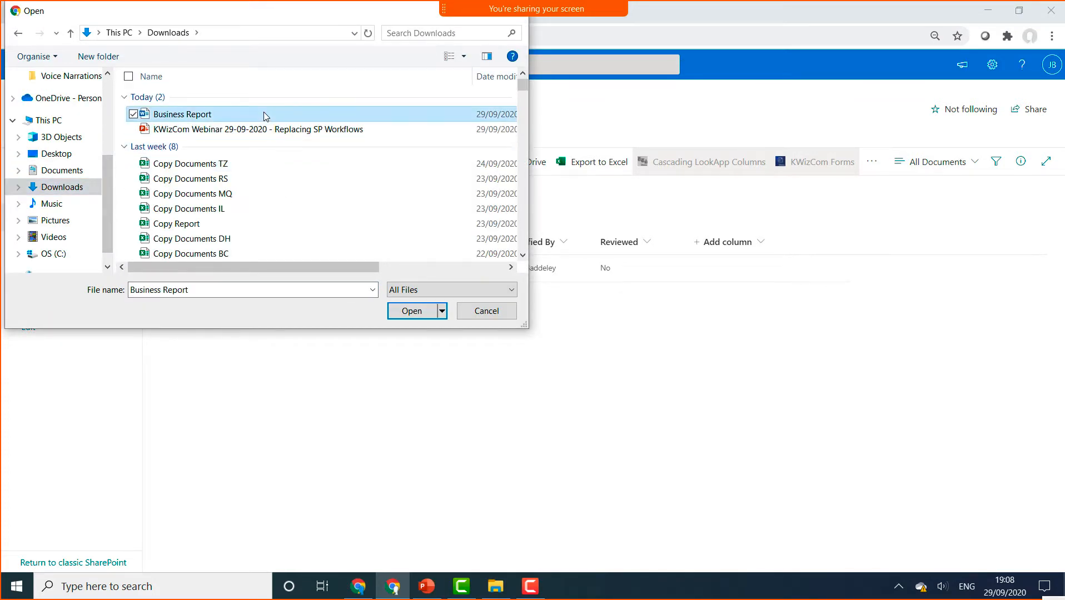
click(409, 311)
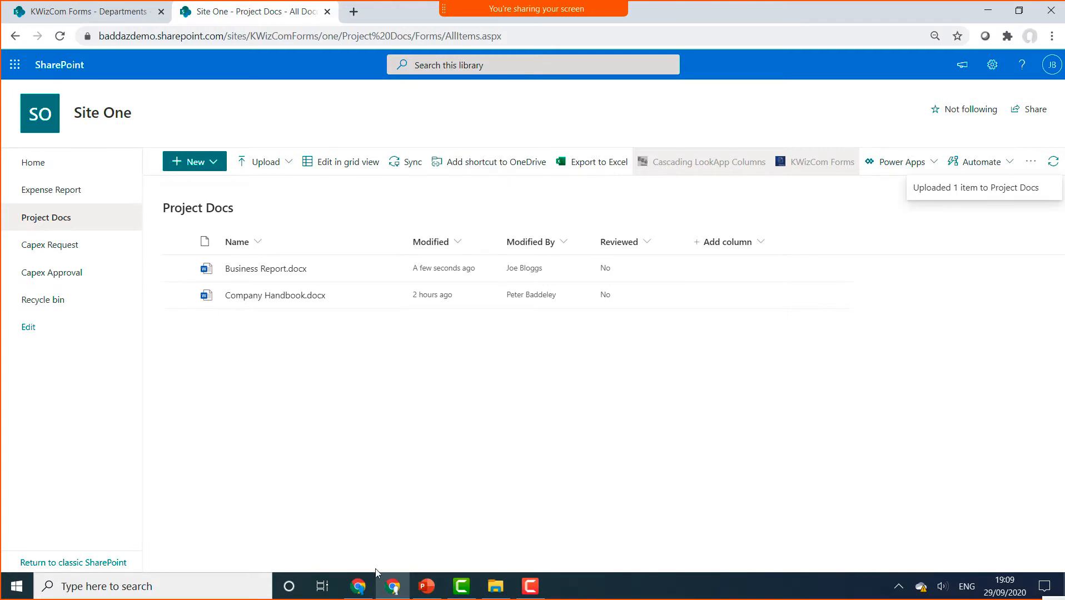
click(367, 586)
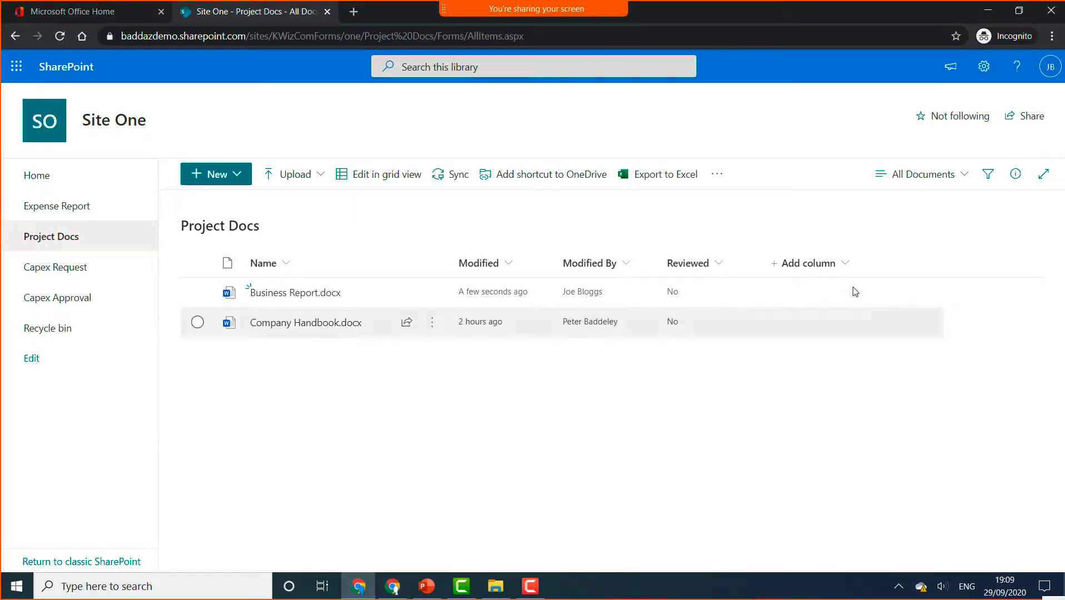
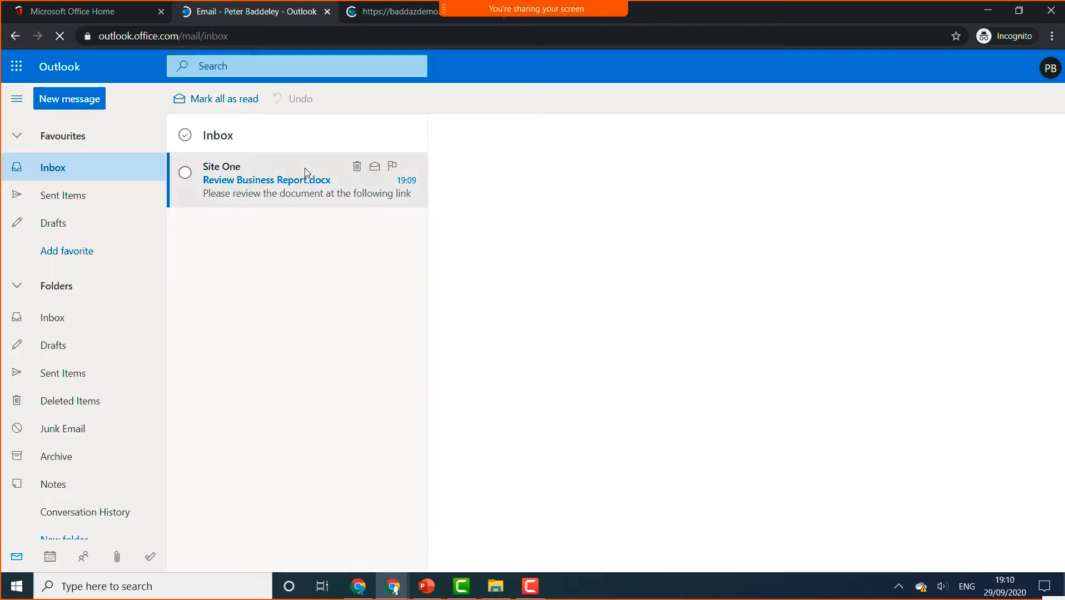
- Read the 'Review Business Report.docx' email in Outlook, then return to the Project Docs library
click(304, 169)
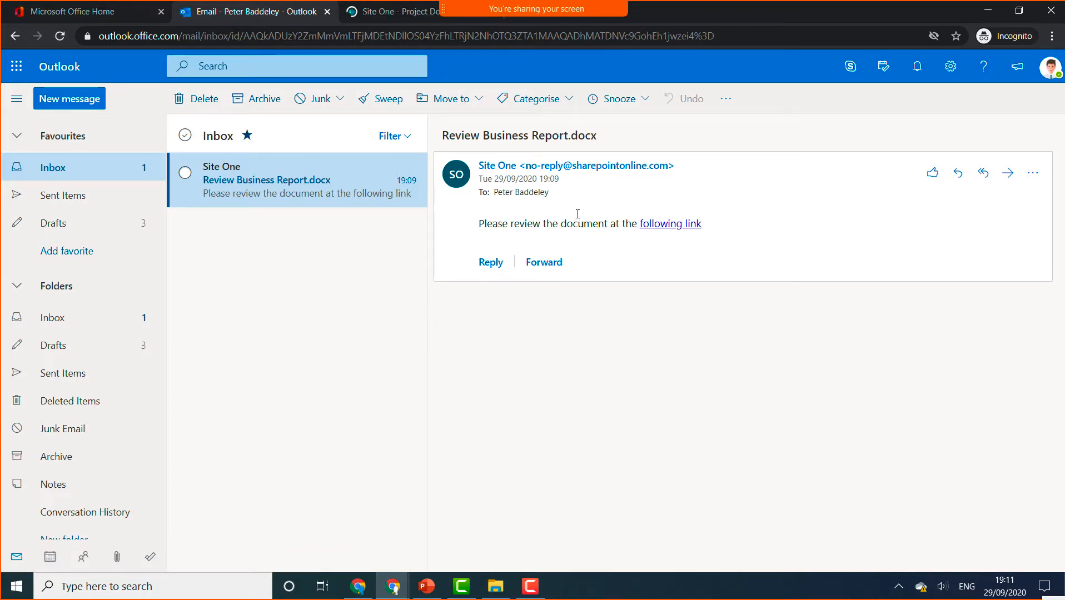
click(408, 16)
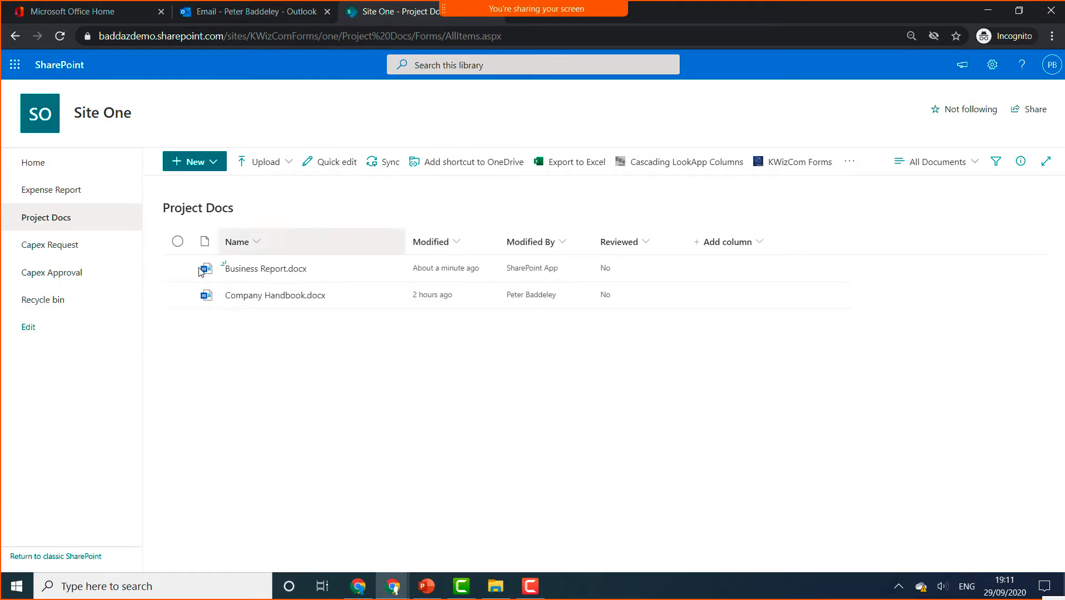
- Check who has access to Business Report.docx from its Details pane, then open KWizCom Forms
click(178, 269)
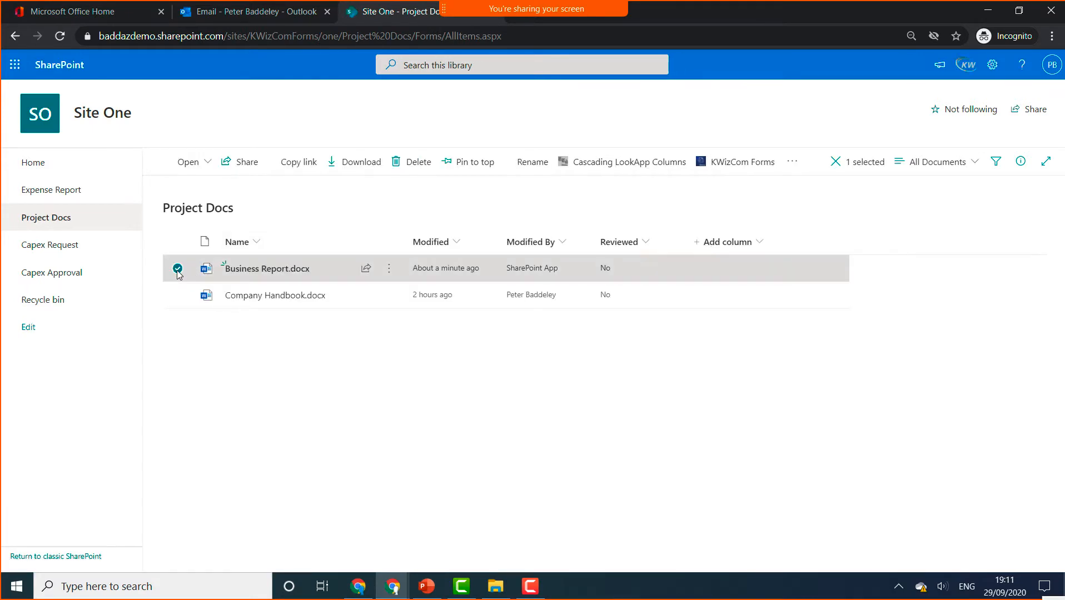
click(384, 276)
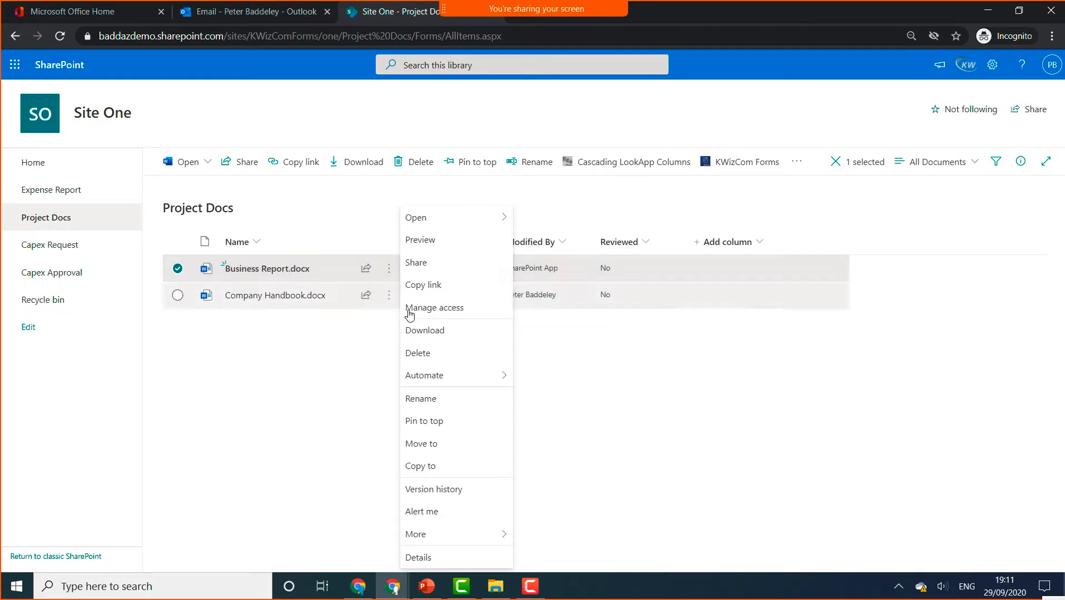
click(432, 559)
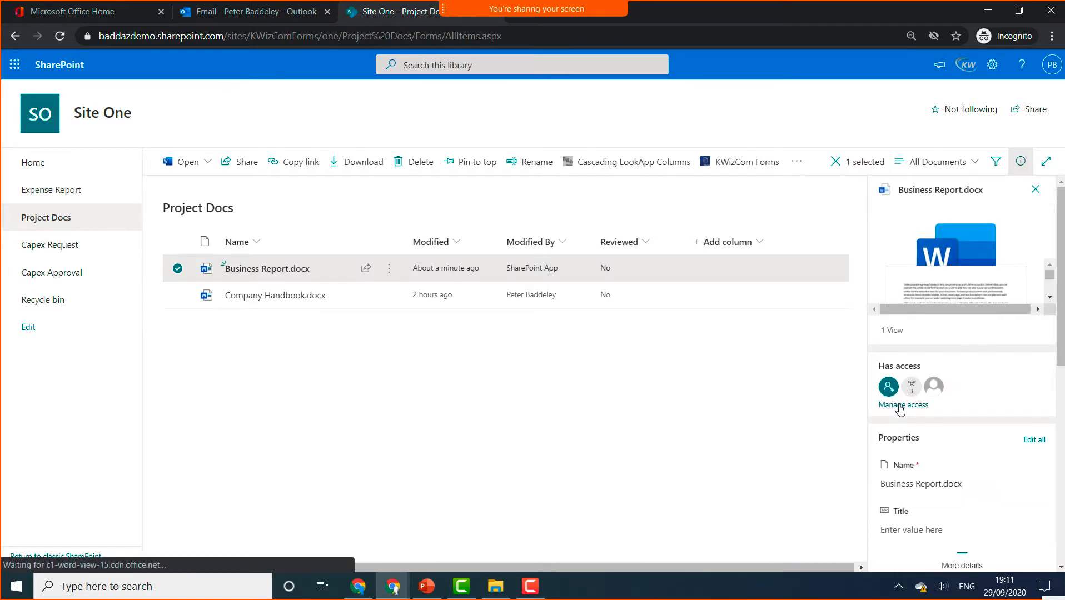
click(902, 406)
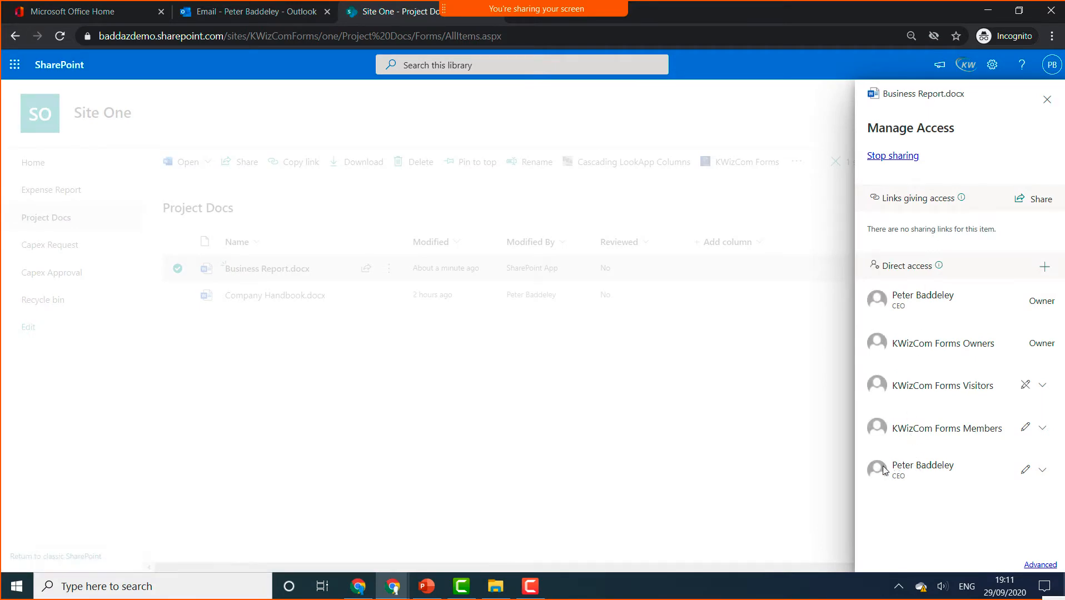
click(1046, 100)
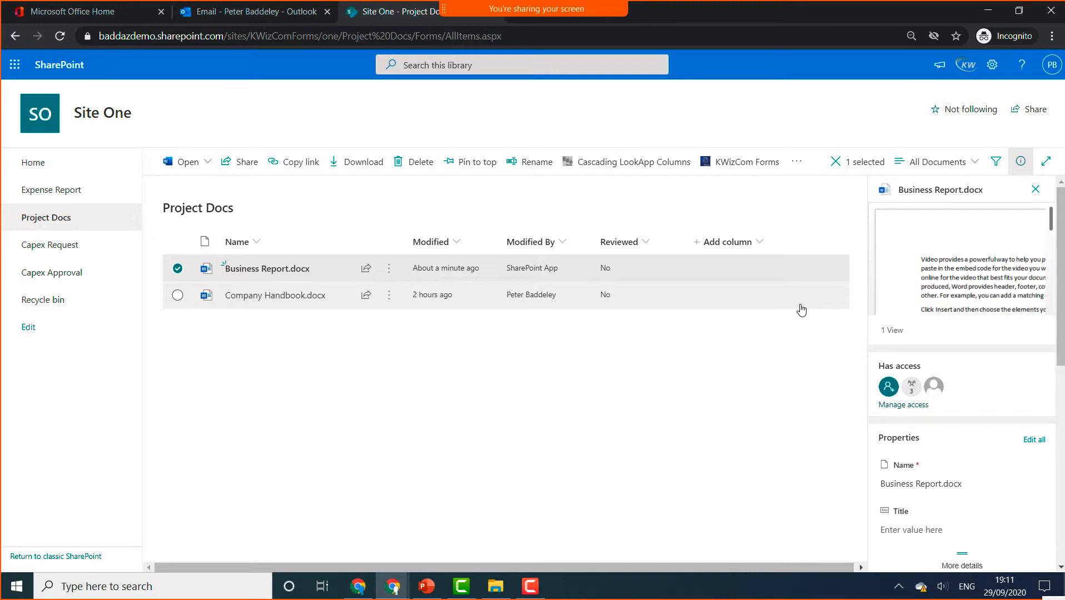
click(735, 168)
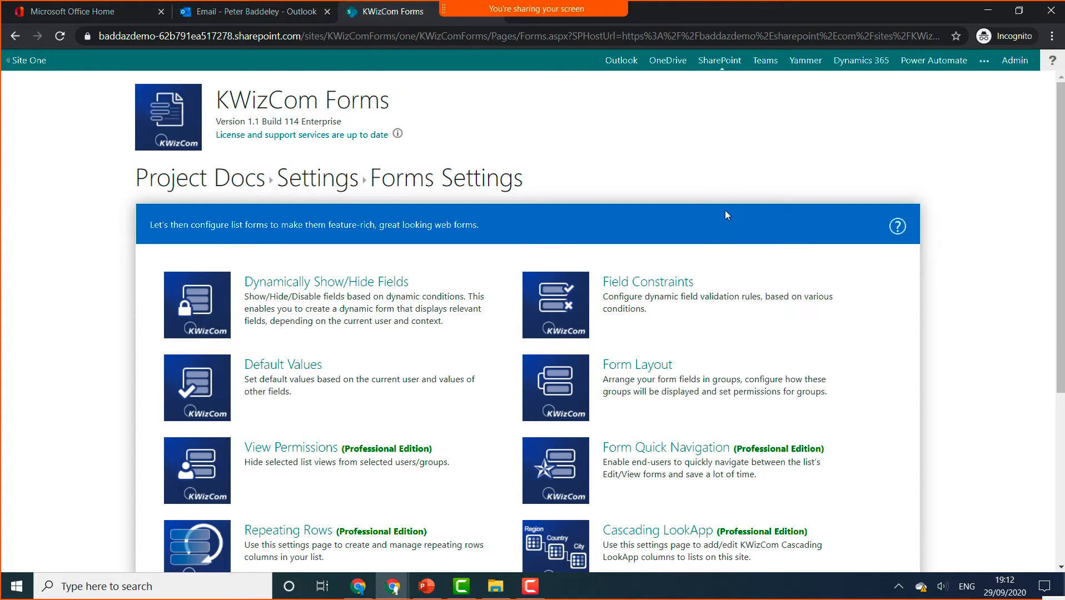
- Open the Activities tile on the Project Docs Forms Settings page
scroll(725, 211, down, 5)
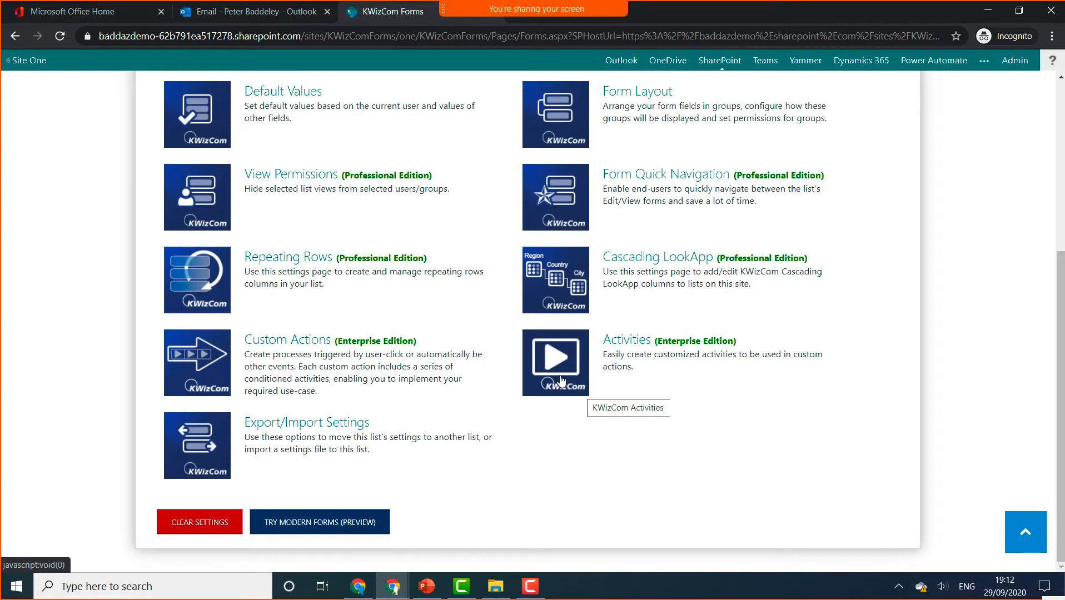
click(562, 382)
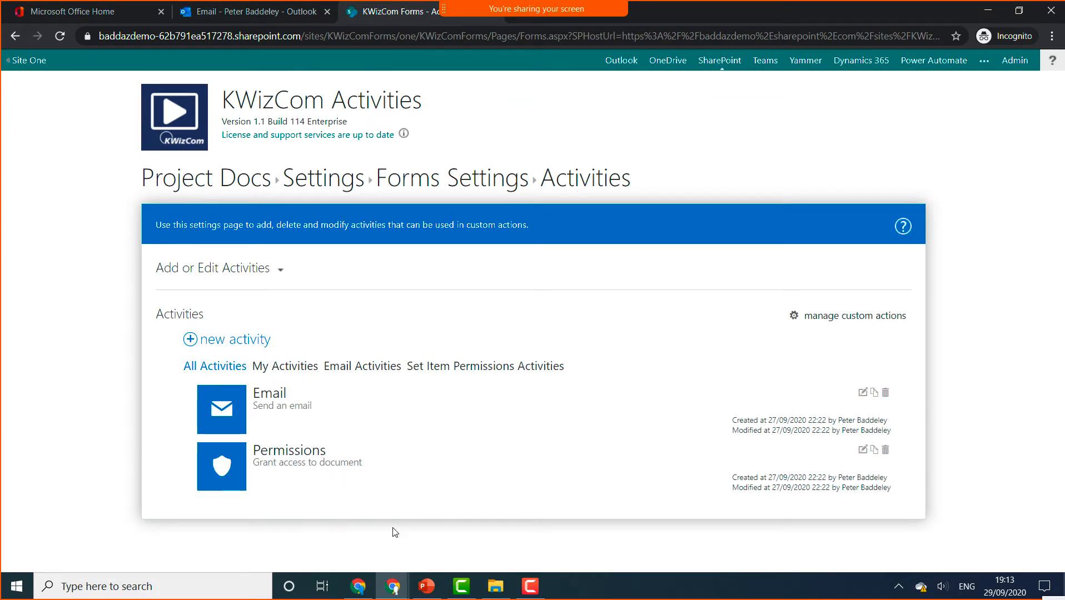
- Delete the existing activity and confirm the deletion with OK
click(886, 451)
click(603, 127)
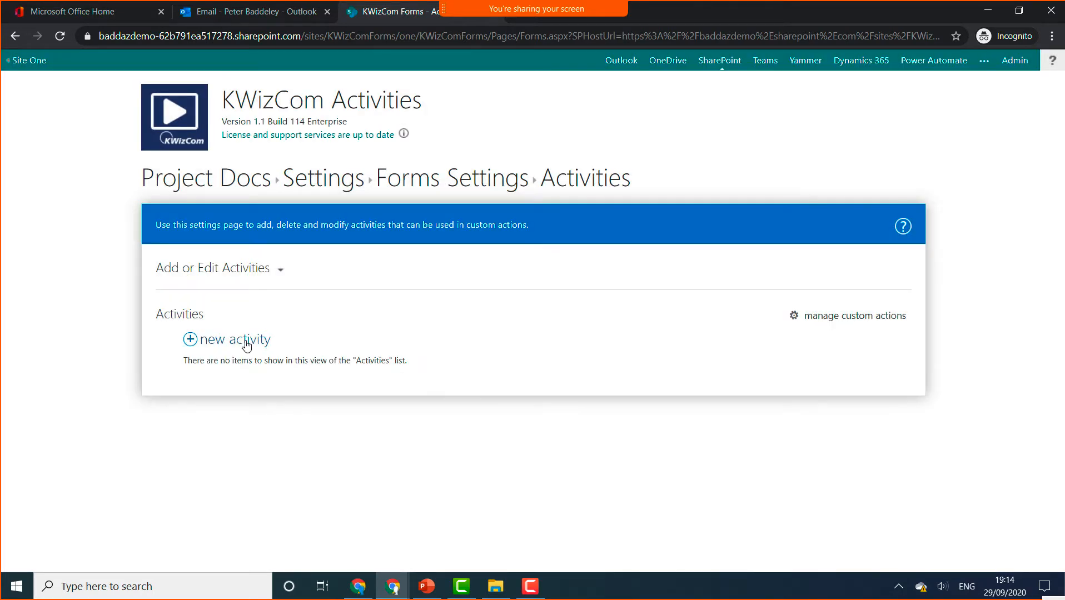
- Add an Email-type activity named 'Email' with the description 'Send an Email'
click(247, 344)
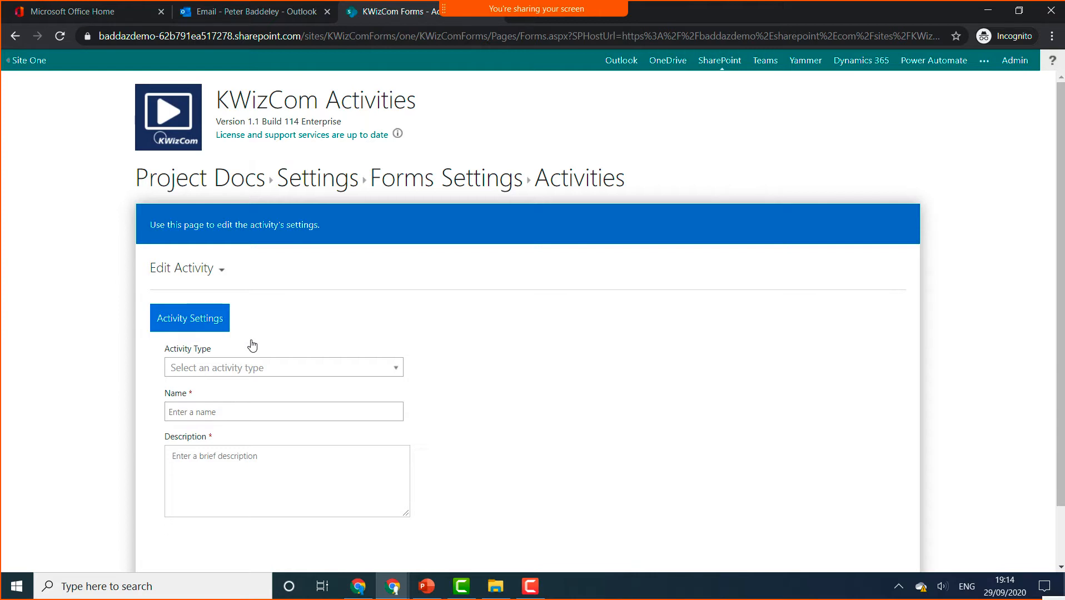
click(291, 369)
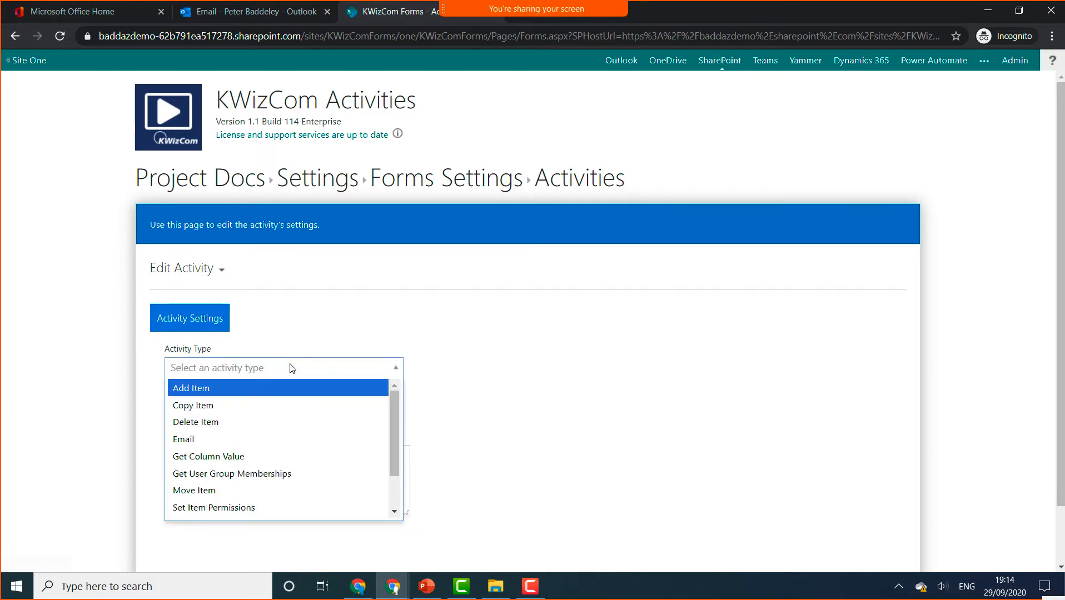
click(213, 439)
click(223, 417)
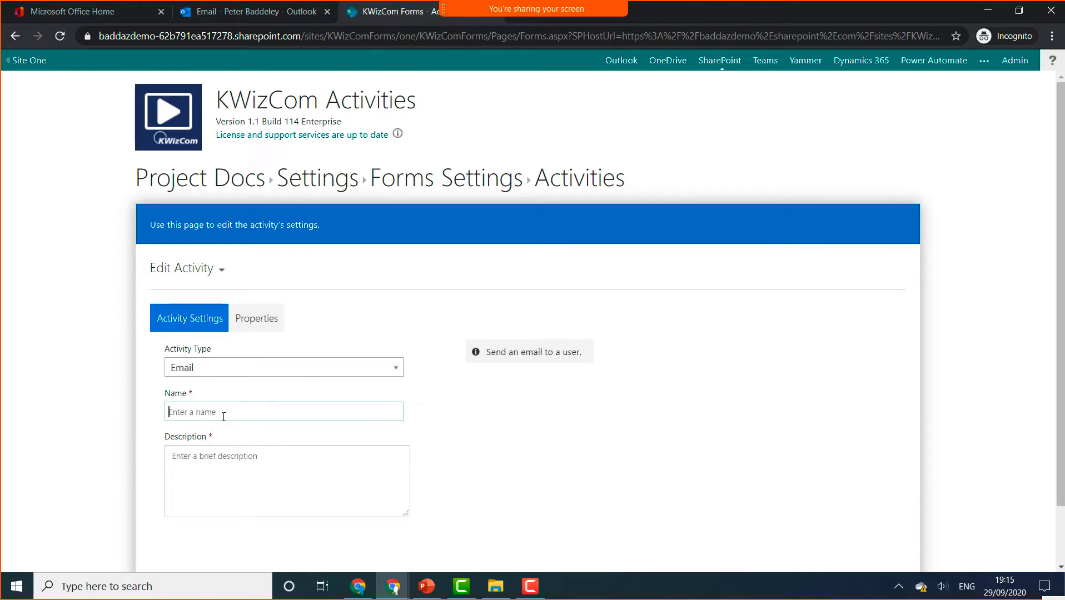
text(Email)
click(238, 472)
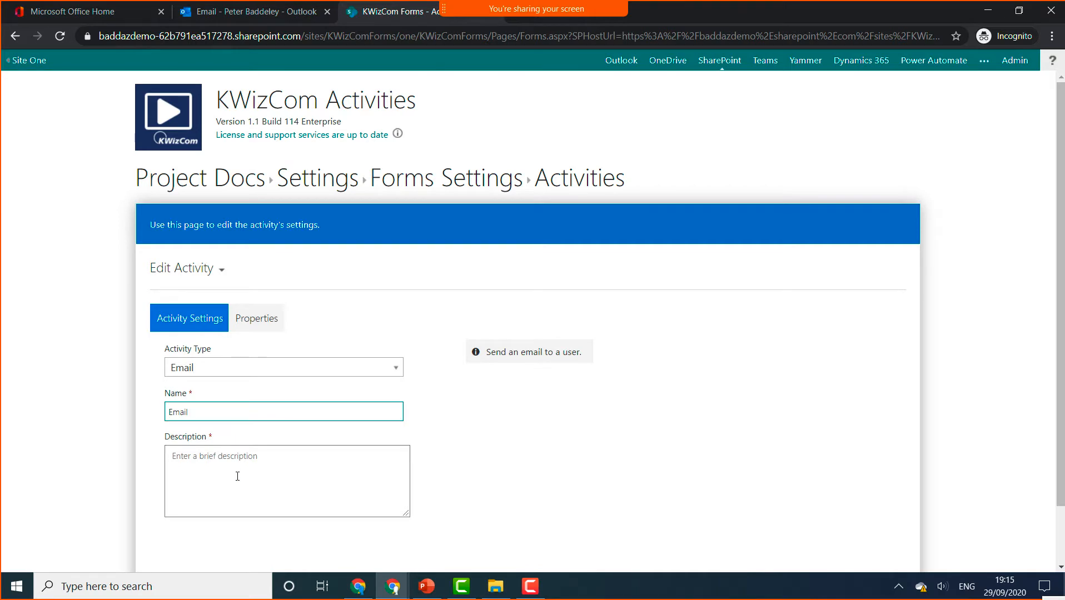
text(Sned)
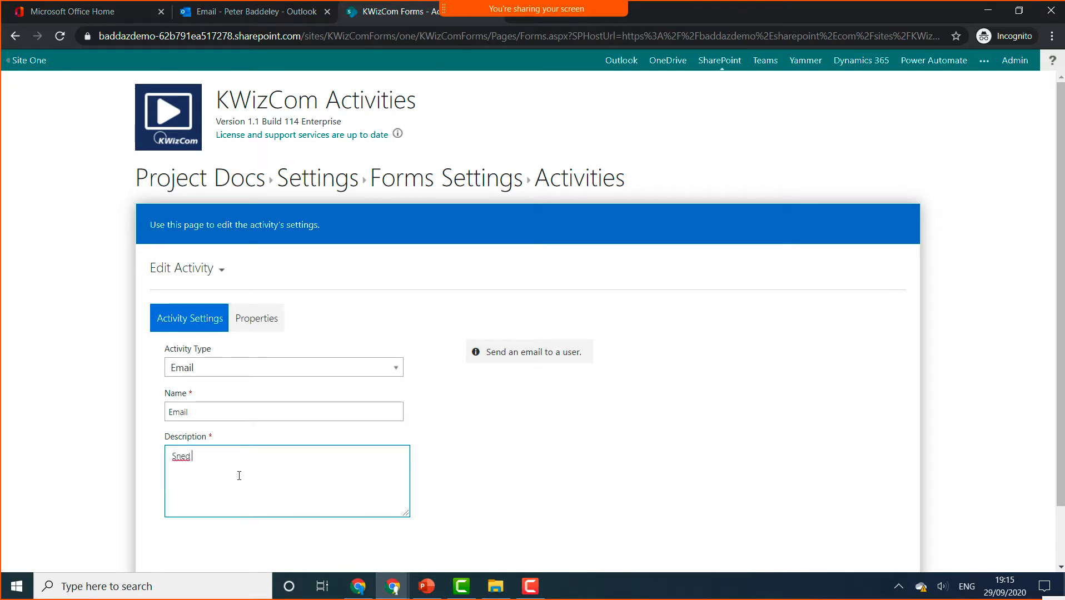
key(BackSpace)
key(BackSpace)
key(BackSpace)
key(BackSpace)
text(end an Email)
scroll(269, 314, down, 2)
- Enter the recipient's e-mail address and subject 'Review', then view the dynamic-values help
click(258, 259)
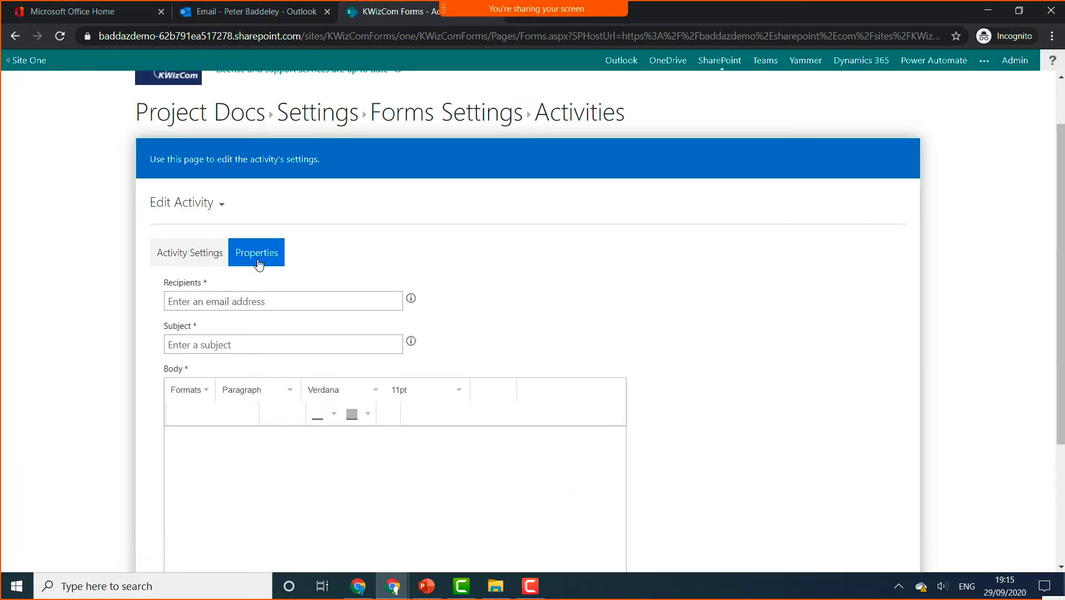
click(226, 302)
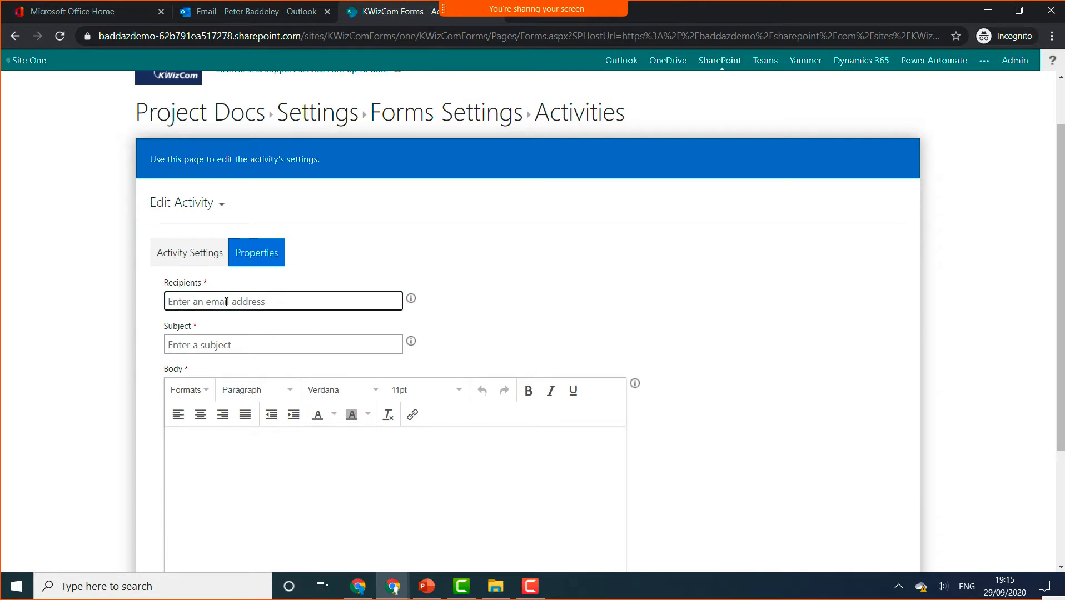
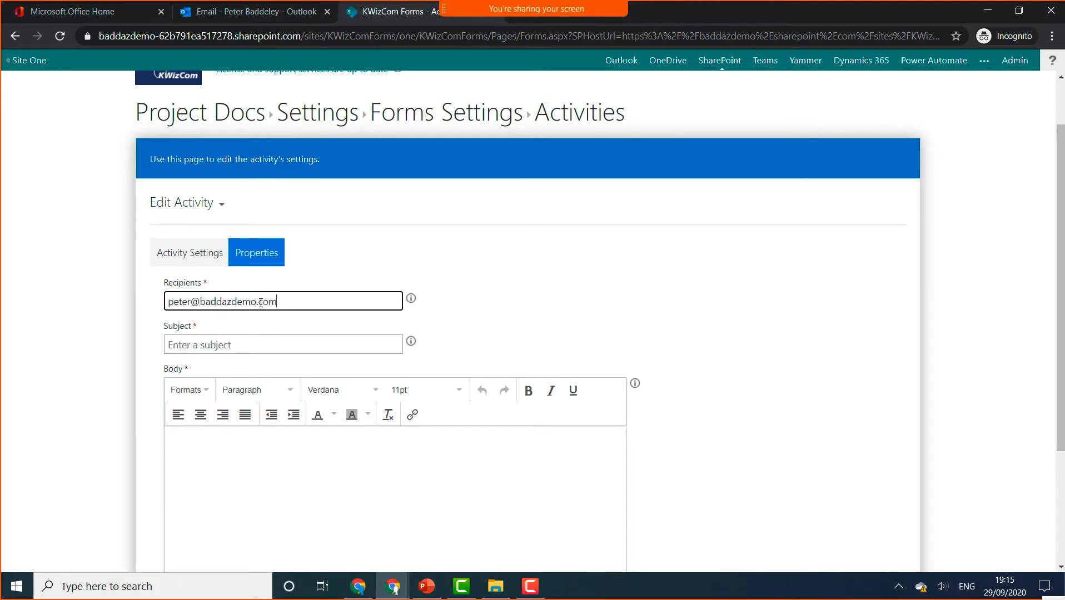
click(231, 344)
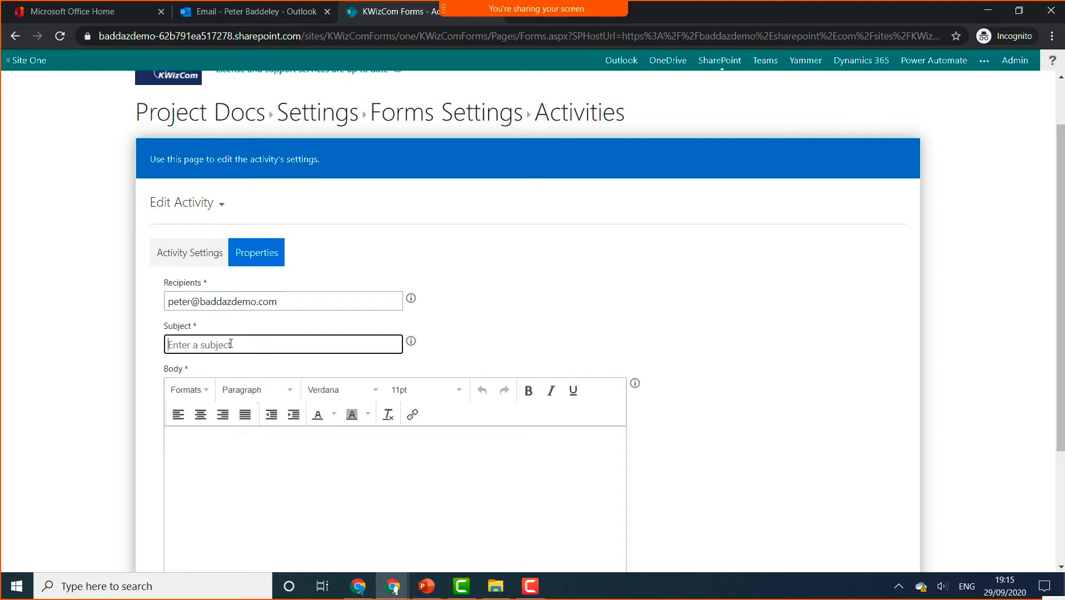
text(Review)
click(411, 343)
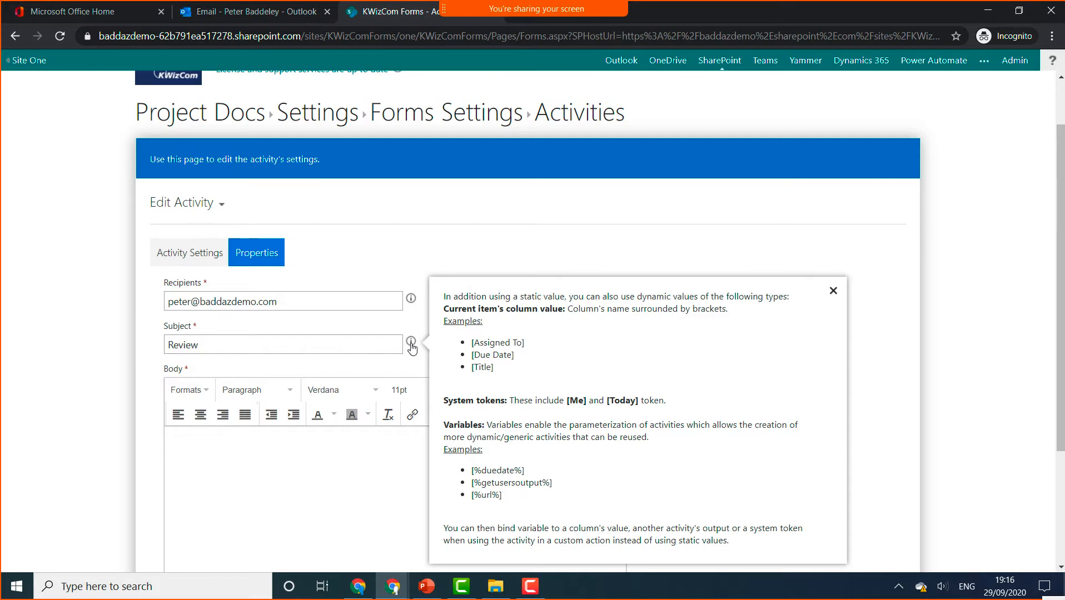
- Make the subject 'Review [%document%]' and the body 'Please can you review this document'
click(224, 343)
text([)
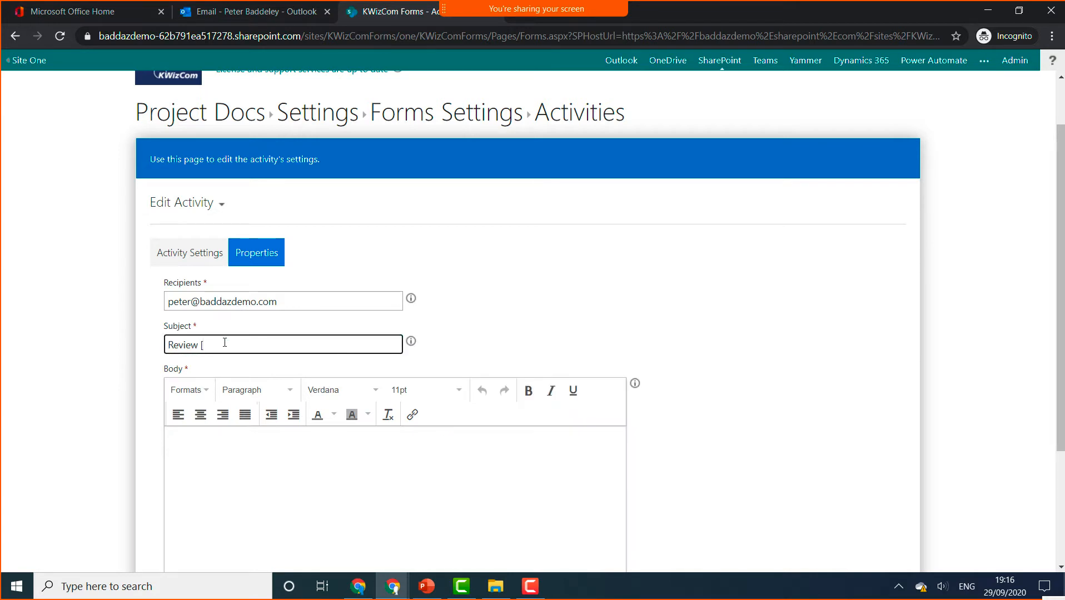
text(%document%])
click(279, 452)
text(Plea)
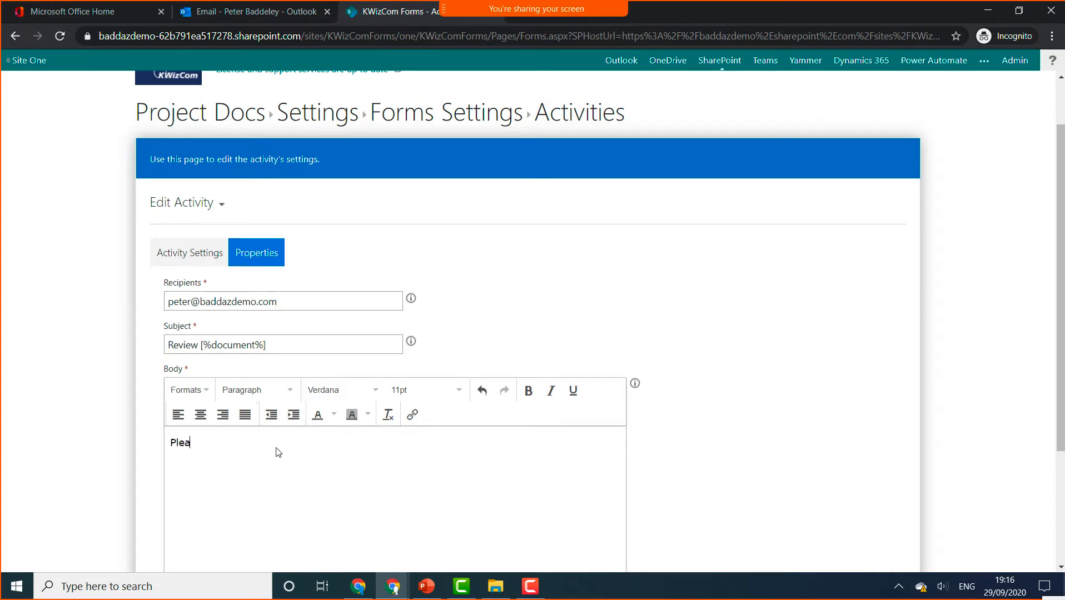
text(se can you review this document)
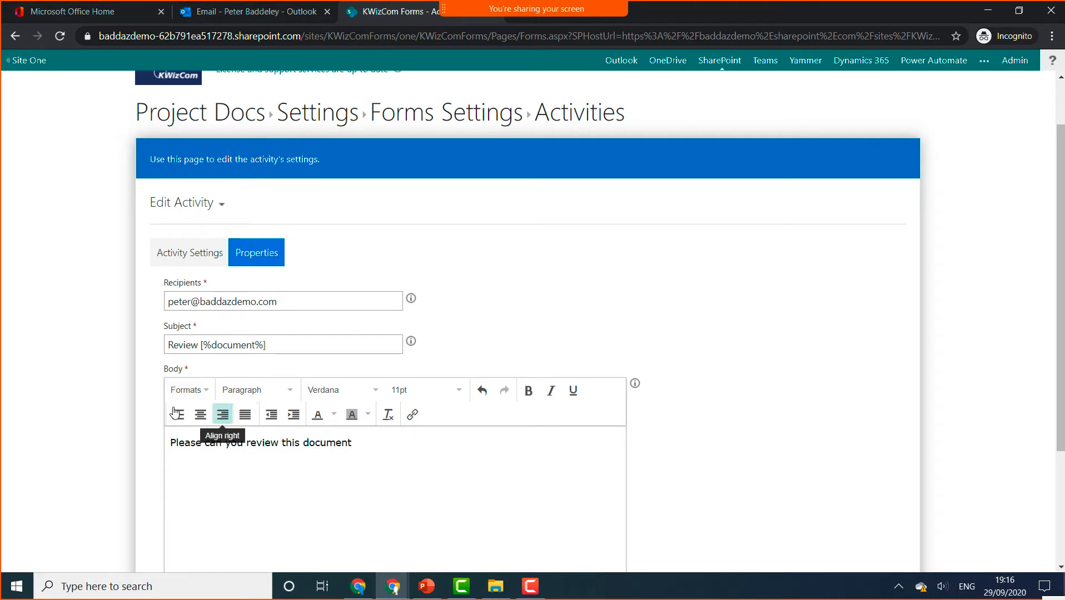
click(367, 392)
click(525, 330)
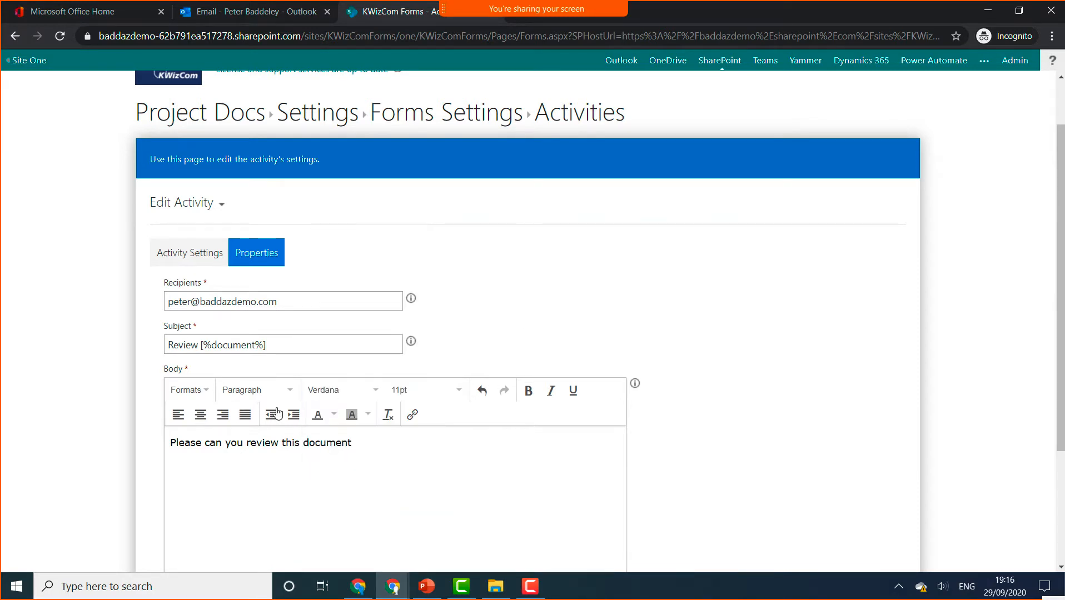
click(280, 390)
click(281, 390)
scroll(764, 467, down, 3)
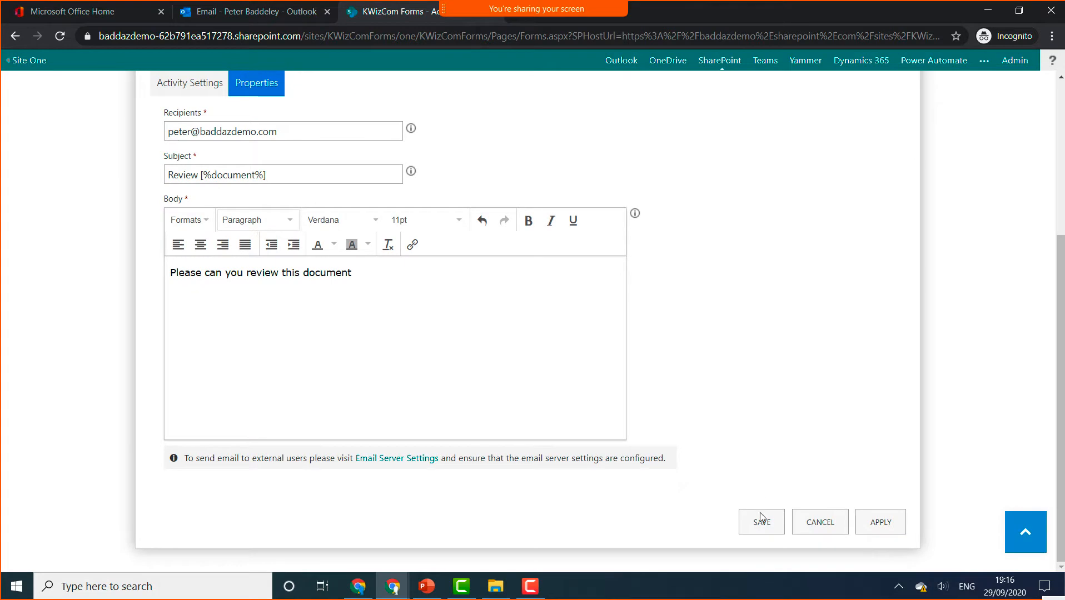
- Save the Email activity, reload the Activities list, and start another new activity
click(760, 522)
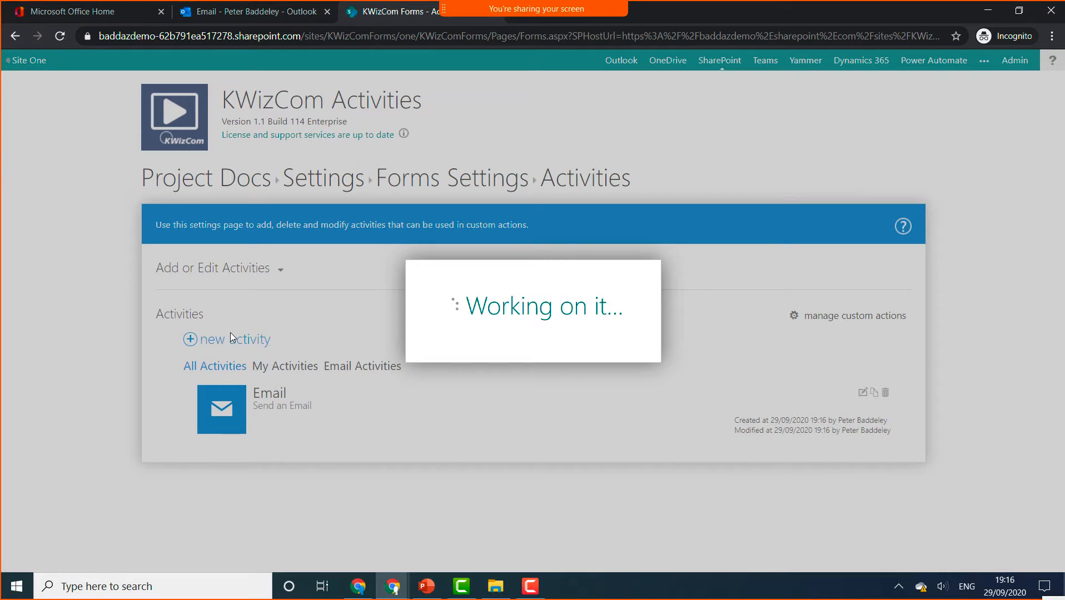
click(61, 39)
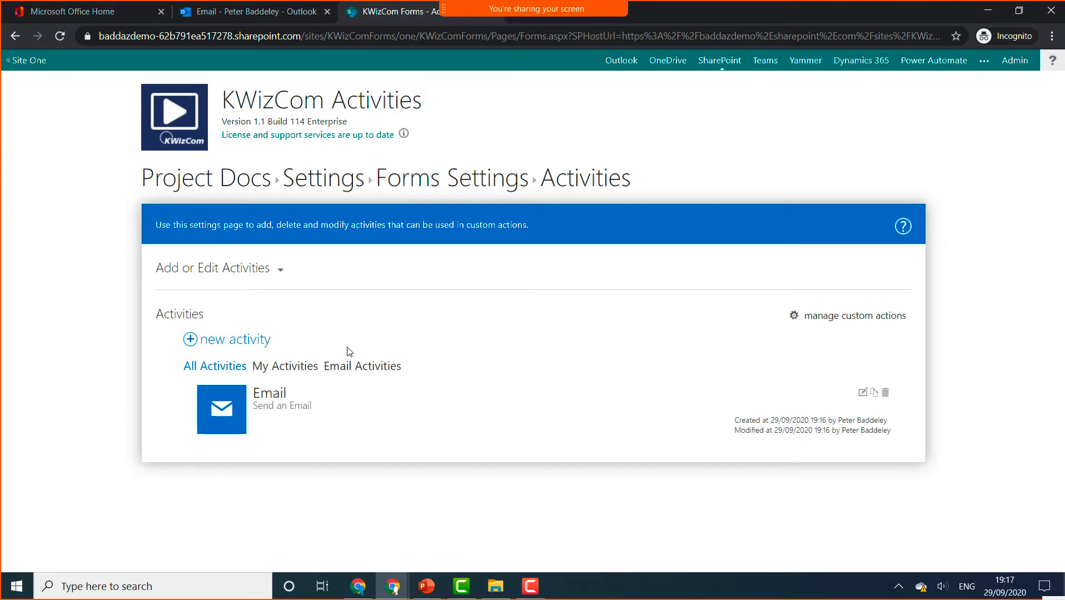
click(236, 340)
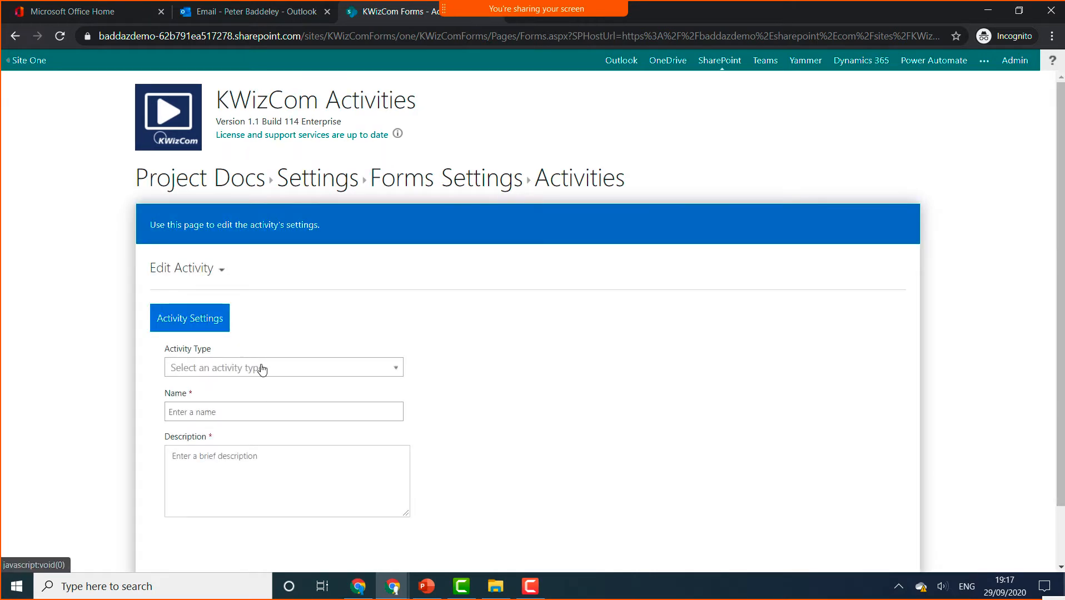
- Make it a Set Item Permissions activity named 'Set Permissions', described 'Set permission to Document'
click(261, 368)
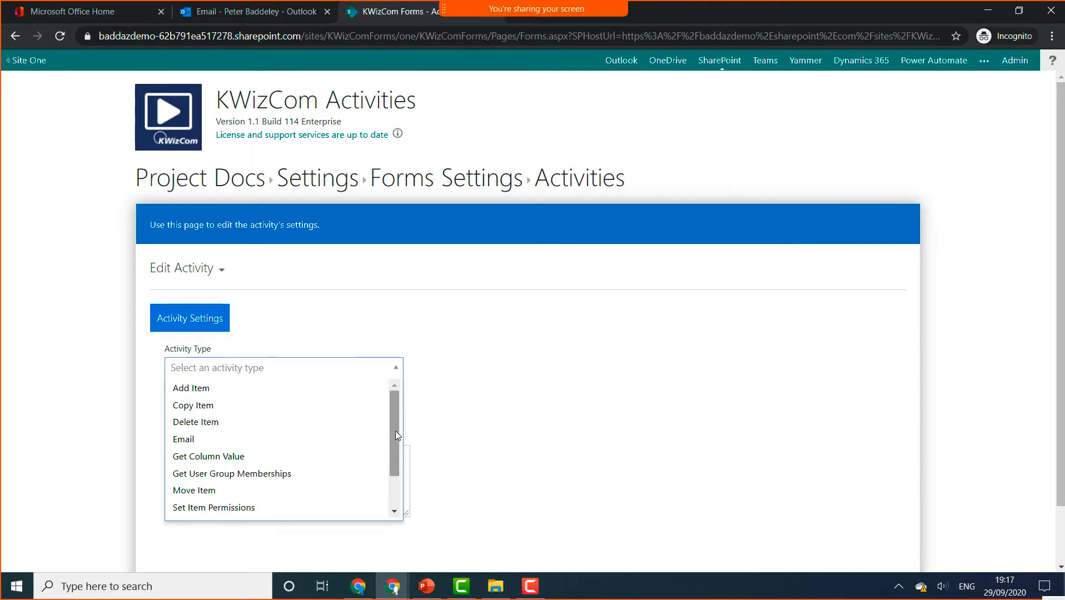
scroll(392, 445, down, 1)
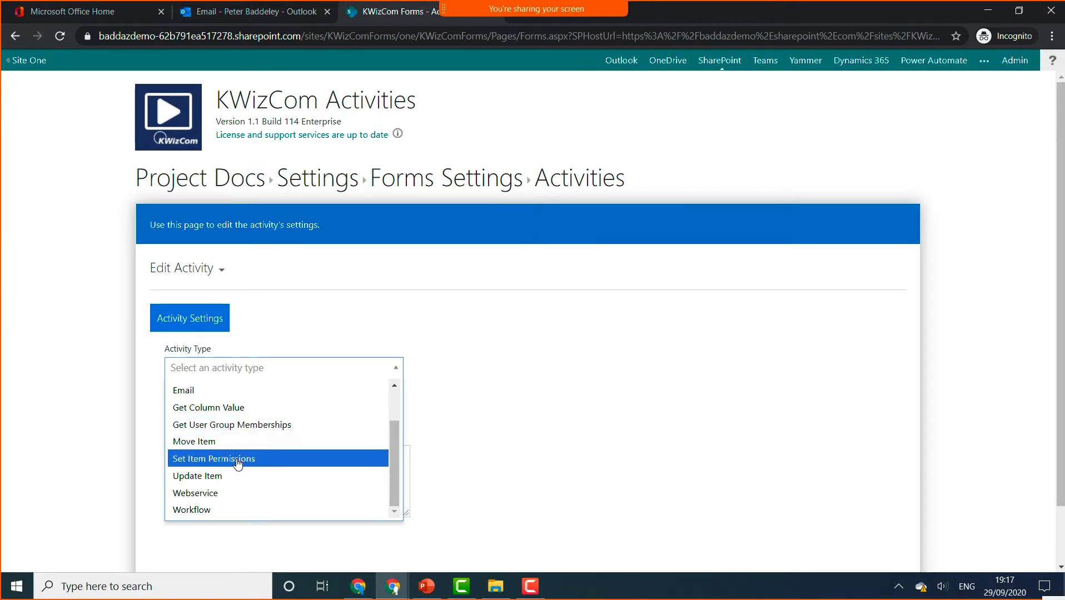
click(238, 459)
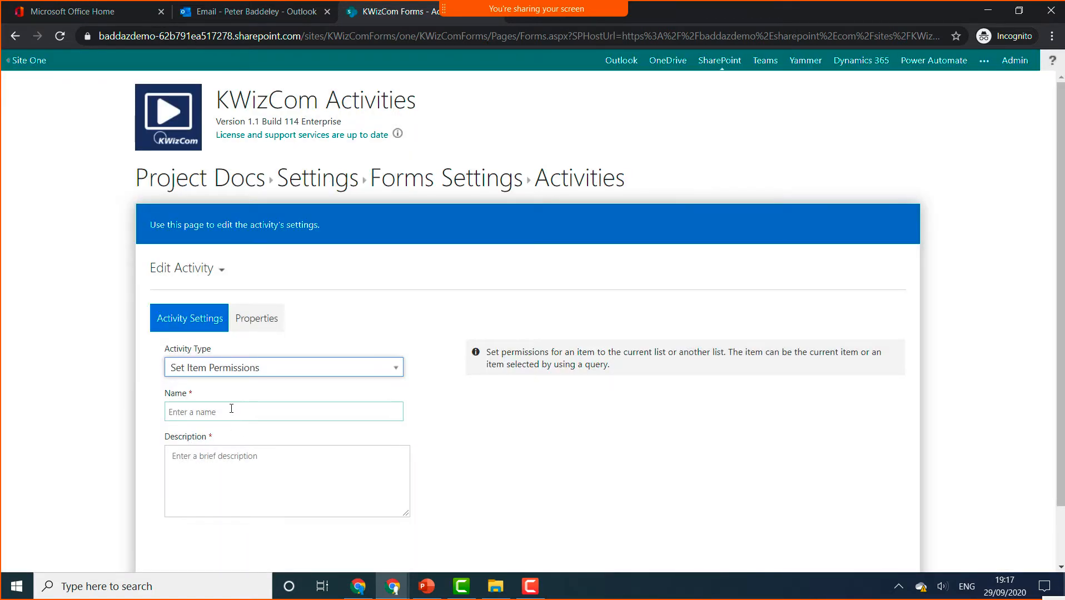
click(231, 409)
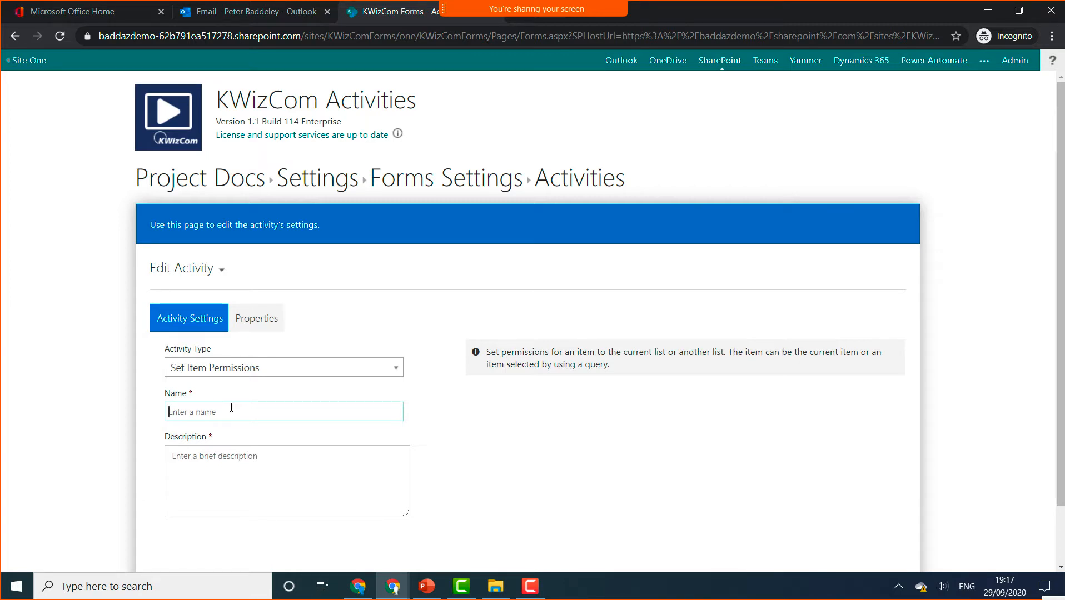
text(Set)
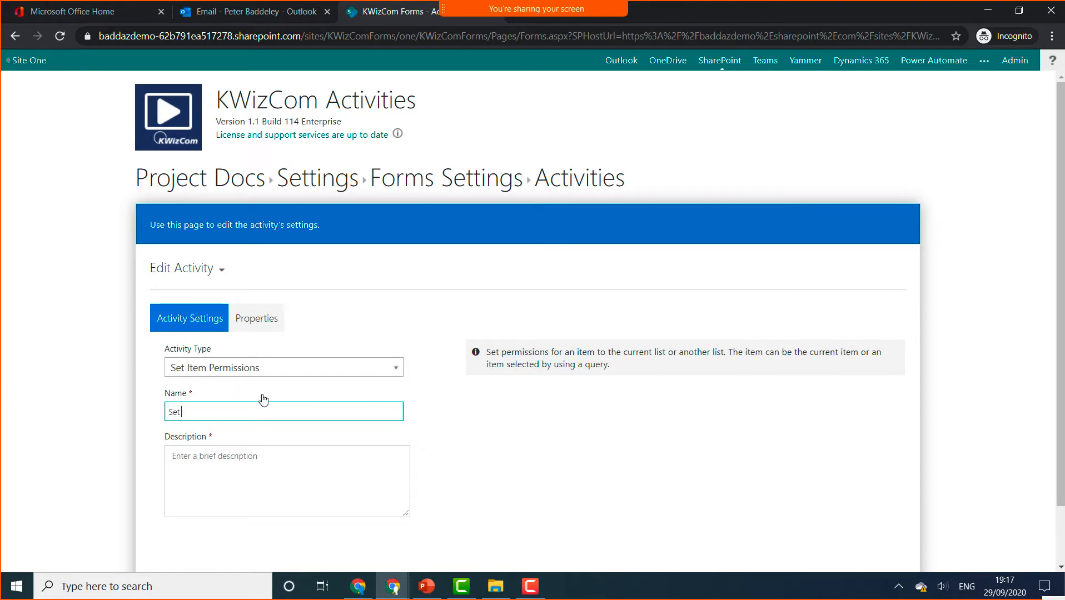
text( Permissisions)
click(218, 470)
text(Set pe)
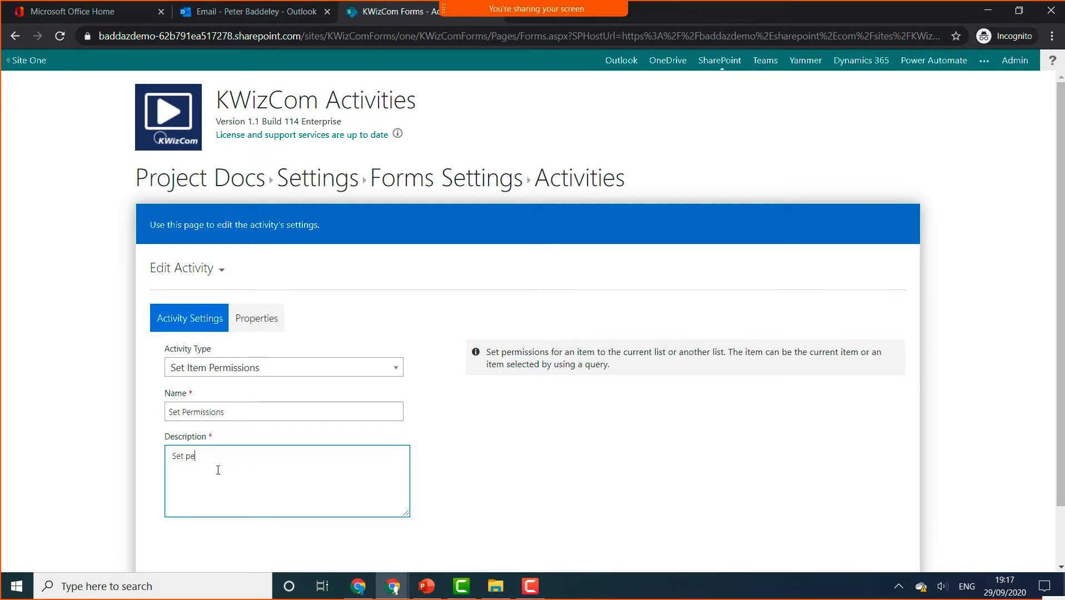
text(rmission to Document)
- Set Update to Current Item, Remove existing permissions to Yes, and Permission level to Full Control
click(271, 318)
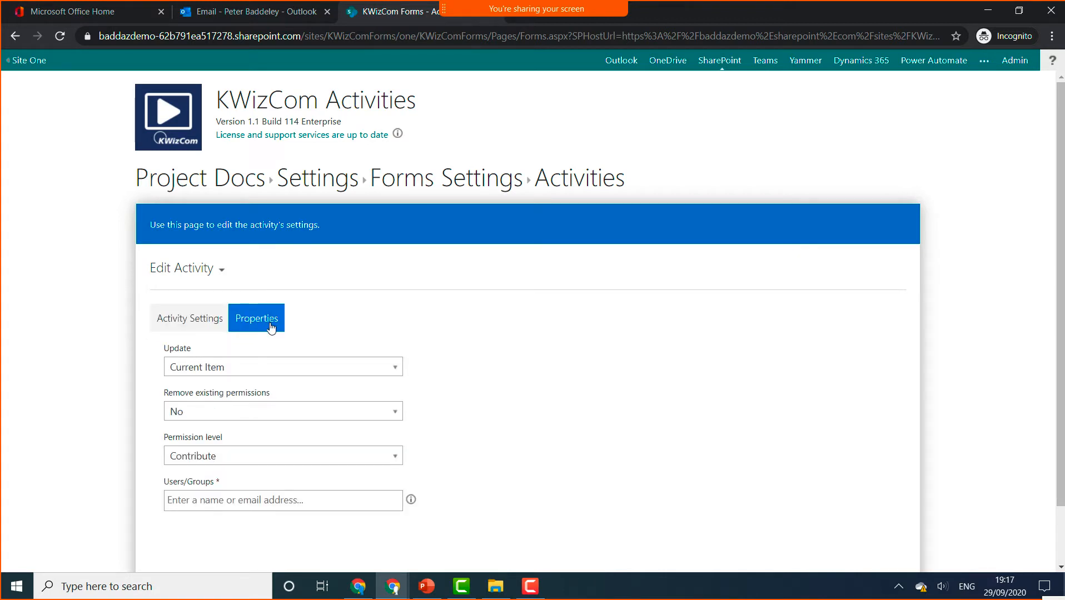
click(277, 367)
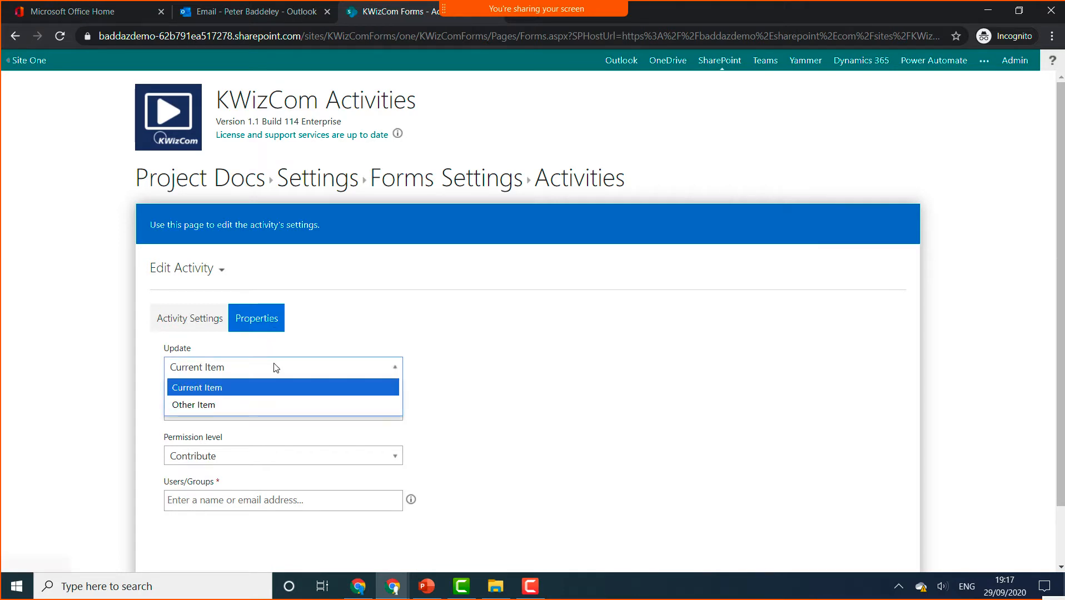
click(246, 411)
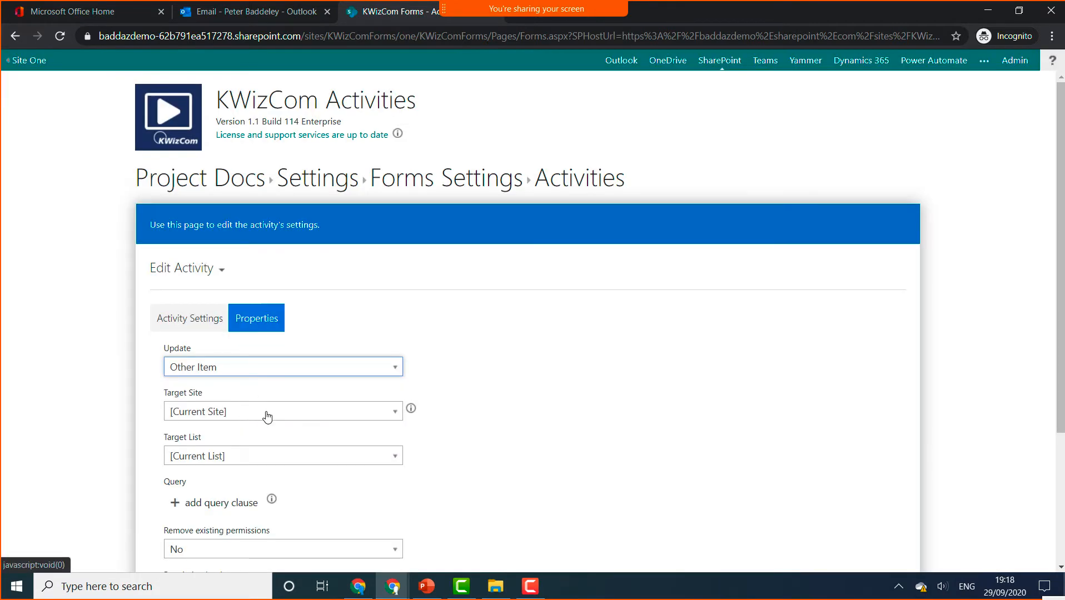
click(264, 413)
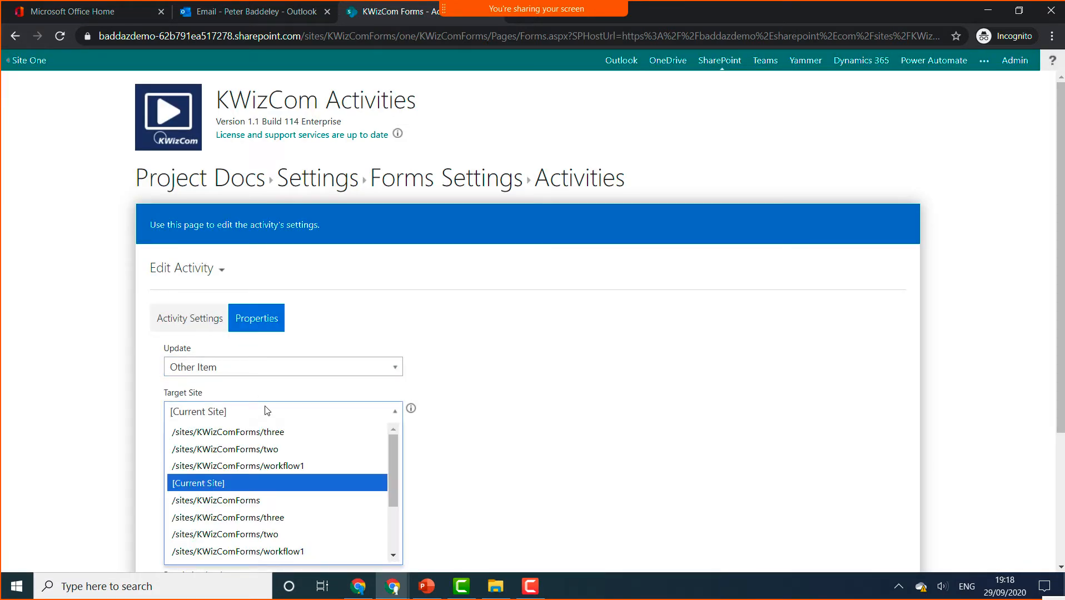
click(265, 412)
click(272, 365)
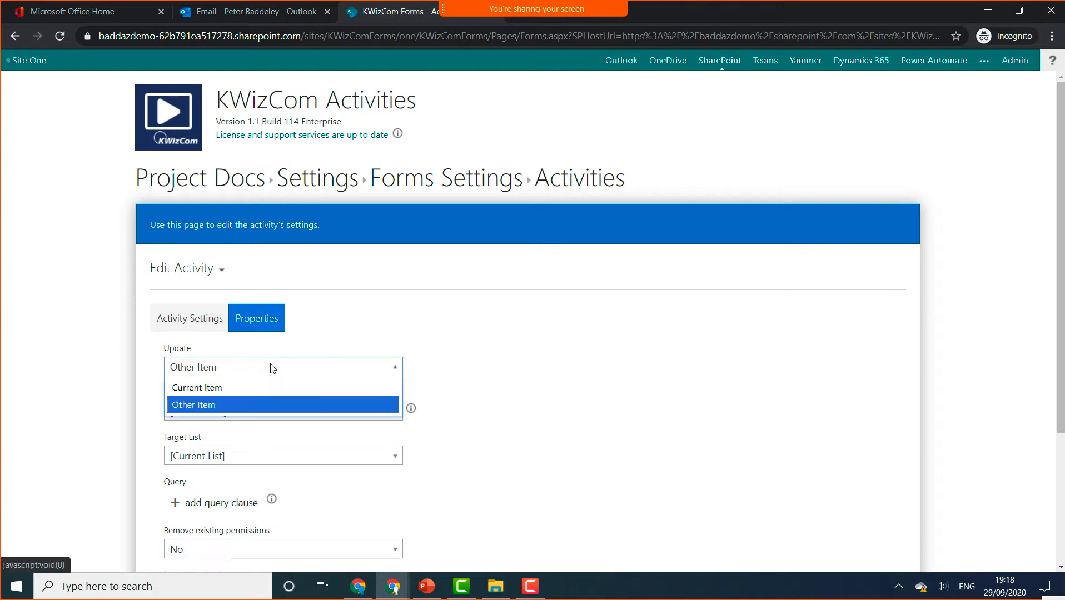
click(237, 389)
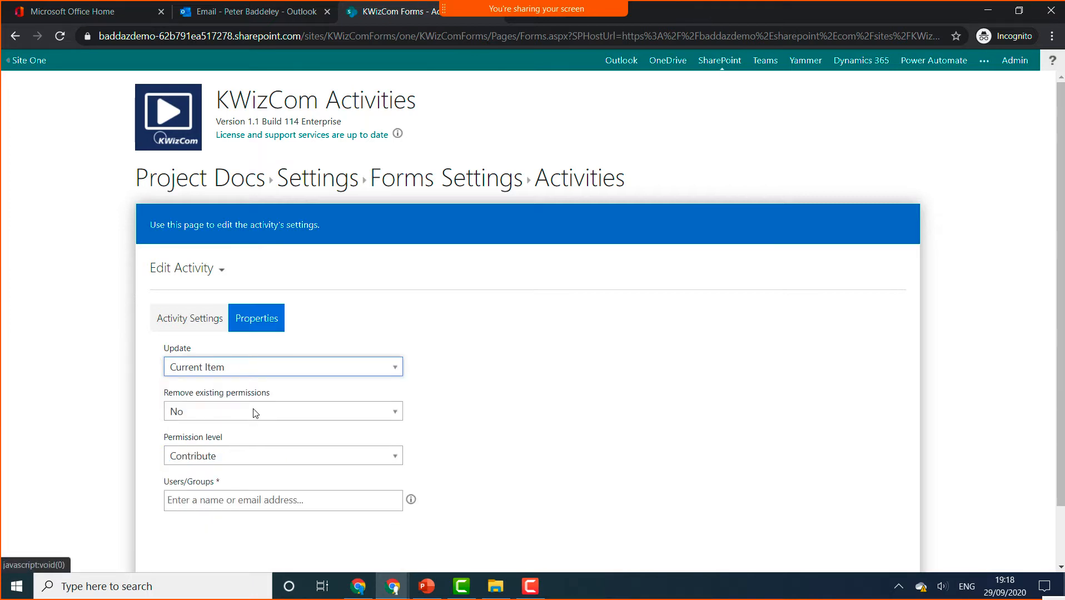
click(256, 413)
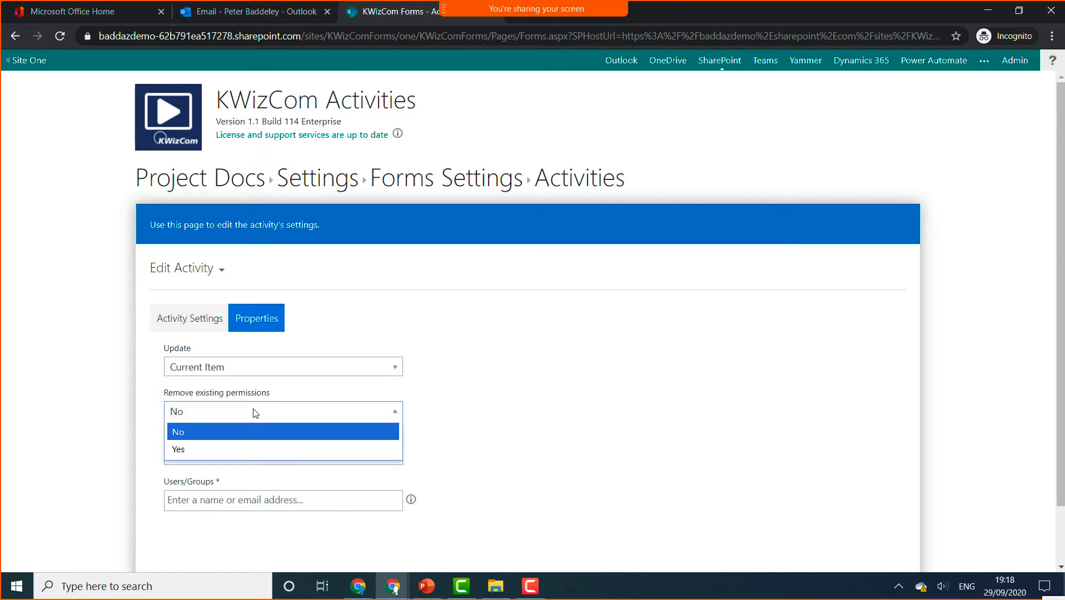
click(239, 448)
click(222, 457)
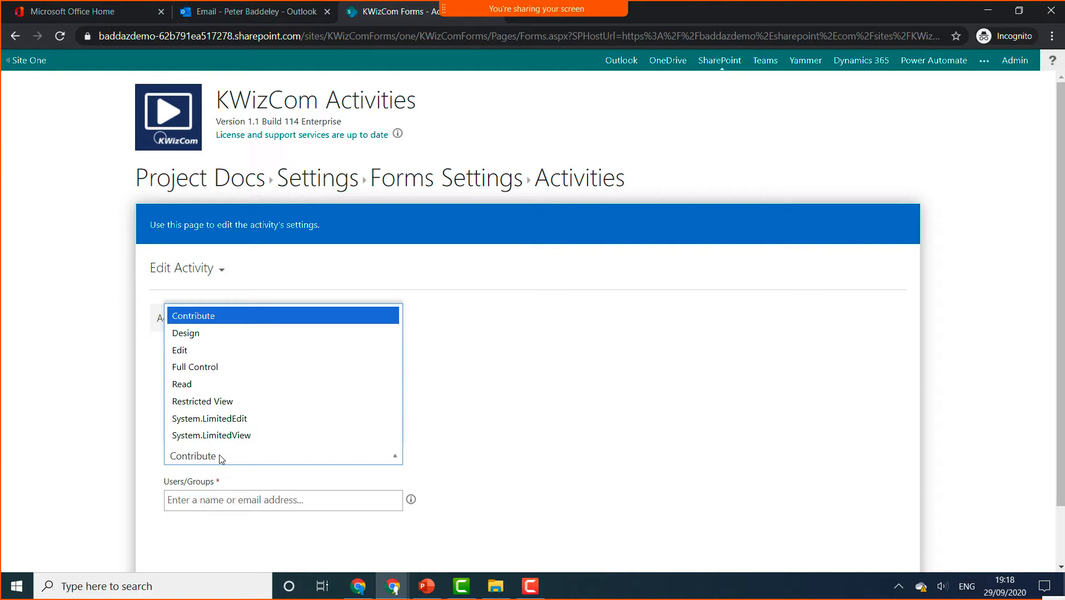
click(216, 367)
- Add the suggested user to Users or Groups and save the Set Permissions activity
click(198, 503)
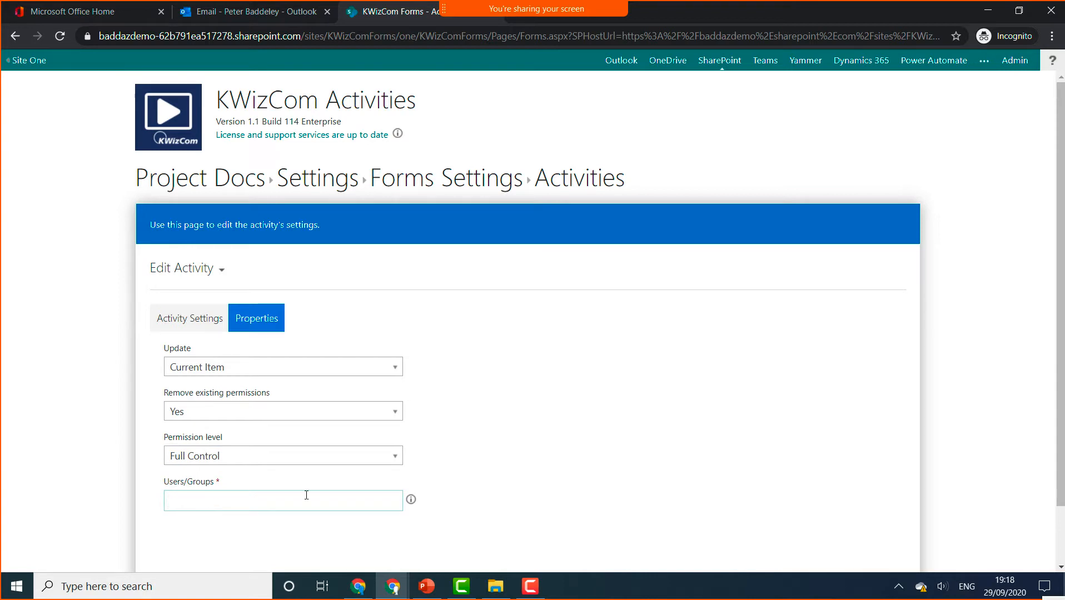
click(411, 500)
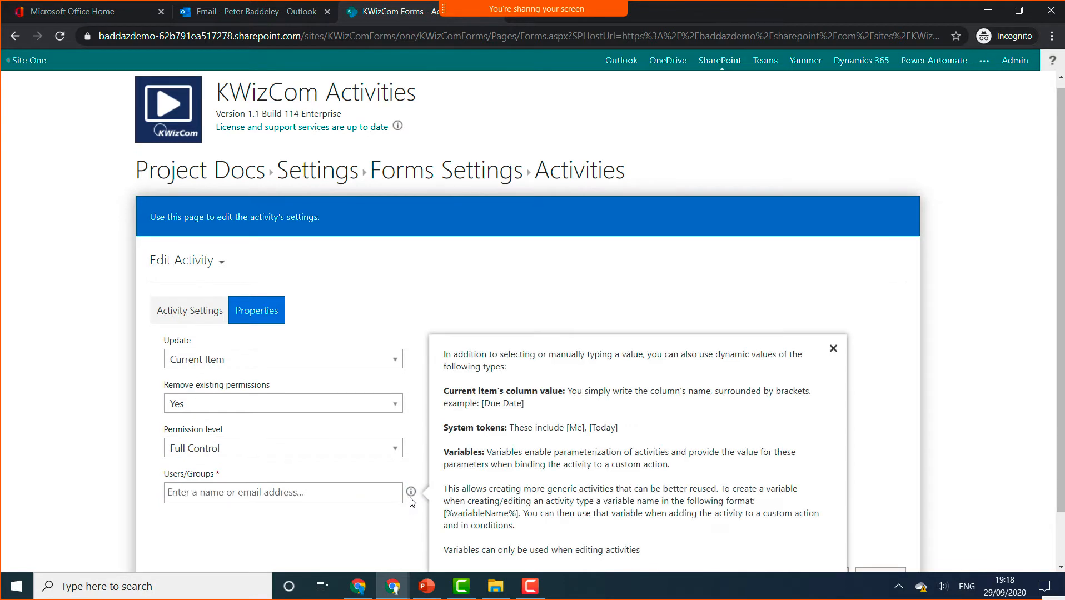
click(341, 490)
text(peter)
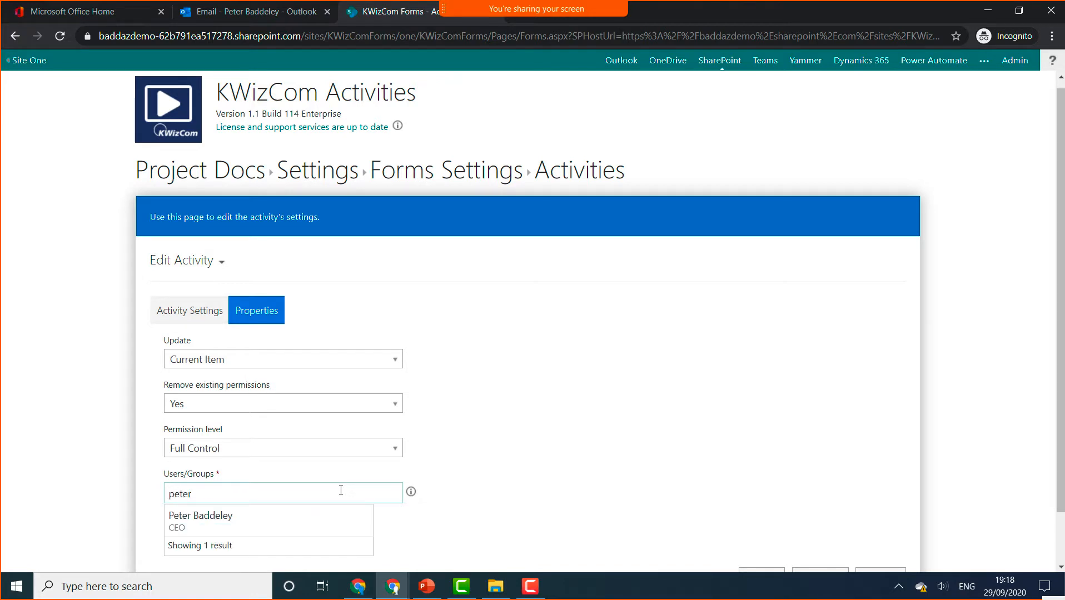
click(269, 521)
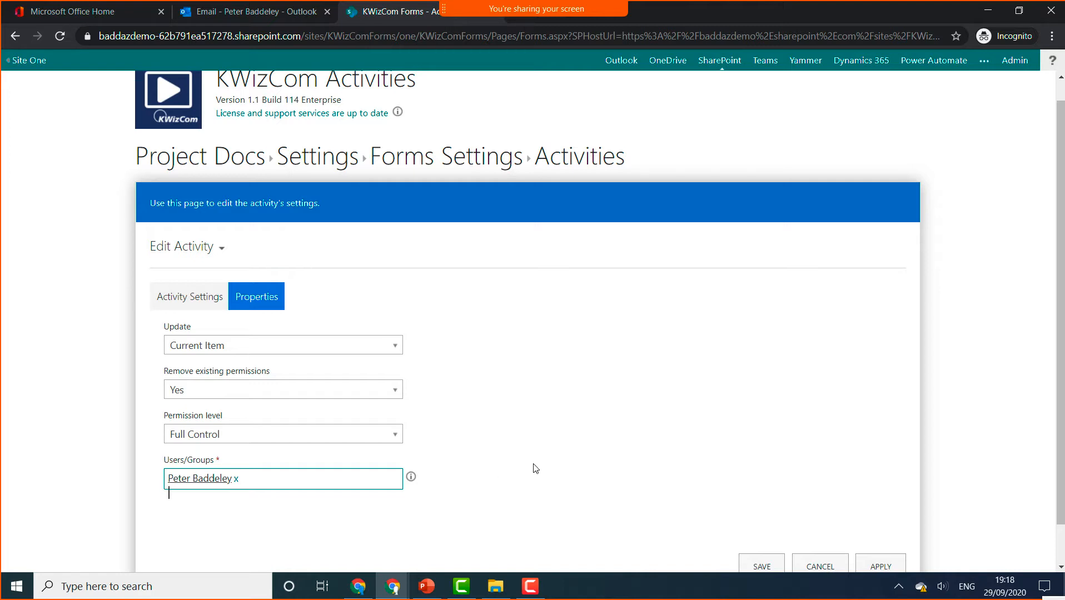
scroll(534, 467, down, 2)
click(759, 523)
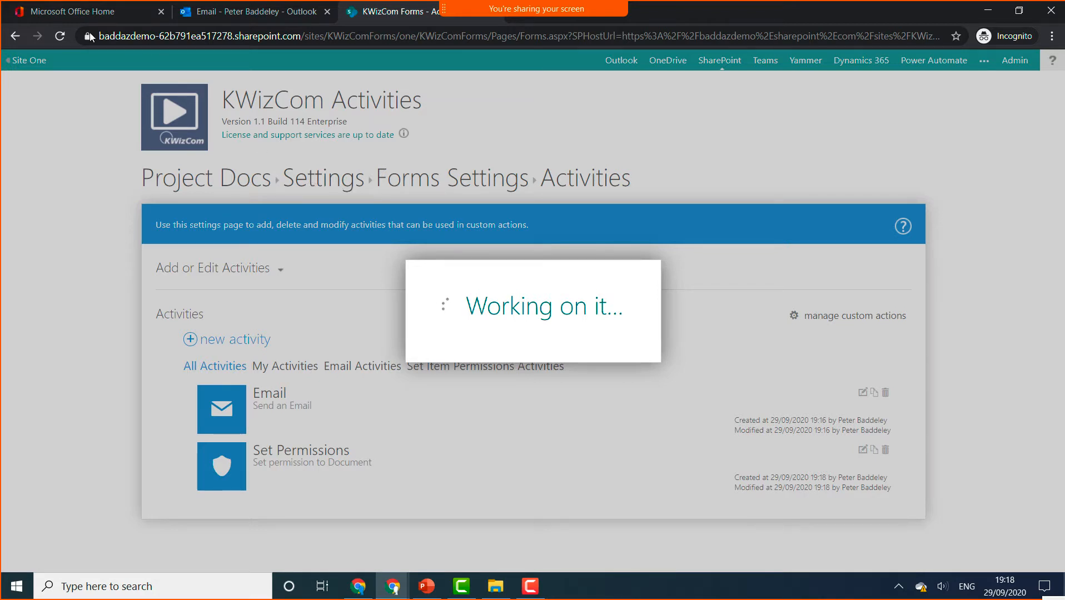
- Return from the activities page to the Project Docs custom actions settings
click(58, 37)
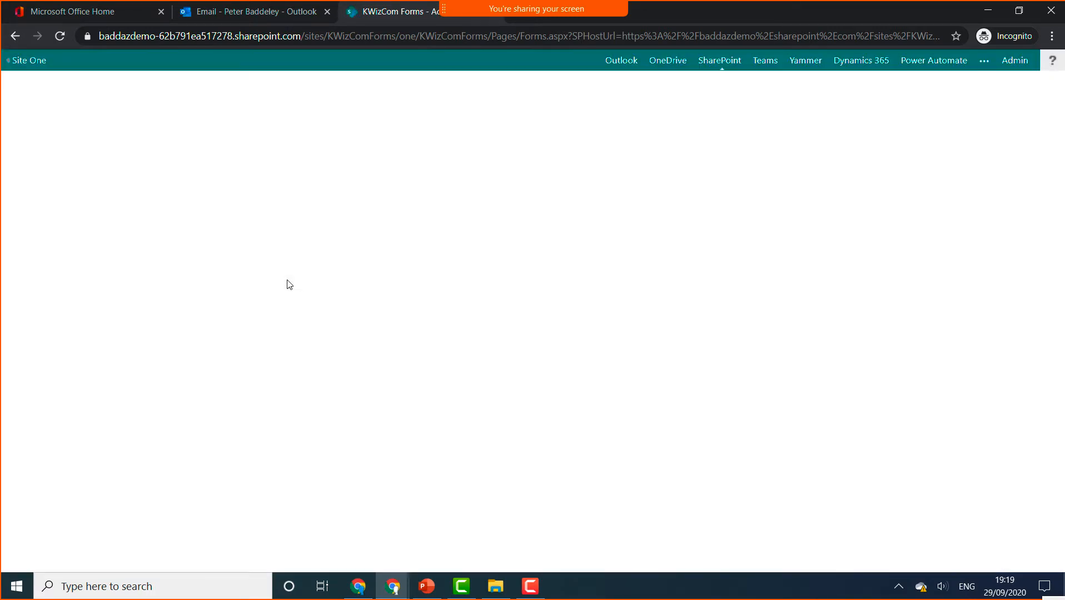
click(448, 190)
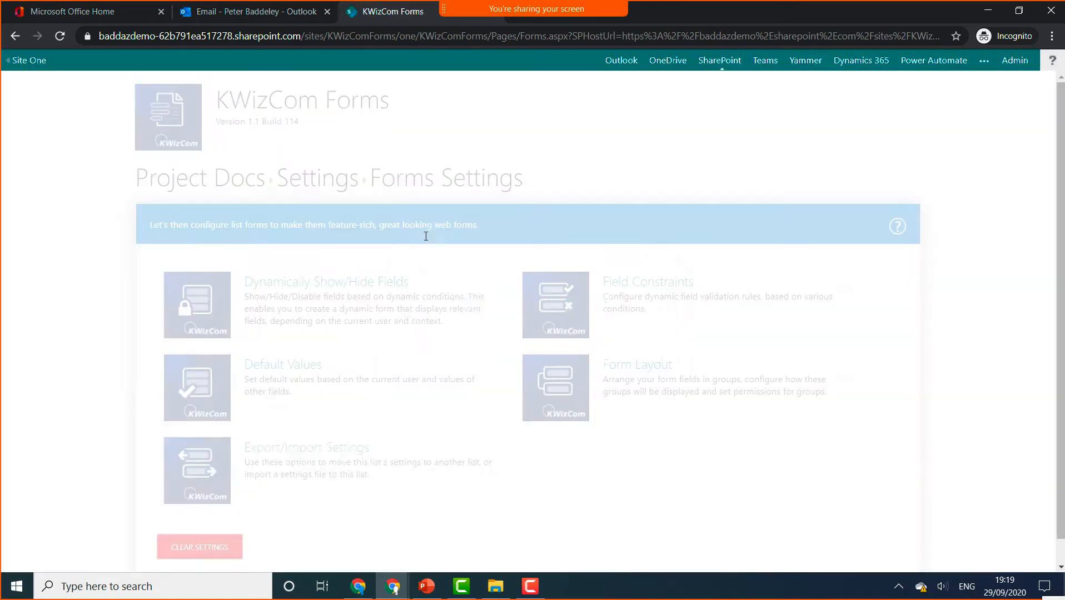
scroll(303, 395, down, 5)
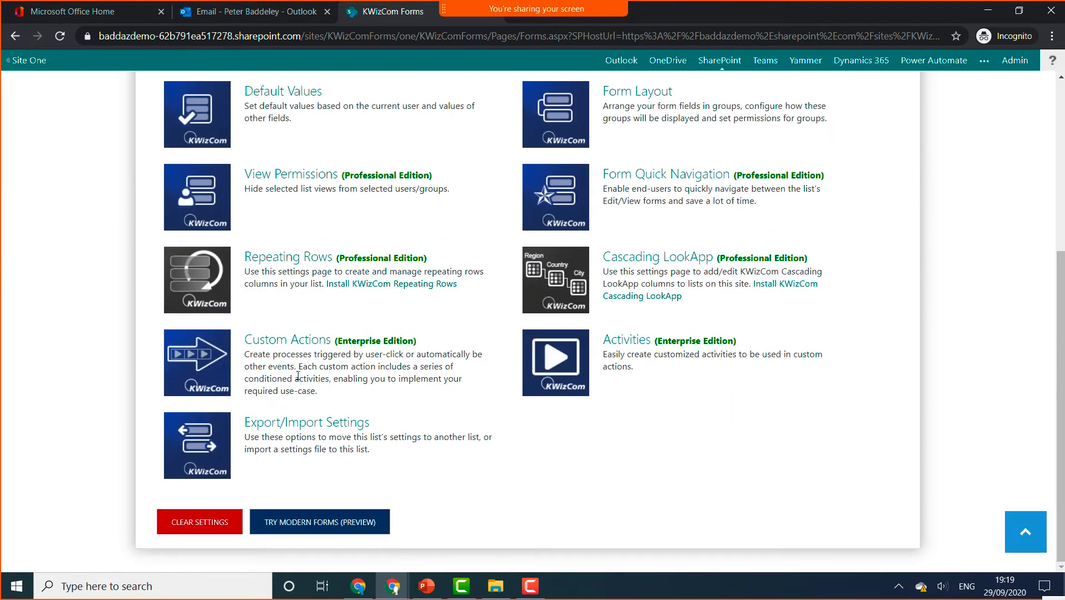
click(212, 367)
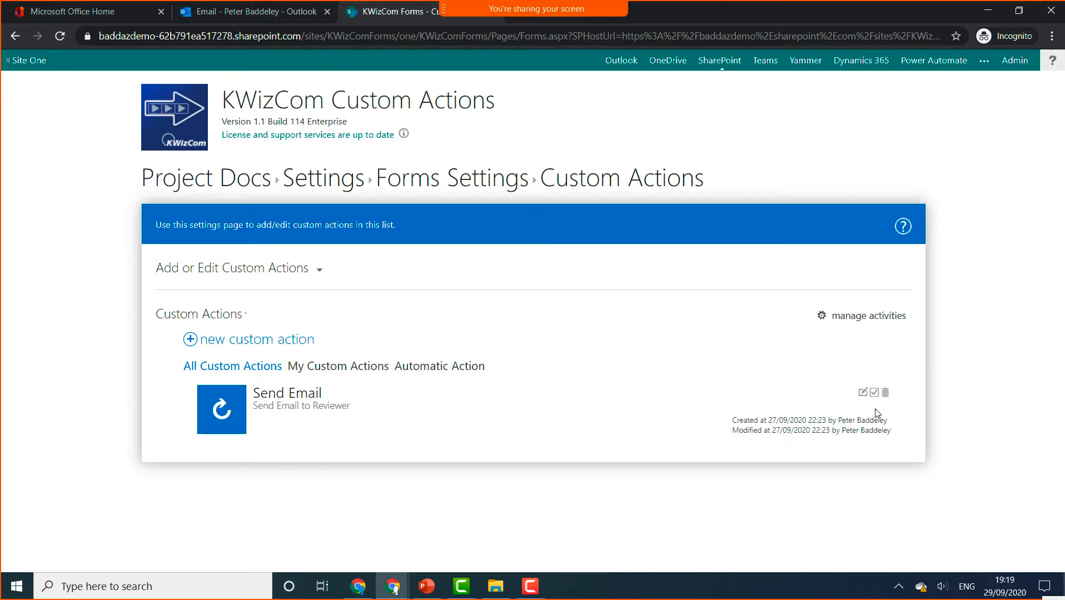
- Delete the Send Email custom action and begin a blank new custom action
click(885, 395)
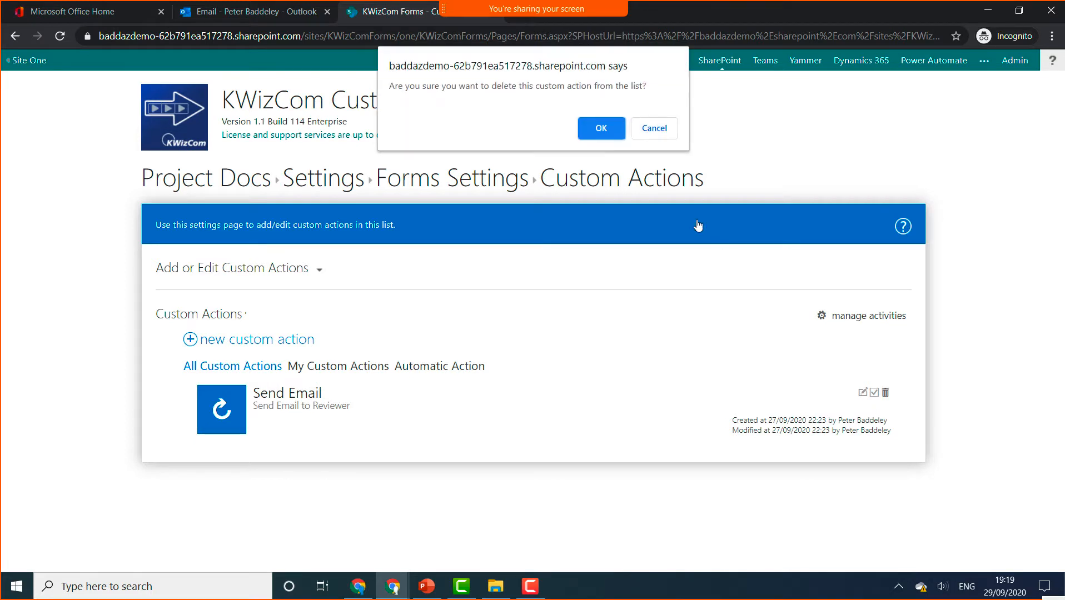
click(604, 123)
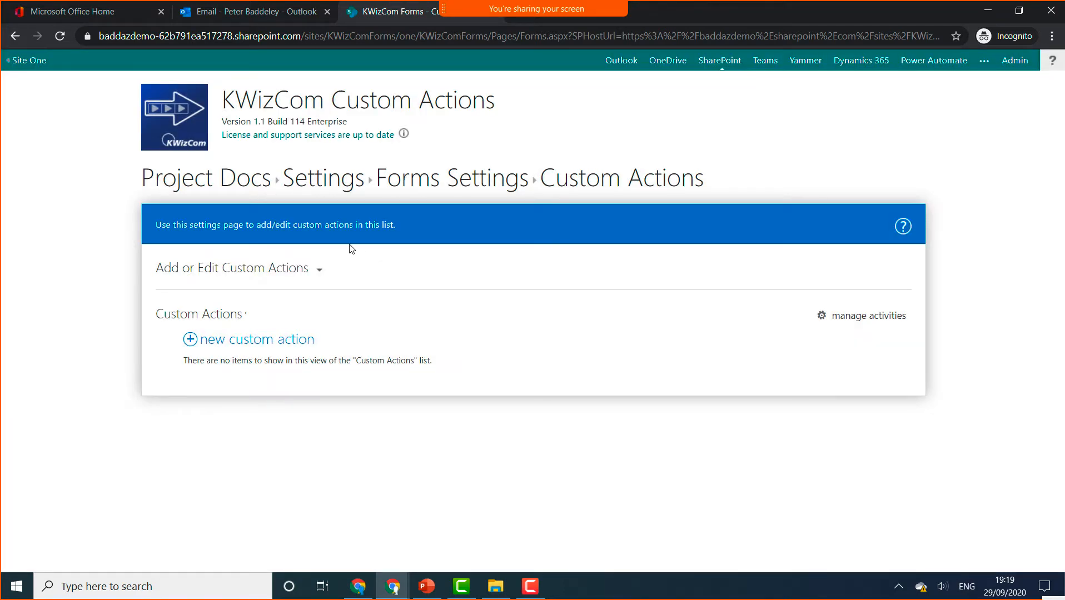
click(264, 340)
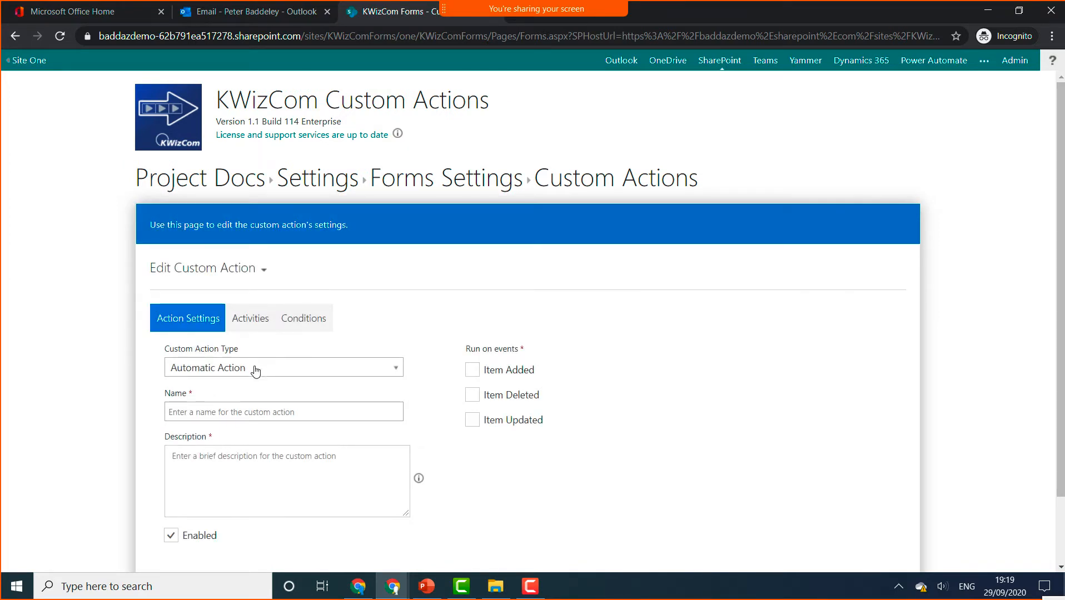
- Create an automatic action 'Review Document', described 'Send email and set permission', running on Item Added
click(283, 368)
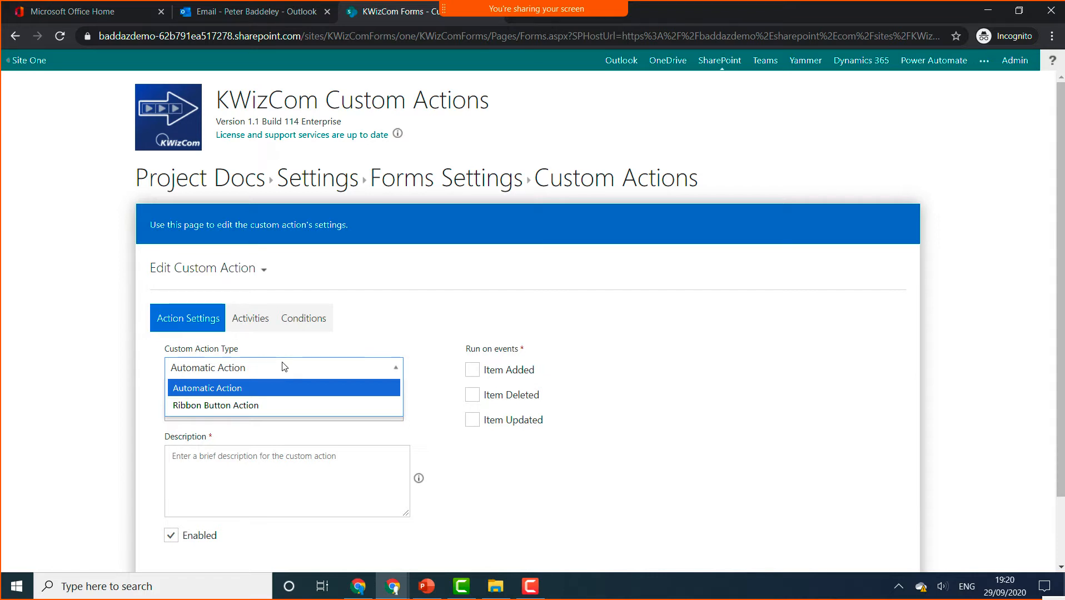
click(281, 390)
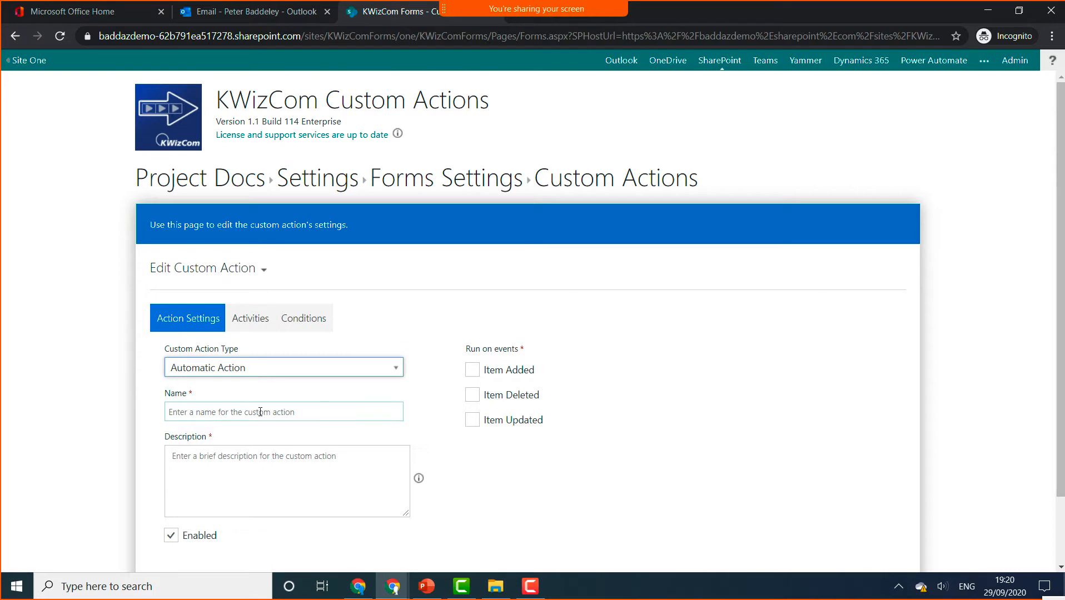
click(260, 412)
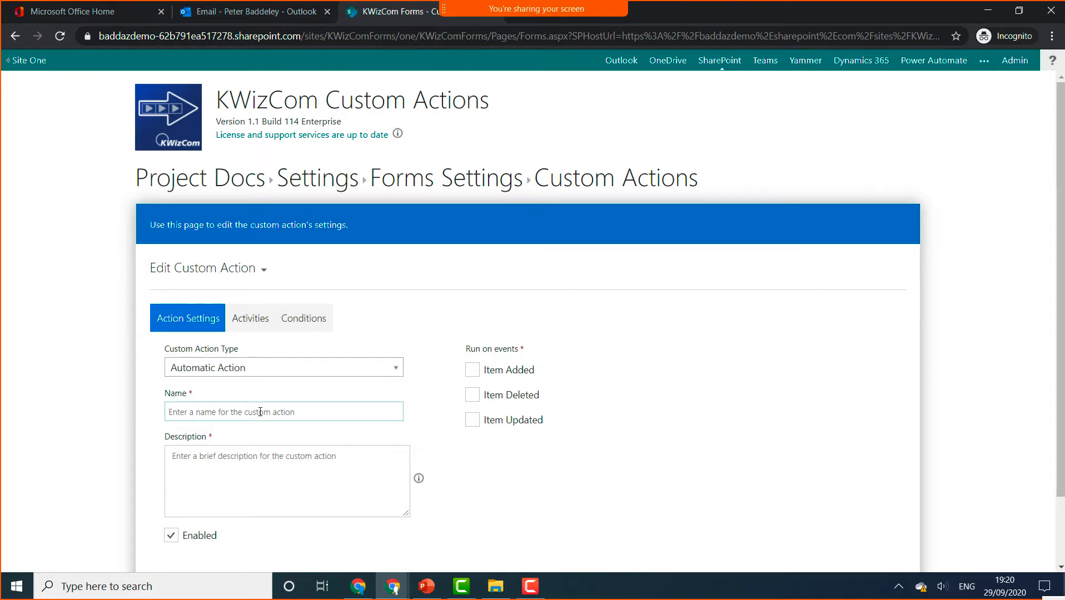
text(Review Document)
click(259, 465)
text(Send e)
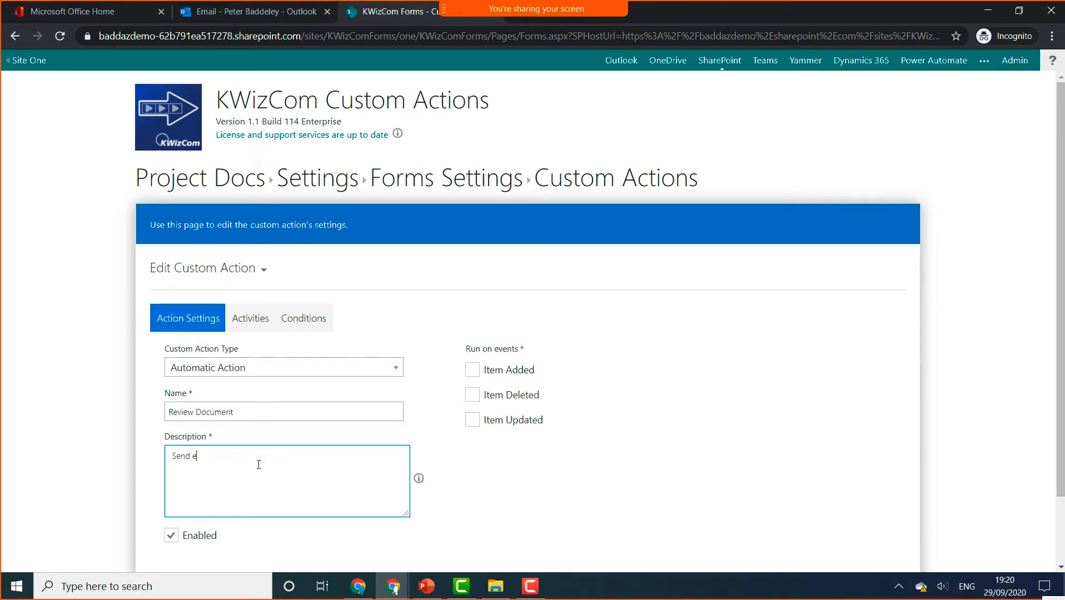
text(mail and set permission)
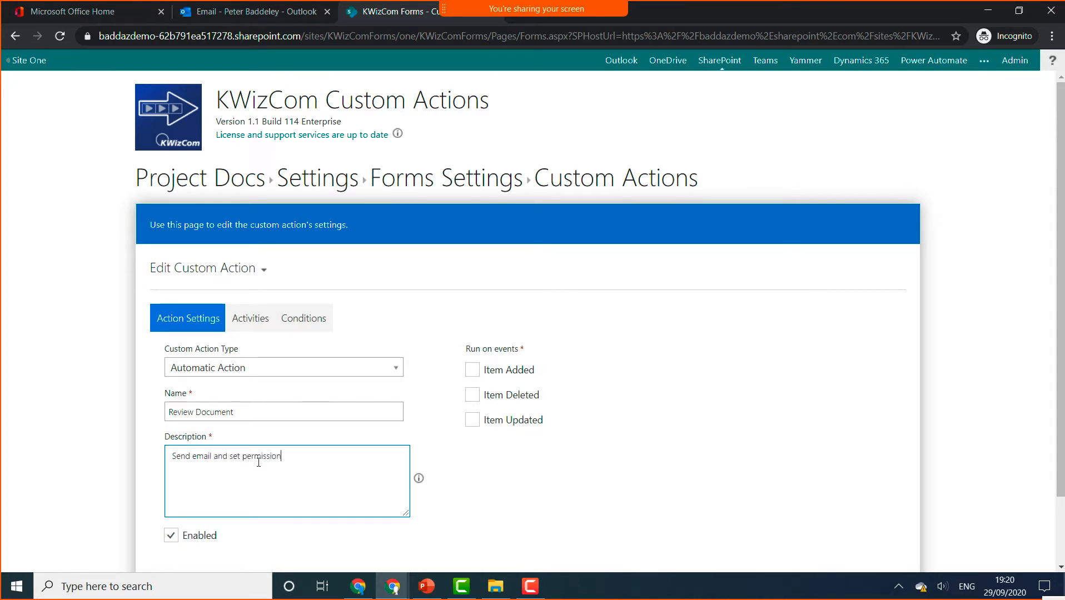
click(472, 371)
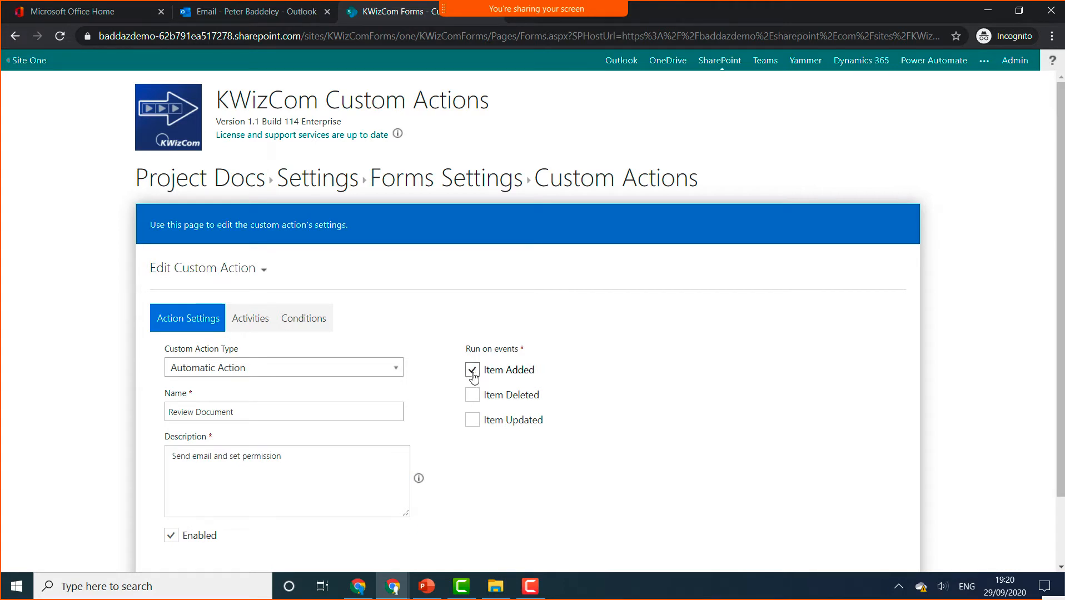
click(320, 319)
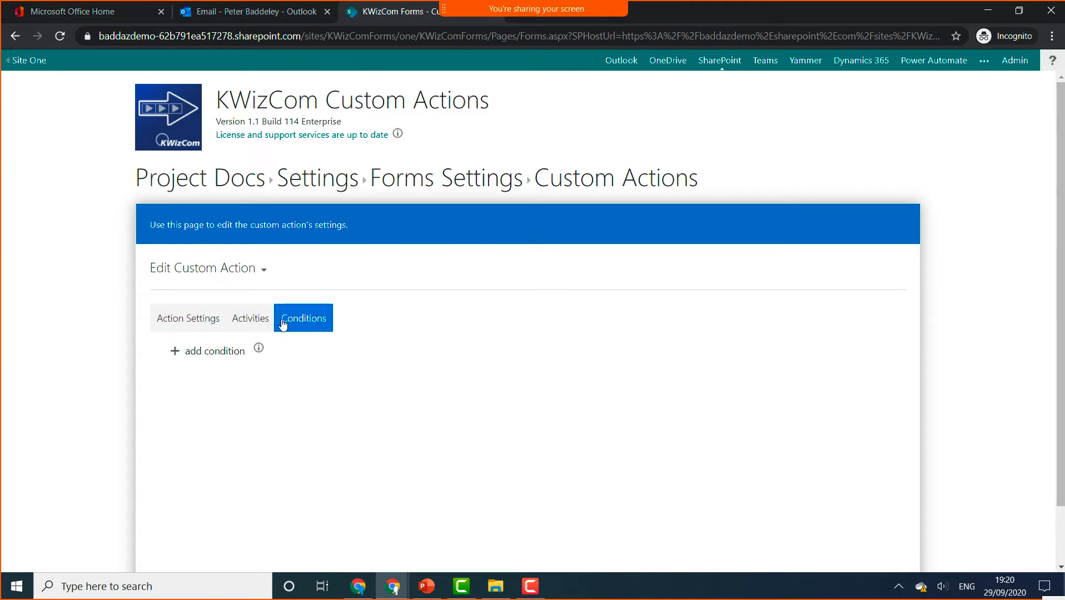
- Try a Content type condition row, then remove it so the action has no conditions
click(210, 355)
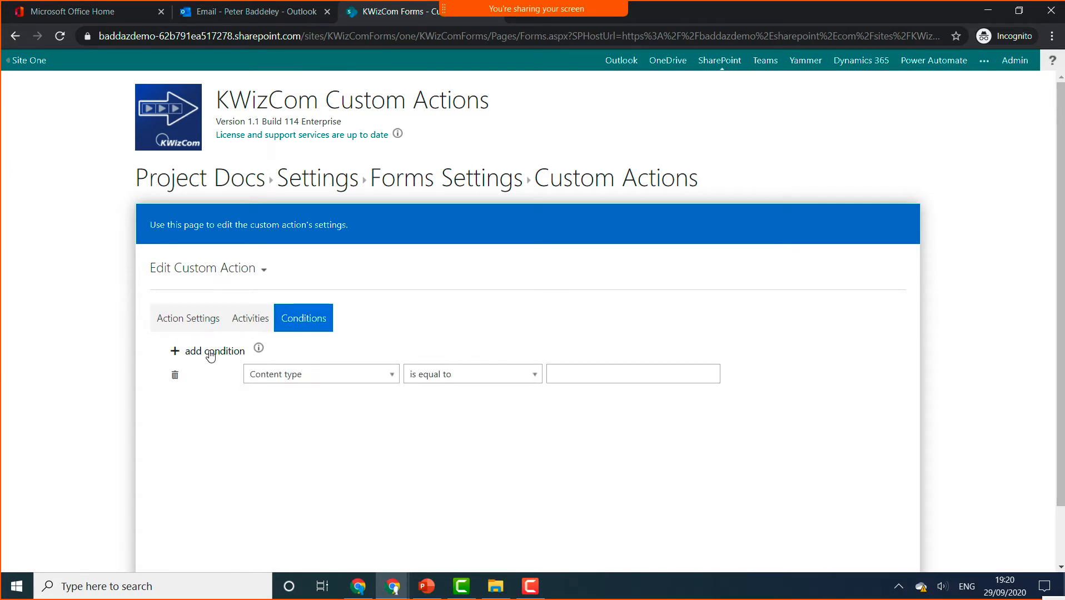
click(273, 376)
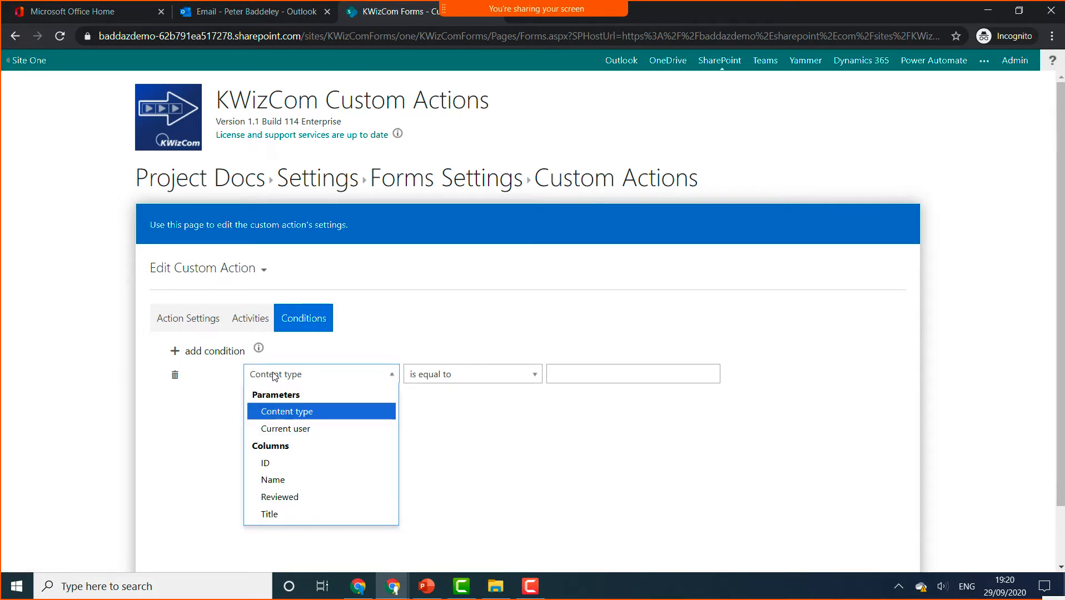
click(174, 375)
click(176, 377)
click(243, 331)
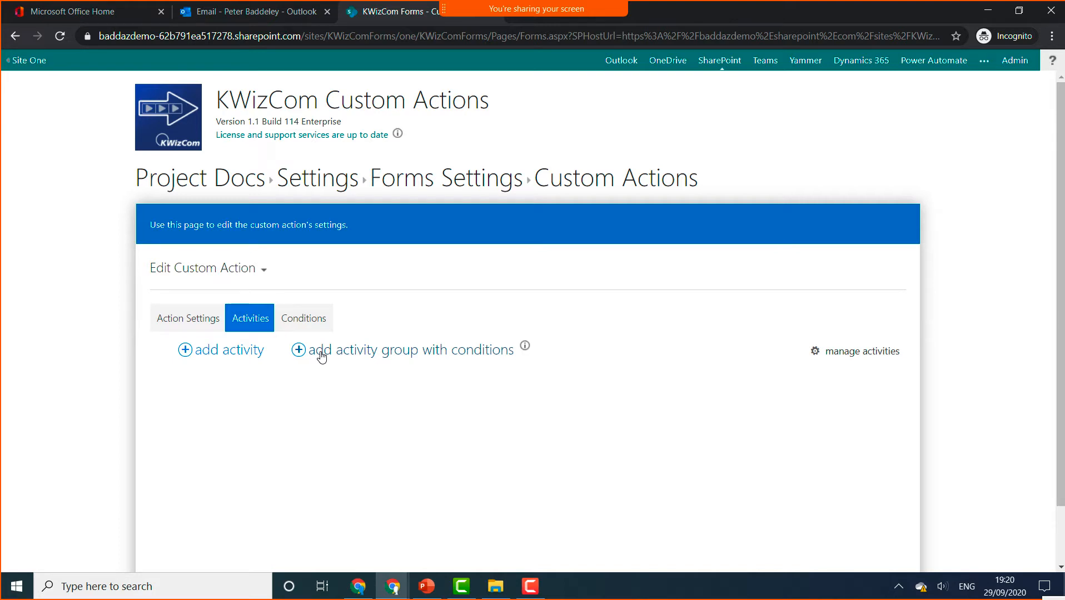
- Add an Email activity requesting a document review to the Review Document action
click(215, 358)
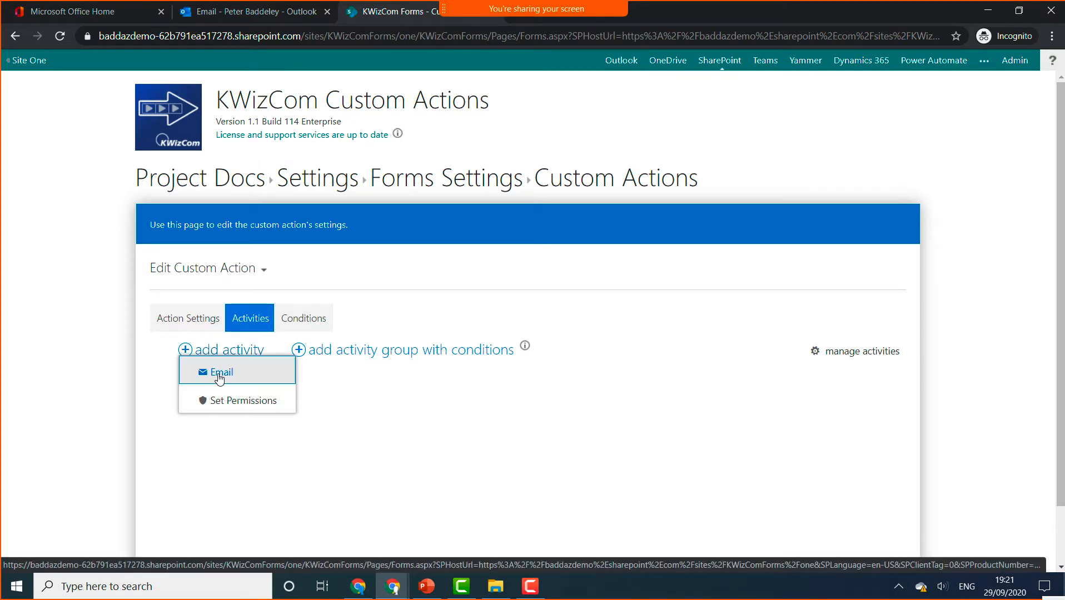
click(219, 376)
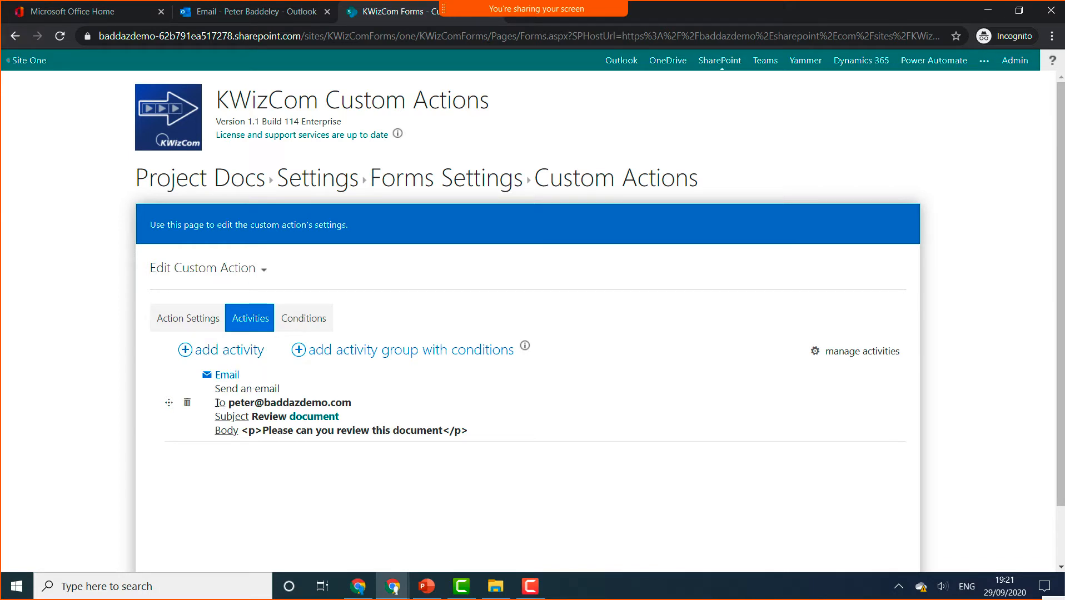
drag(217, 403, 367, 408)
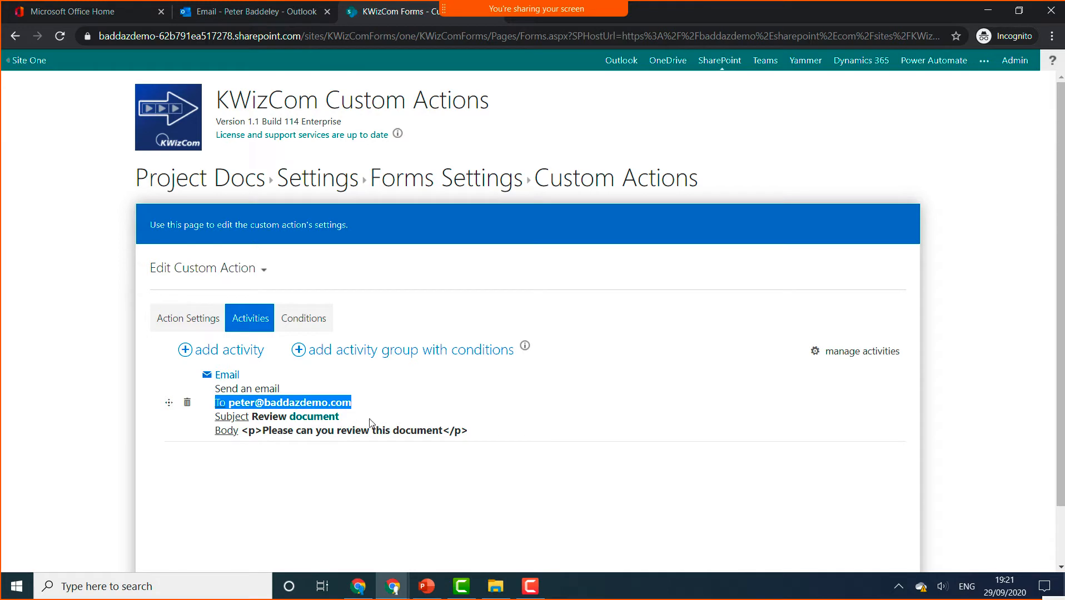
click(369, 423)
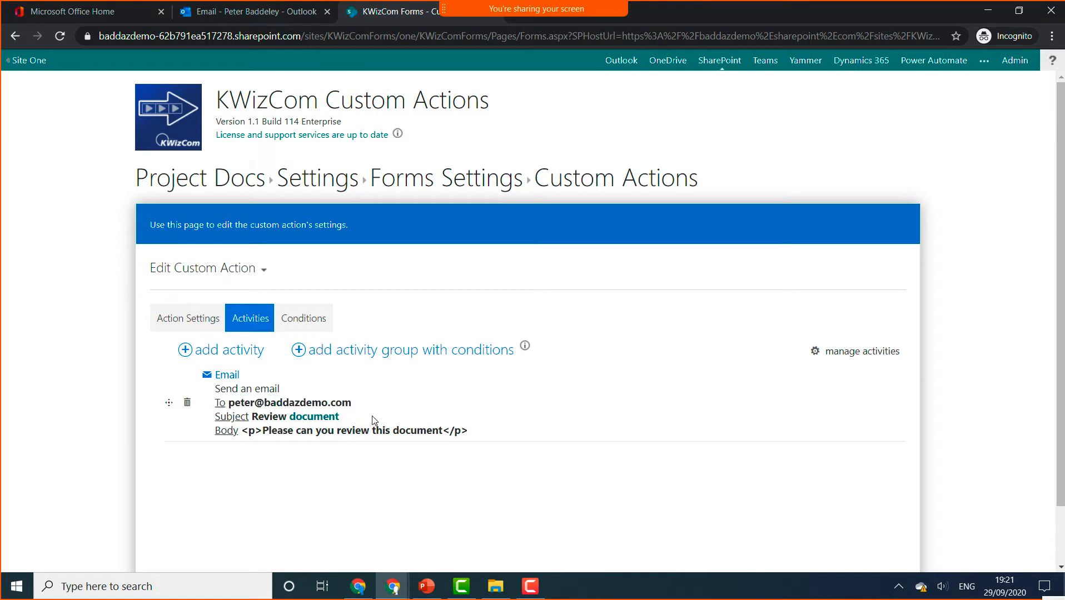
- Map the email subject's 'document' variable to the item's Name field token
click(321, 422)
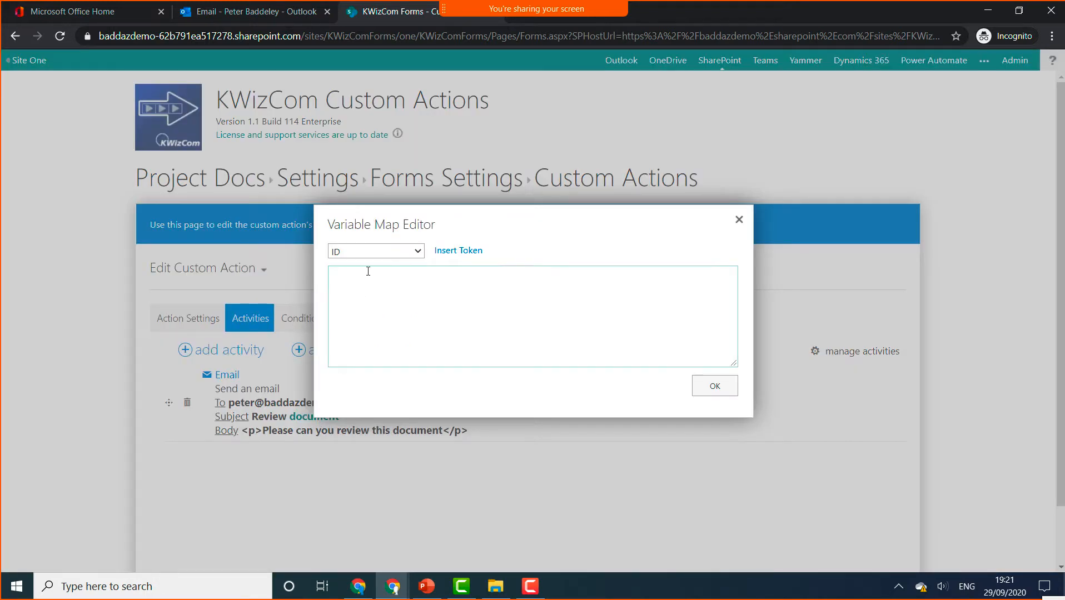
click(387, 253)
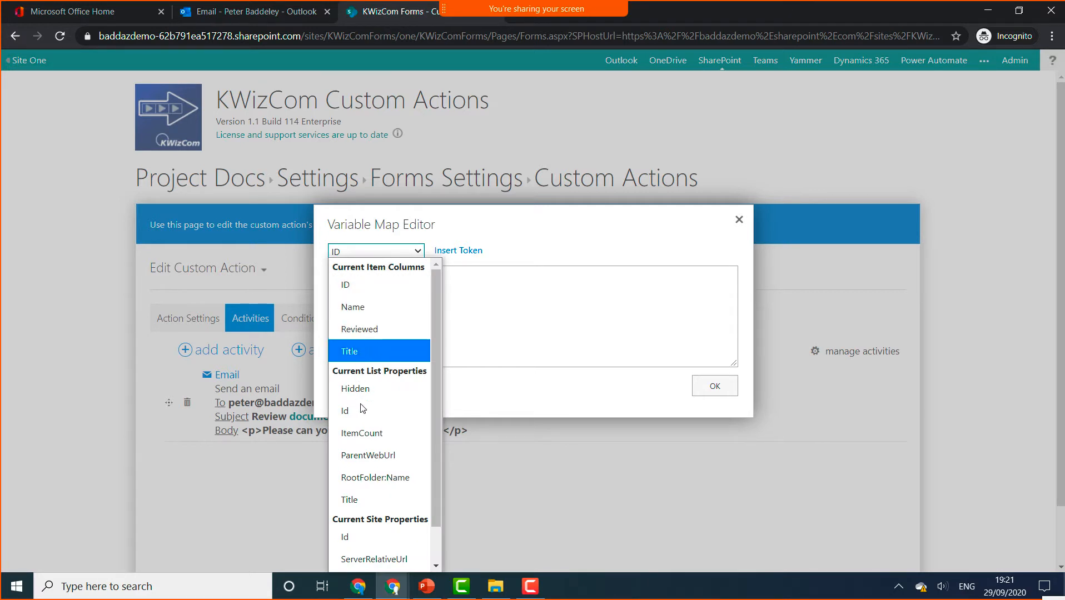
scroll(372, 487, down, 1)
scroll(372, 487, up, 1)
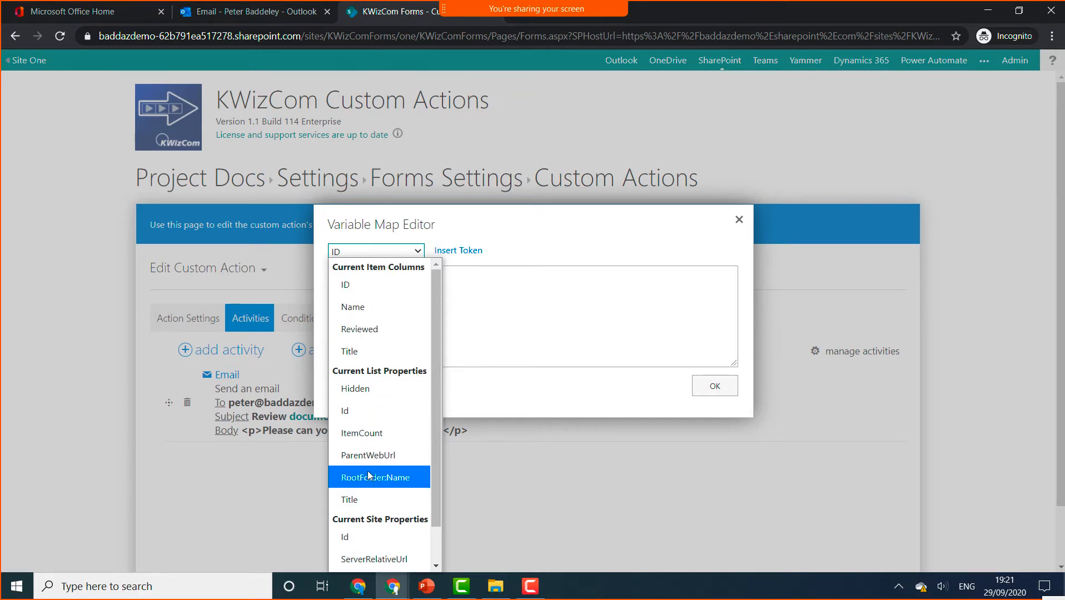
click(372, 313)
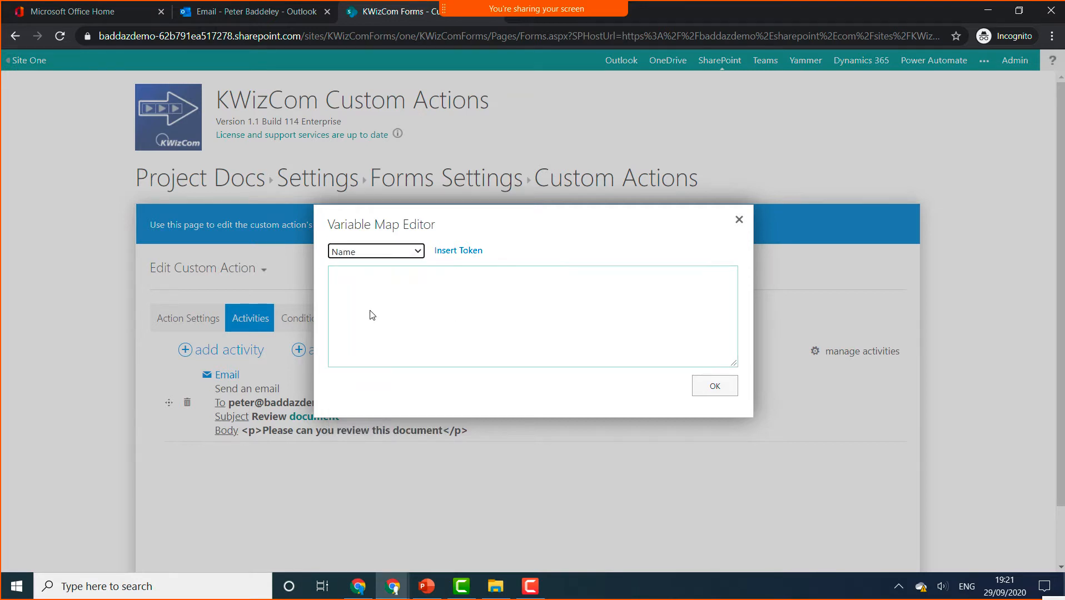
click(445, 253)
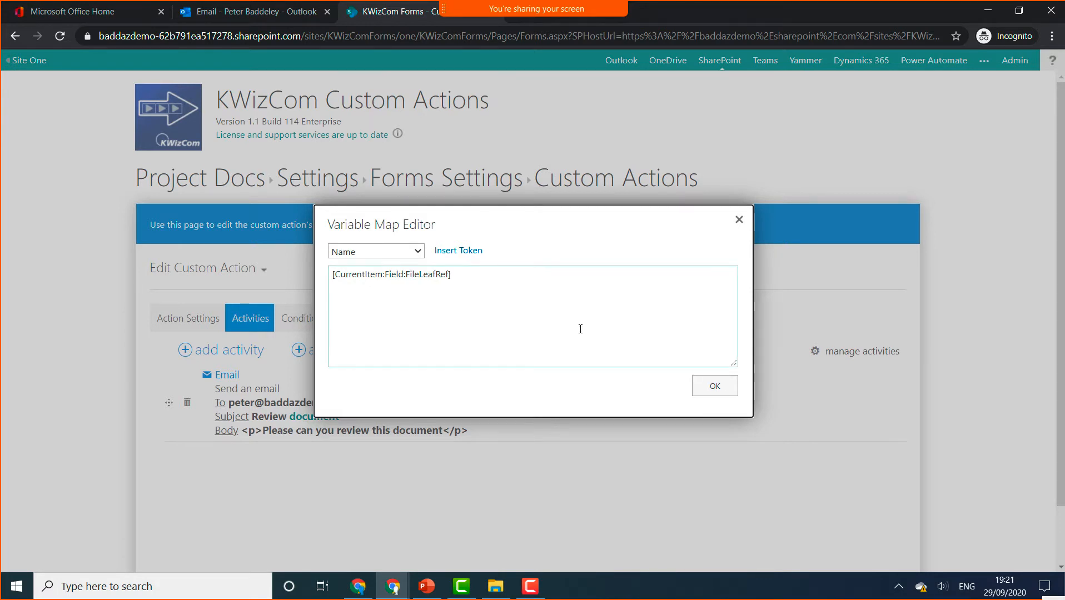
click(709, 385)
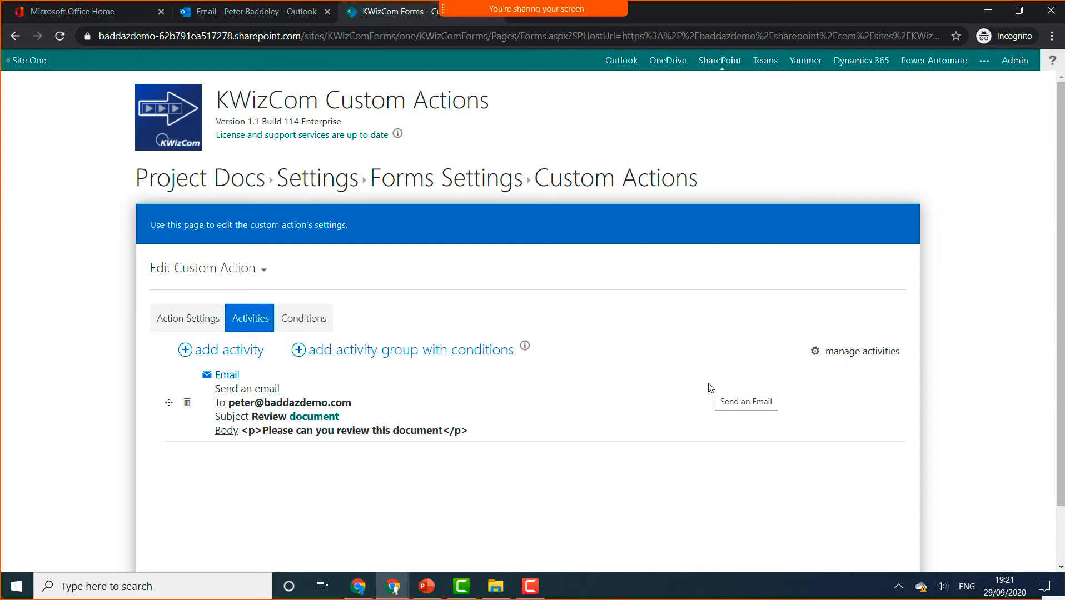
- Add a Full Control Set Permissions activity and save the Review Document action
click(234, 359)
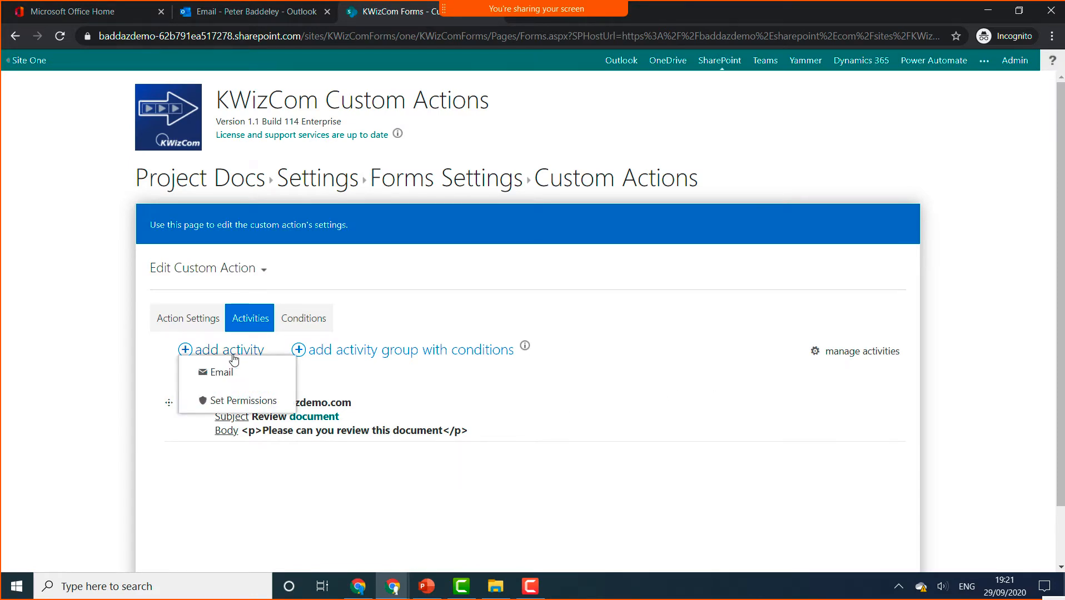
click(251, 401)
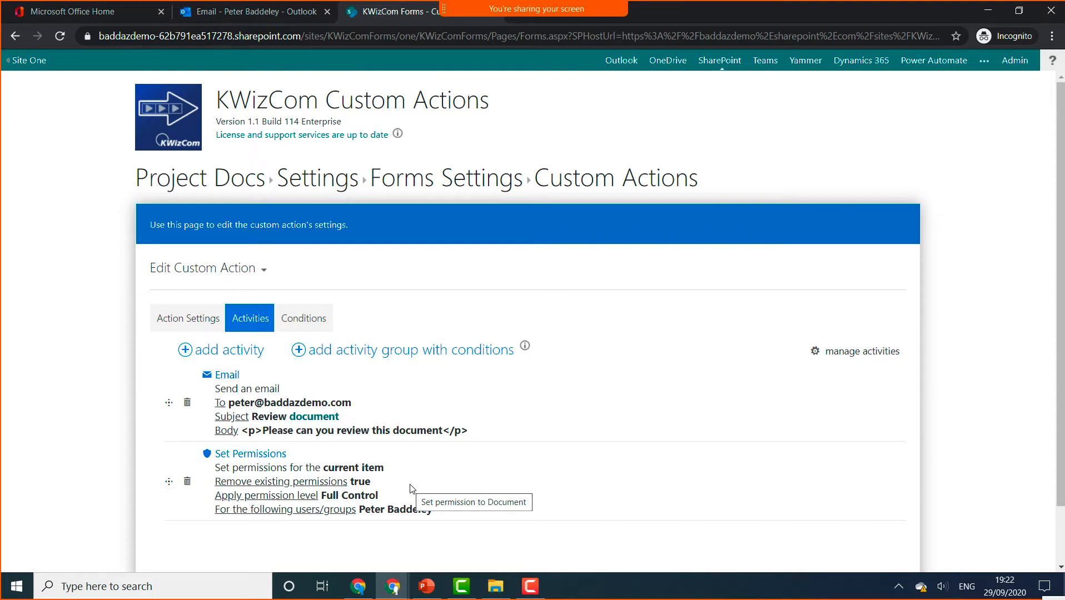
scroll(604, 447, down, 2)
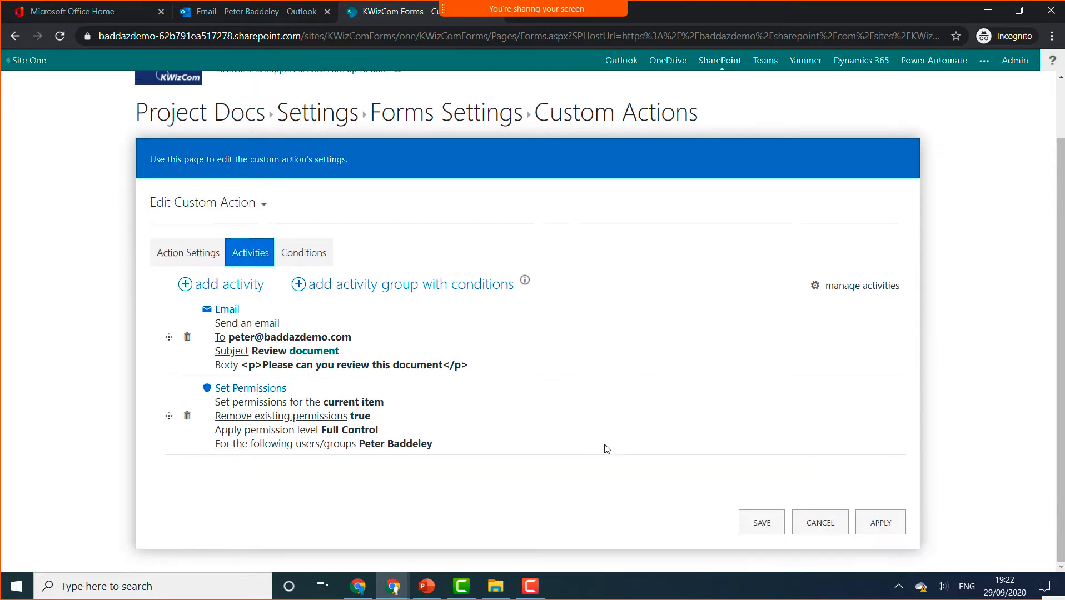
click(762, 523)
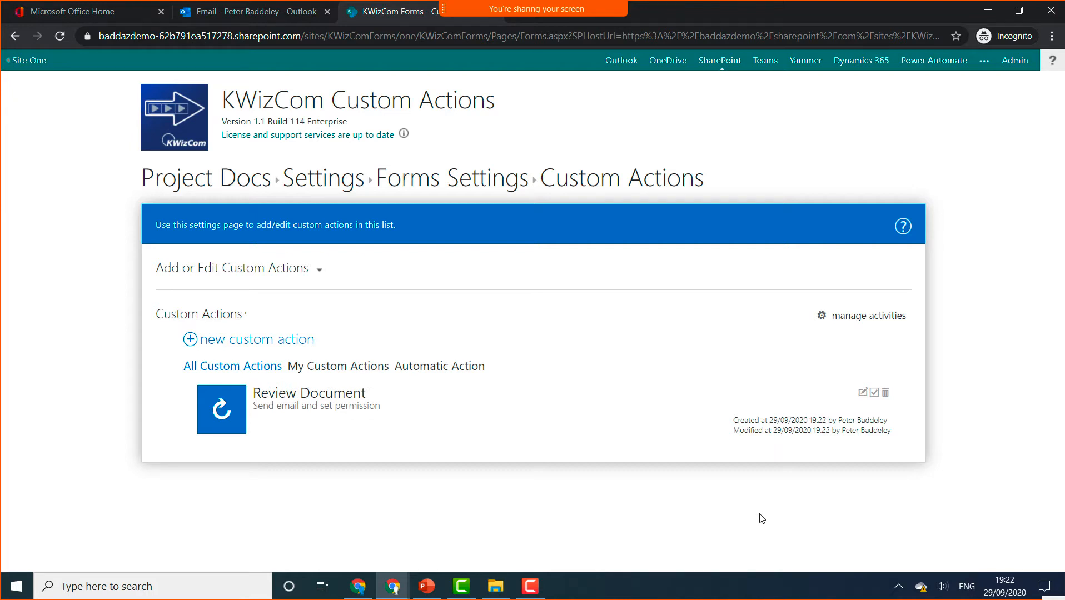
- Close the extra Project Docs window and present PowerPoint from slide 8 on approval processes
click(250, 187)
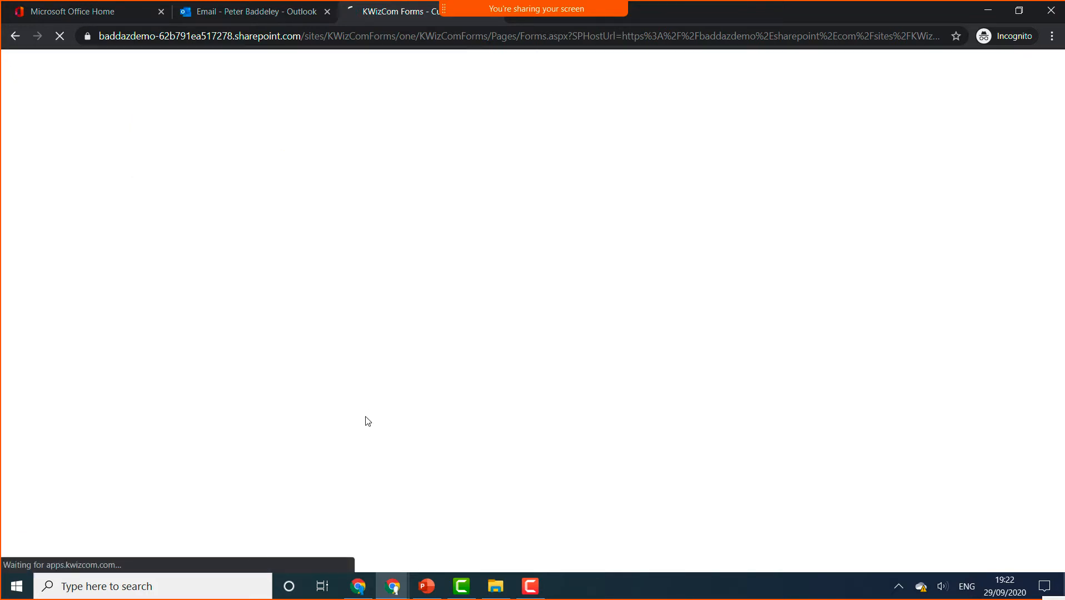
mouse_move(392, 585)
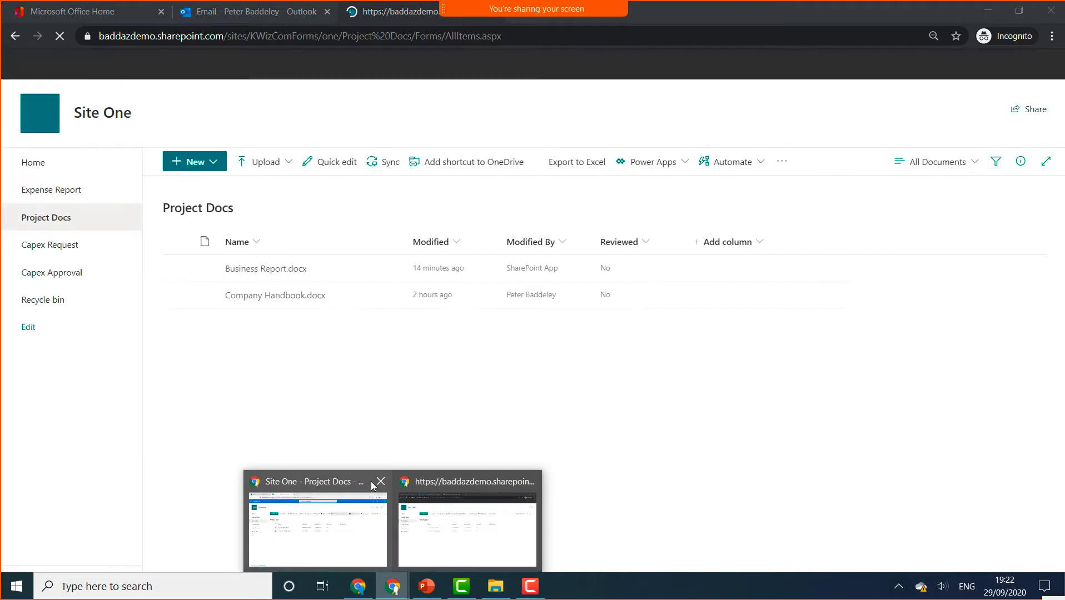
click(380, 482)
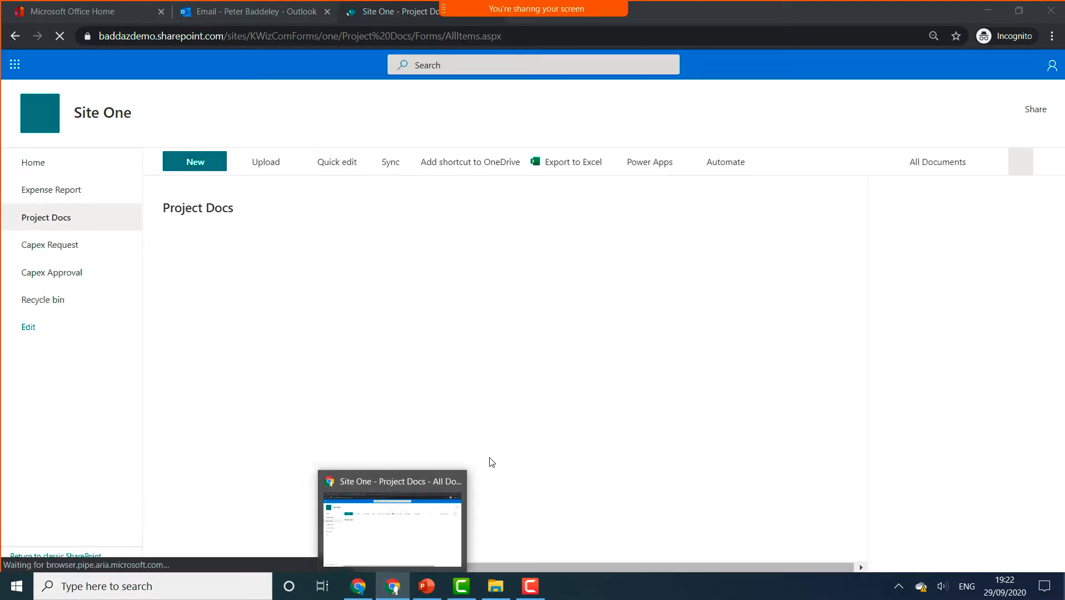
click(438, 588)
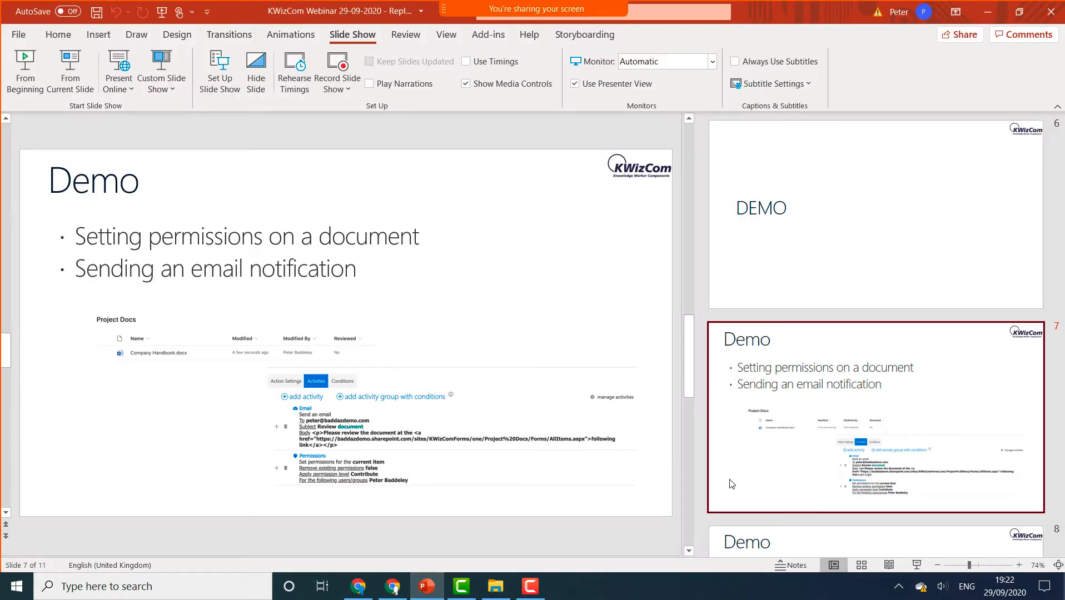
scroll(780, 456, down, 5)
click(779, 311)
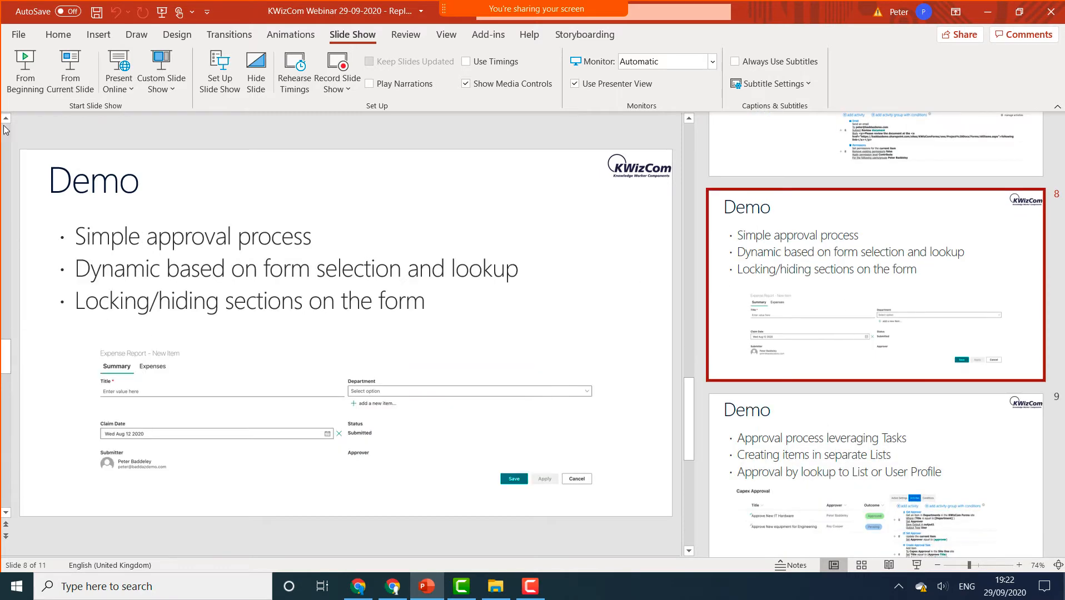
click(70, 73)
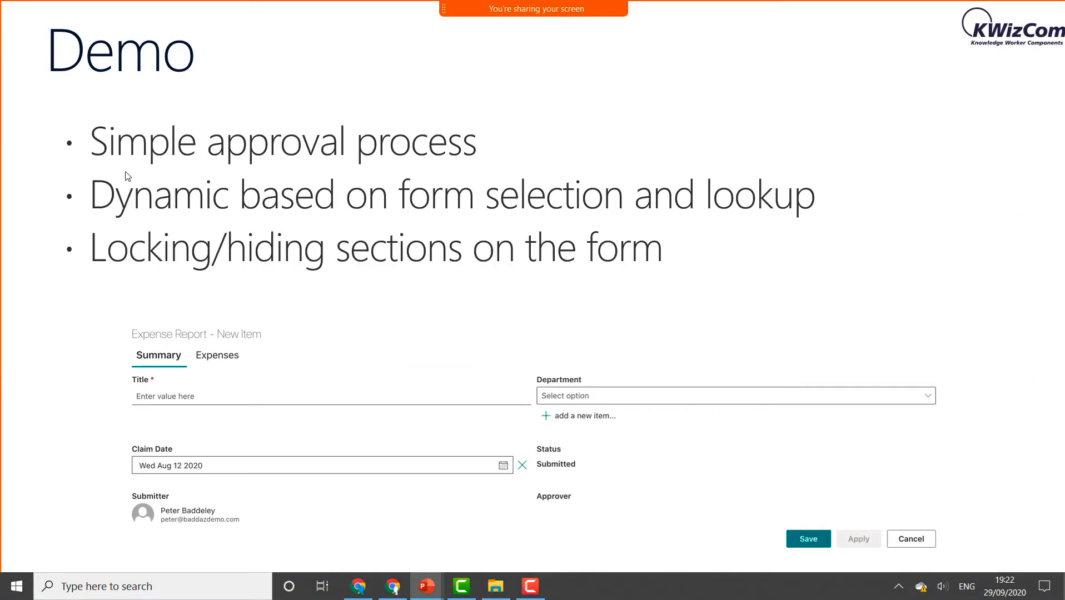
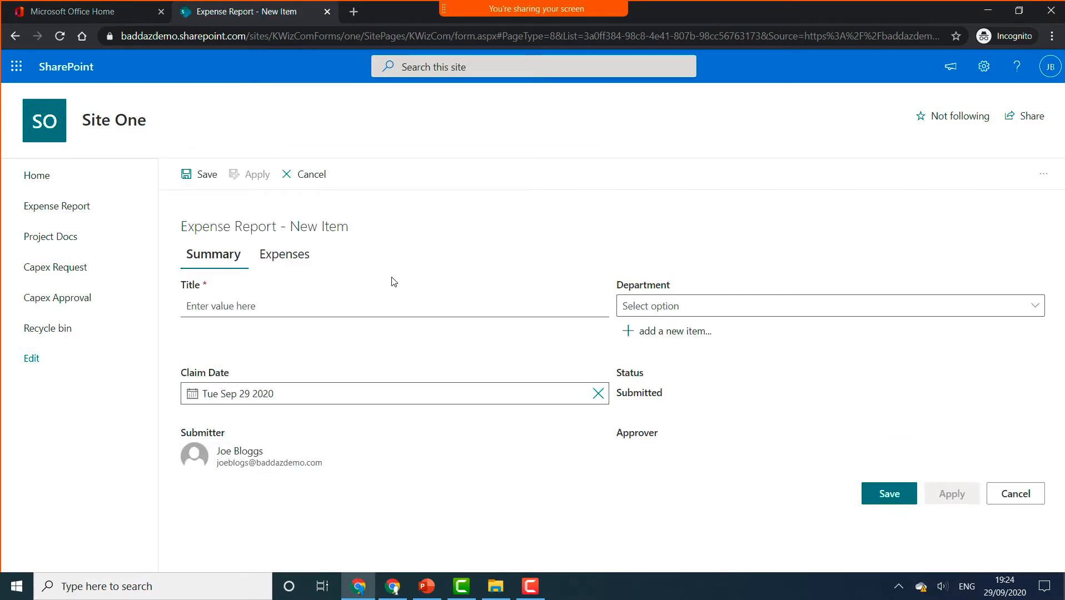
- Enter title 'October Expenses', claim date Thu Oct 01 2020 and department Sales
click(271, 305)
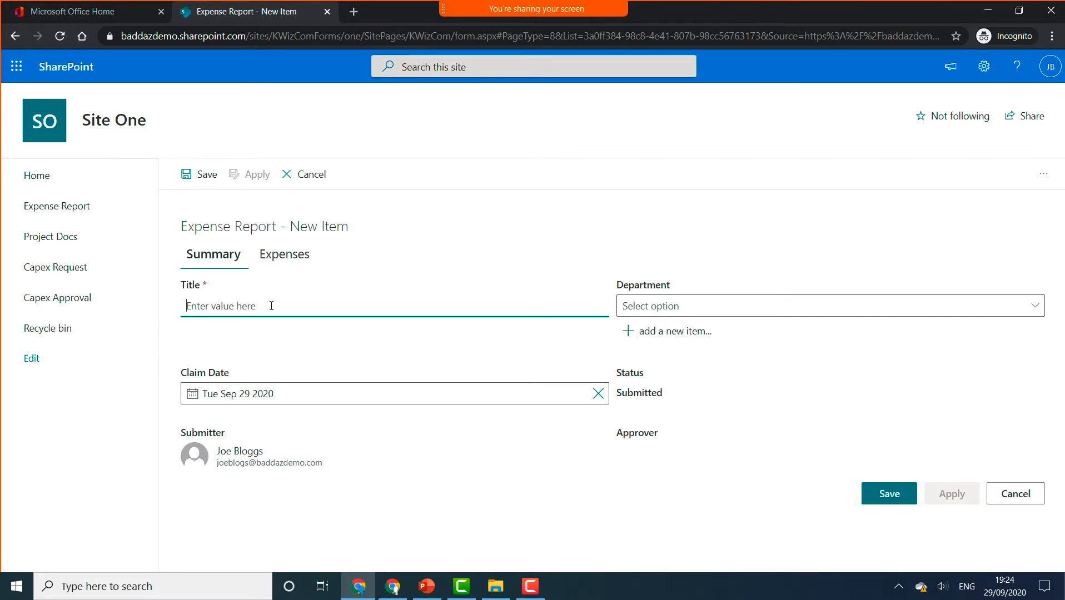
text(October)
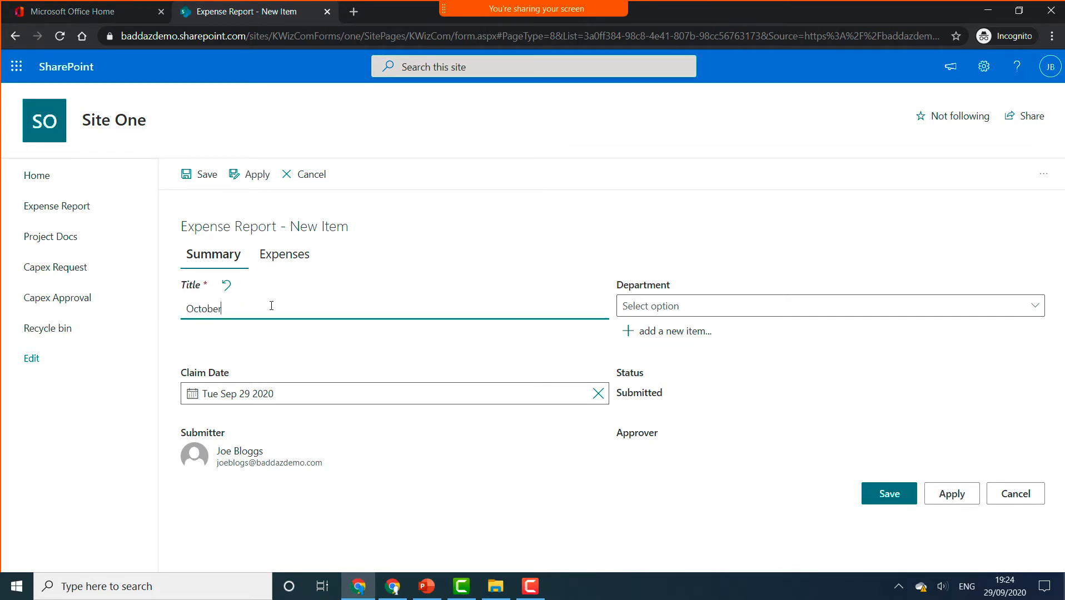
text( Expe)
text(nes)
text(es)
text(s)
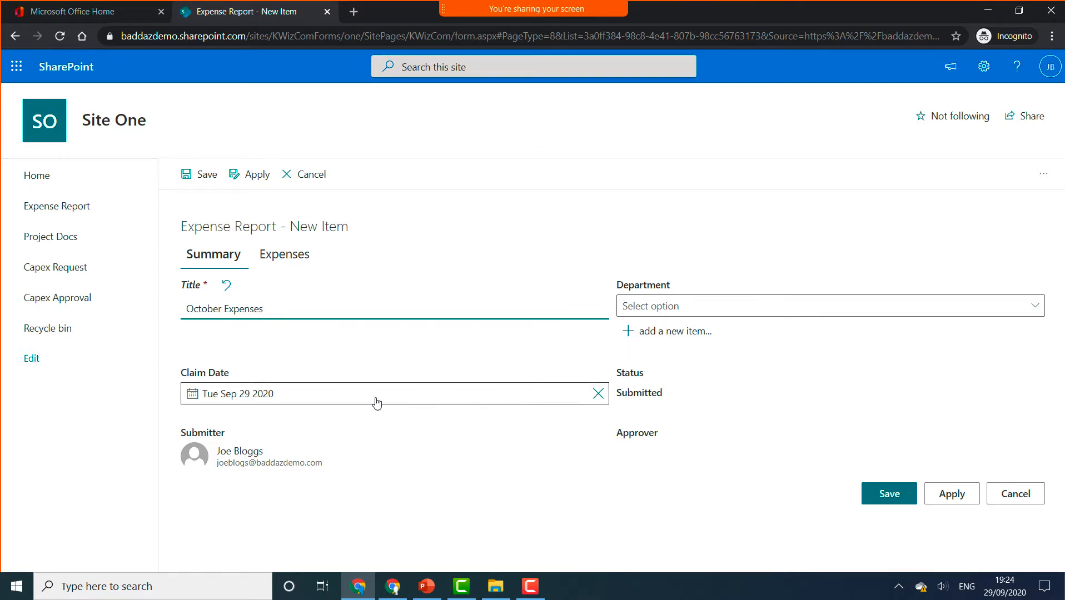
click(255, 395)
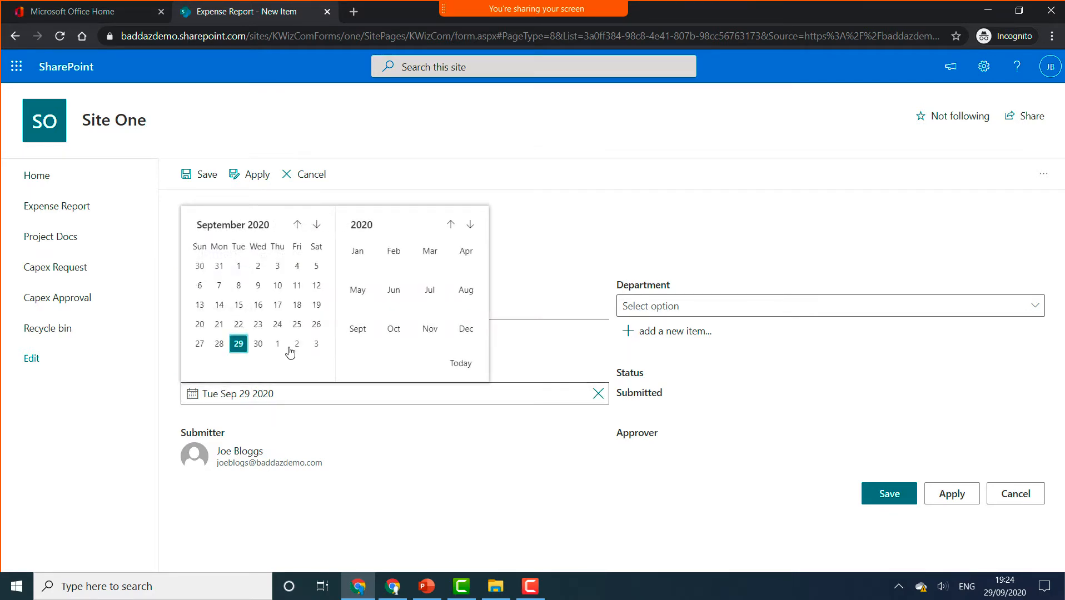
click(278, 344)
click(715, 309)
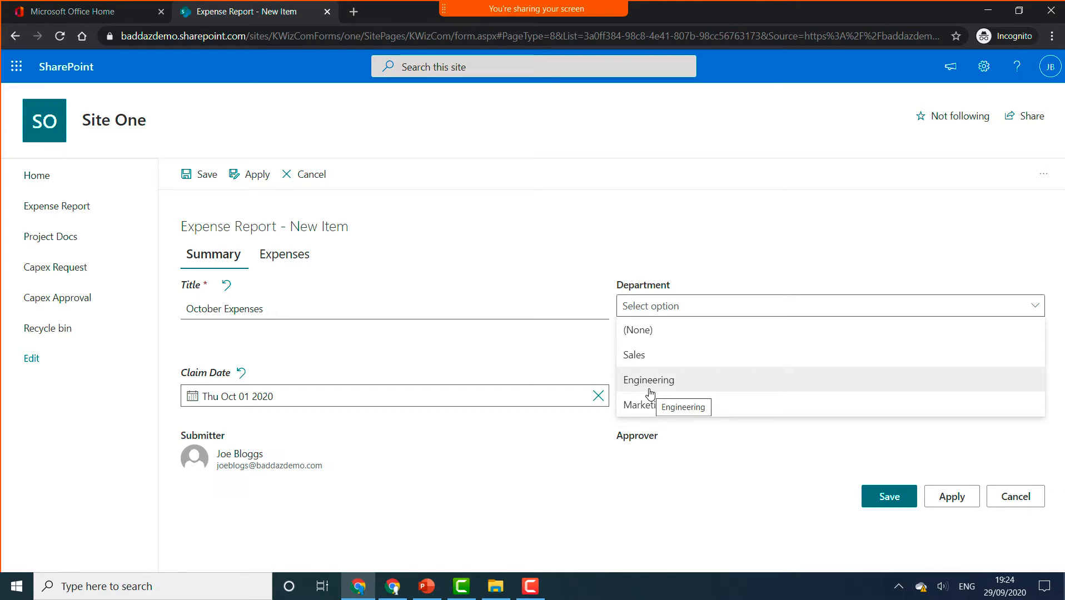
click(661, 364)
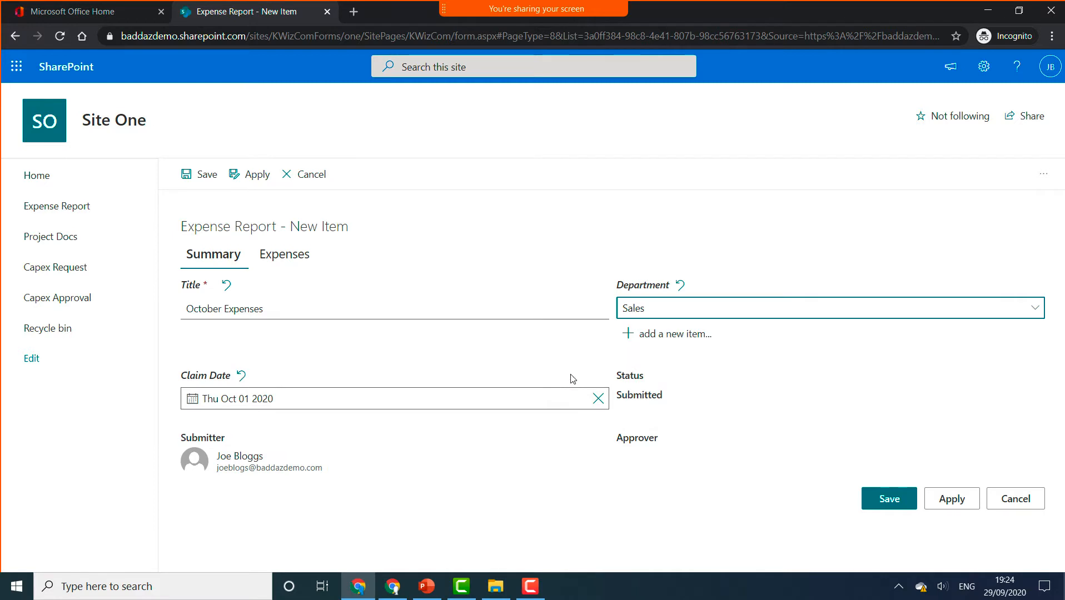
click(294, 457)
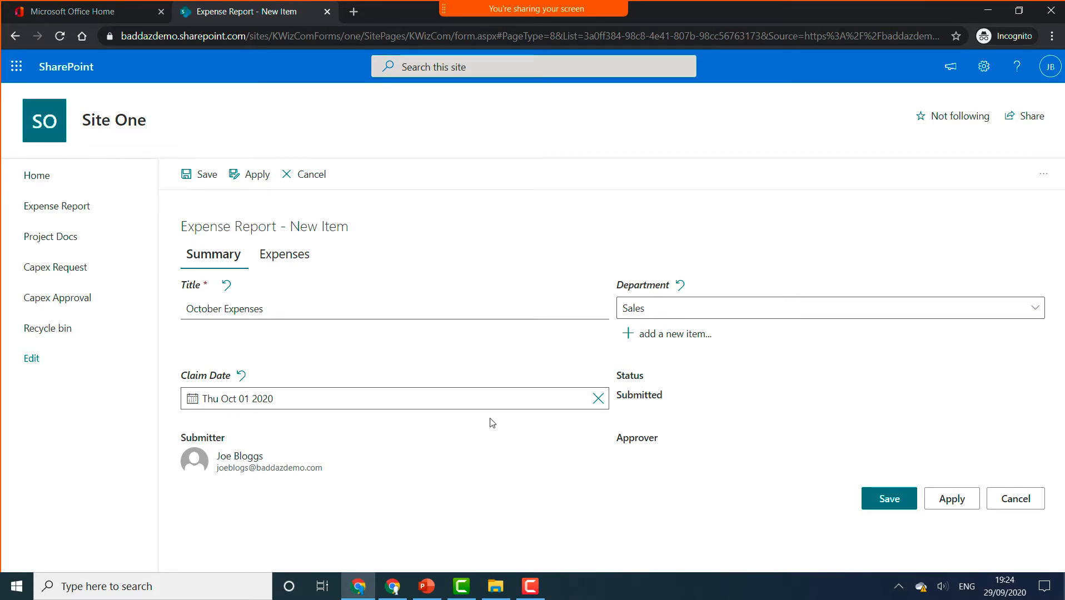
- Add a Flight expense dated 29 Sep 2020, Travel/Flights, value 200
click(294, 267)
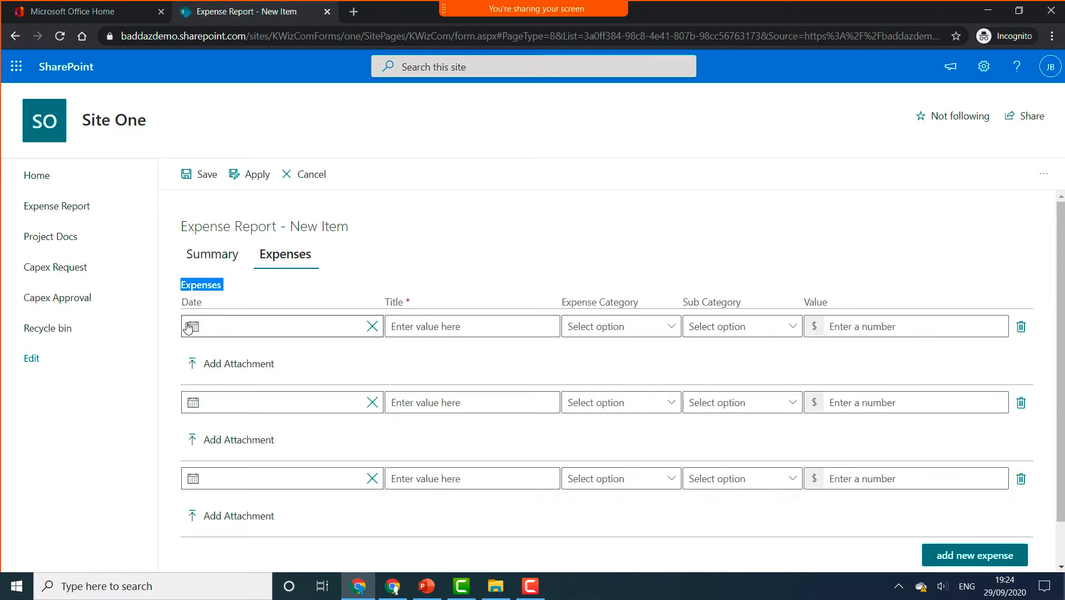
click(198, 326)
click(240, 479)
click(429, 333)
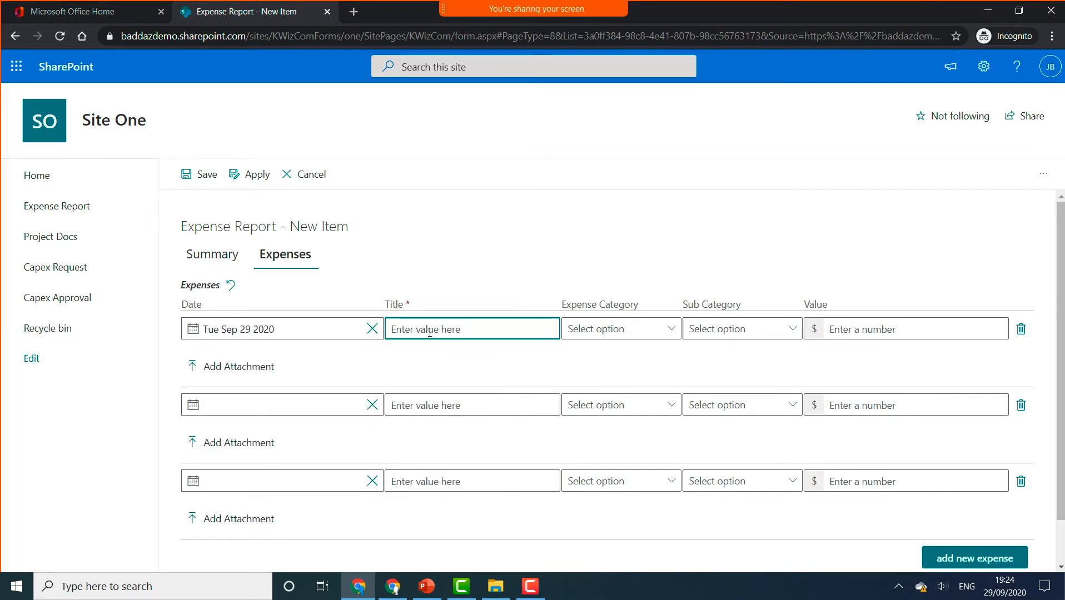
text(Flight)
click(625, 328)
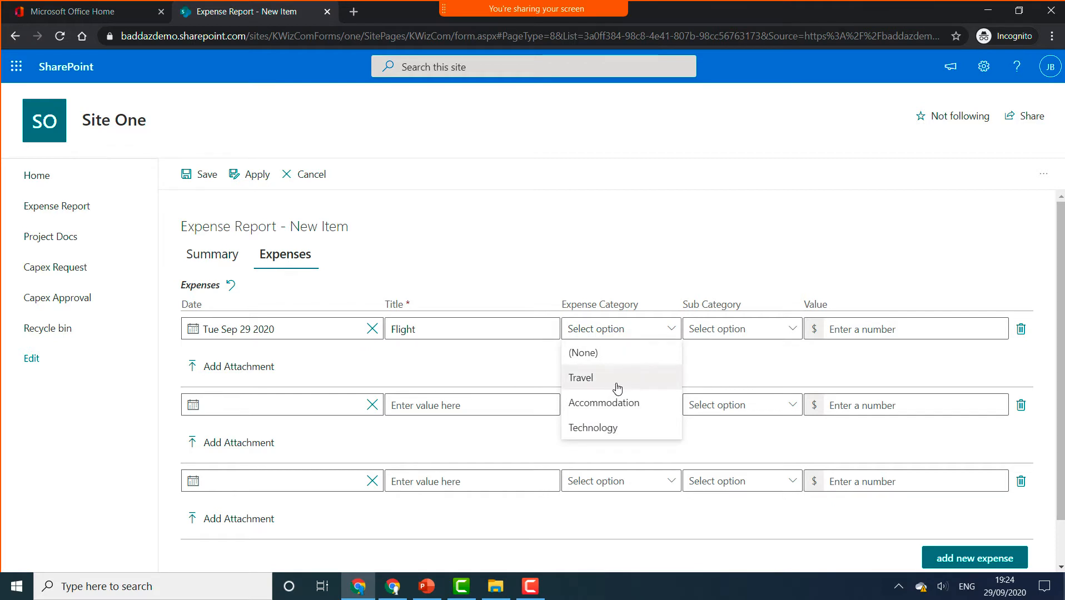
click(614, 376)
click(749, 333)
click(745, 375)
click(868, 330)
text(200)
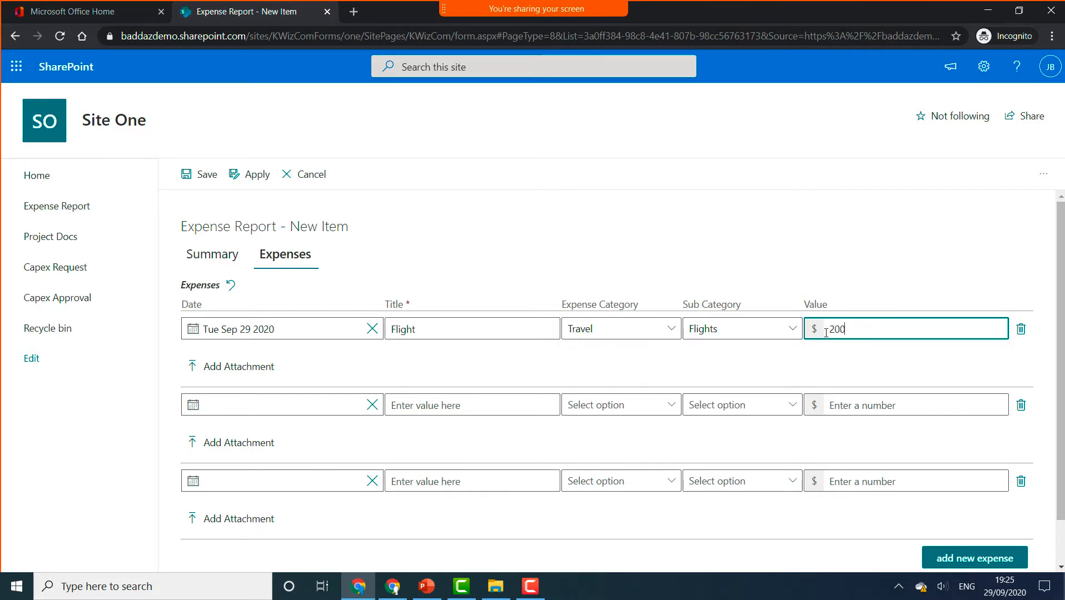
- Add a Hotel expense dated 2 Oct 2020, Accommodation/Hotel, value 150
click(194, 405)
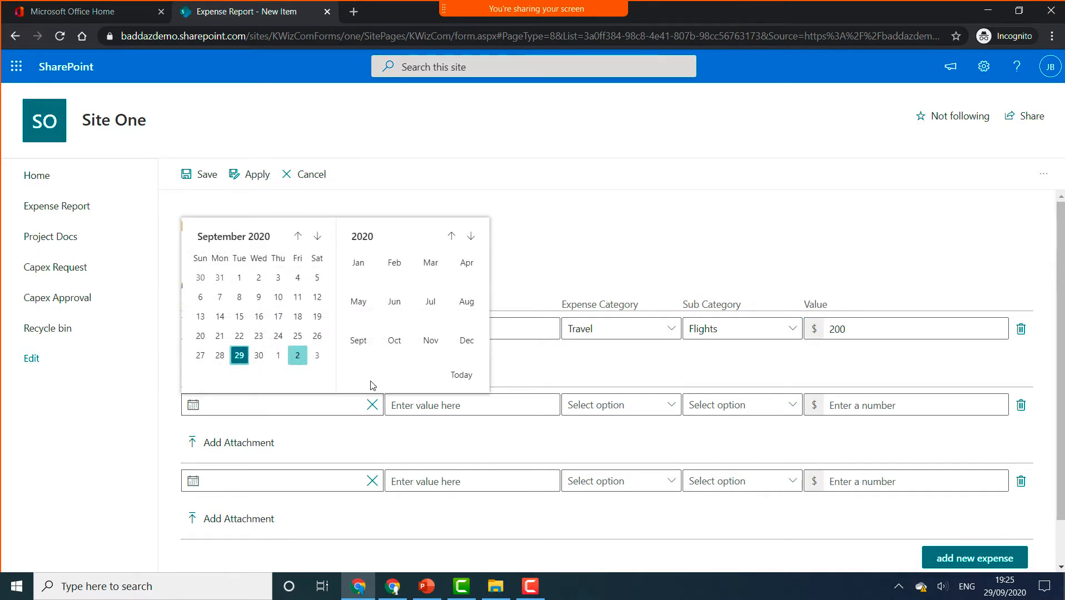
click(297, 356)
click(437, 407)
text(Hotel)
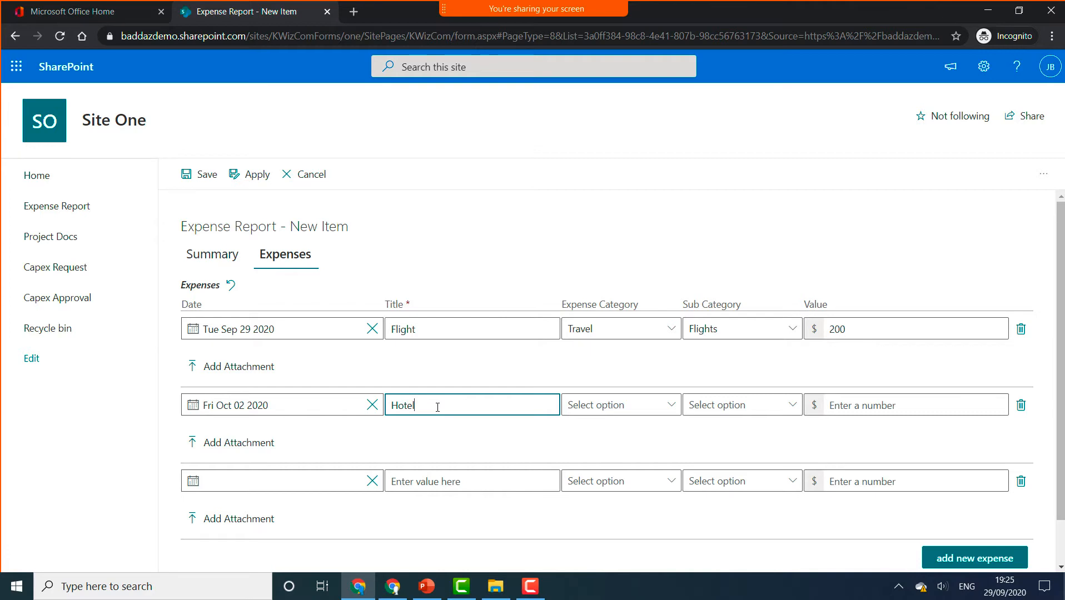
click(652, 406)
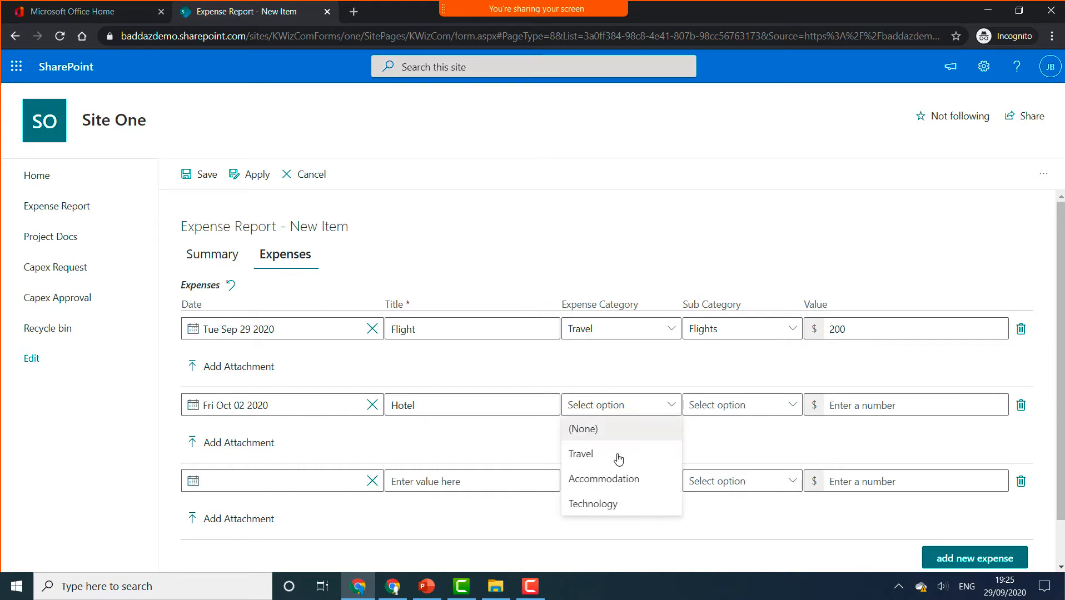
click(658, 452)
click(724, 405)
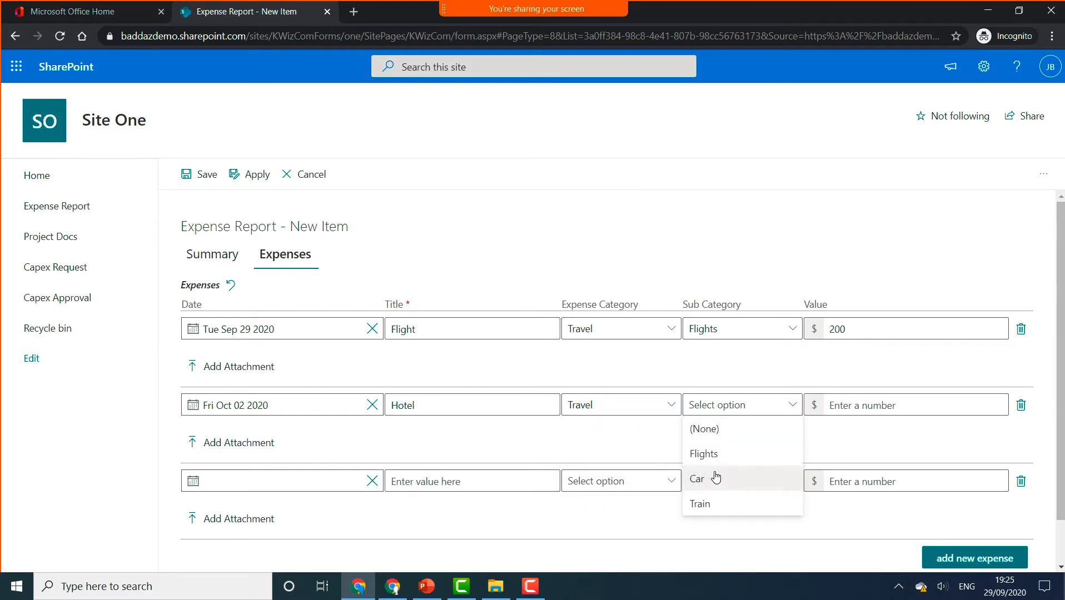
click(635, 412)
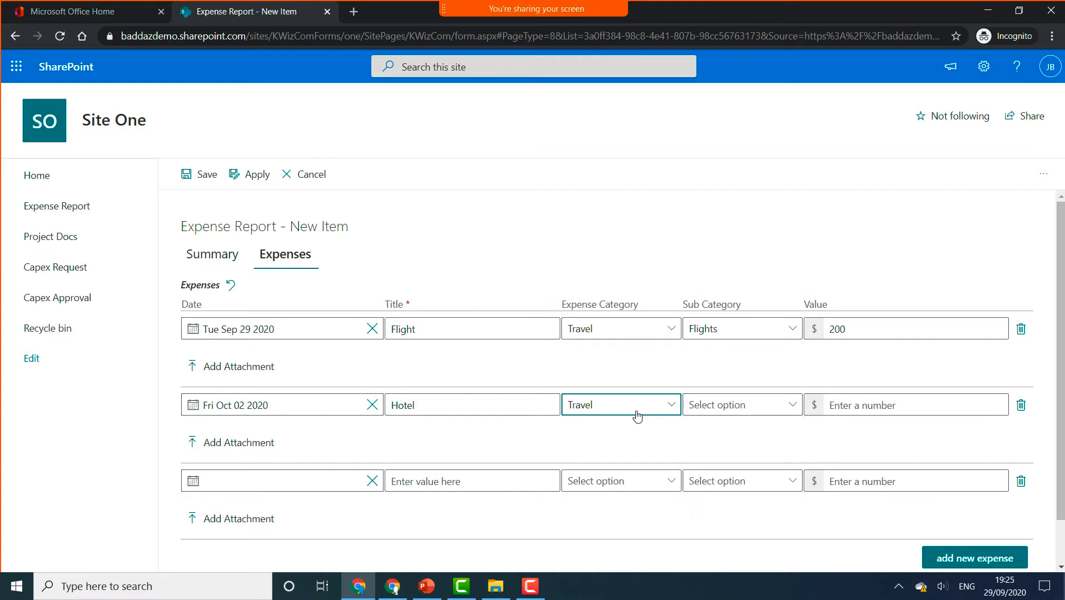
click(620, 479)
click(729, 408)
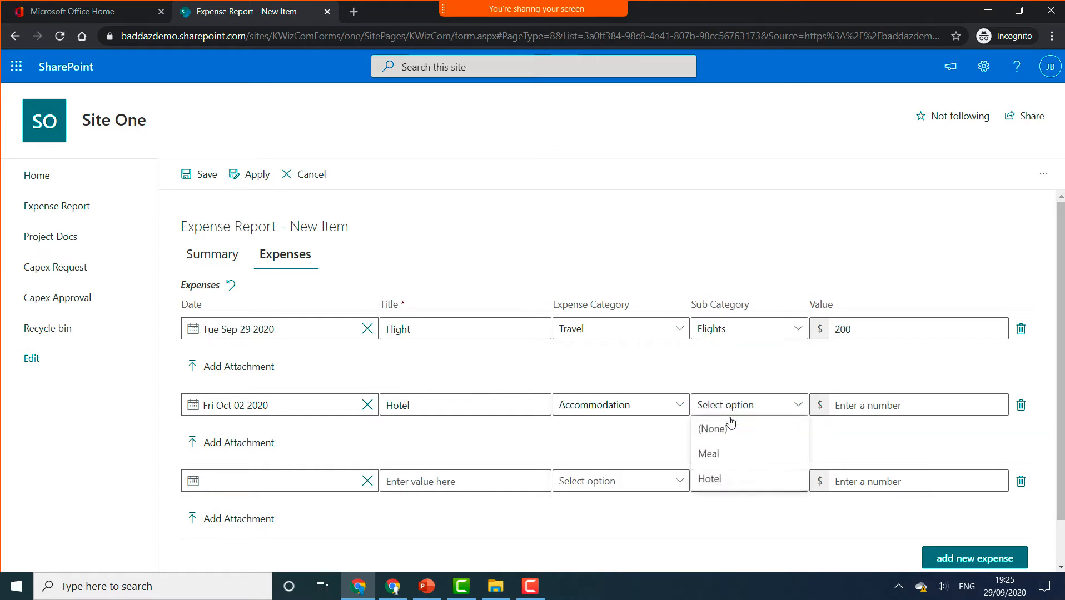
click(721, 479)
click(847, 405)
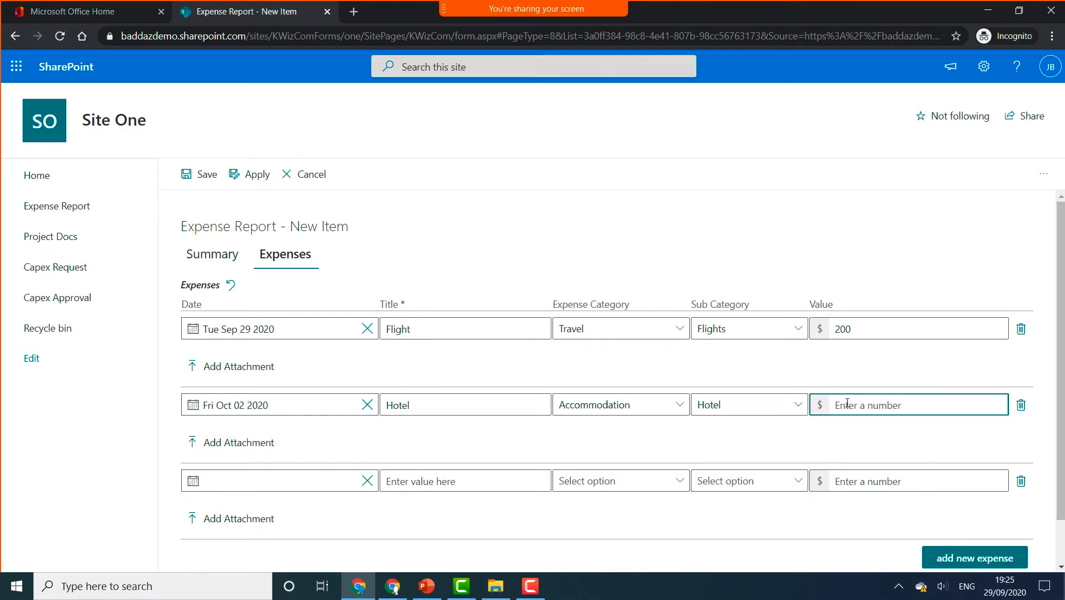
text(150)
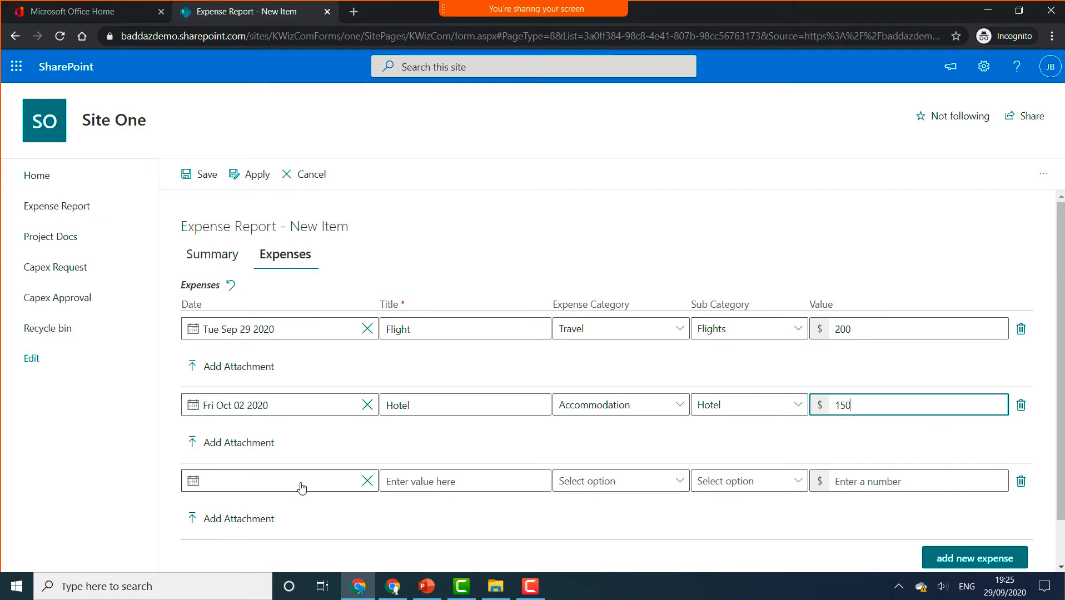
- Add a Dinner expense dated 2 Oct 2020, Accommodation/Meal, value 50
click(209, 482)
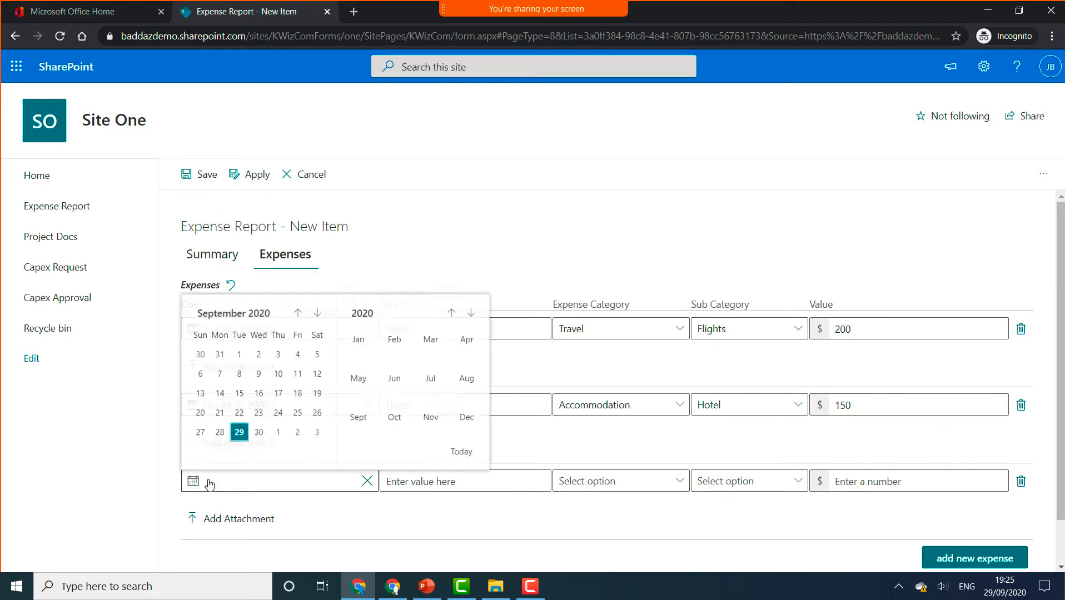
click(298, 433)
click(456, 482)
text(Dinner)
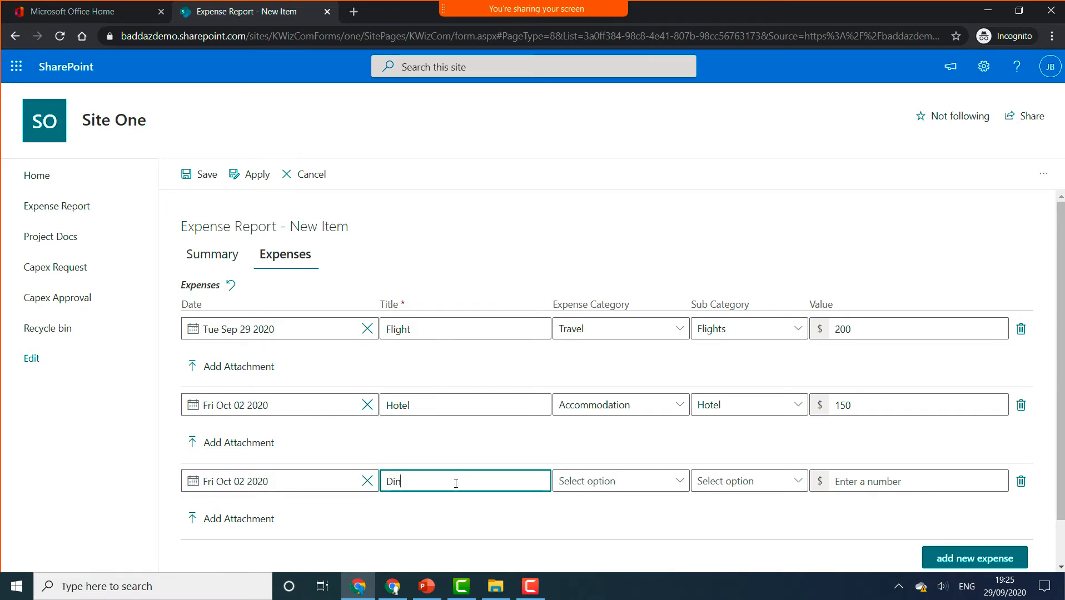
click(594, 481)
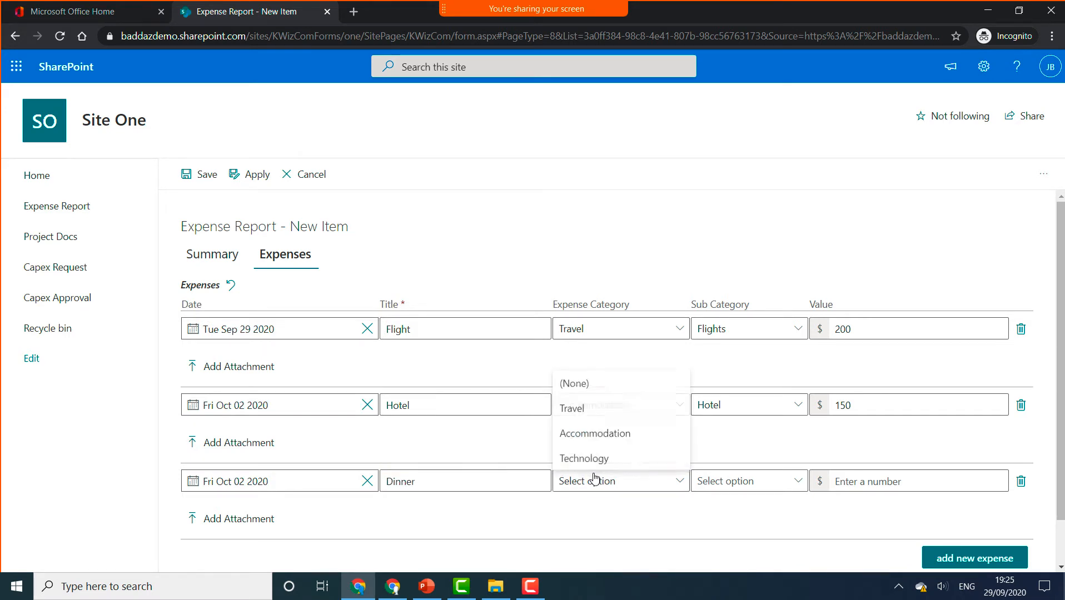
click(608, 435)
click(725, 485)
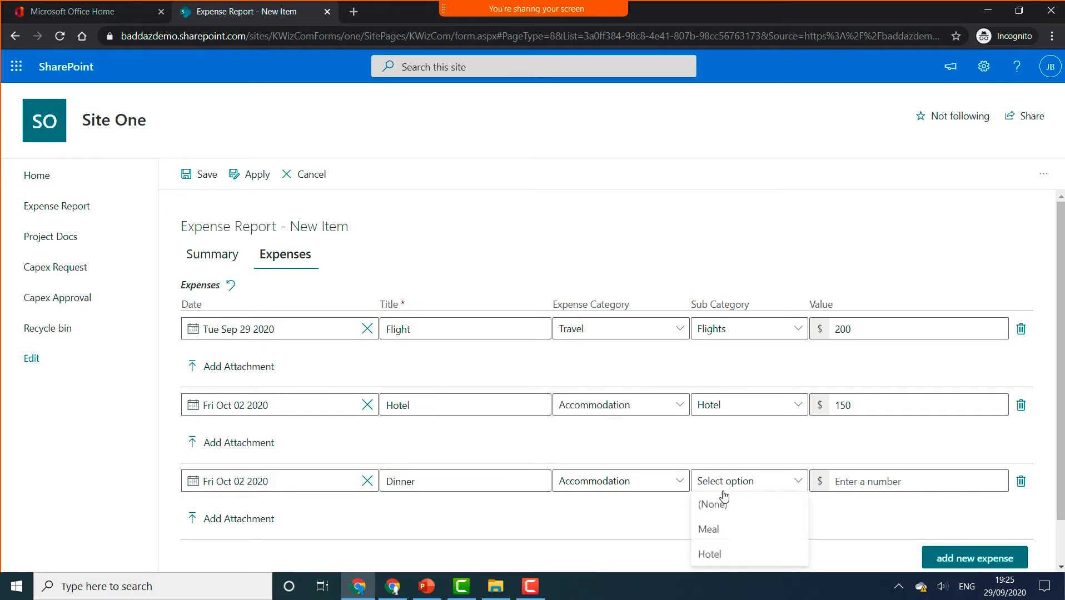
click(725, 531)
click(856, 482)
text(50)
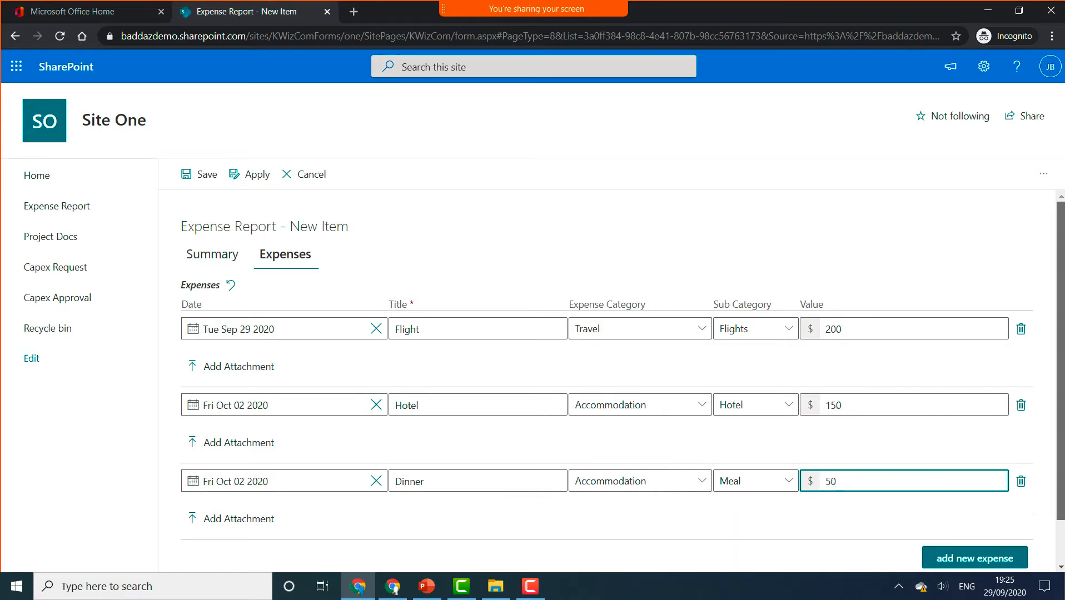
scroll(1046, 506, down, 1)
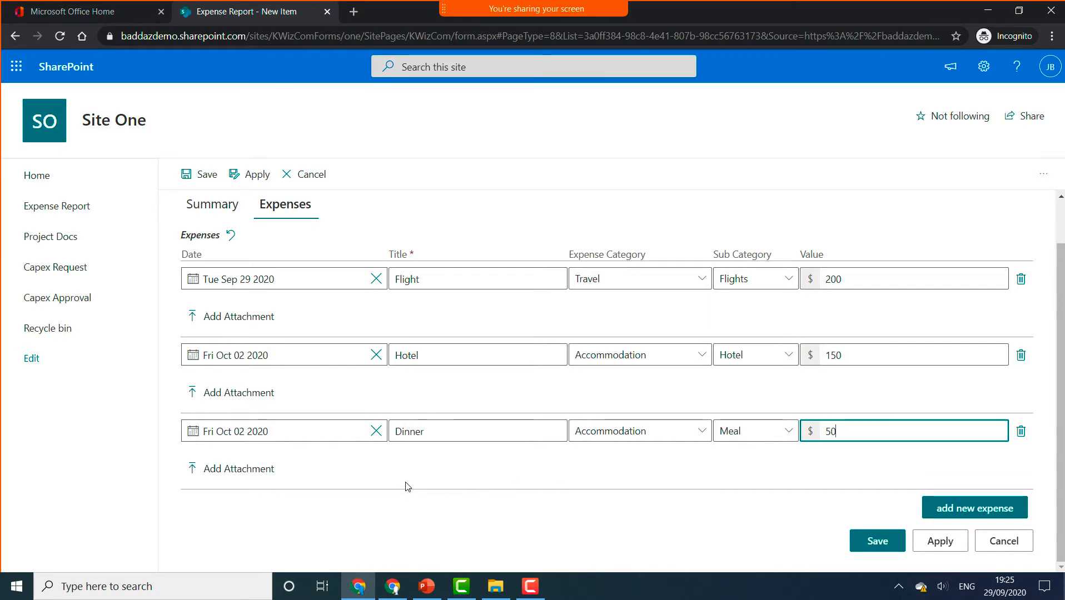
- Save the October Expenses report so it appears as Submitted in the list
click(880, 541)
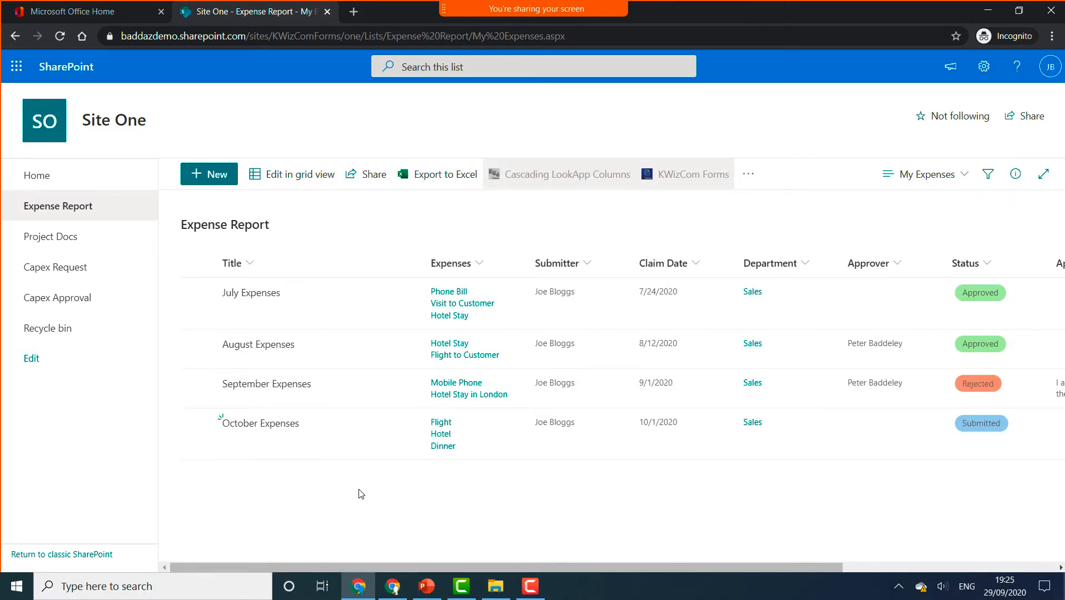
- Bring the Project Docs window forward and copy the site address up to KWizComForms
click(393, 588)
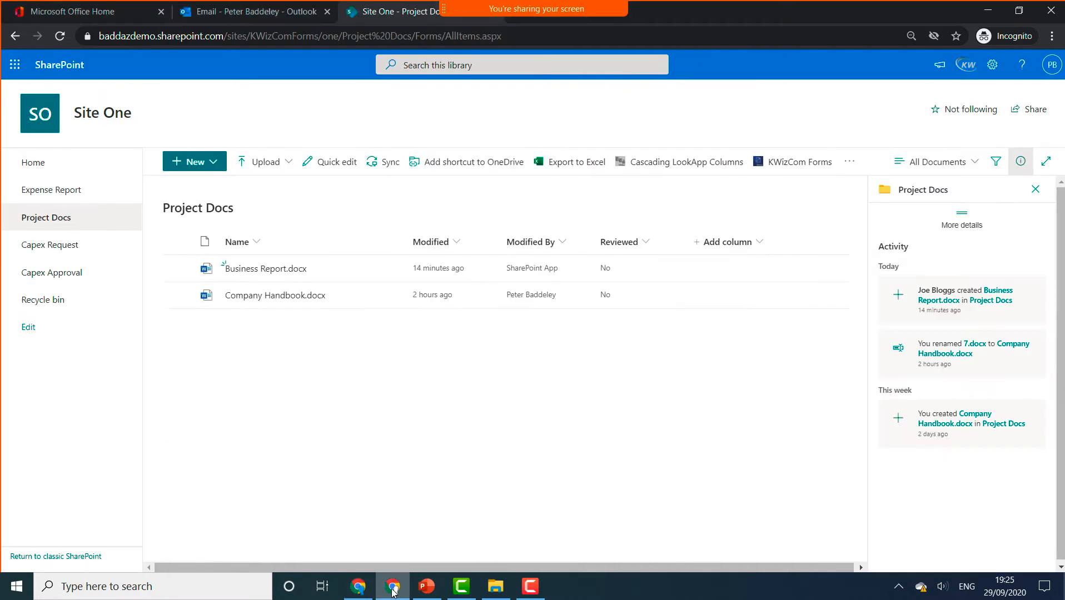
click(1051, 65)
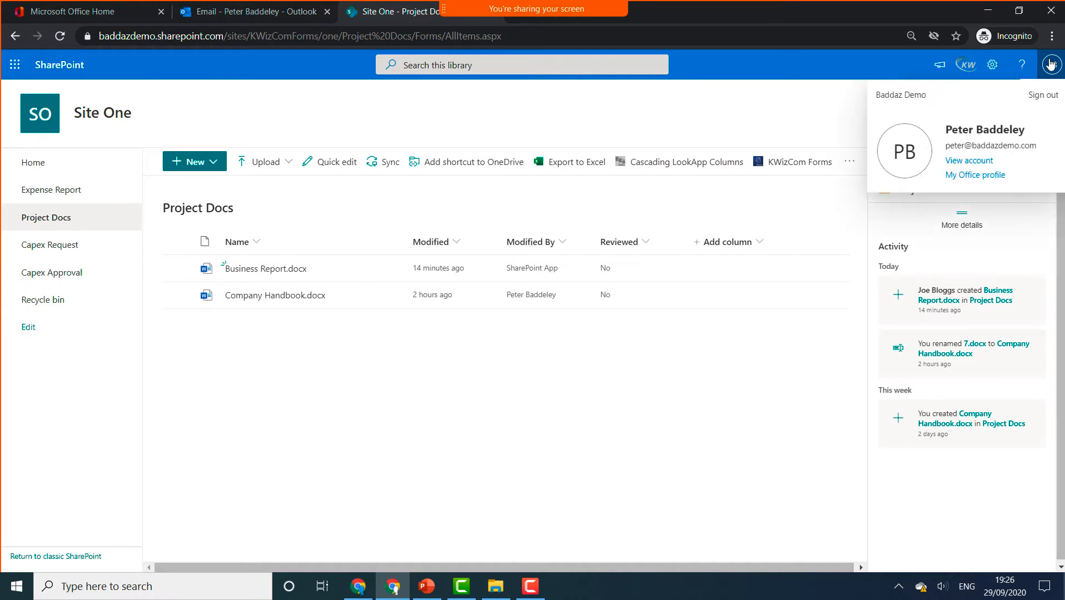
click(1051, 64)
click(1035, 190)
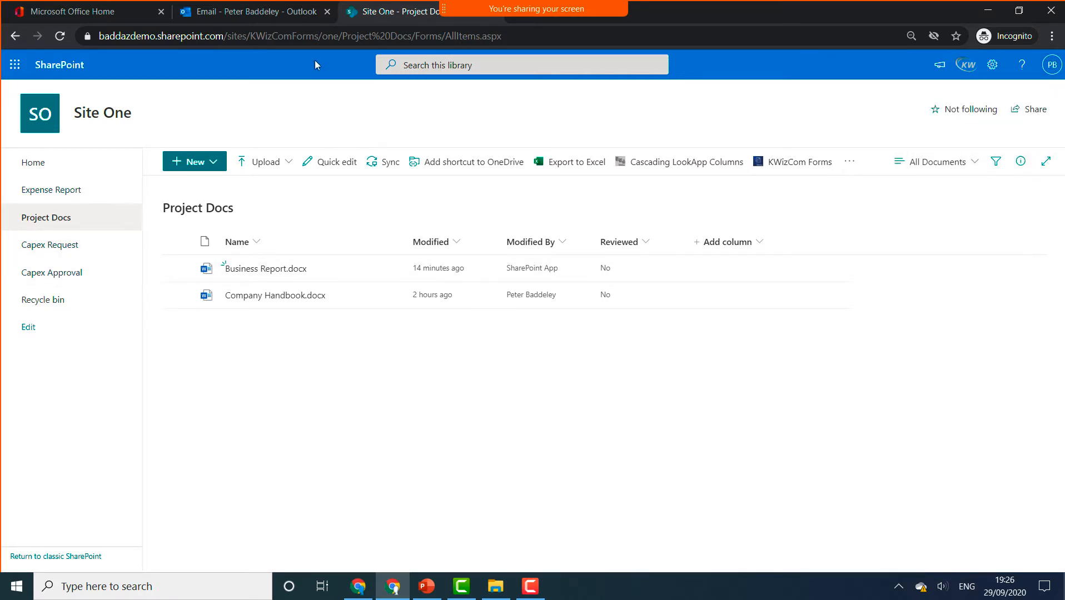
drag(319, 37, 81, 30)
drag(624, 17, 413, 18)
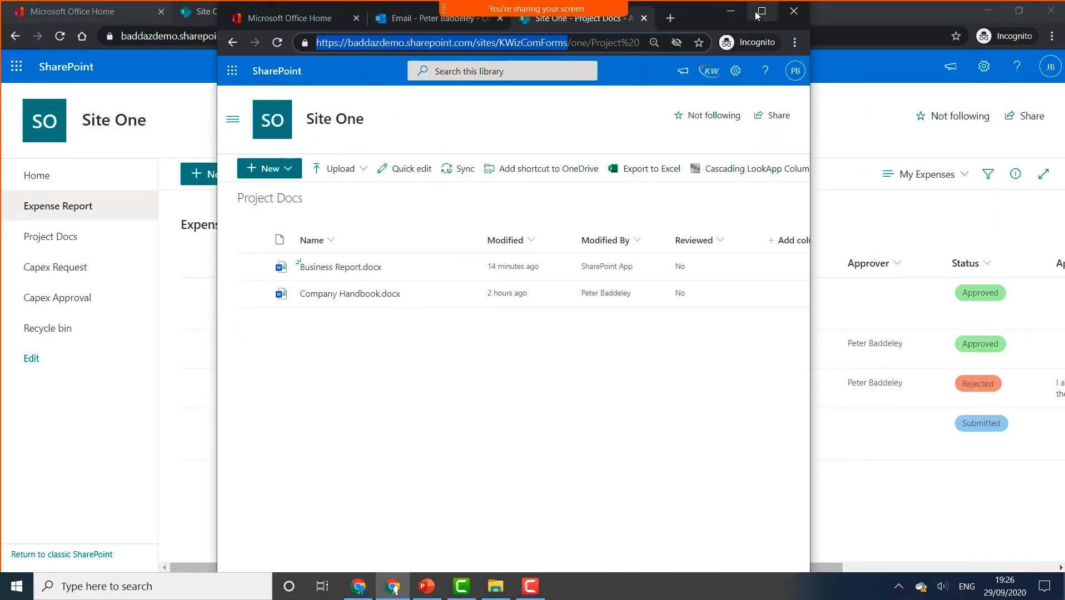
double_click(730, 17)
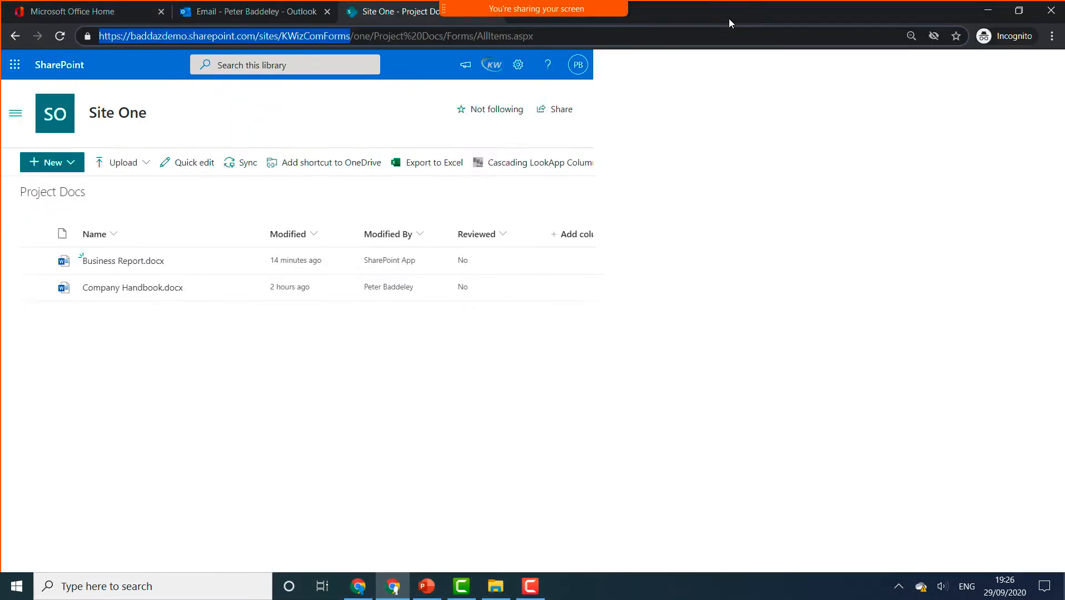
- Allow third-party cookies for the site and load the KWizComForms address in a new tab
click(933, 35)
click(772, 192)
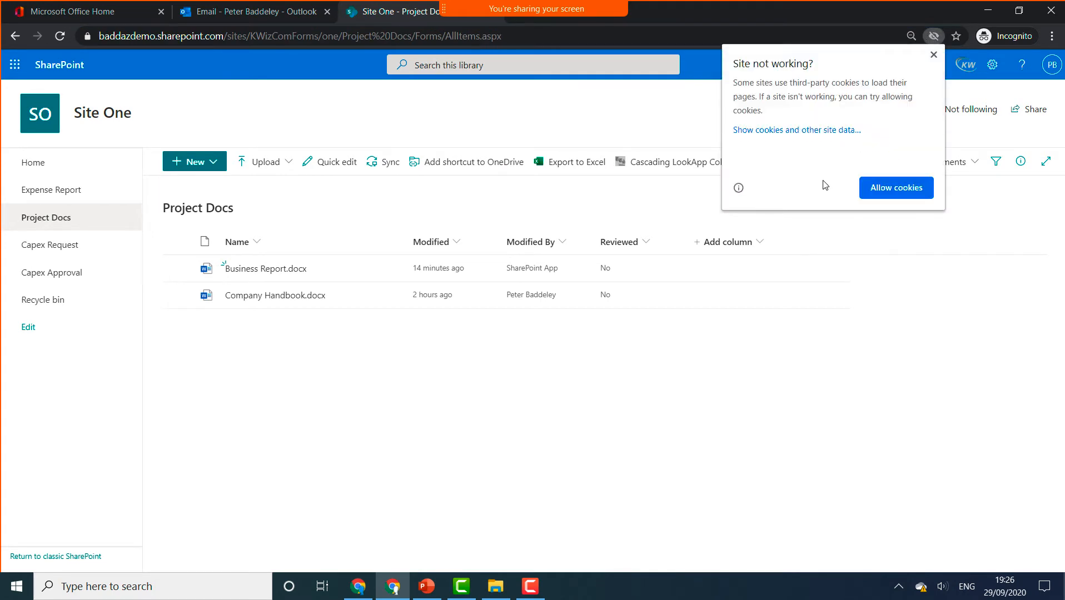
click(896, 188)
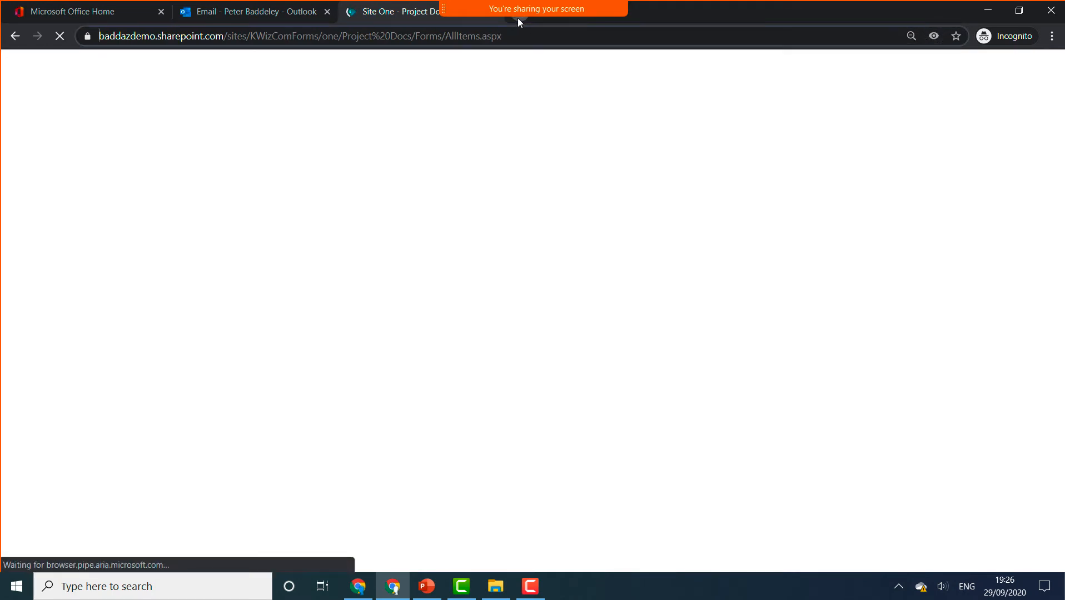
click(518, 17)
text(https://baddazdemo.sharepoint.com/sites/KWGCornForms)
key(Return)
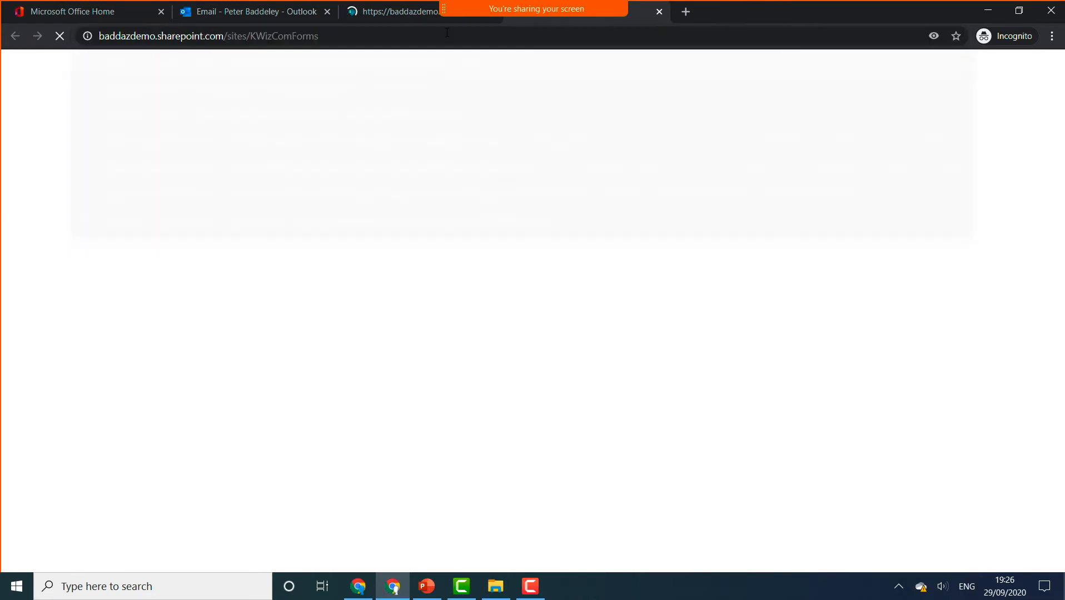
click(447, 32)
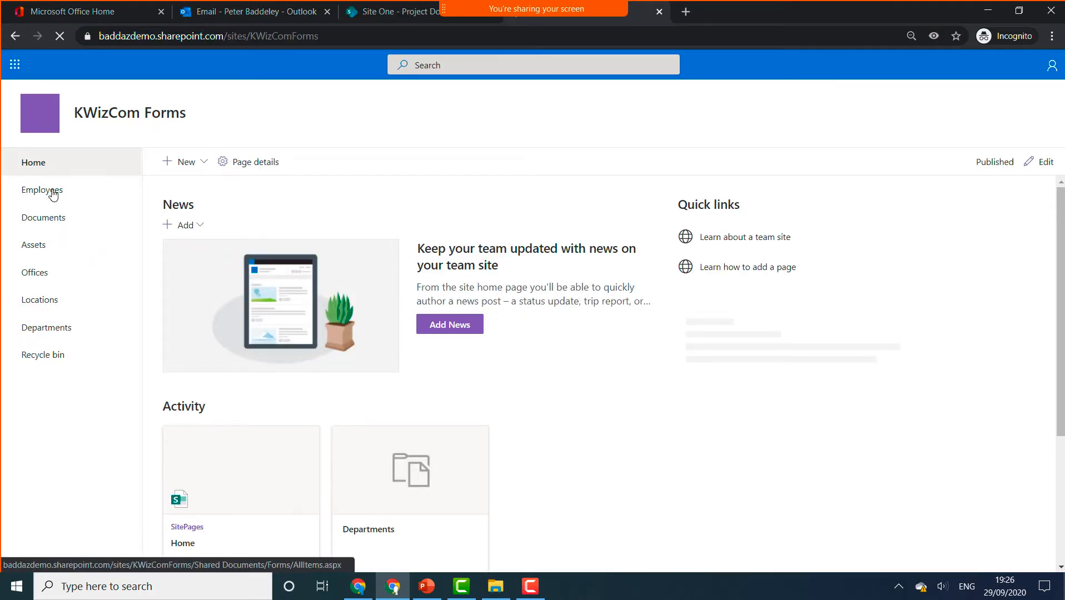
- View the Departments list with each approver, then switch to the Outlook inbox
click(50, 330)
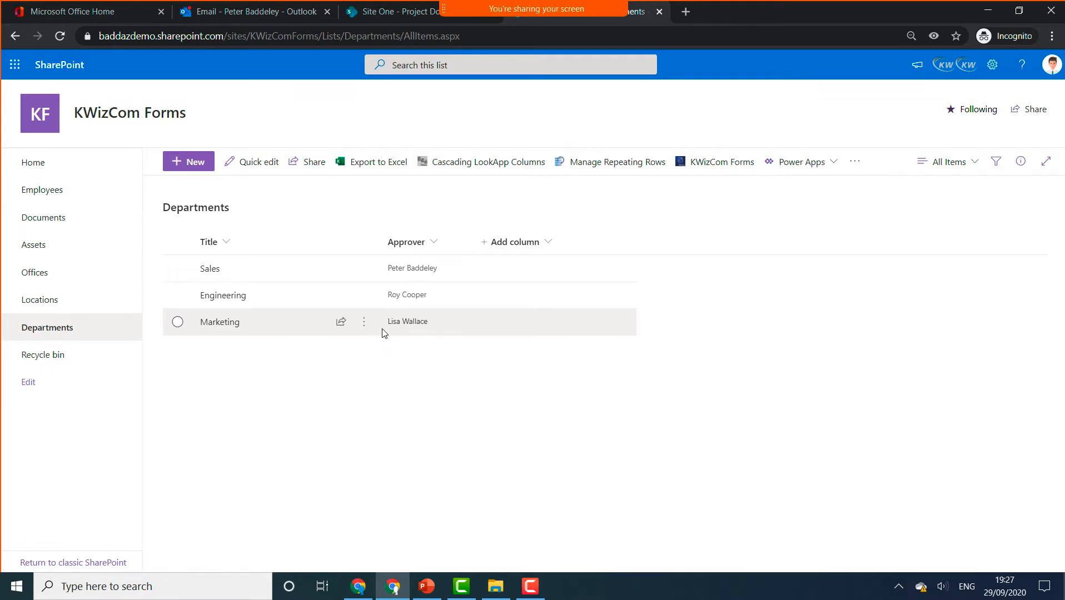
click(257, 15)
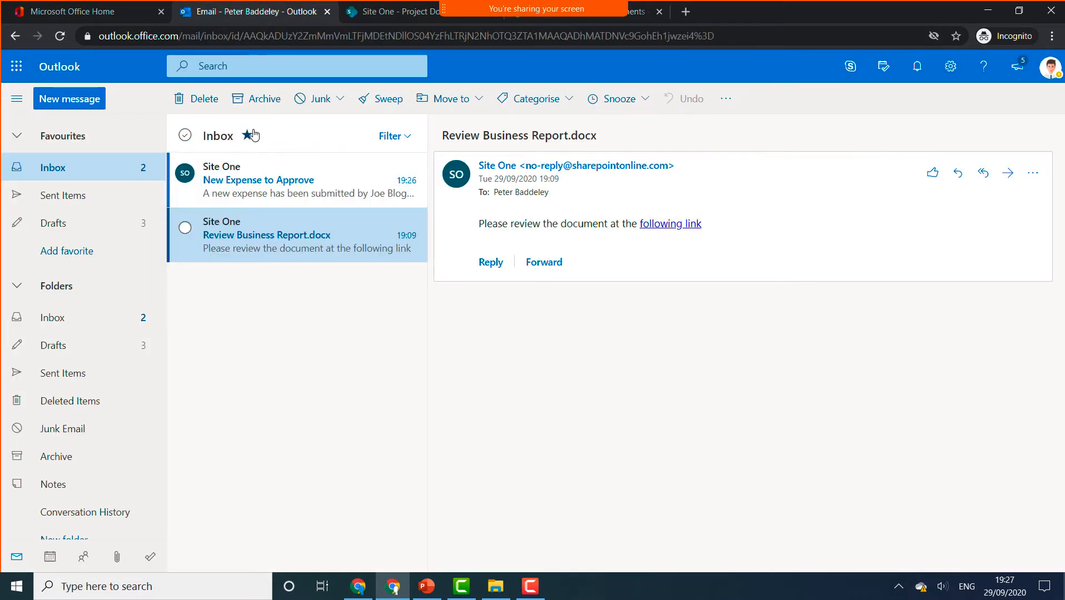
- Open the 'New Expense to Approve' email and follow its link to October Expenses
click(260, 183)
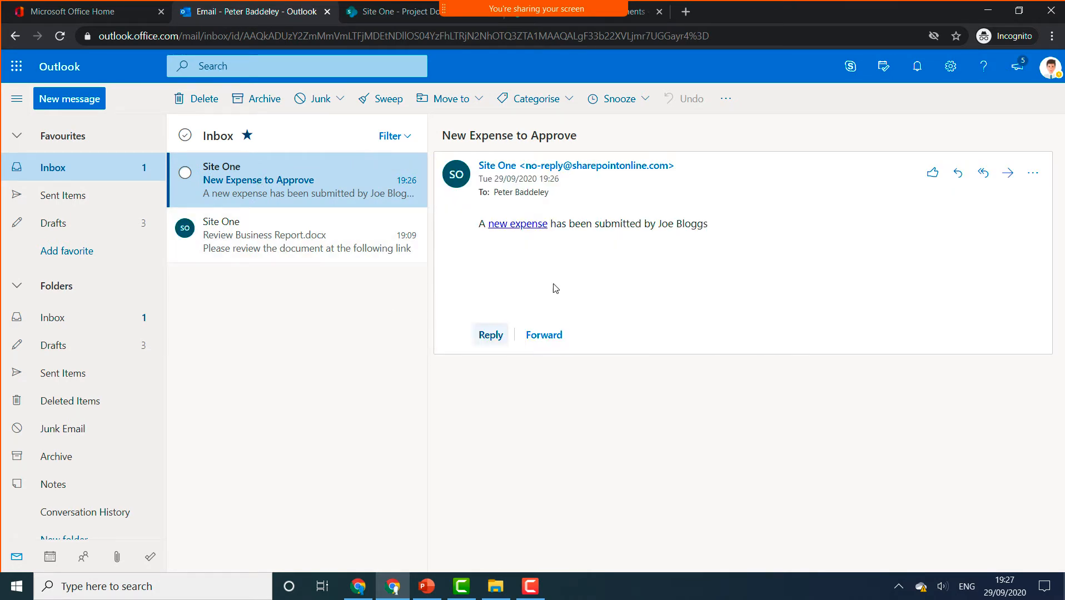
click(522, 228)
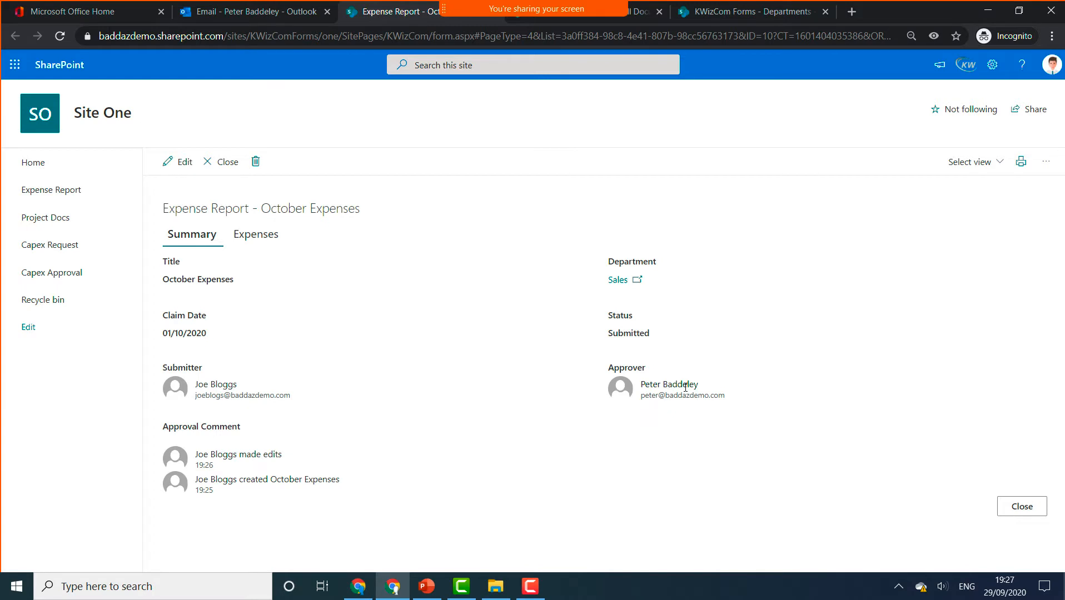
- Check the October Expenses lines on the Expenses tab and put the report in edit mode
click(258, 238)
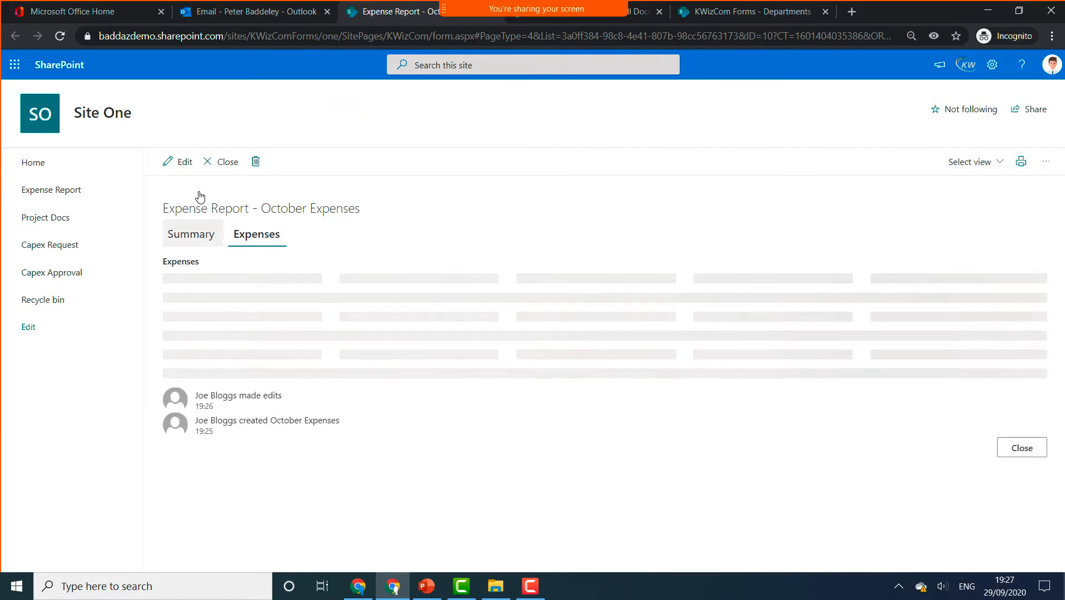
click(185, 163)
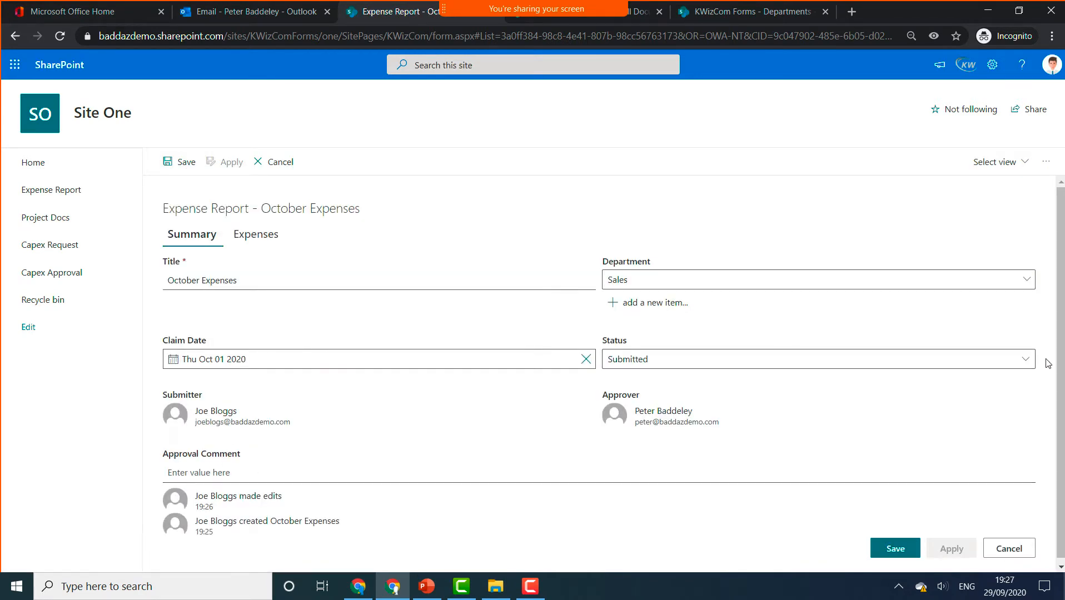
- Set Status to Approved with comment 'Add some comments' and save the report
click(1026, 359)
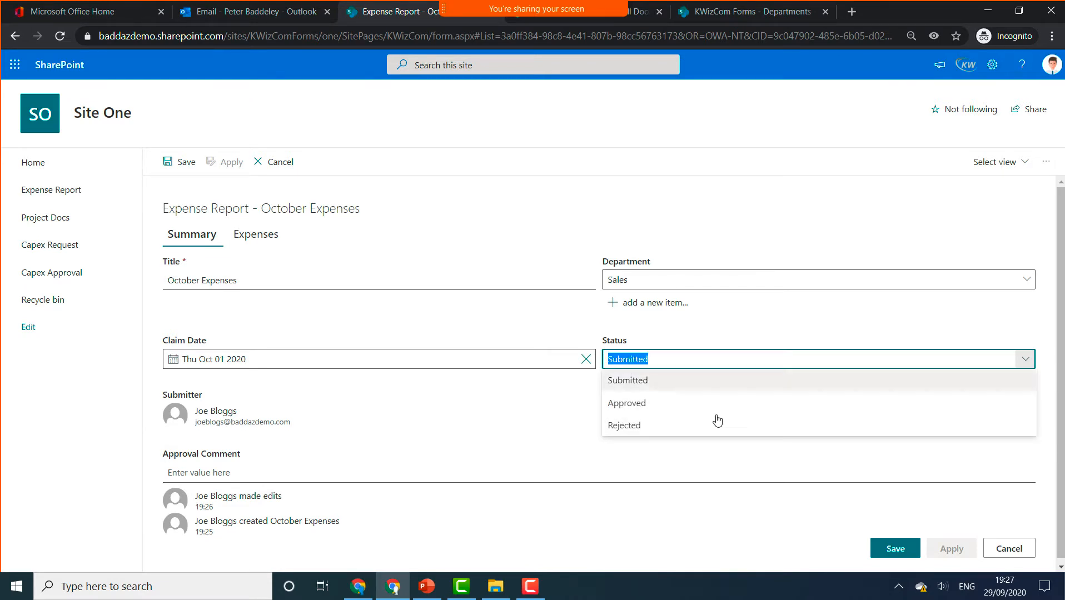
click(646, 404)
click(228, 480)
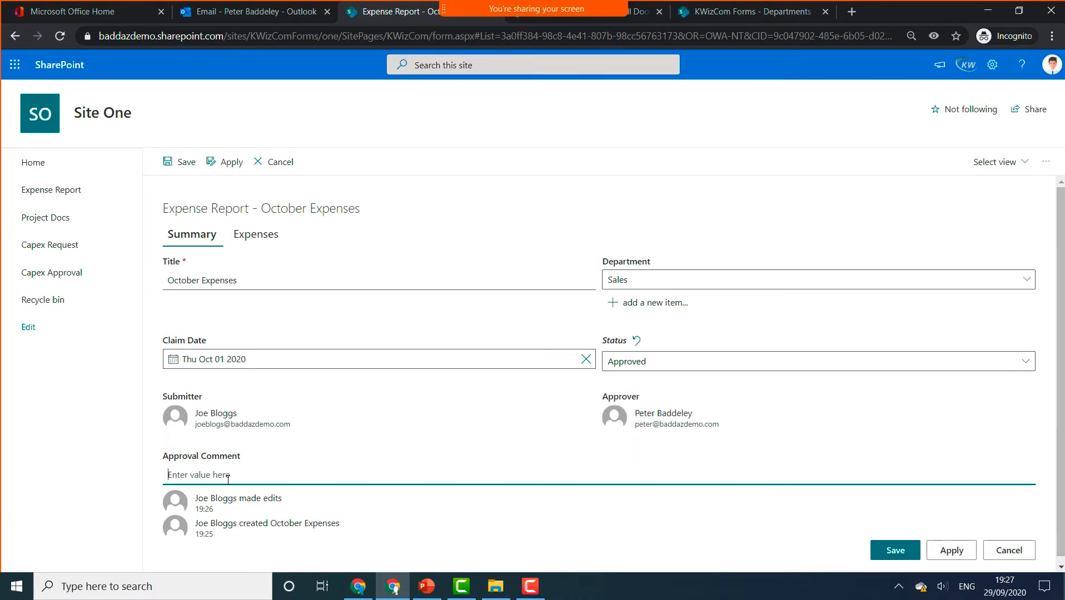
text(Add some)
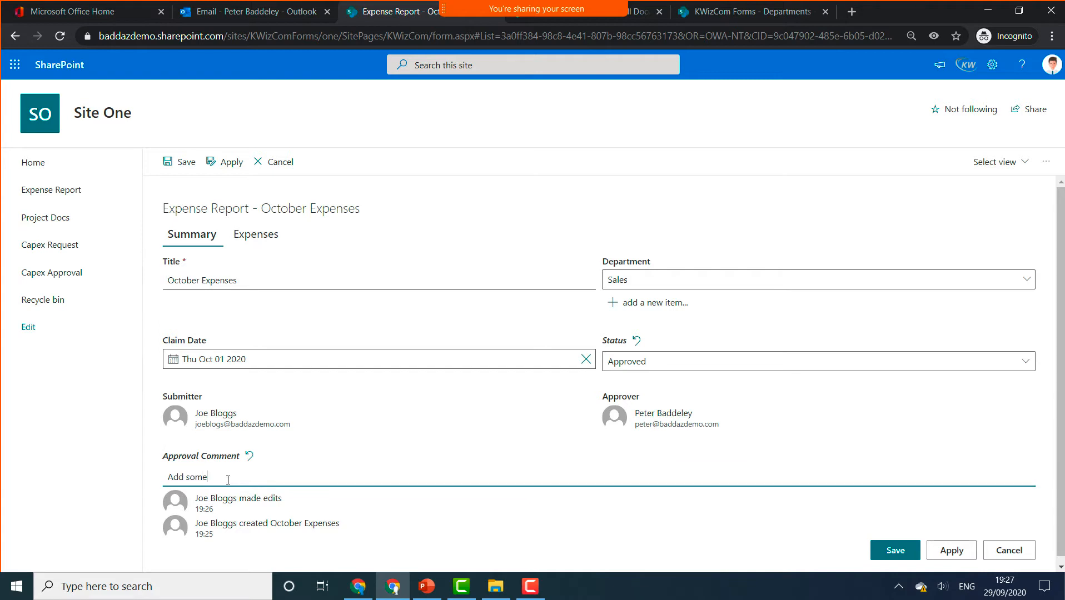
text( comments)
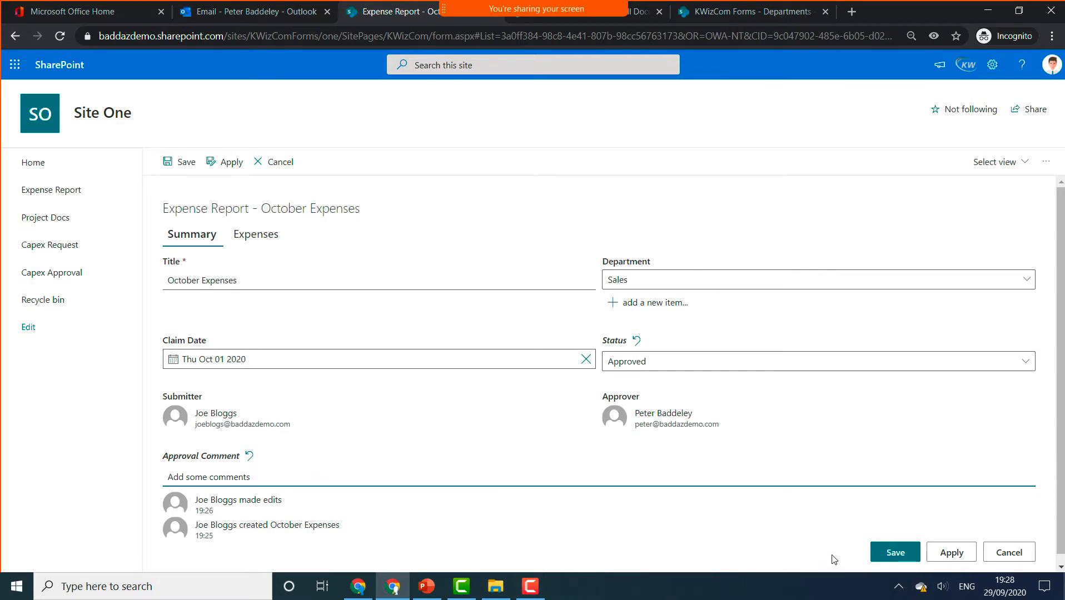
click(891, 554)
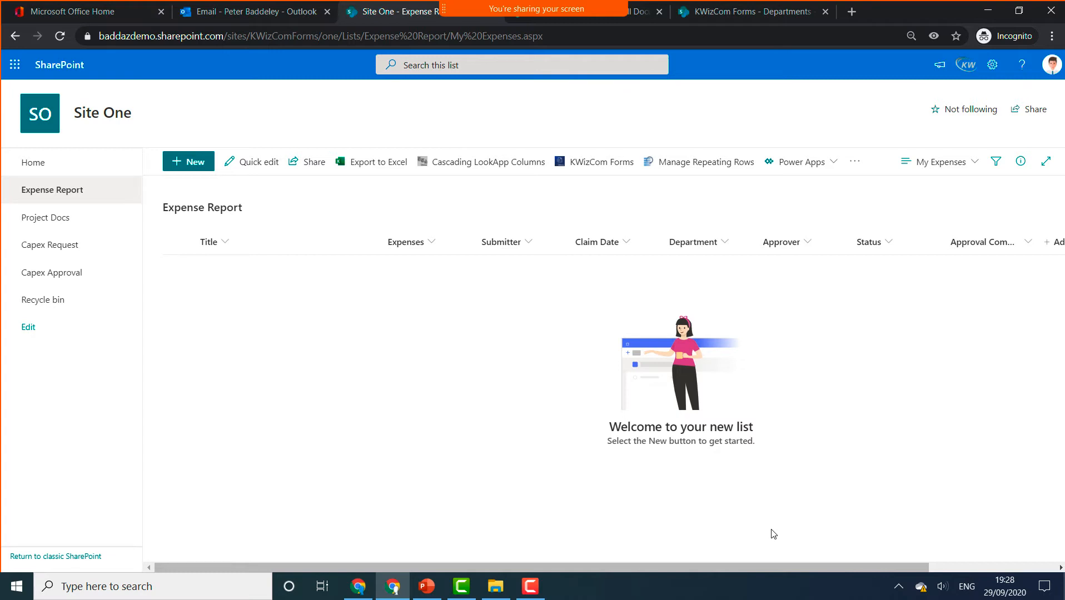
- Open the Expense Report's KWizCom Forms Activities settings and edit the Get Approver activity
click(616, 166)
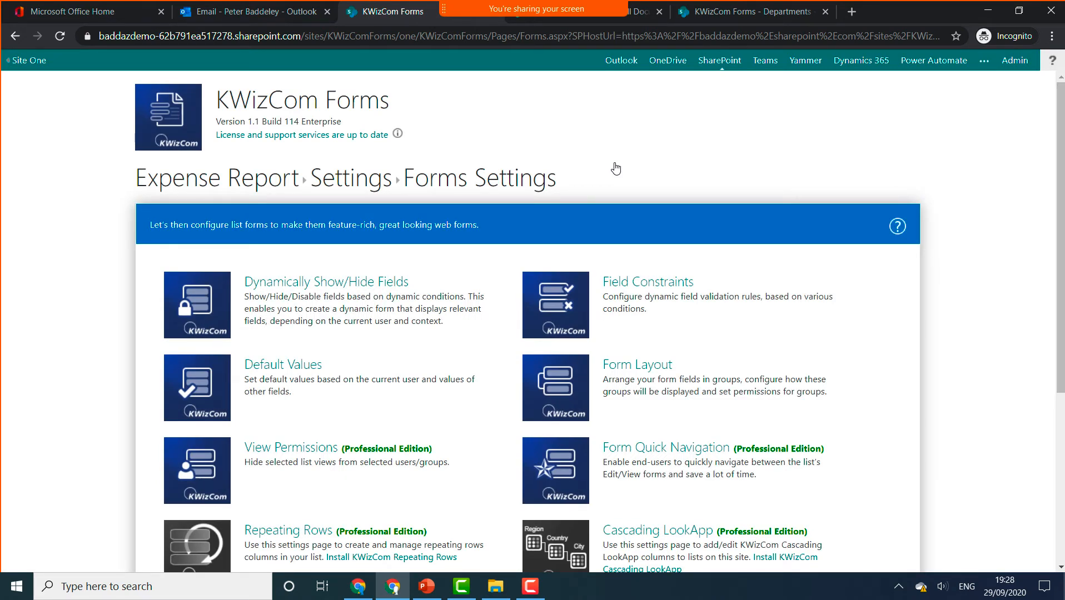
scroll(728, 233, down, 3)
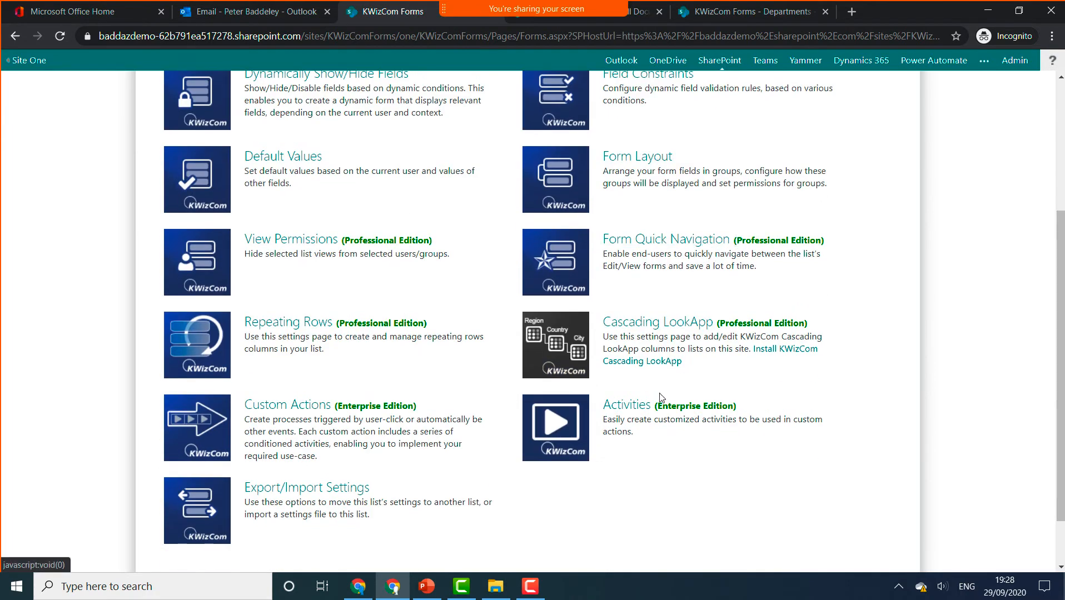
click(642, 407)
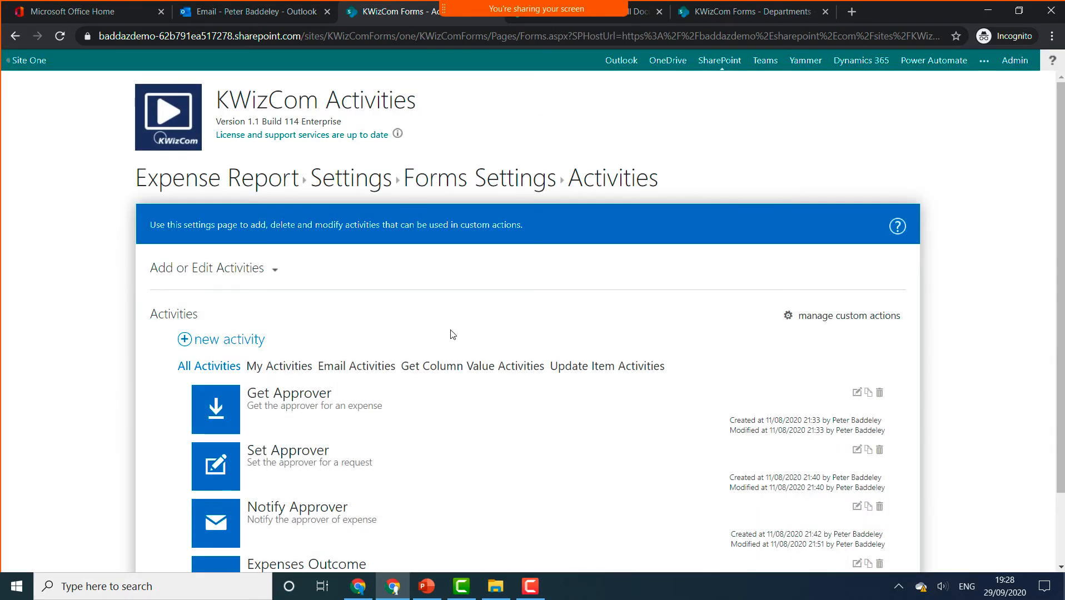
scroll(453, 334, down, 2)
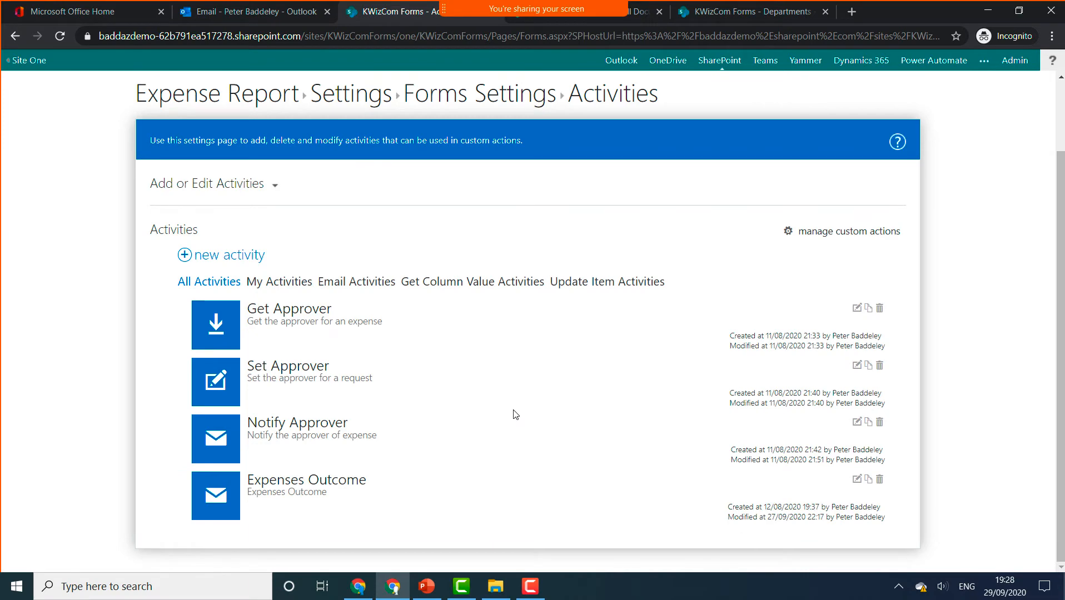
click(857, 309)
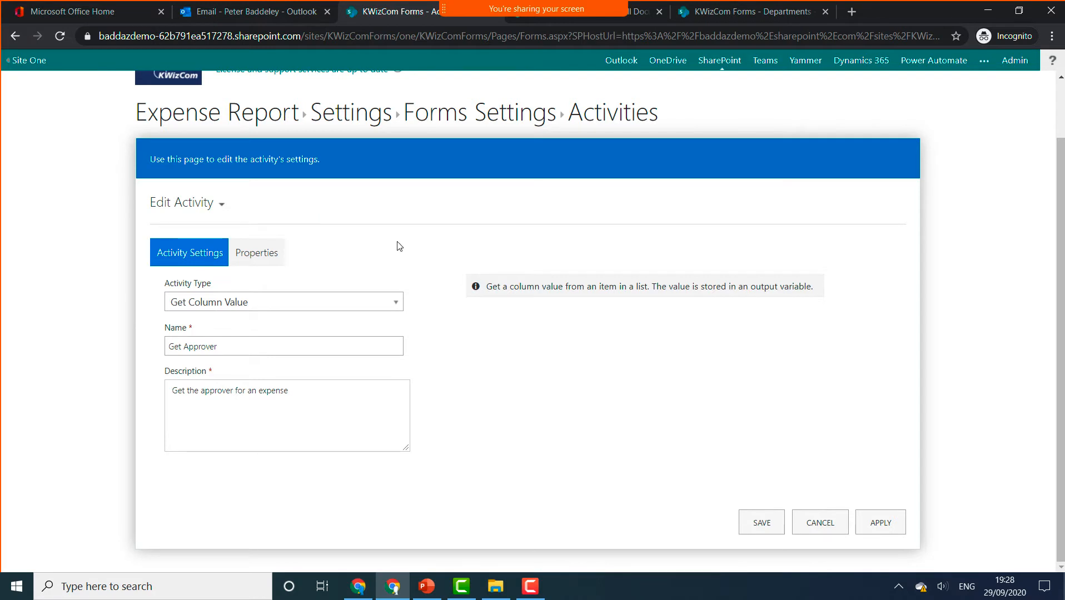
- Review Get Approver's properties: Other Item, /sites/KWizComForms, Departments list; then return to settings
click(360, 301)
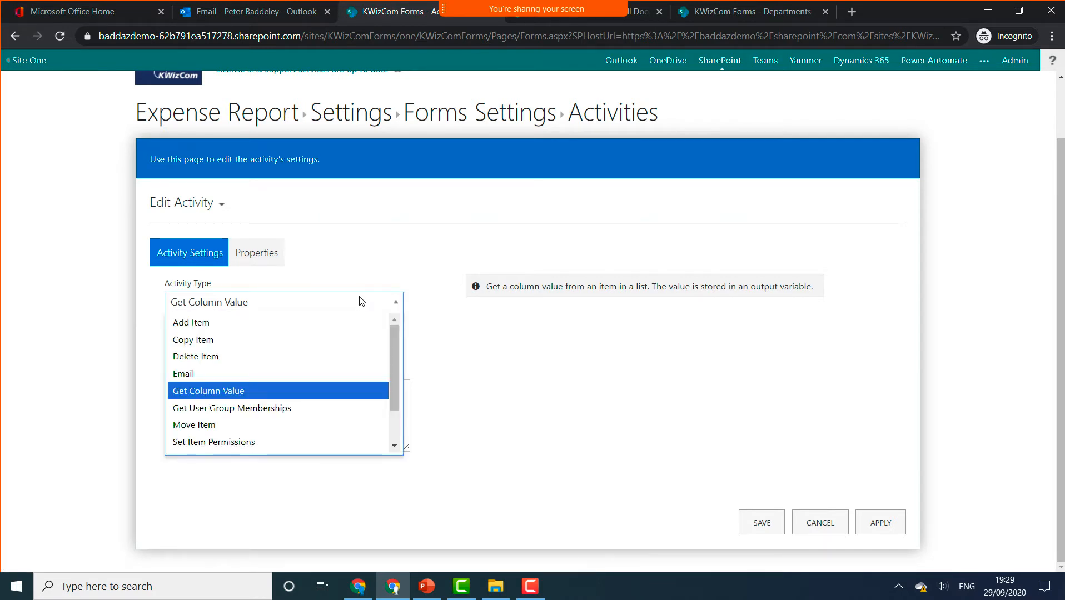
click(361, 301)
click(265, 261)
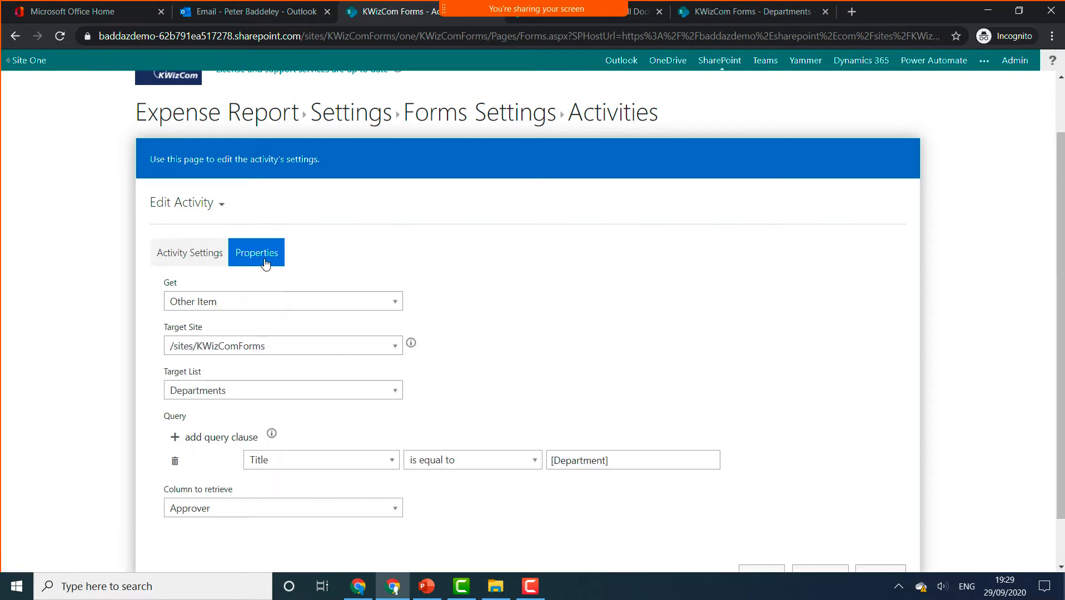
click(268, 303)
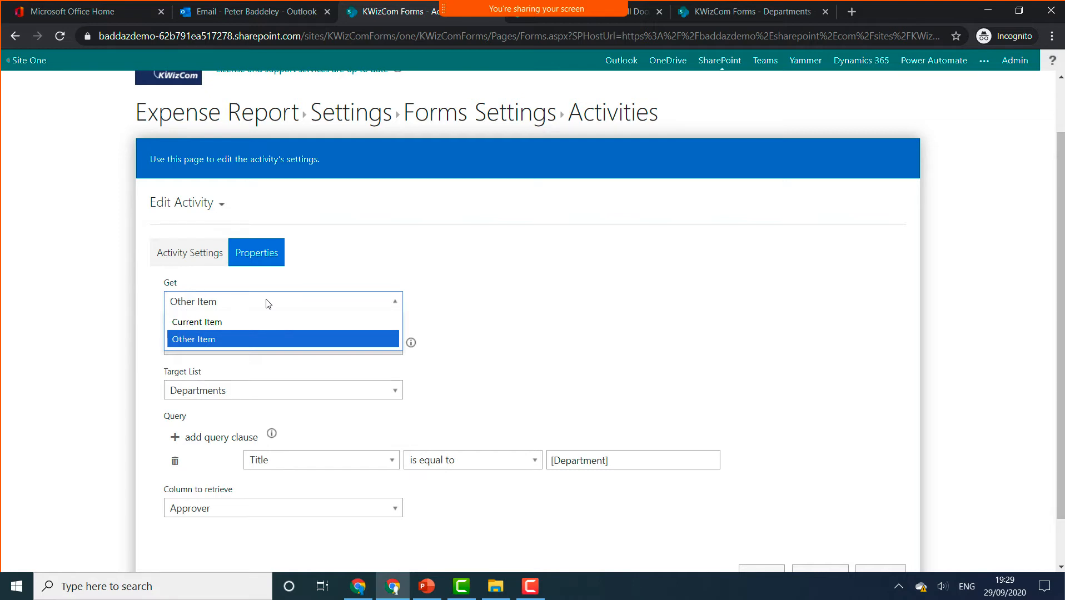
click(243, 335)
click(396, 349)
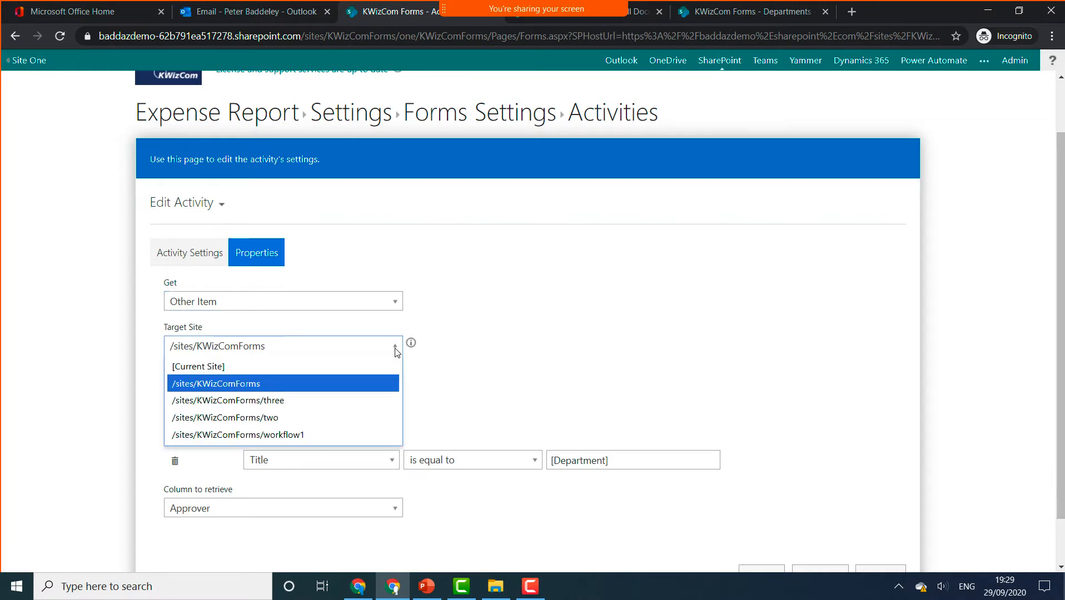
click(395, 350)
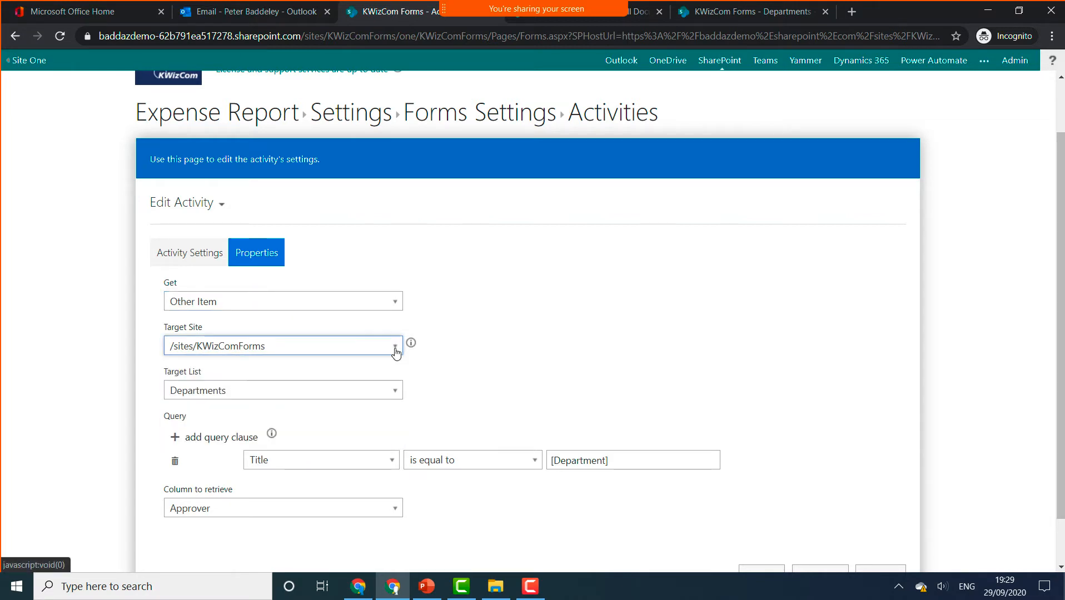
click(349, 392)
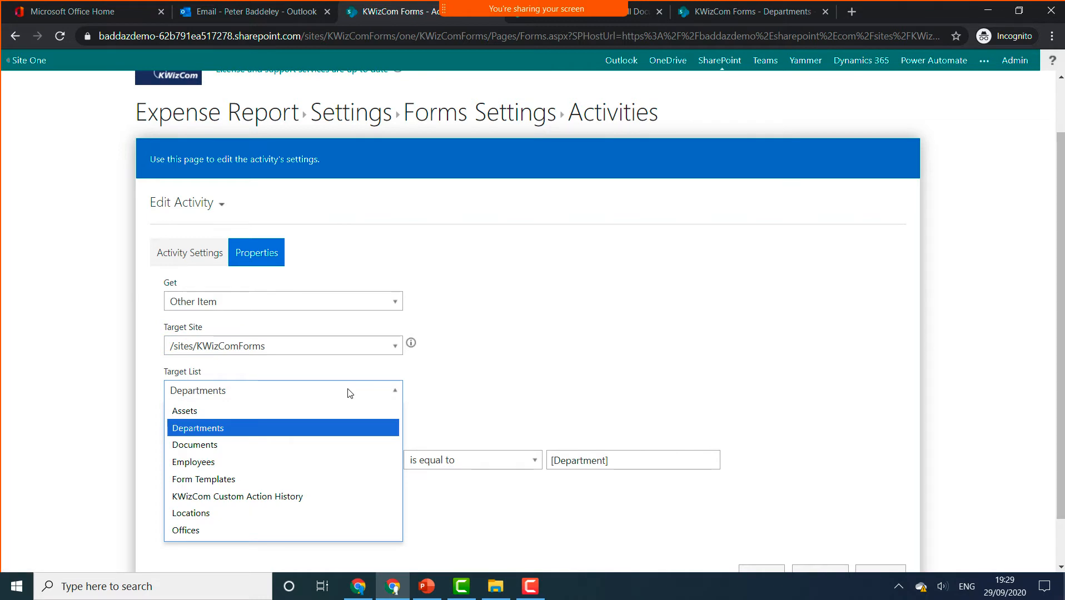
click(432, 383)
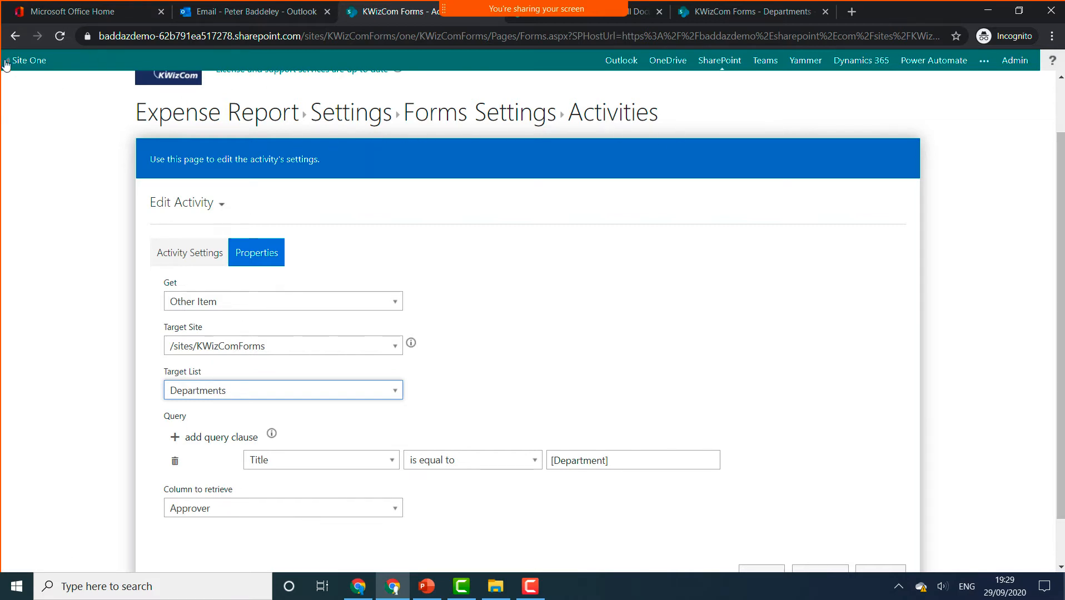
click(14, 38)
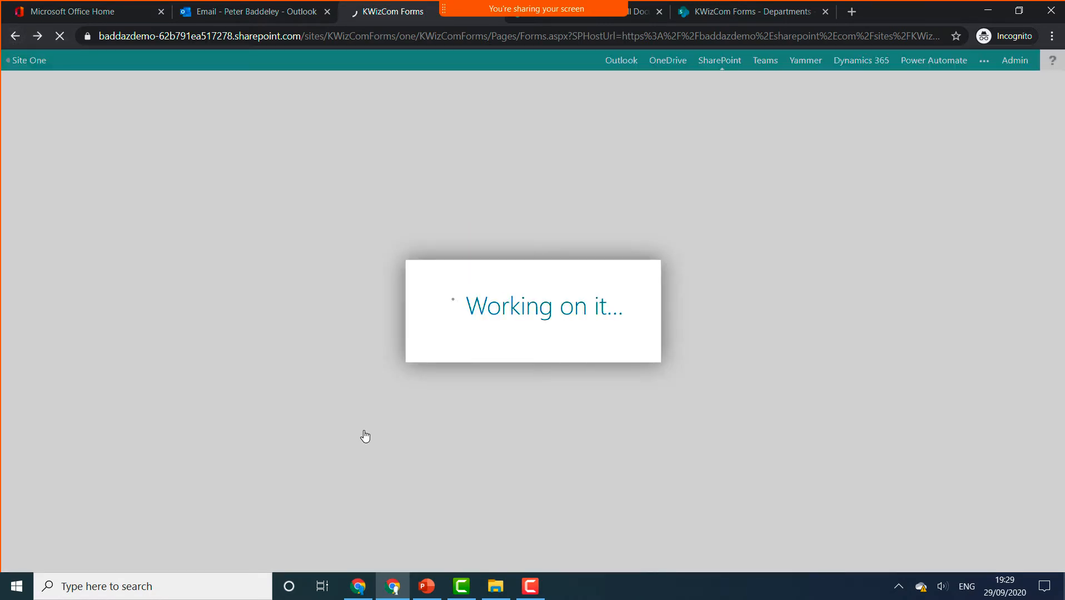
- Open the Set Approver activity from Activities and confirm its type stays Update Item
scroll(365, 435, down, 5)
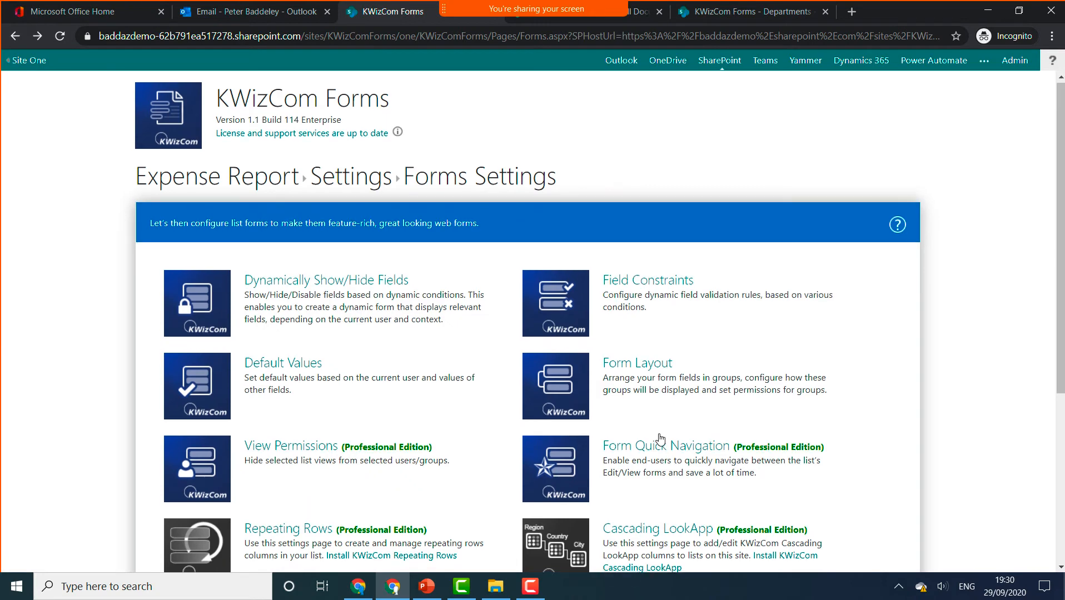
click(636, 345)
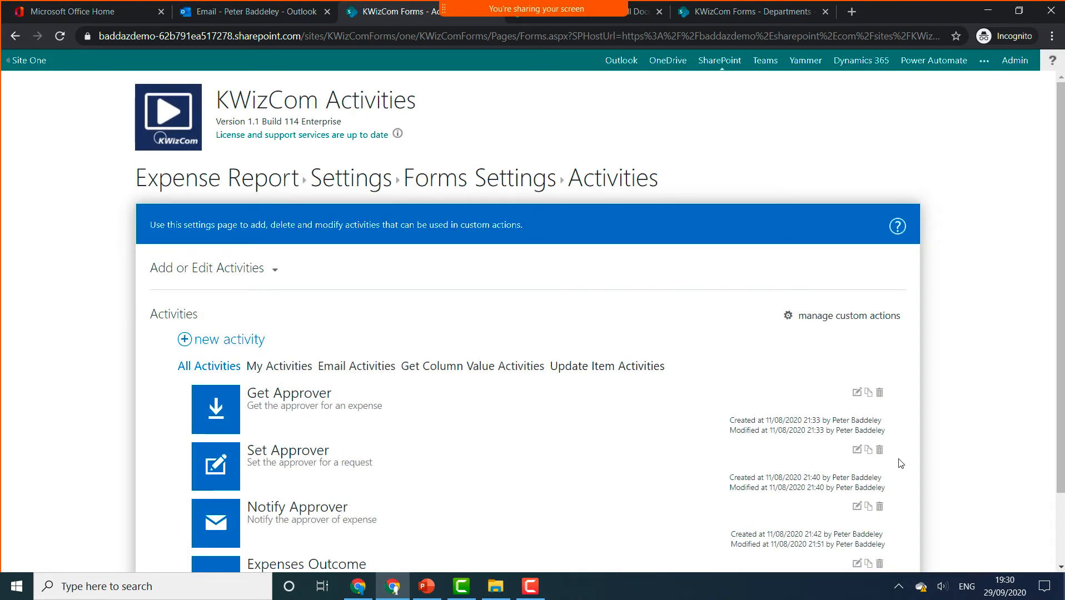
click(858, 450)
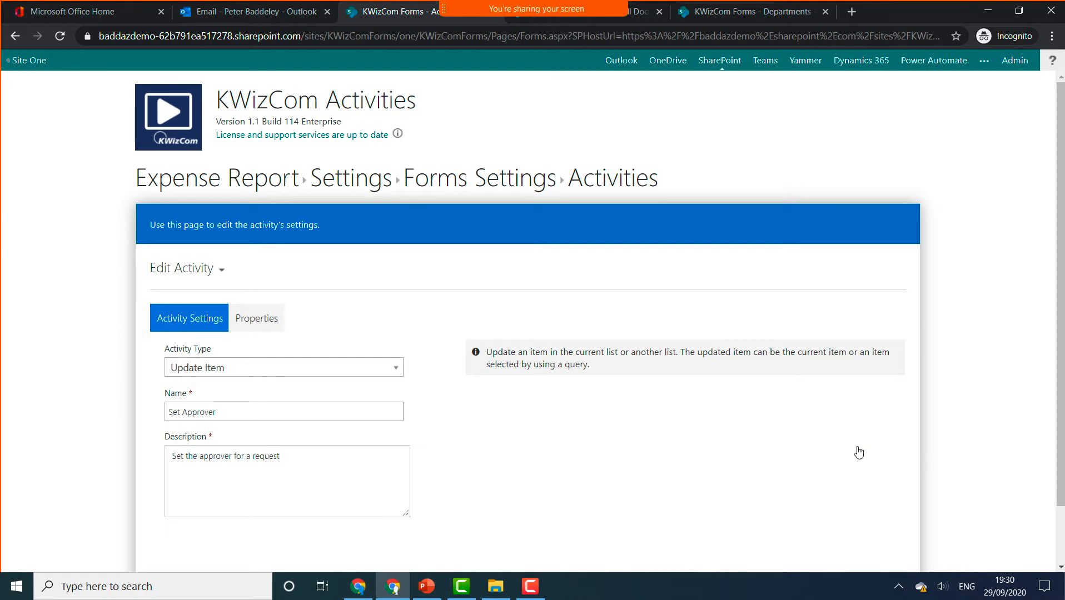
click(223, 367)
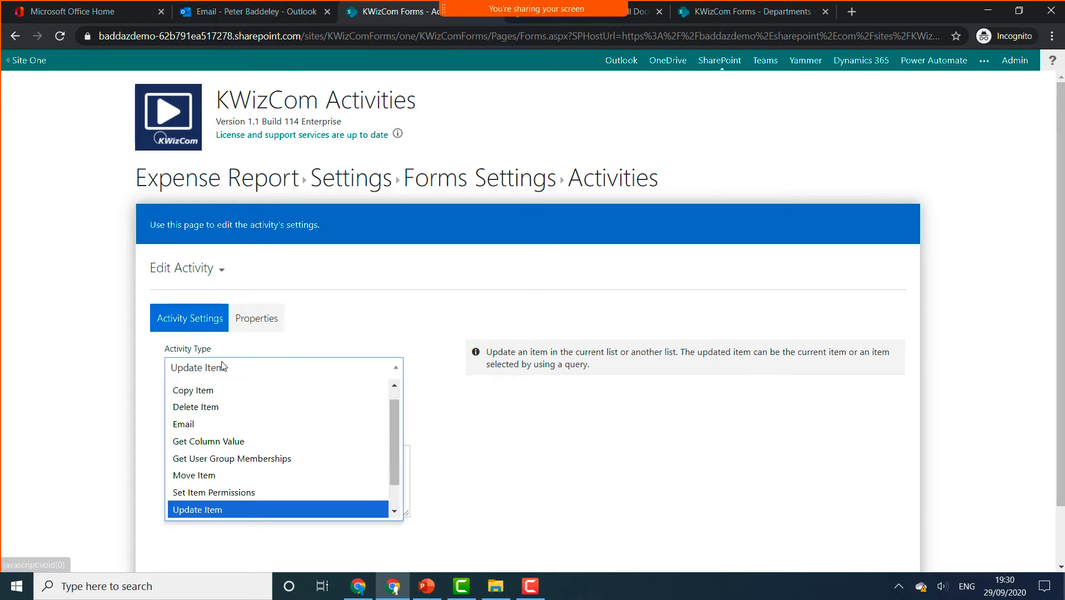
click(269, 338)
click(268, 328)
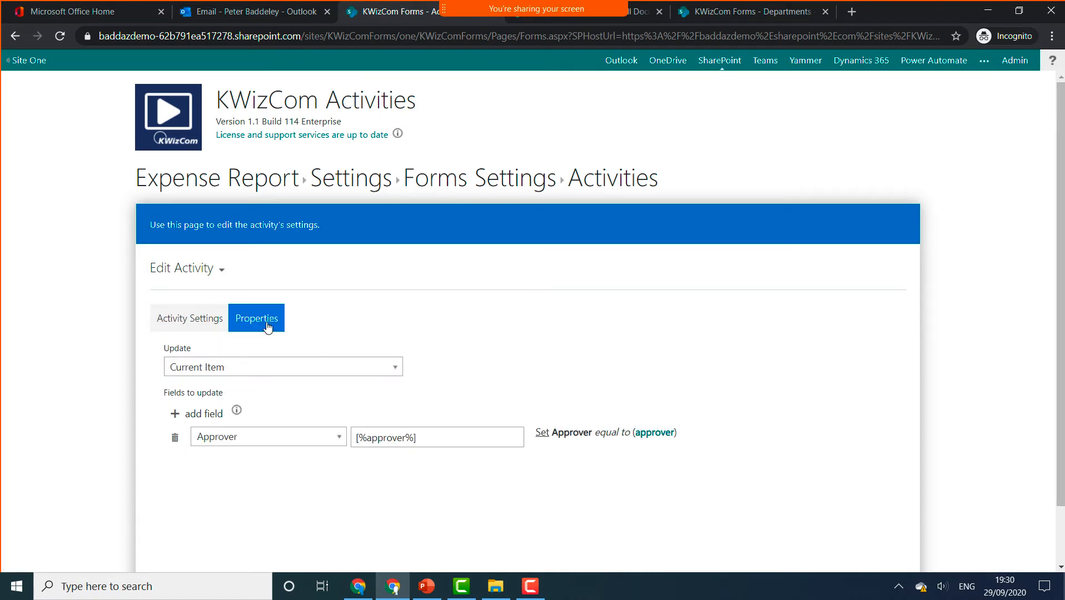
- Check it updates the Current Item's Approver to [%approver%], then cancel without saving
click(250, 364)
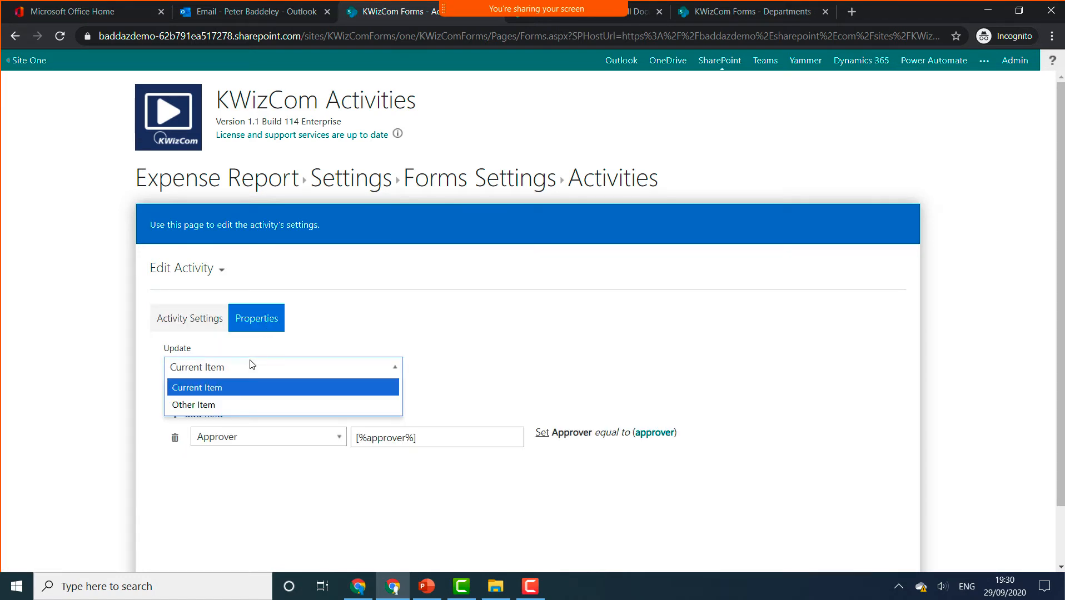
click(252, 366)
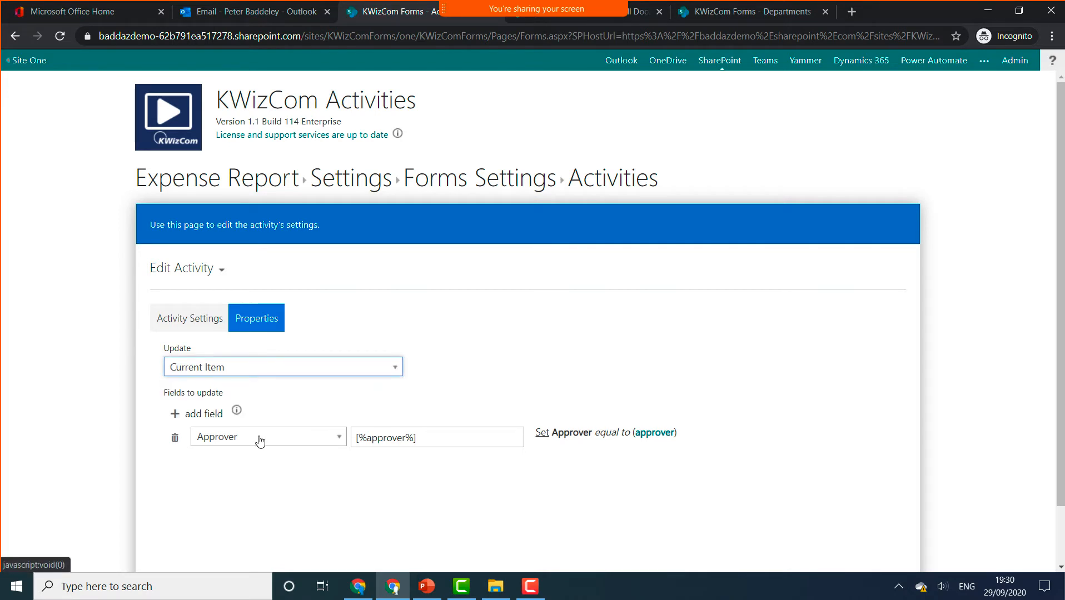
click(443, 440)
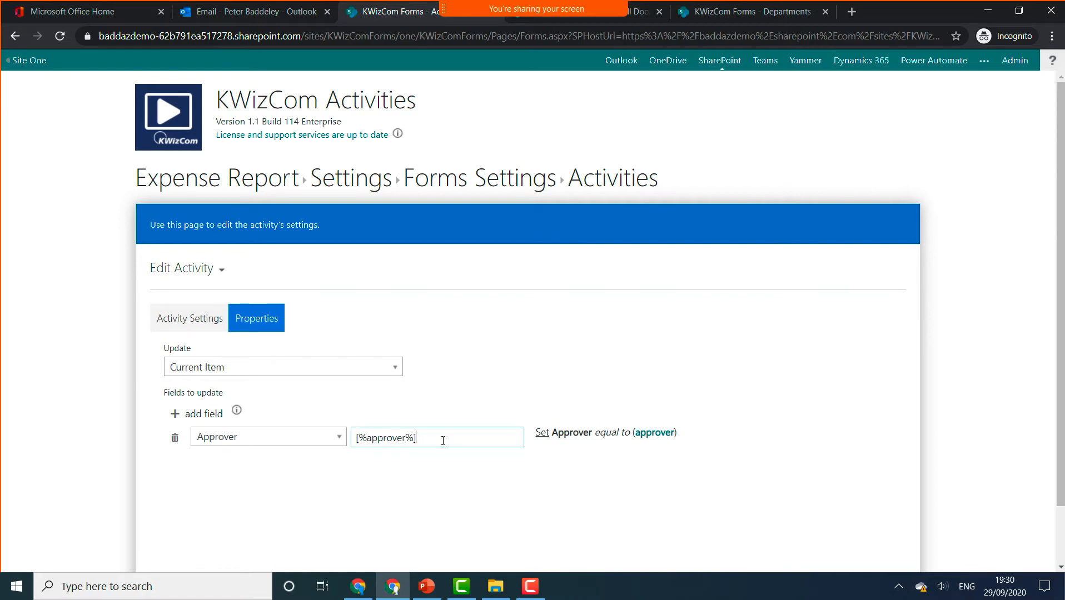
scroll(999, 443, down, 2)
click(813, 530)
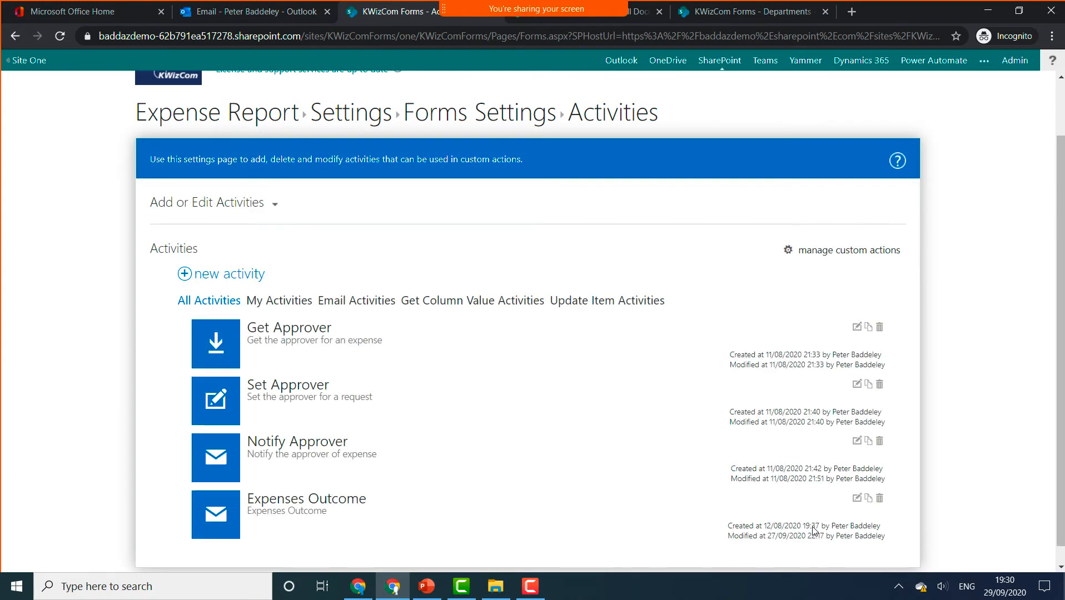
click(857, 443)
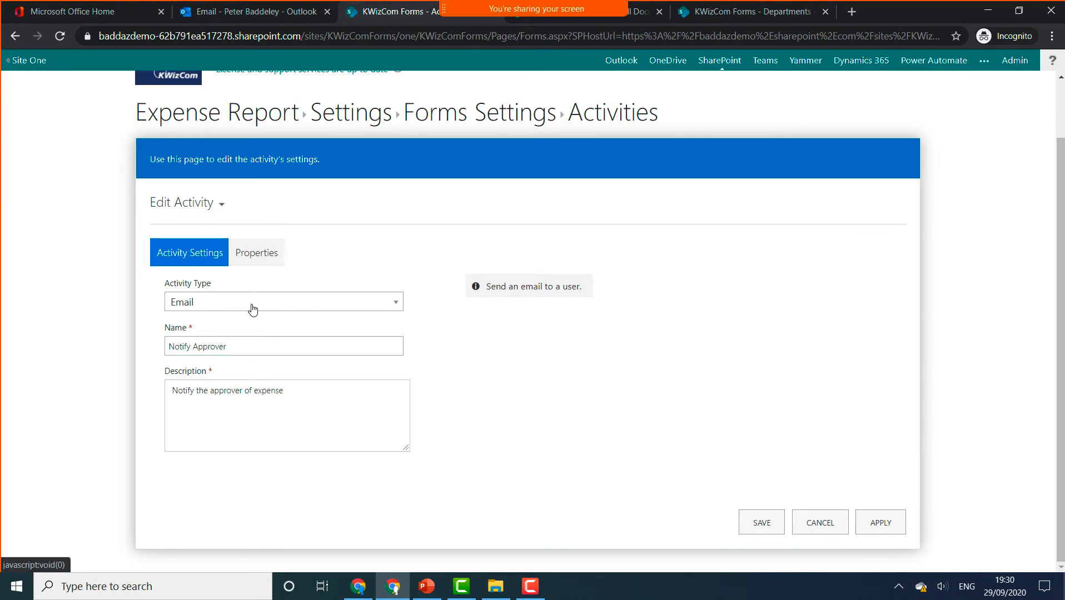
click(258, 256)
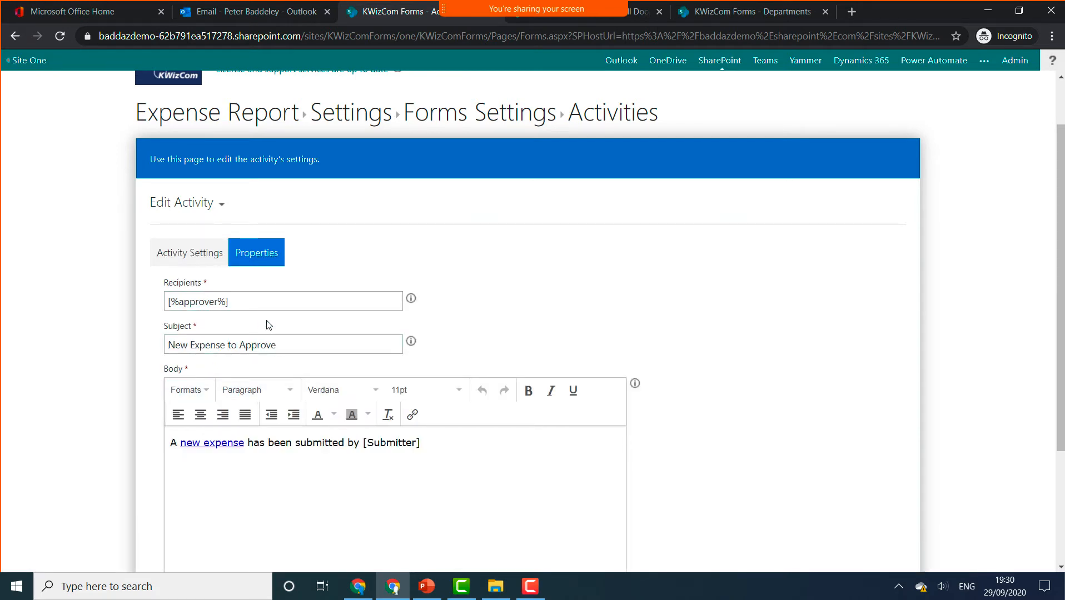
click(192, 302)
triple_click(192, 302)
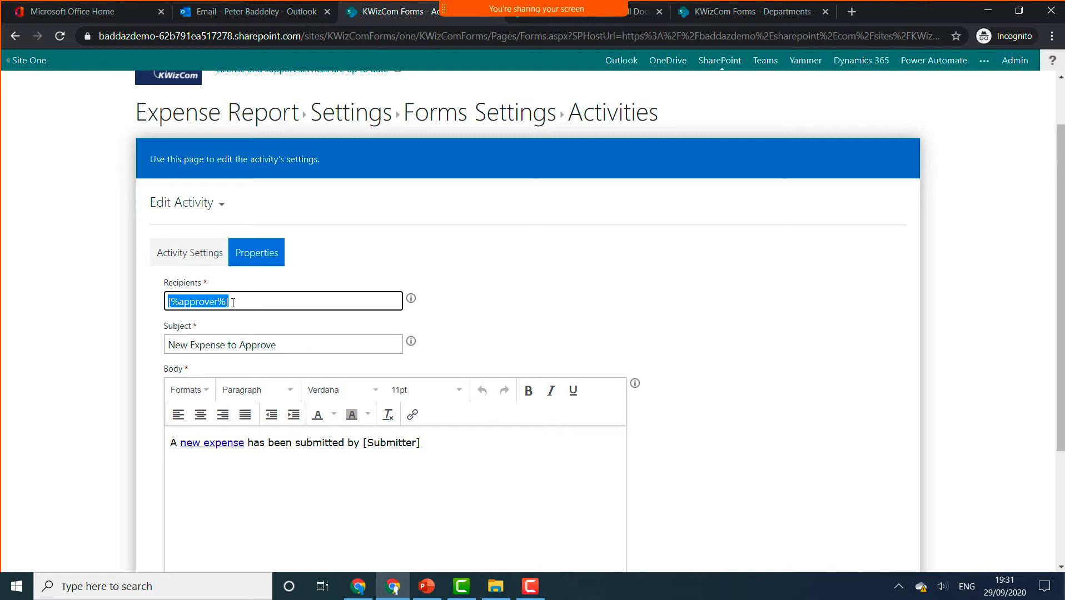
click(233, 302)
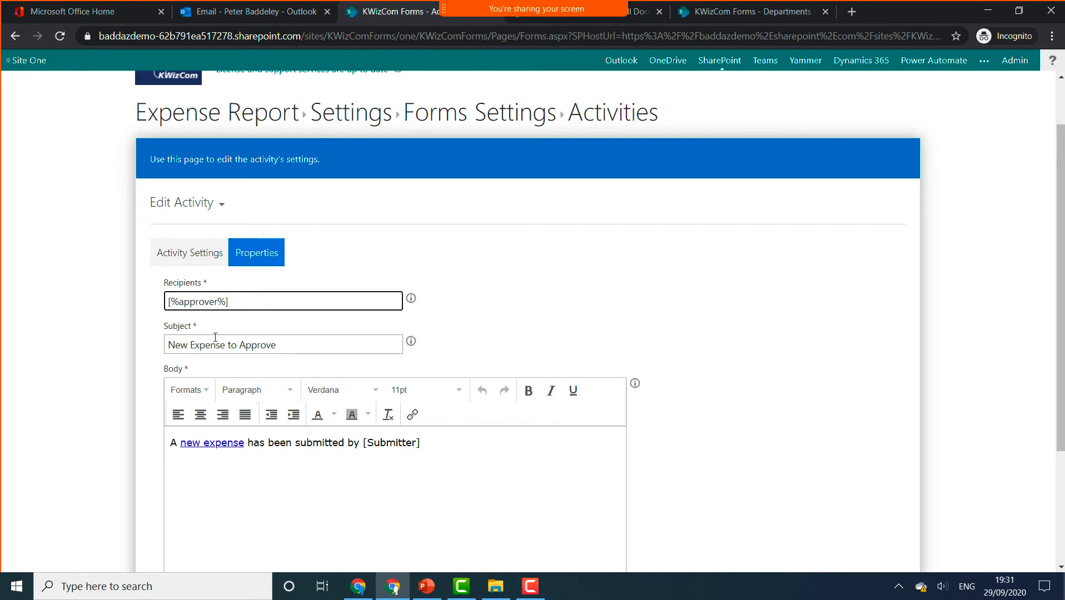
- Inspect the 'new expense' link URL, including its site address and ID token, without changes
click(212, 445)
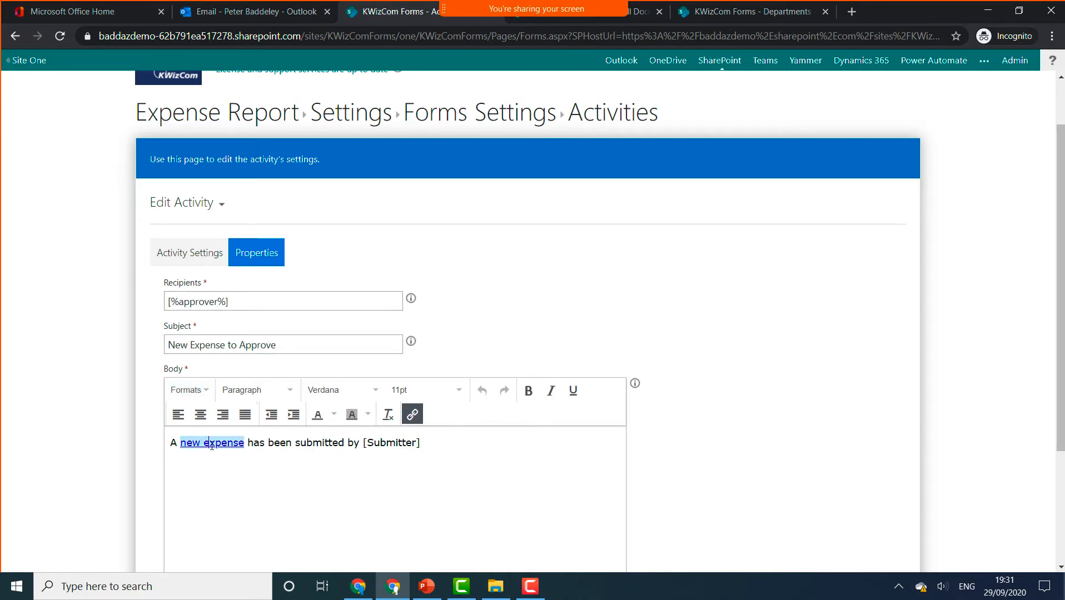
click(416, 418)
drag(519, 262, 749, 264)
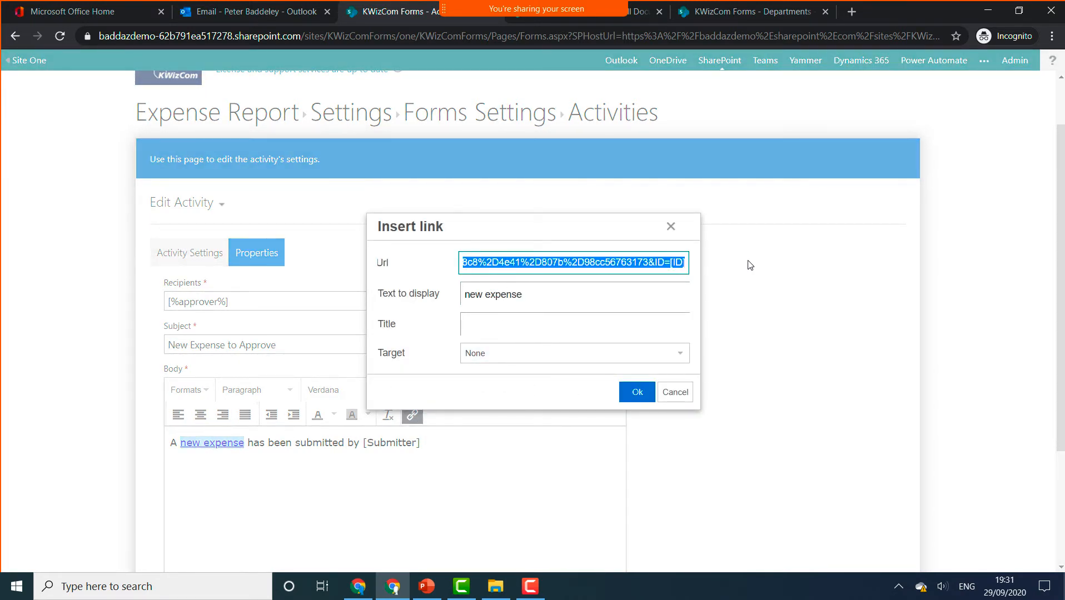
click(680, 263)
double_click(679, 263)
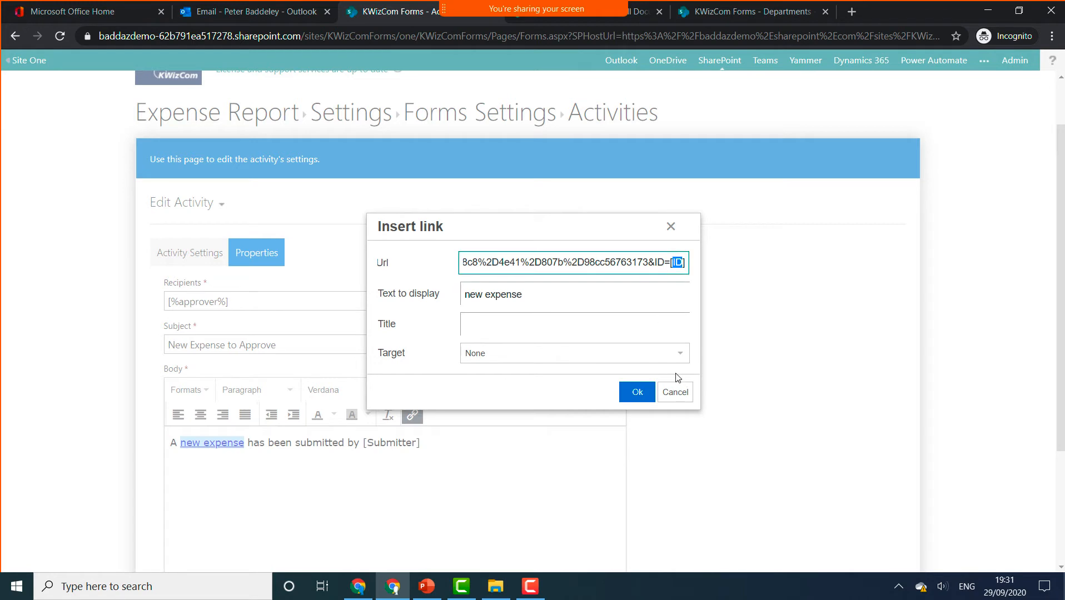
click(675, 392)
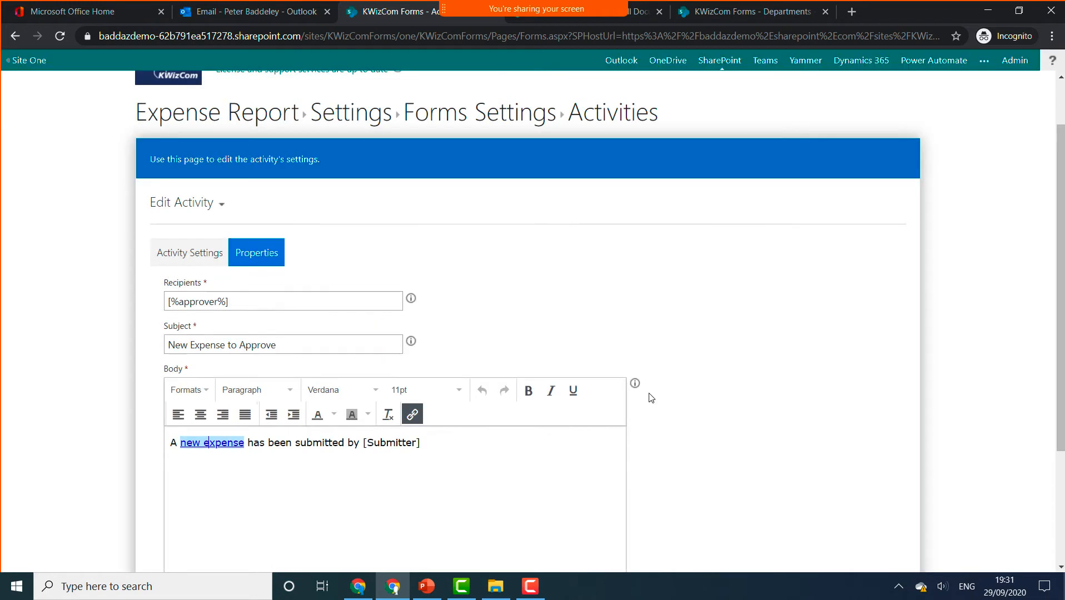
- Check the [Submitter] placeholder and dynamic-values help, then leave Notify Approver unsaved
click(389, 451)
double_click(392, 444)
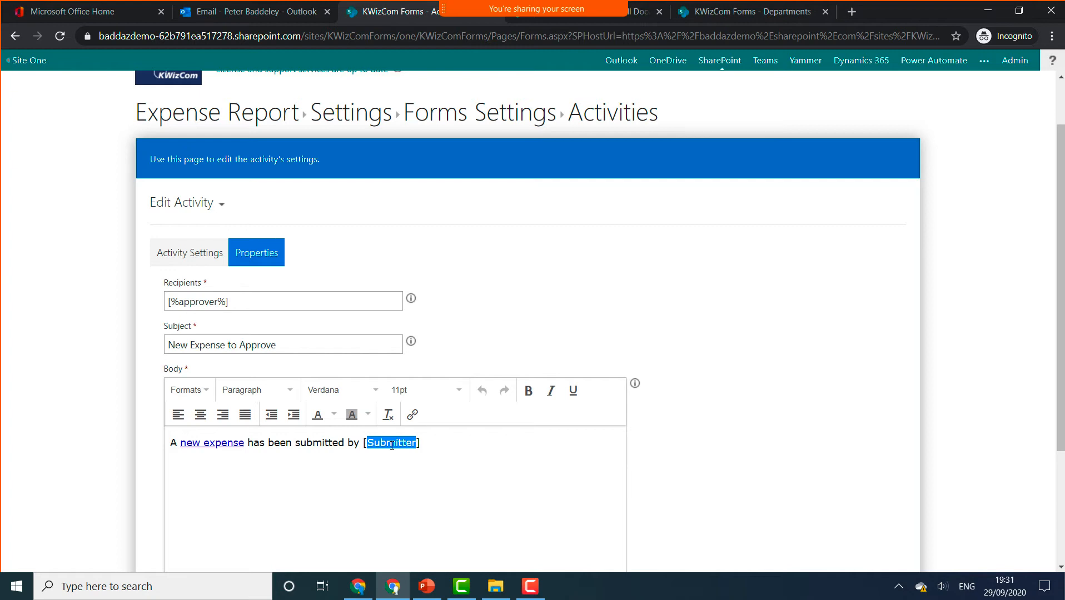
click(635, 384)
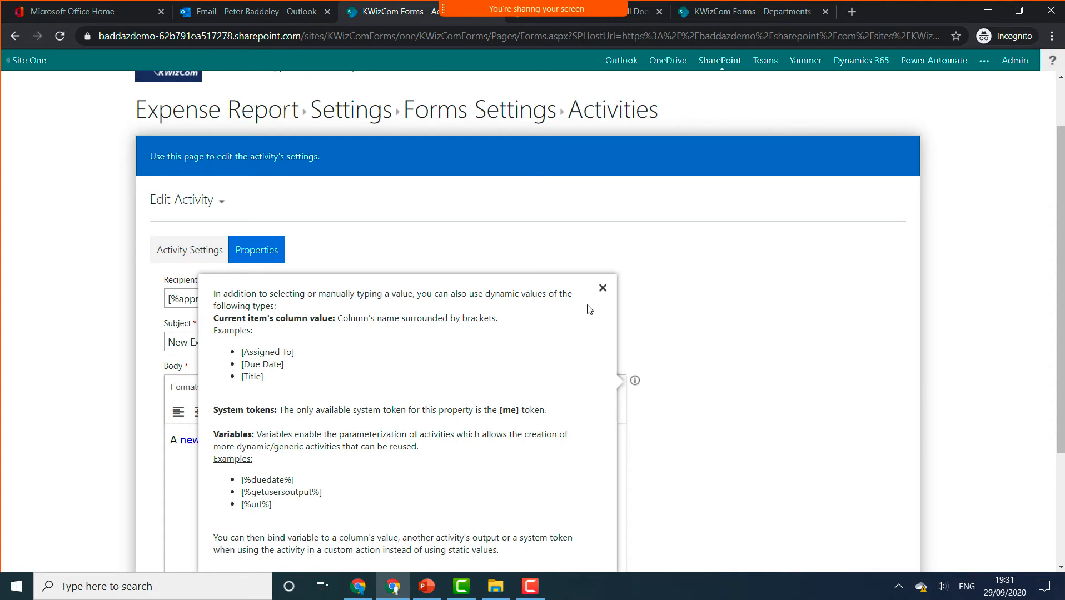
click(602, 290)
scroll(635, 451, down, 3)
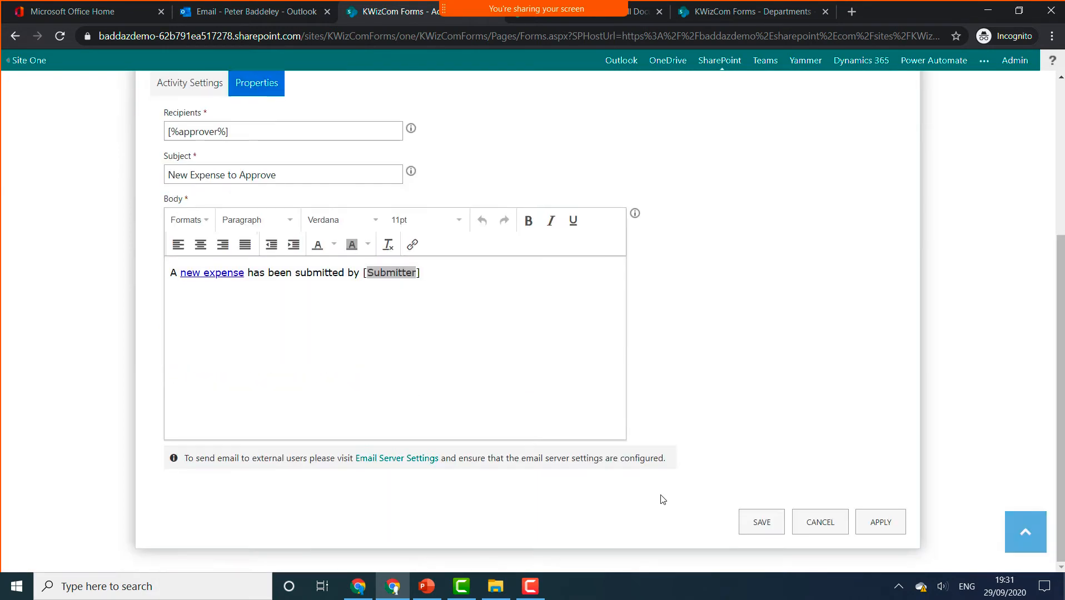
click(844, 522)
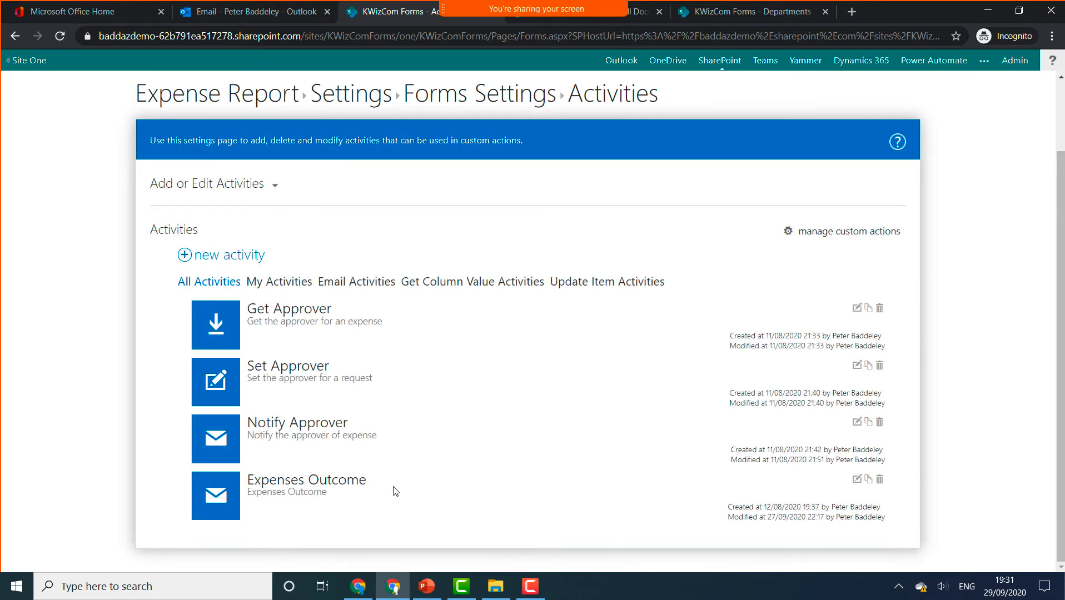
- Inspect the Expenses Outcome email to [Submitter] with [Status] and [Approval Comment] placeholders, then cancel
click(857, 480)
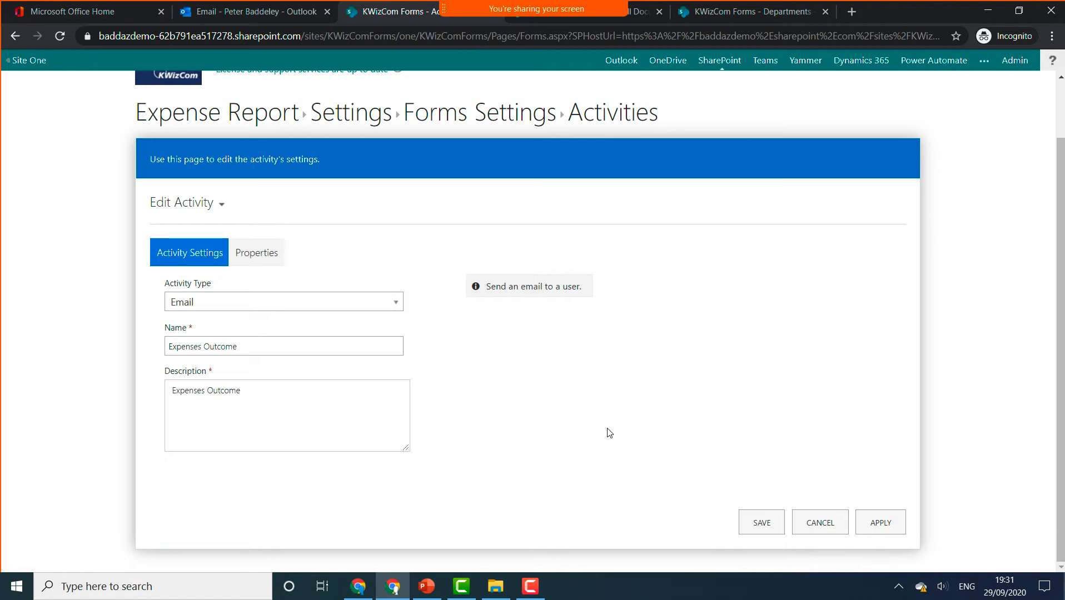
click(255, 252)
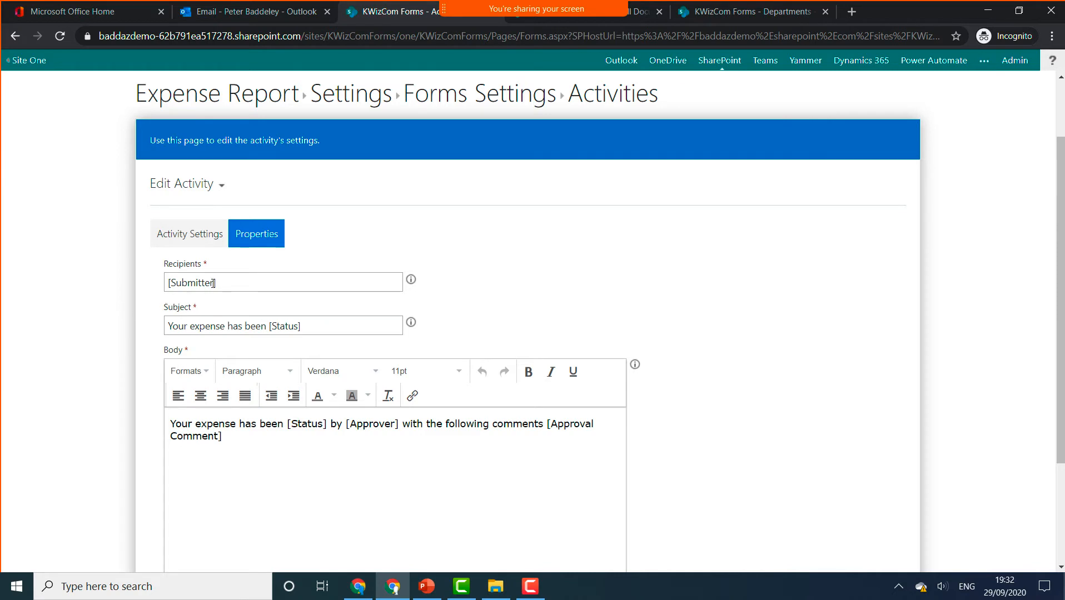
double_click(309, 426)
double_click(386, 432)
double_click(555, 429)
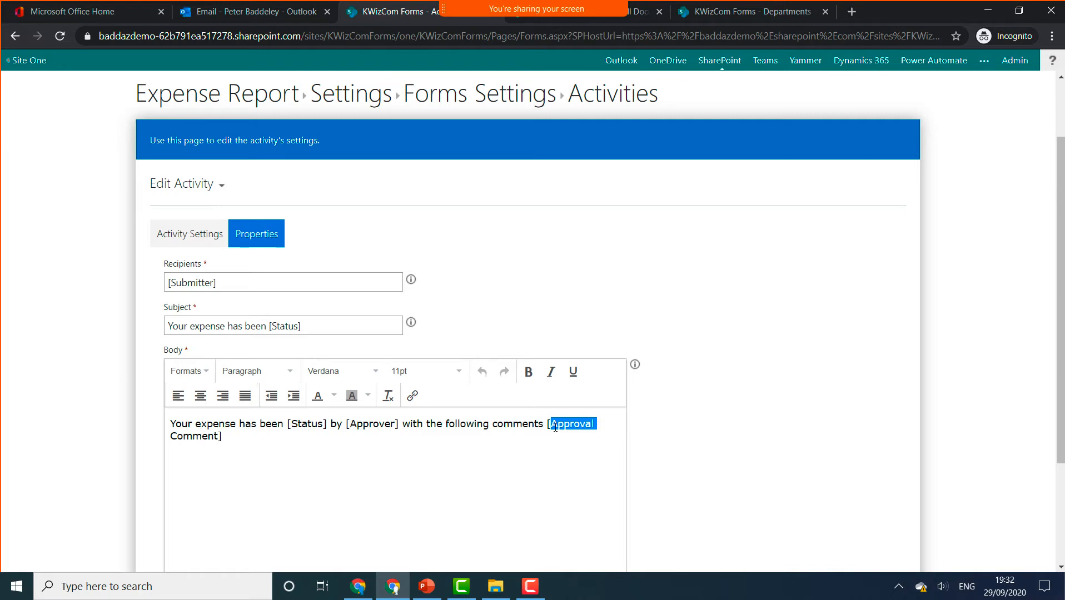
scroll(626, 396, down, 3)
click(835, 522)
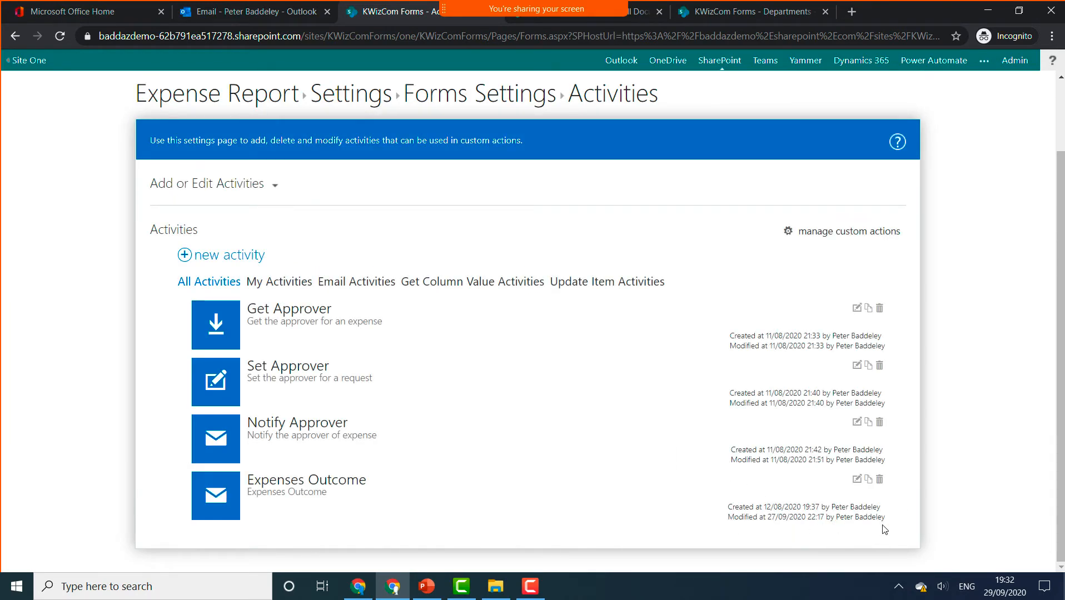
- Go to Custom Actions in Forms Settings and open Expense Approval for editing
click(479, 99)
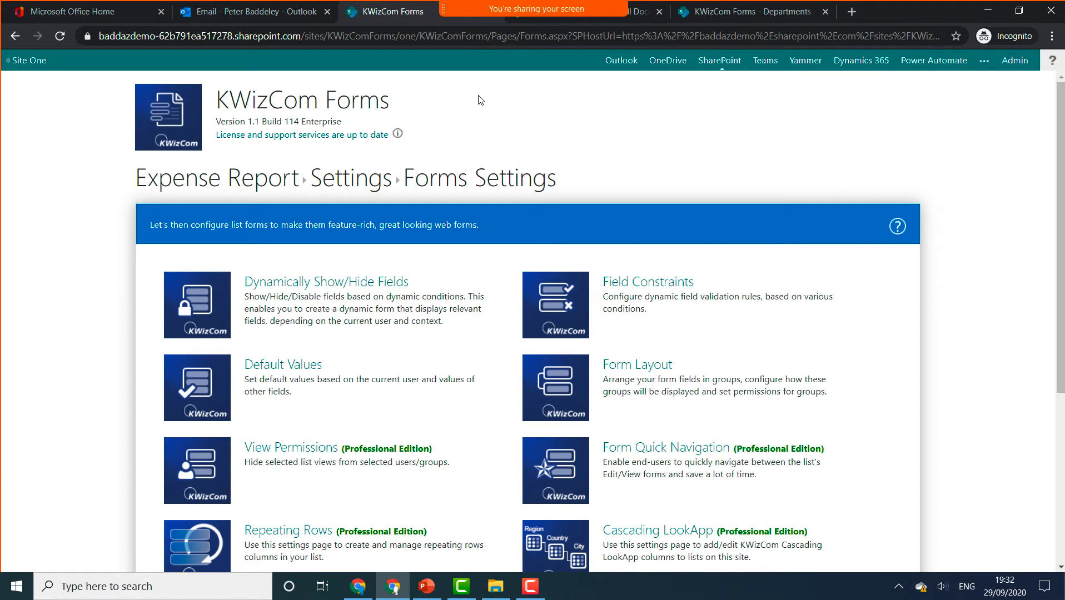
scroll(128, 273, down, 5)
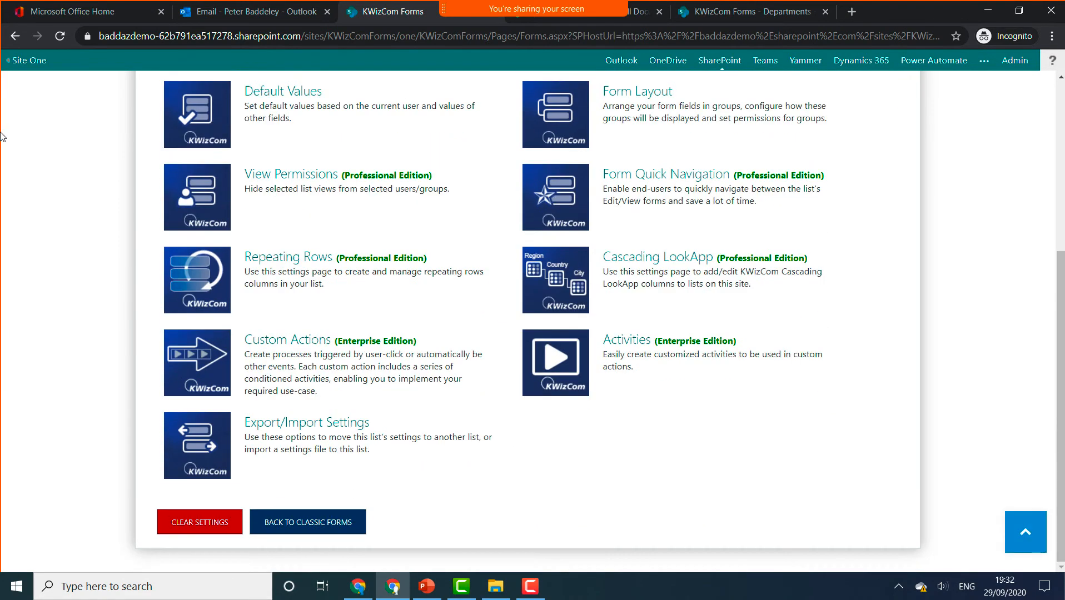
click(218, 339)
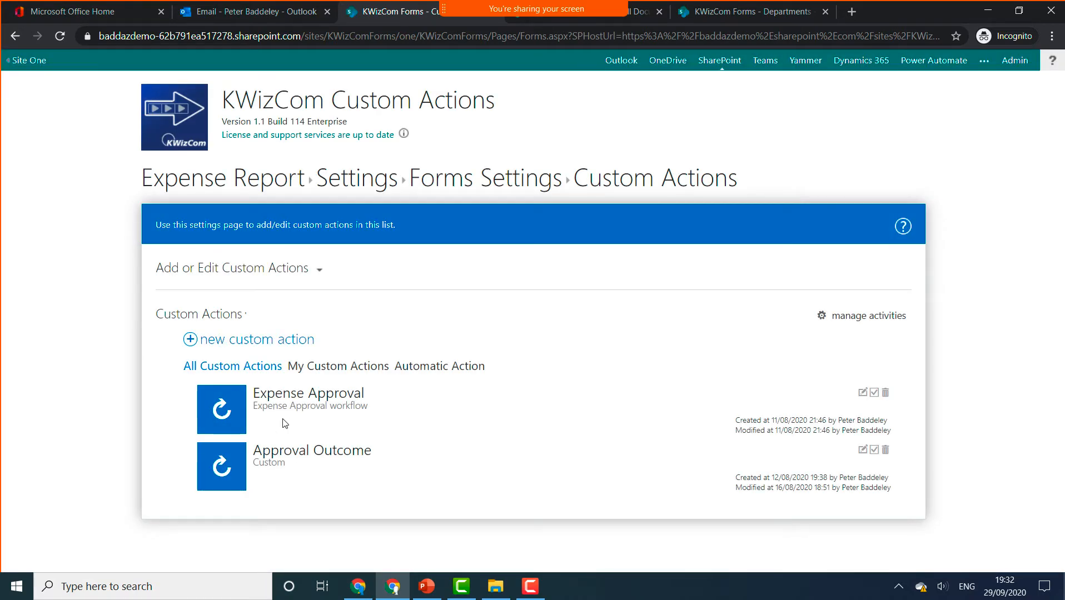
click(863, 392)
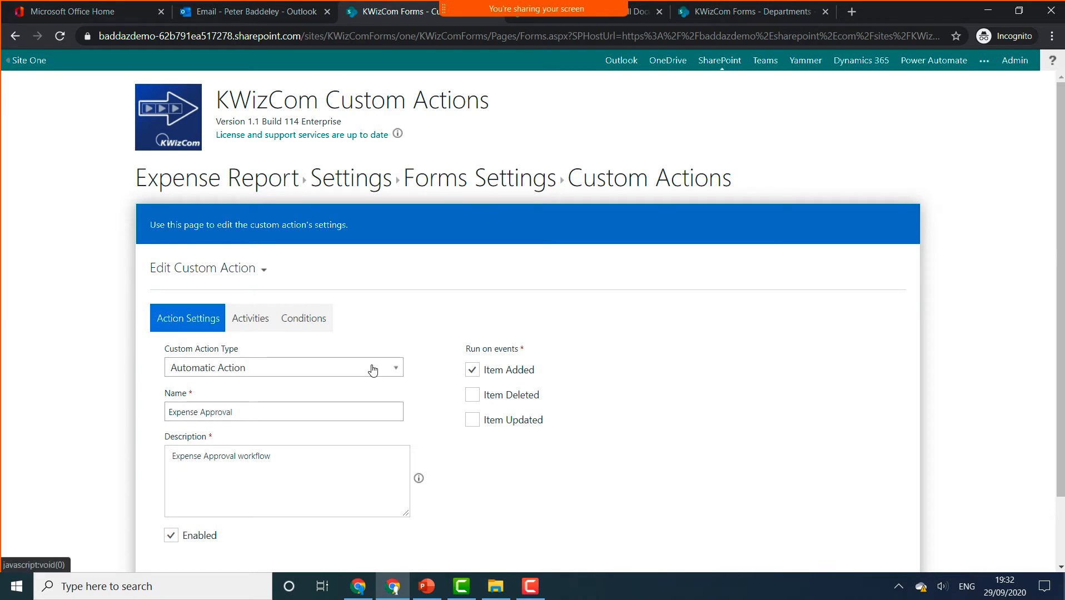
- Show its activities, pointing out the output1 line and Set Approver, and open the approver mapping
click(254, 325)
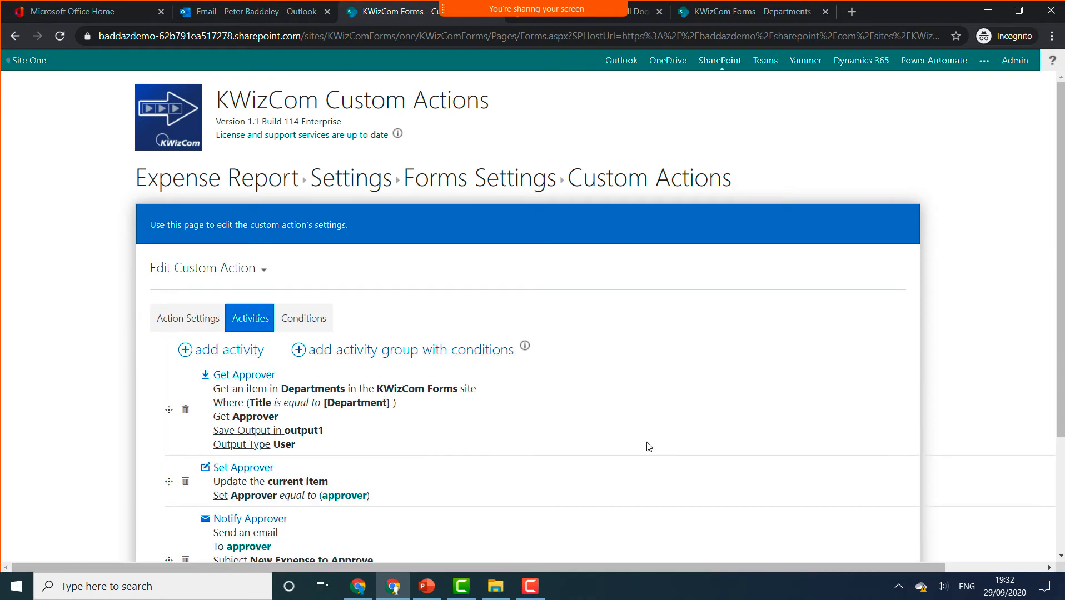
scroll(653, 445, down, 1)
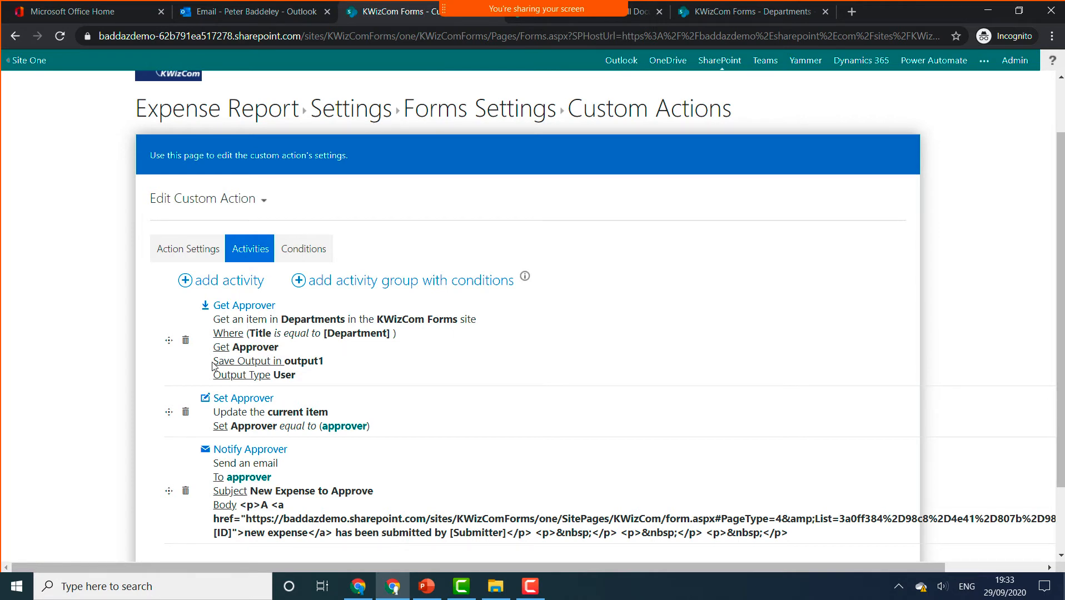
drag(213, 361, 332, 366)
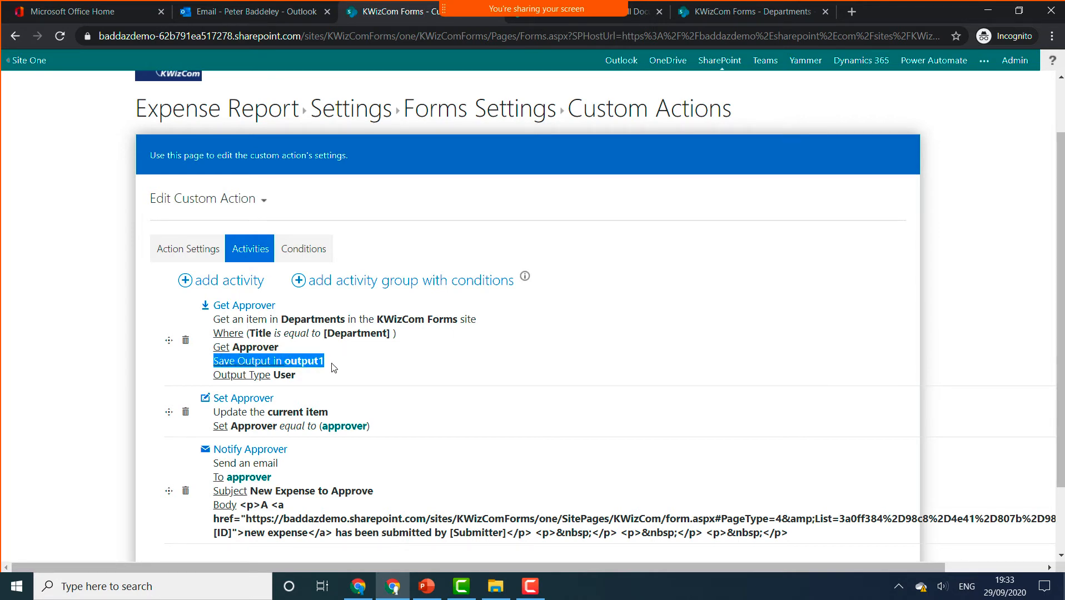
drag(224, 398, 293, 400)
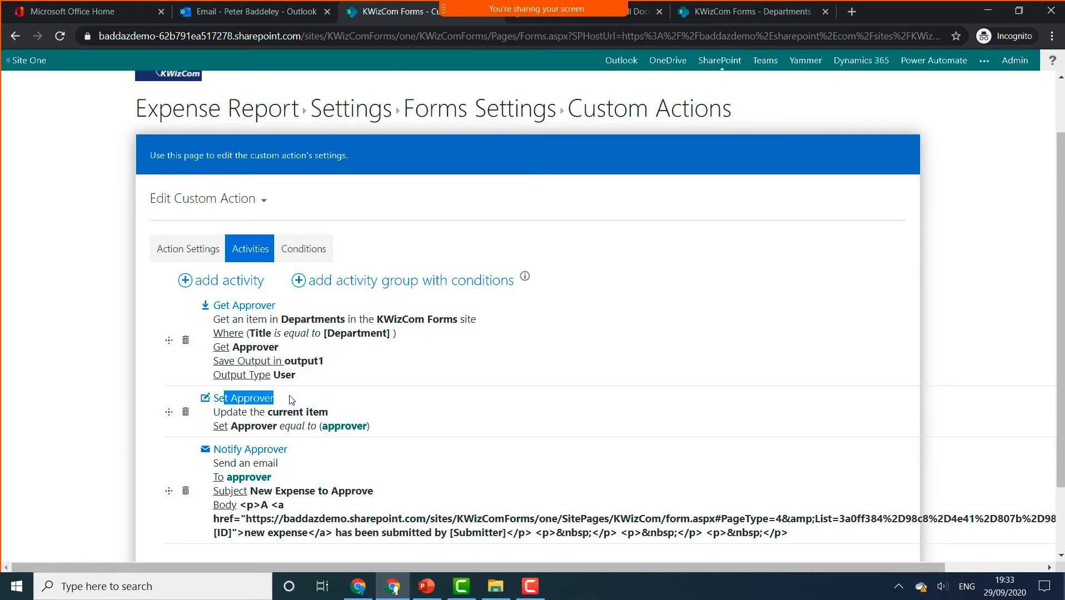
click(334, 428)
- Verify the approver variable maps to output1, then cancel Expense Approval unchanged
click(424, 253)
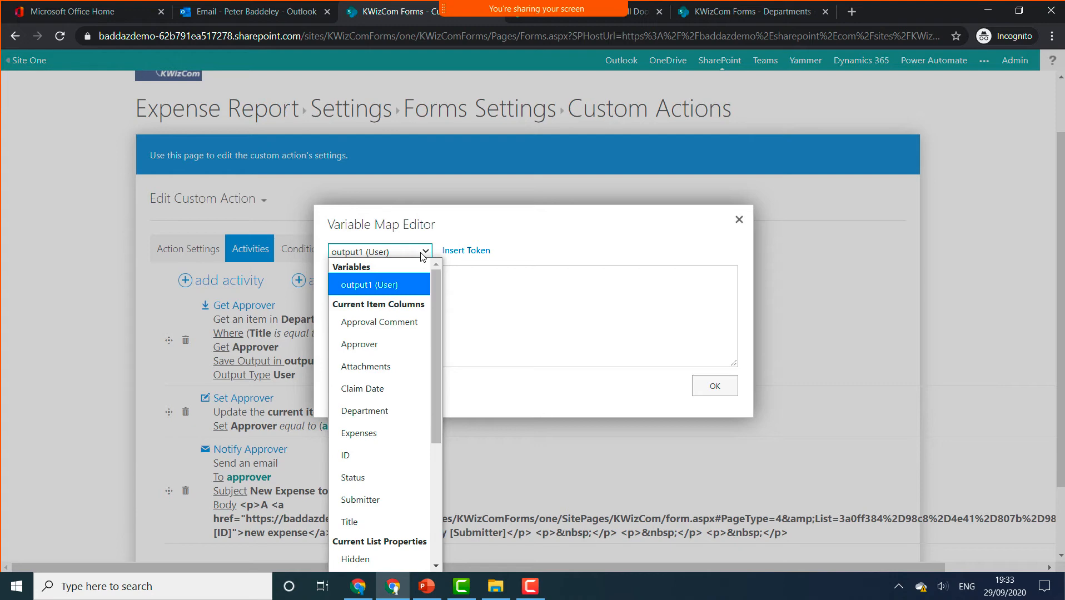
click(740, 220)
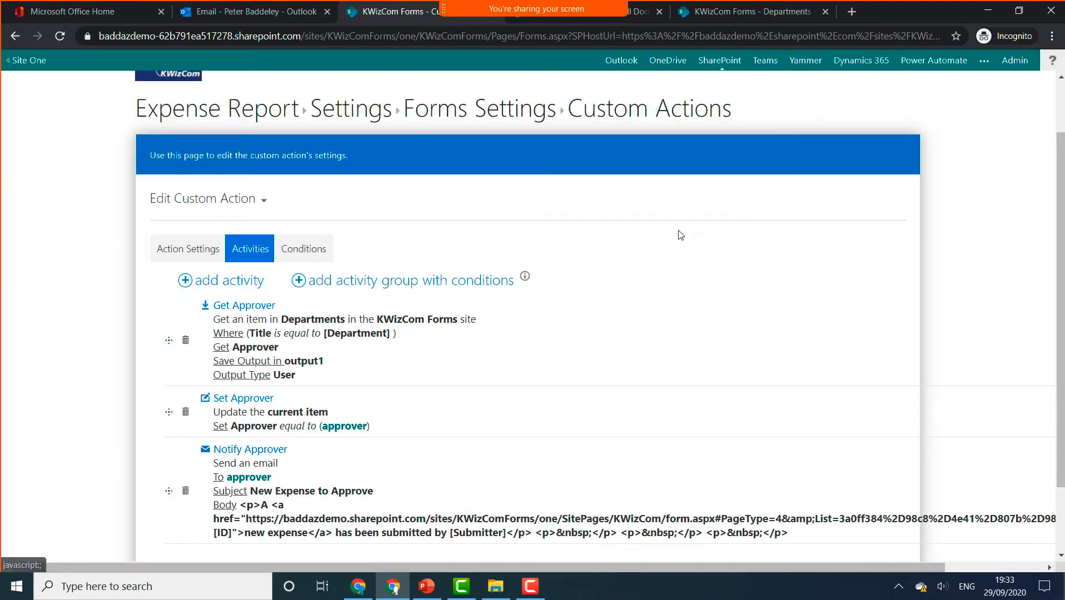
click(243, 476)
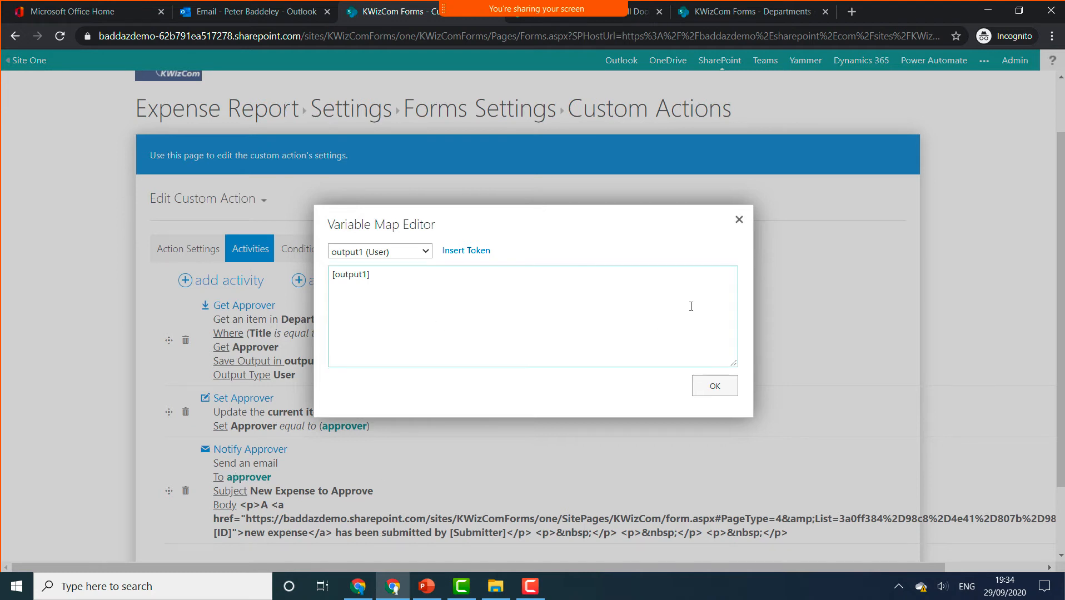
click(737, 220)
scroll(736, 224, down, 2)
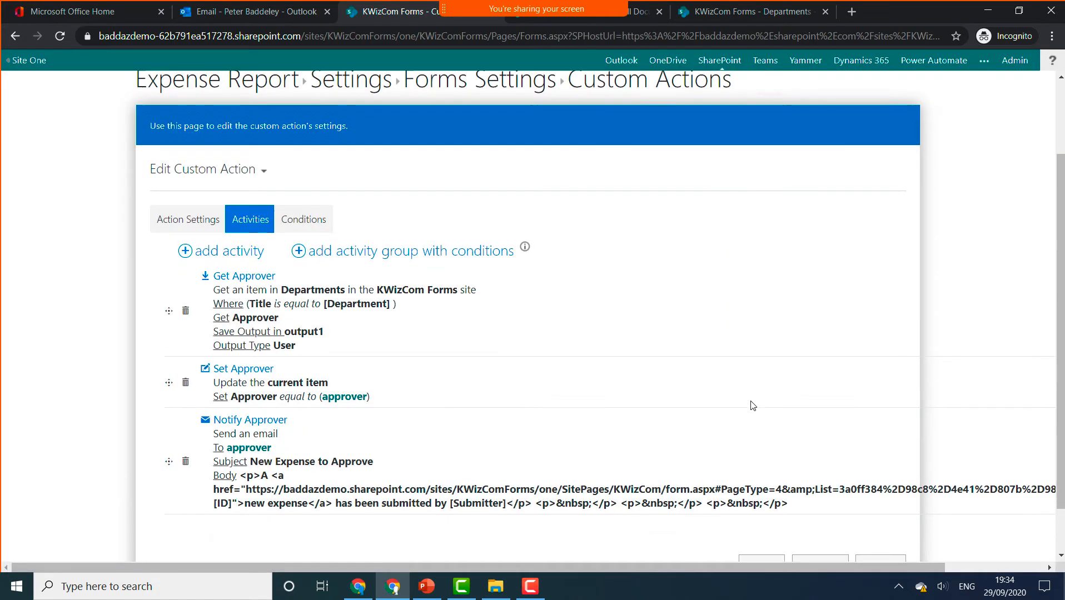
click(824, 511)
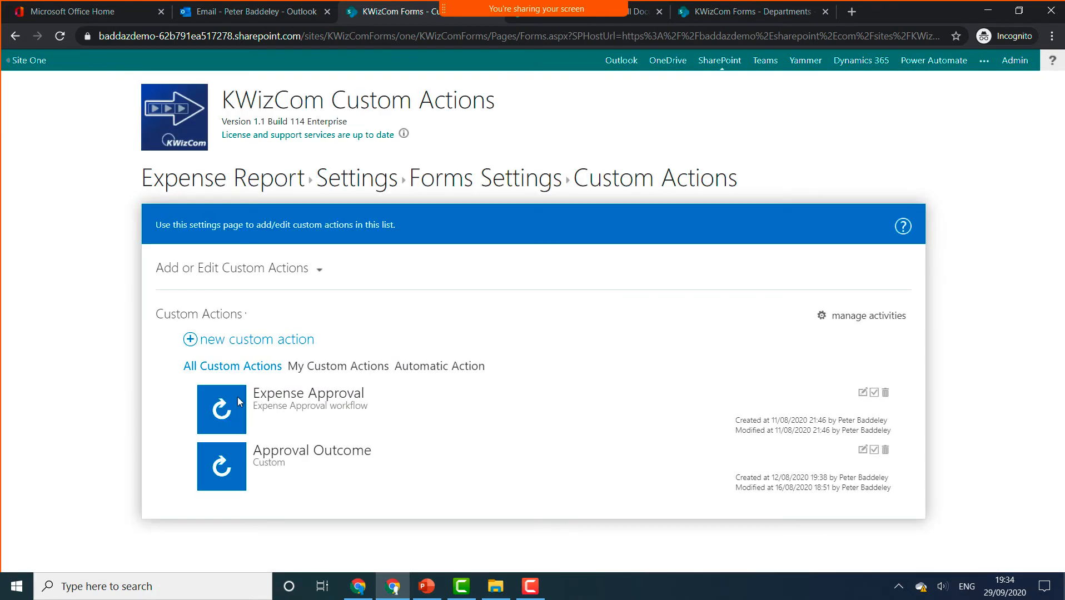
- Show the Approval Outcome action's activities, then return to the Forms Settings page
click(862, 451)
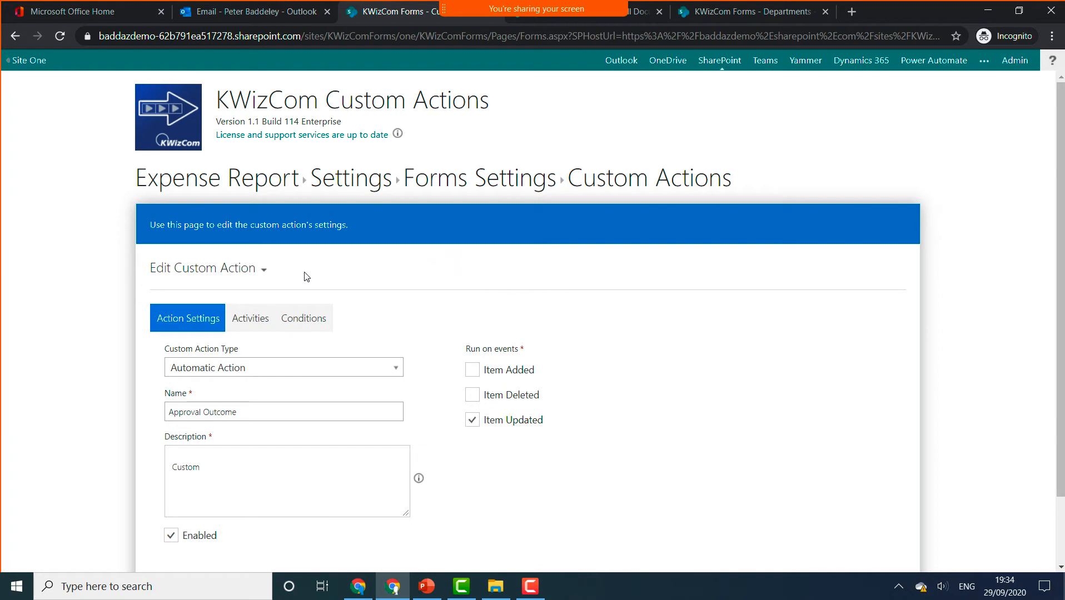
click(257, 325)
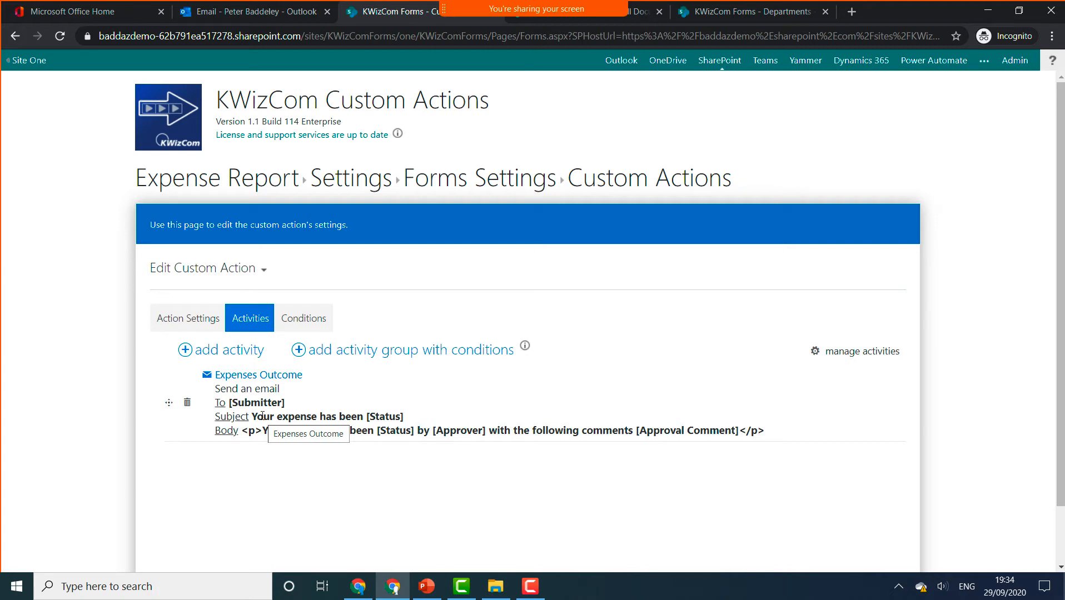
click(481, 188)
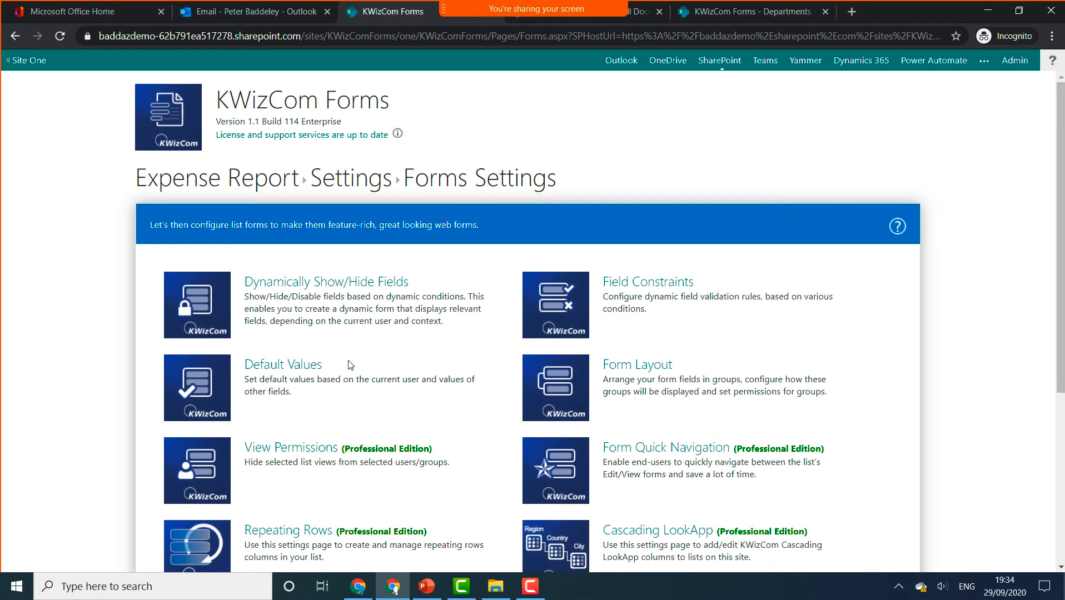
click(300, 366)
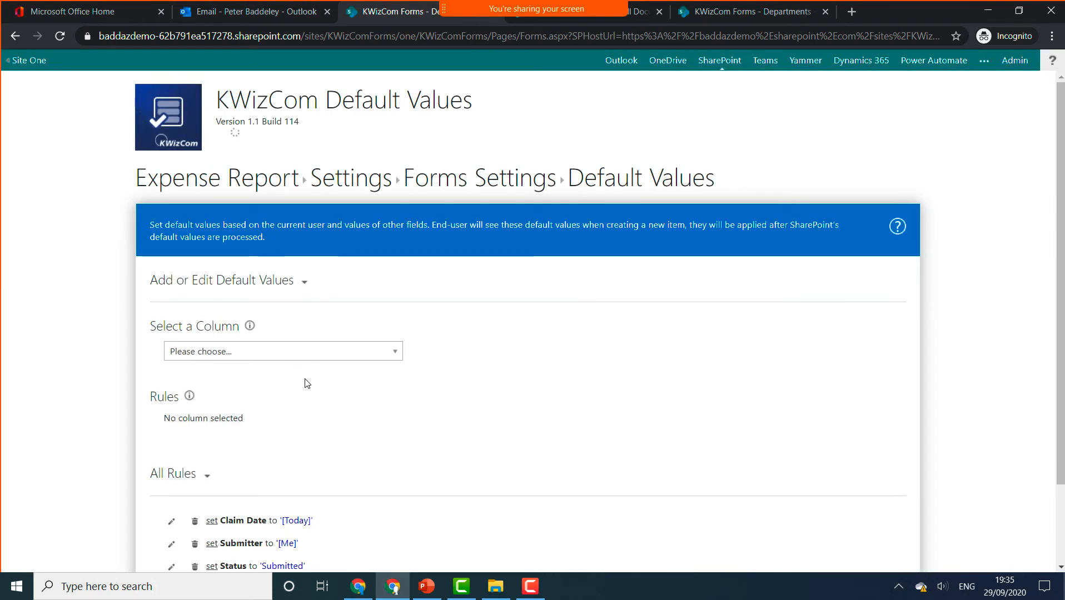
scroll(295, 400, down, 2)
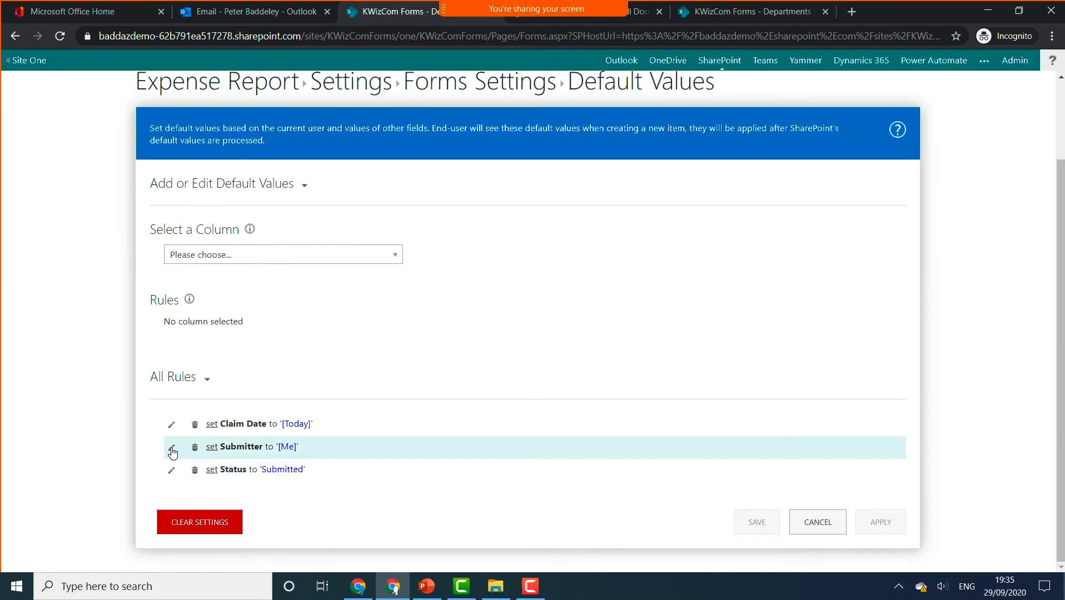
click(173, 451)
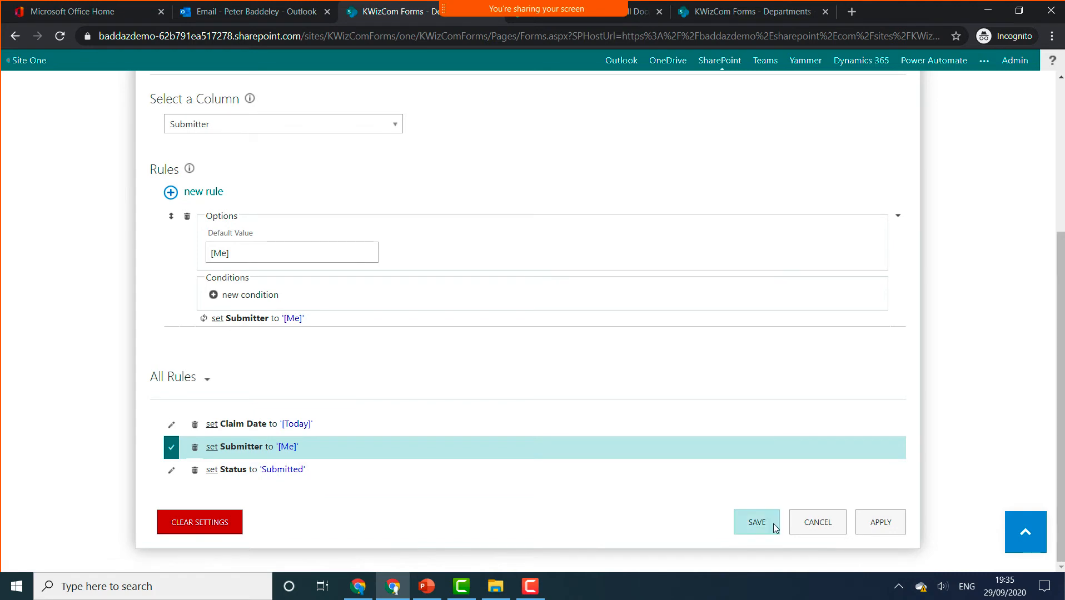
click(836, 525)
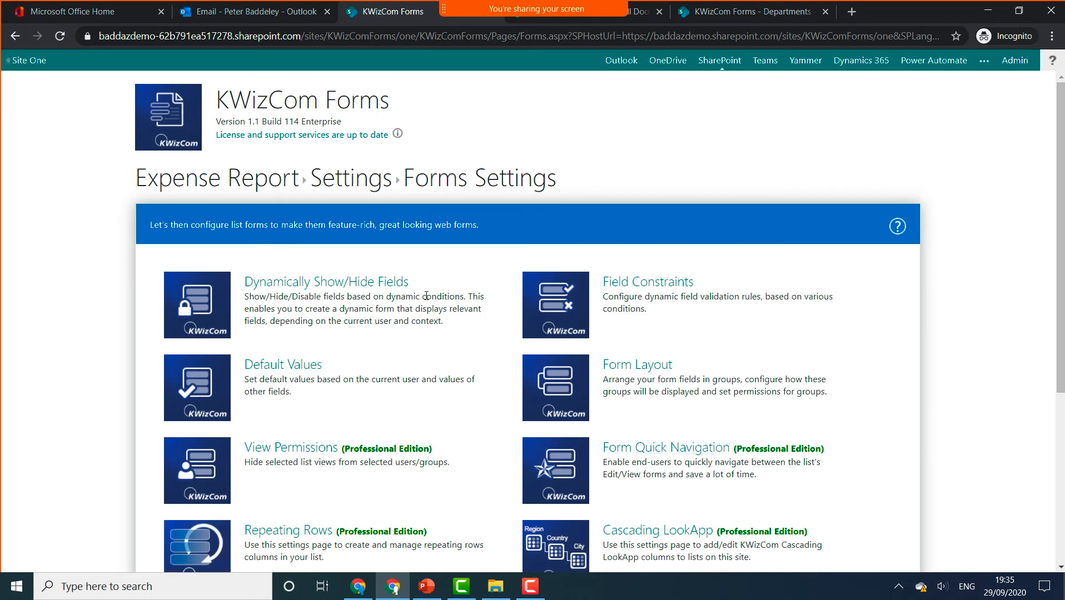
- Review the Approver, Submitter, Approval Comment and Status show/hide rules, then cancel unsaved
click(365, 285)
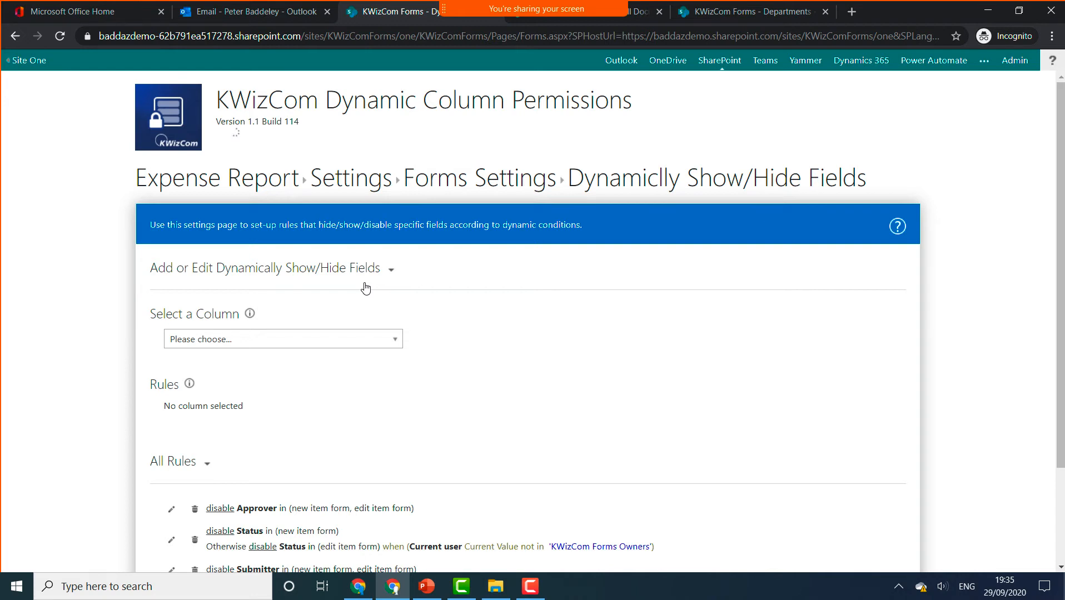
scroll(356, 406, down, 2)
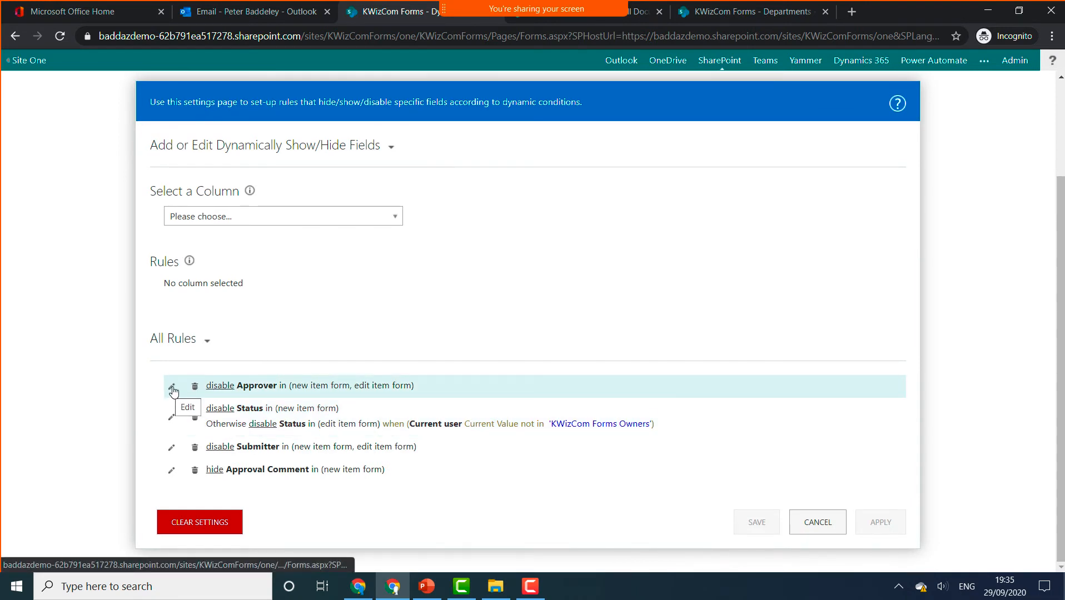
click(172, 389)
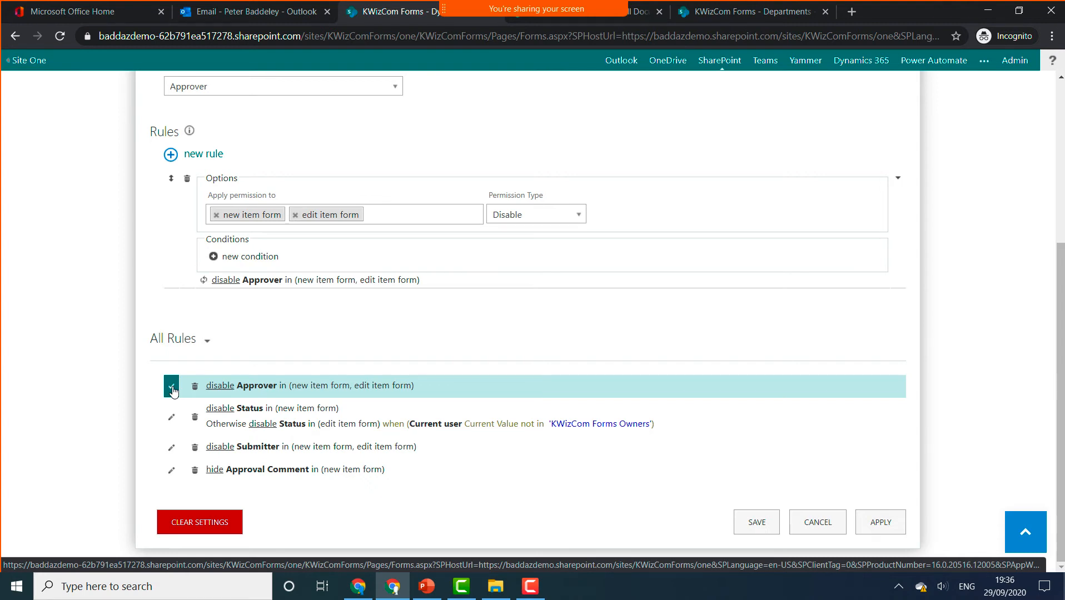
click(168, 448)
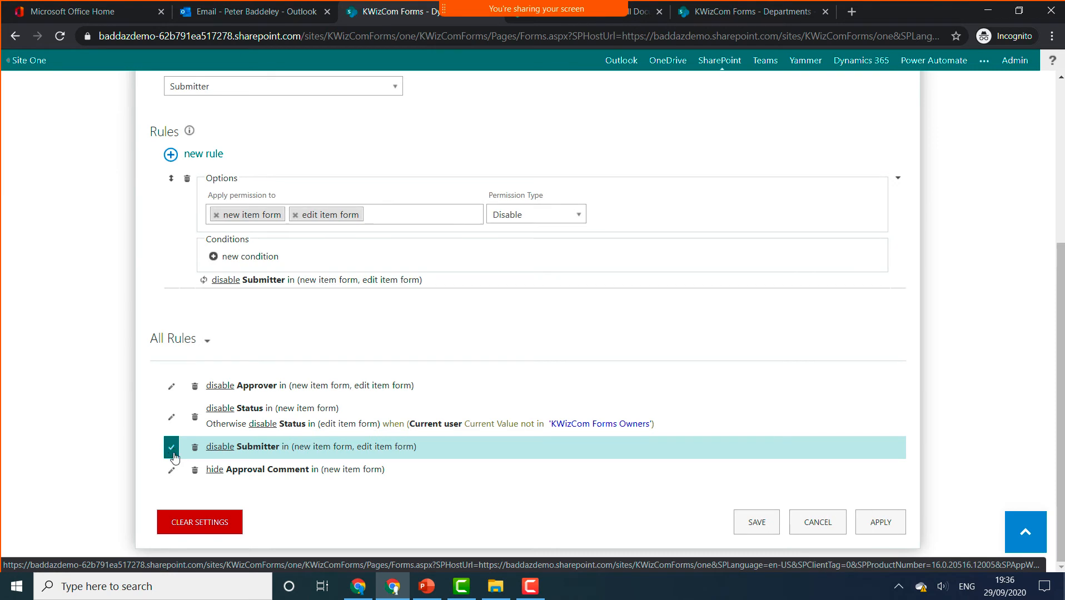
click(172, 471)
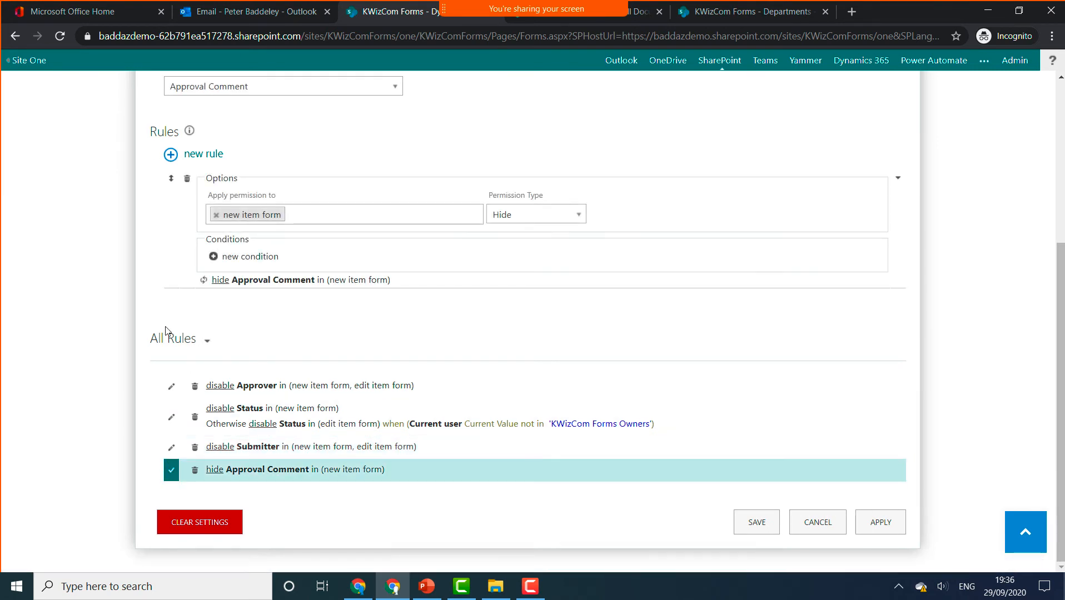
scroll(166, 336, up, 1)
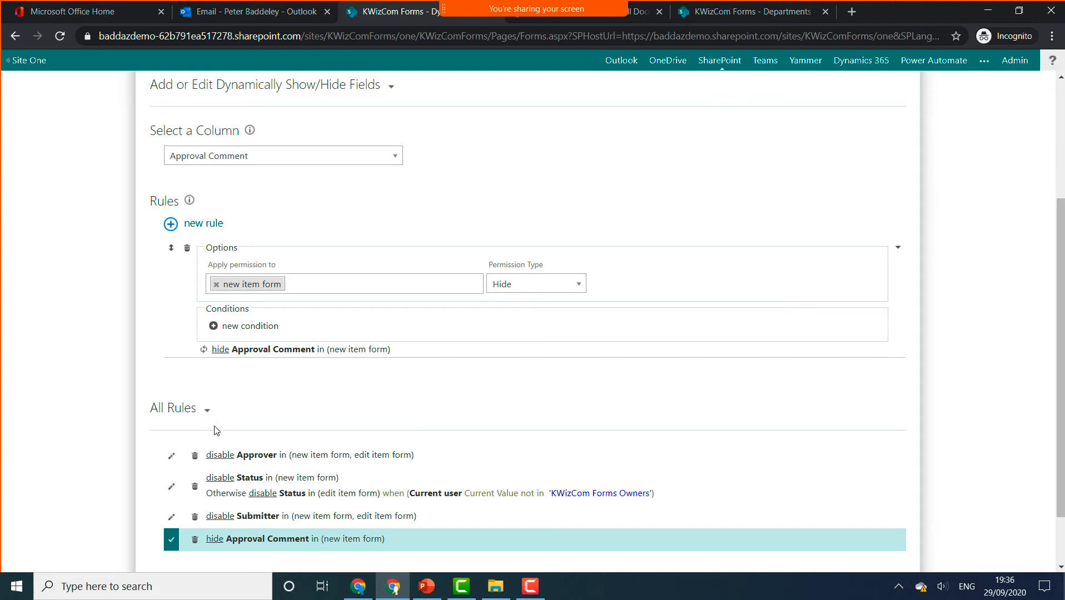
click(172, 488)
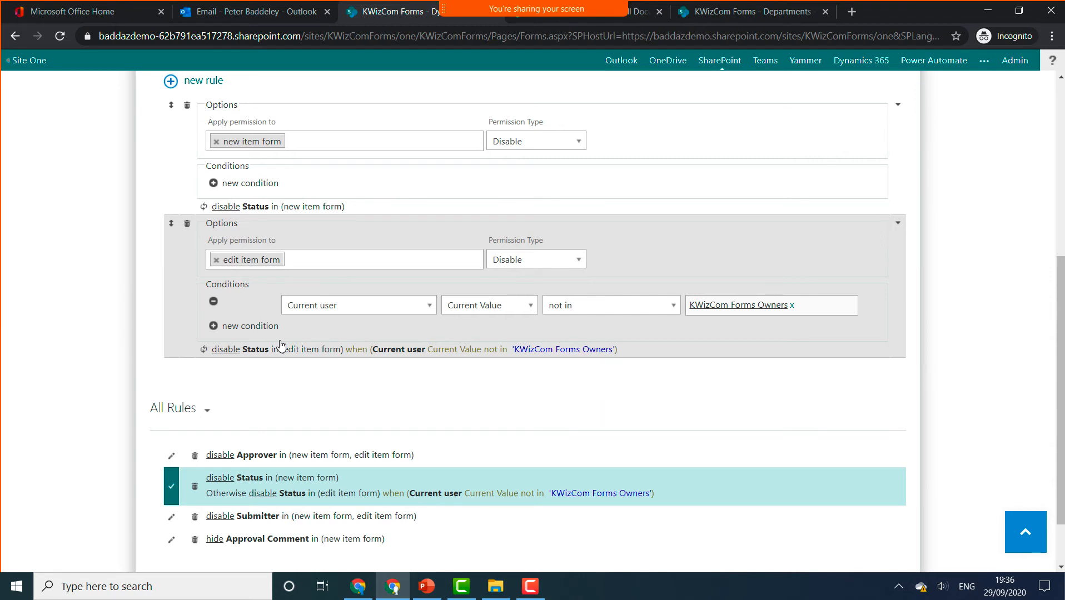
scroll(521, 531, down, 2)
click(803, 519)
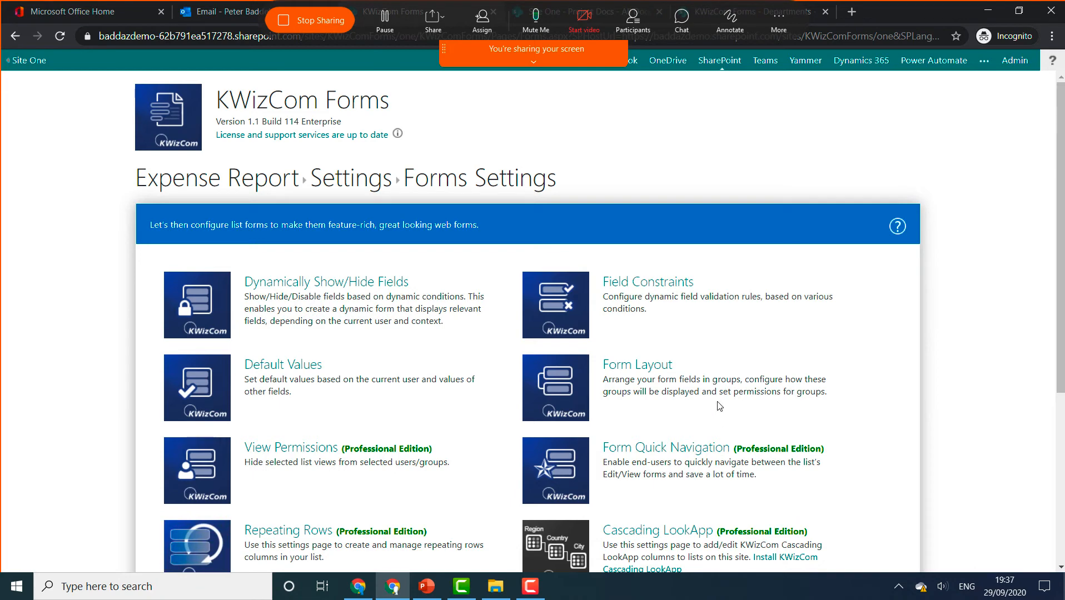
- Return to the Expense Report list, then present PowerPoint slide 9 on approval Tasks
click(271, 191)
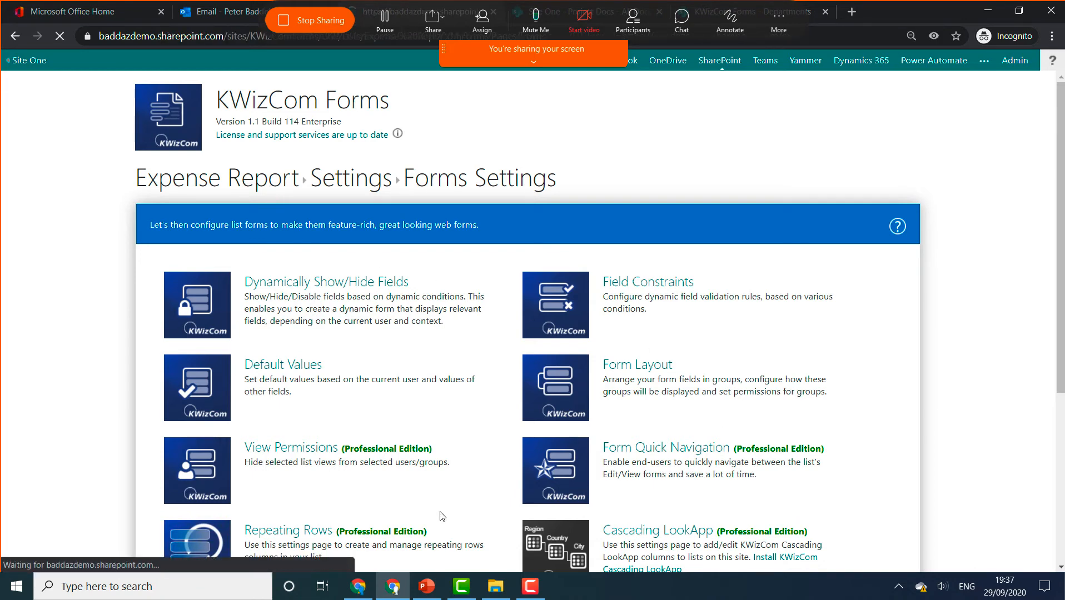
click(427, 586)
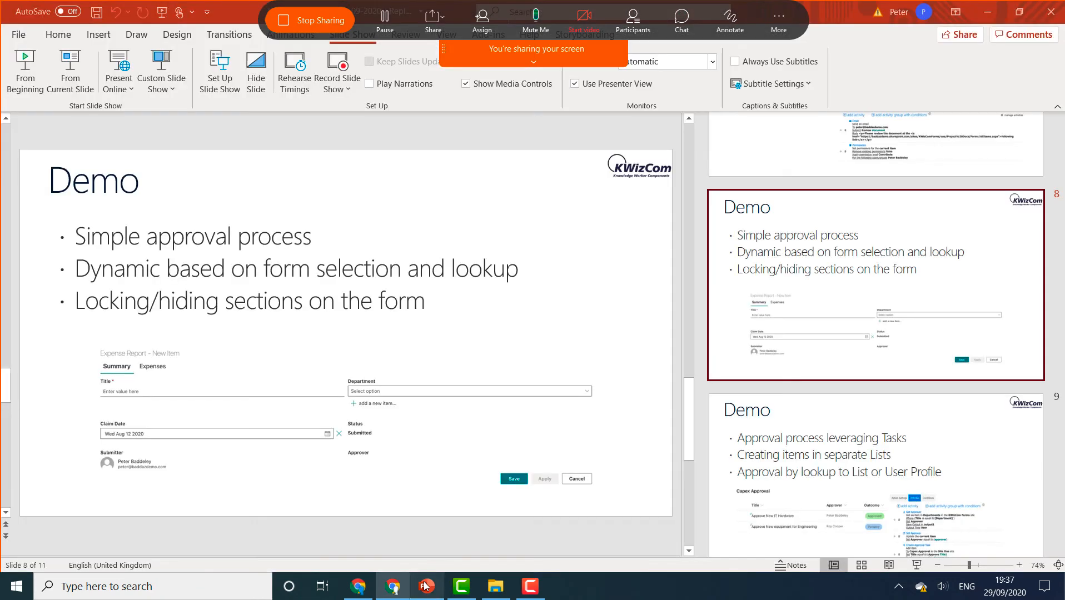
click(823, 453)
click(82, 90)
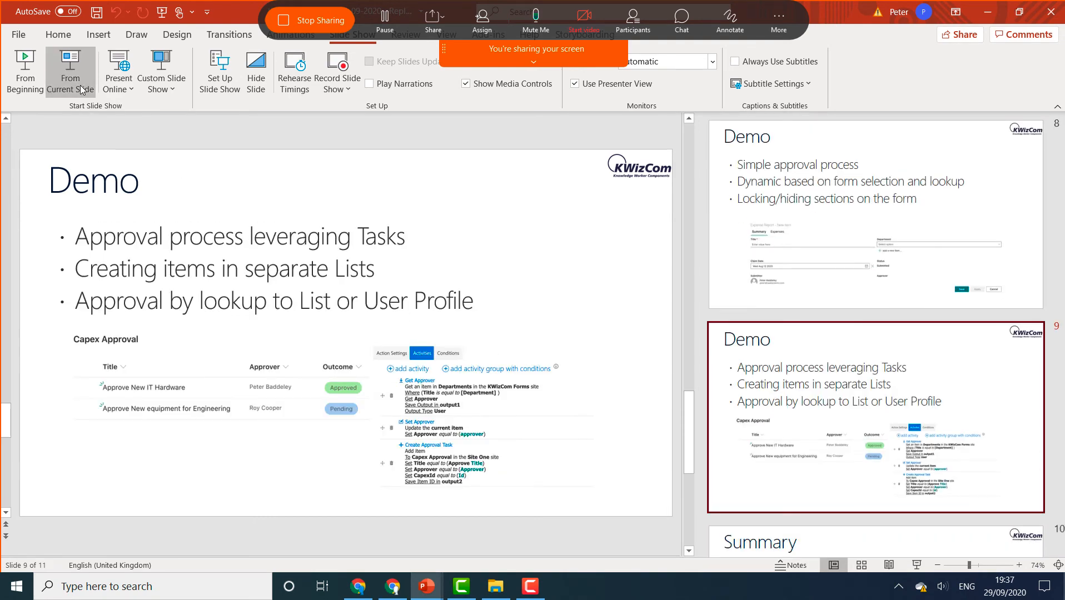
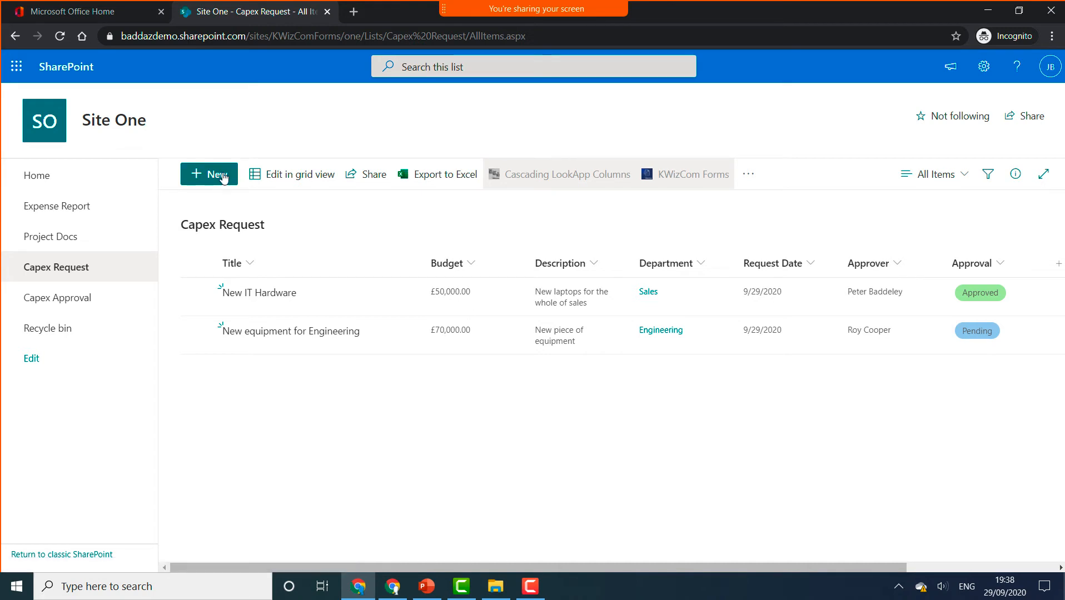
- Save a new 'Mobile Phones' request: department Sales, budget 1000, description 'Mobile phones for sales team'
click(223, 177)
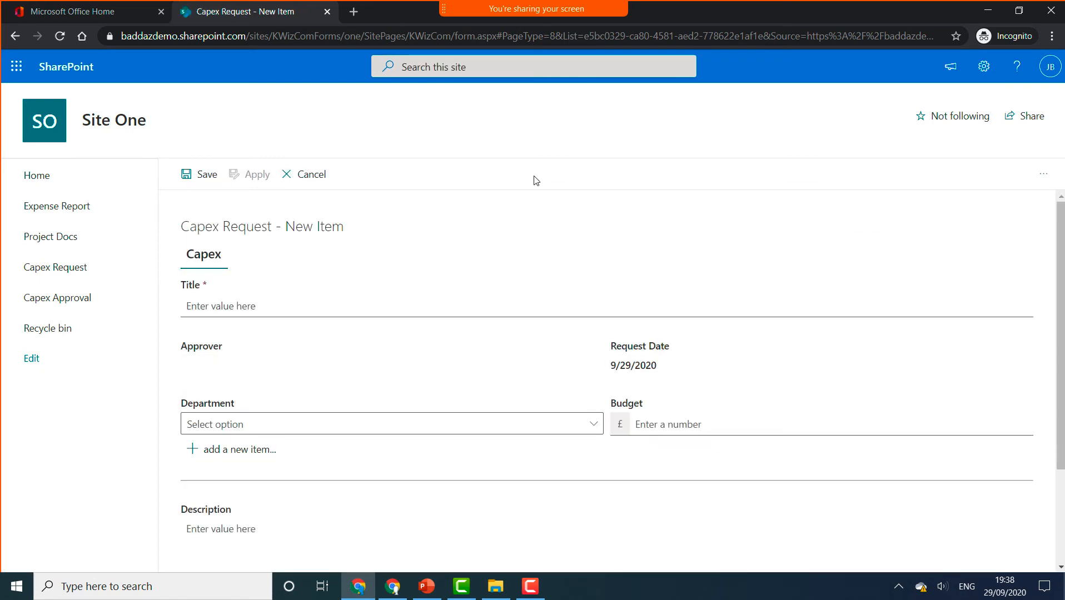
click(297, 304)
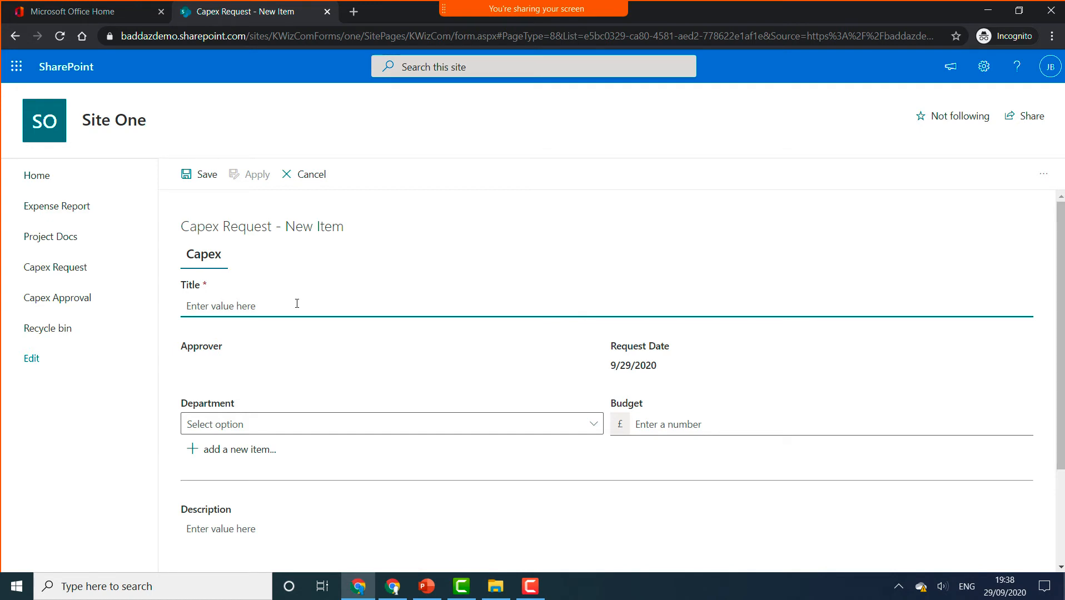
text(Mo)
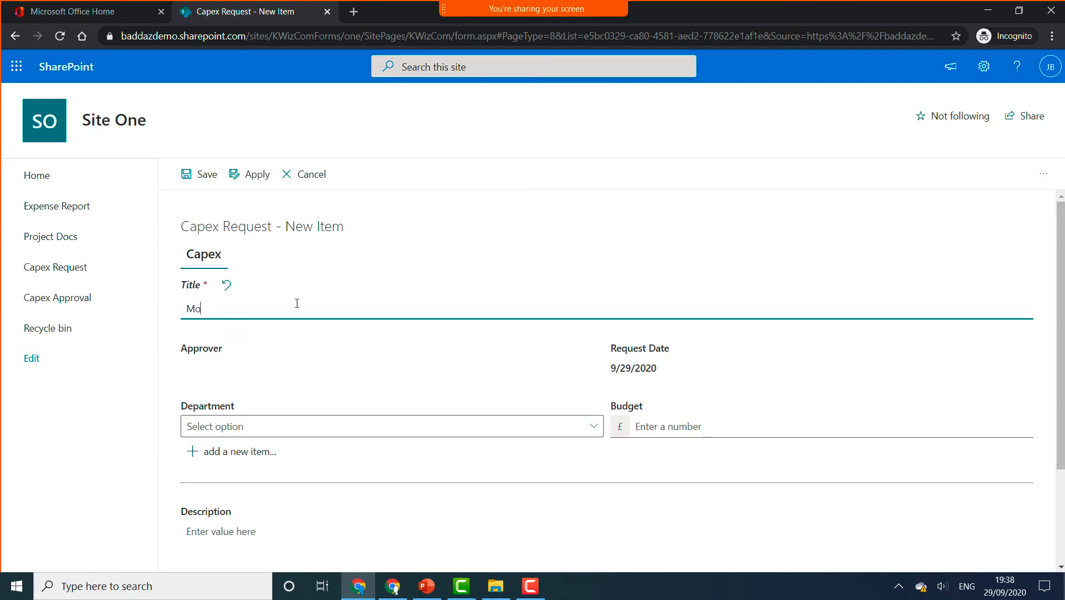
text(bile Phones)
click(408, 428)
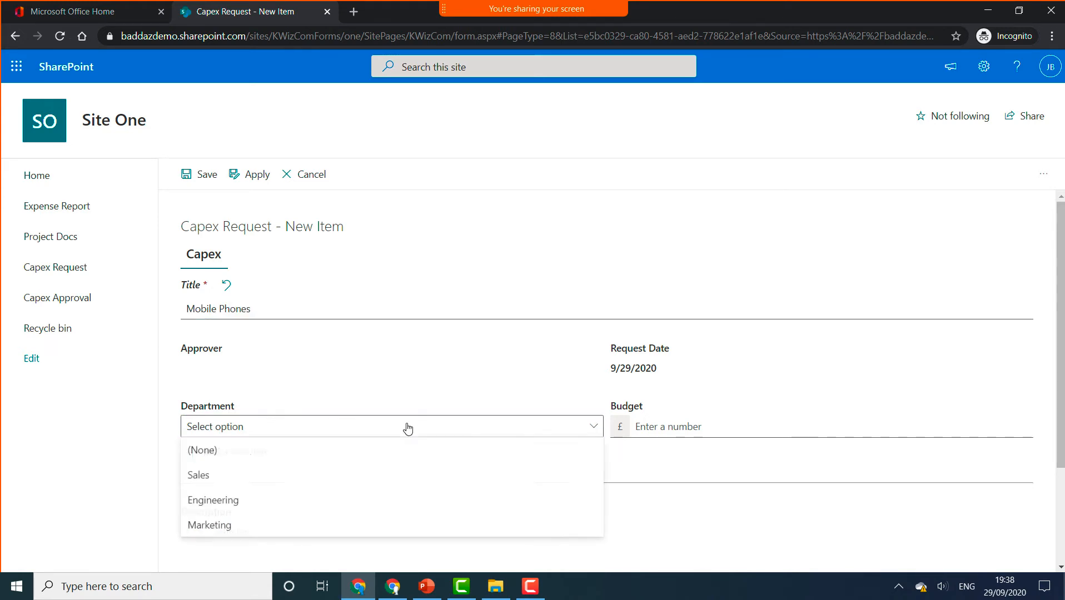
click(249, 479)
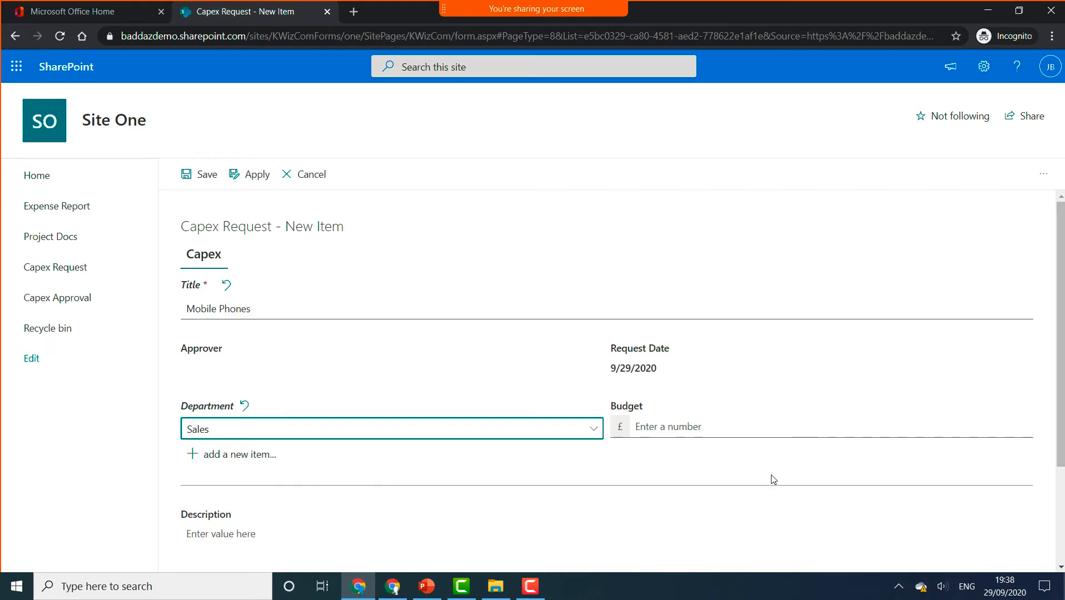
click(744, 426)
text(1000)
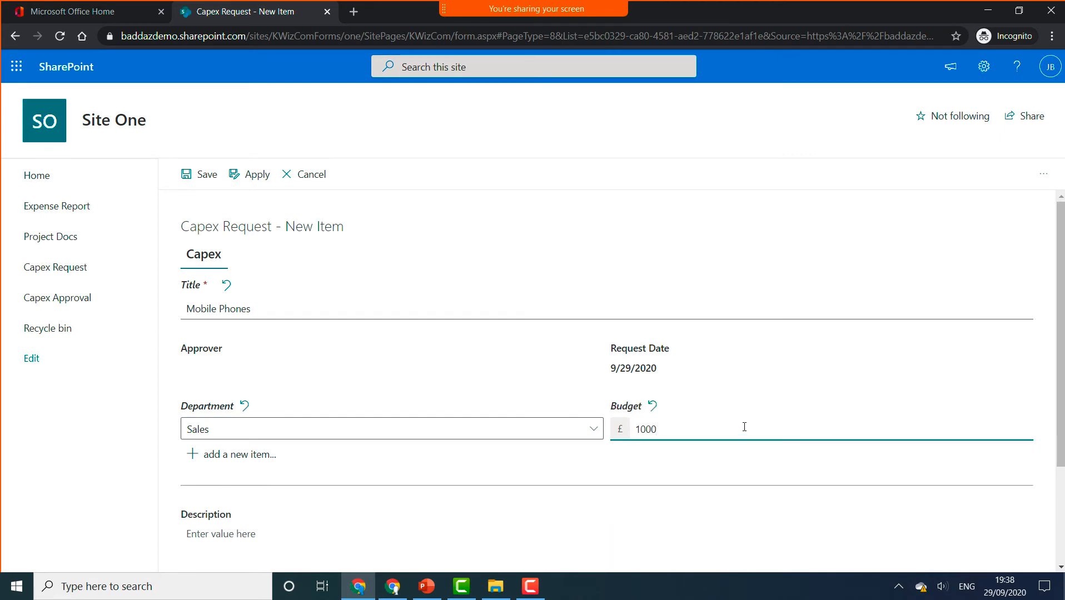
click(292, 550)
text(Mo)
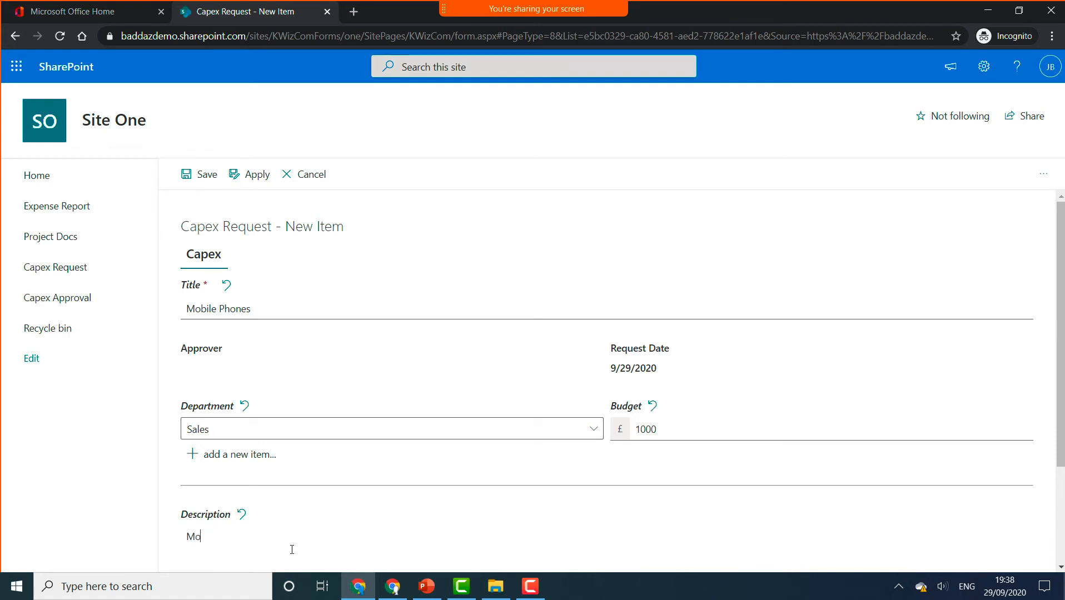
text(bile phones for sales team)
scroll(328, 499, down, 2)
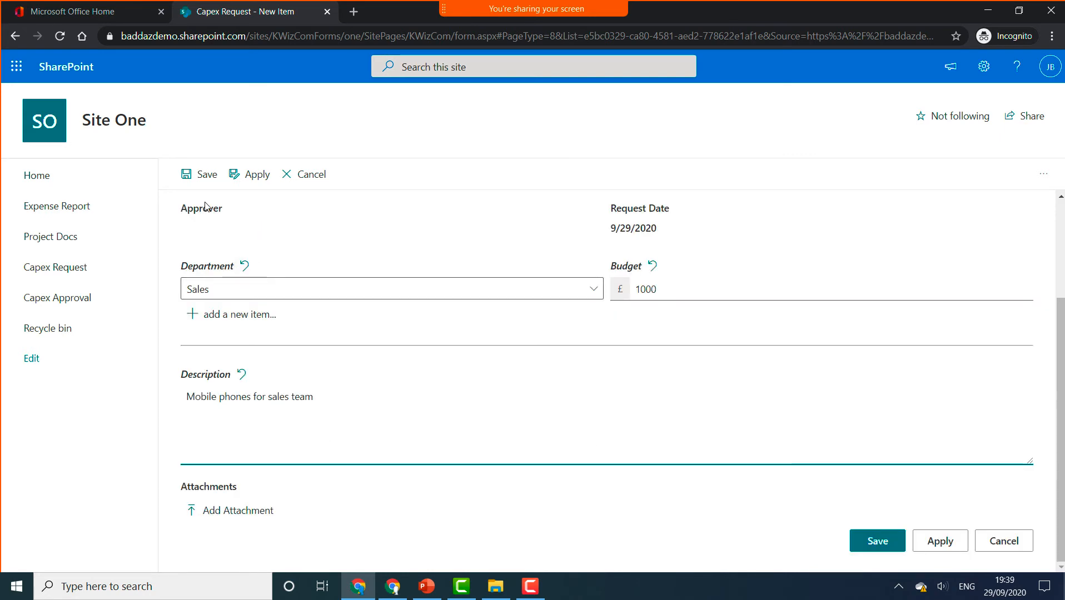
click(871, 540)
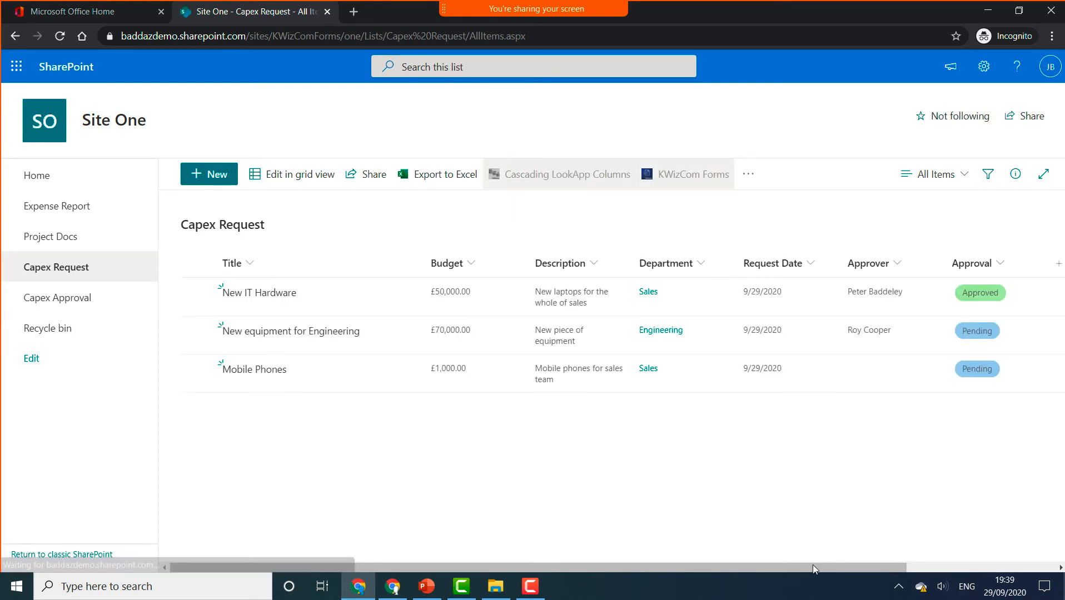
- In the other browser window, reload the Capex Approval list to reveal the Approve Mobile Phones task (CapexId 10)
click(392, 586)
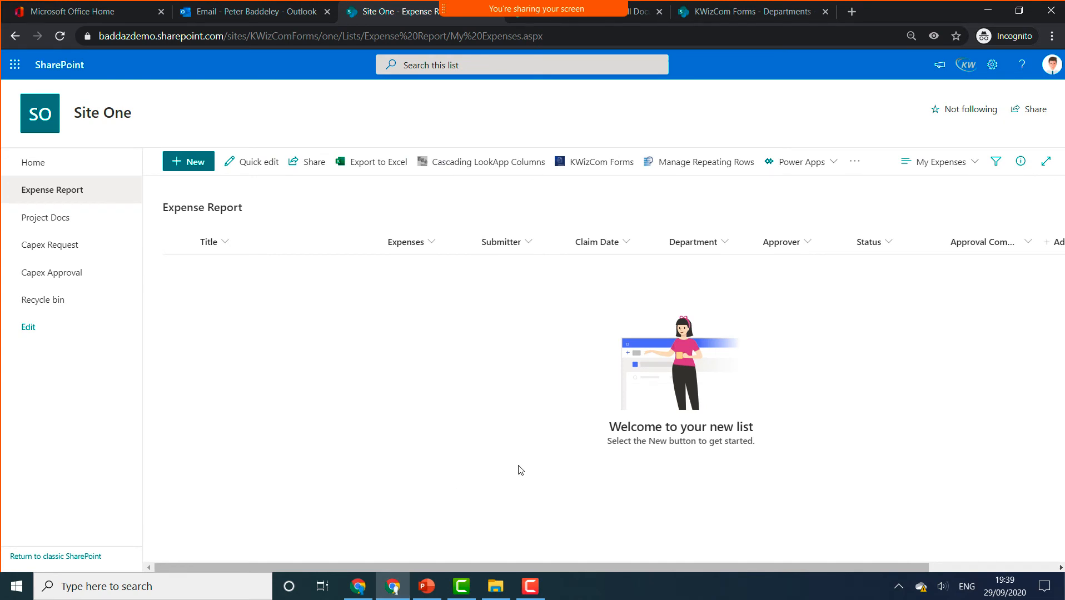
click(88, 274)
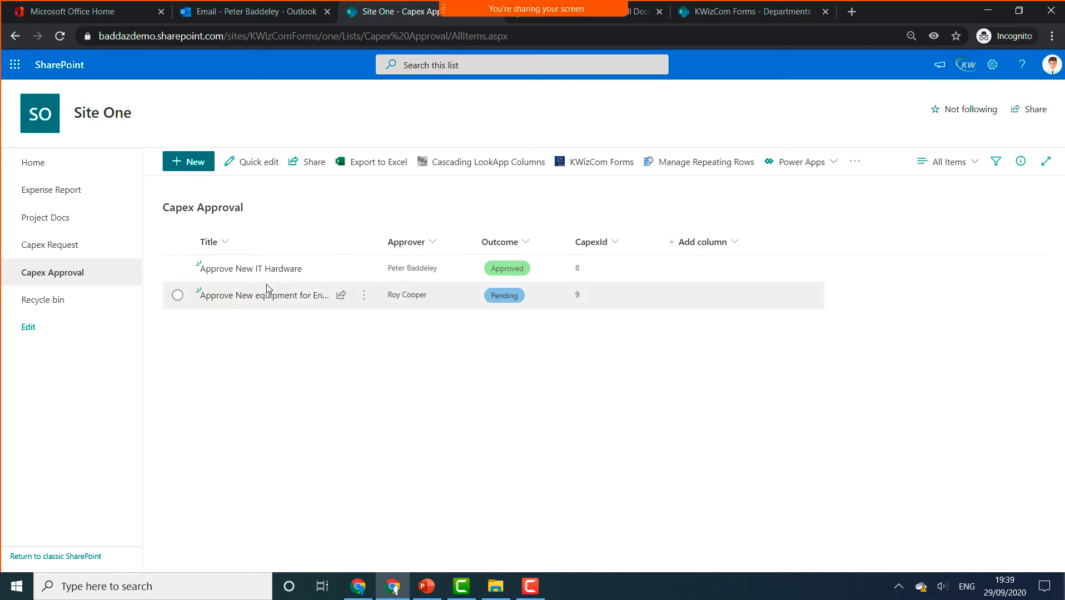
click(61, 36)
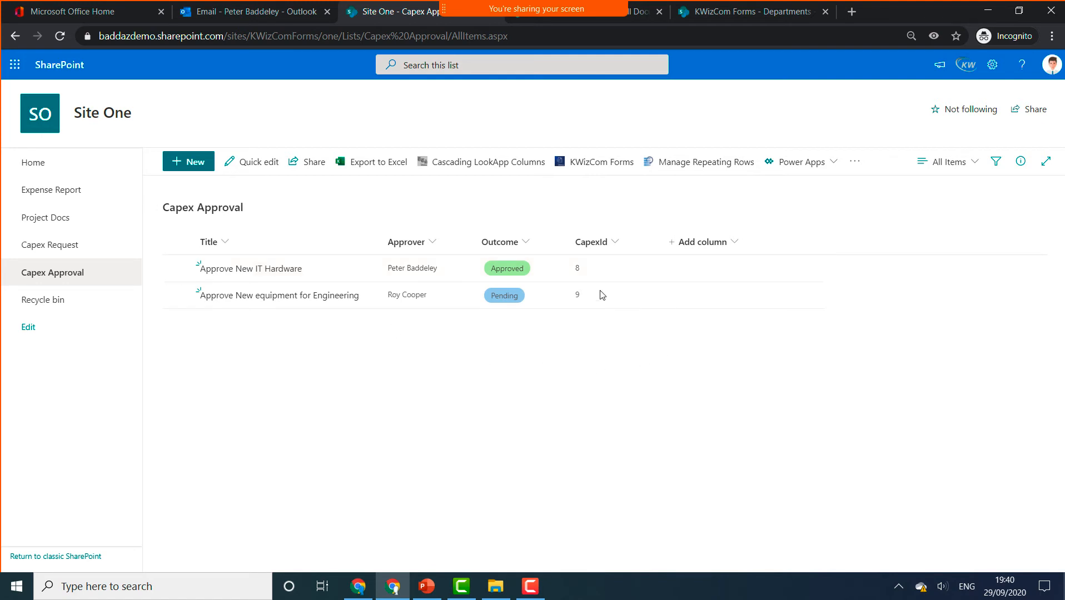
click(579, 268)
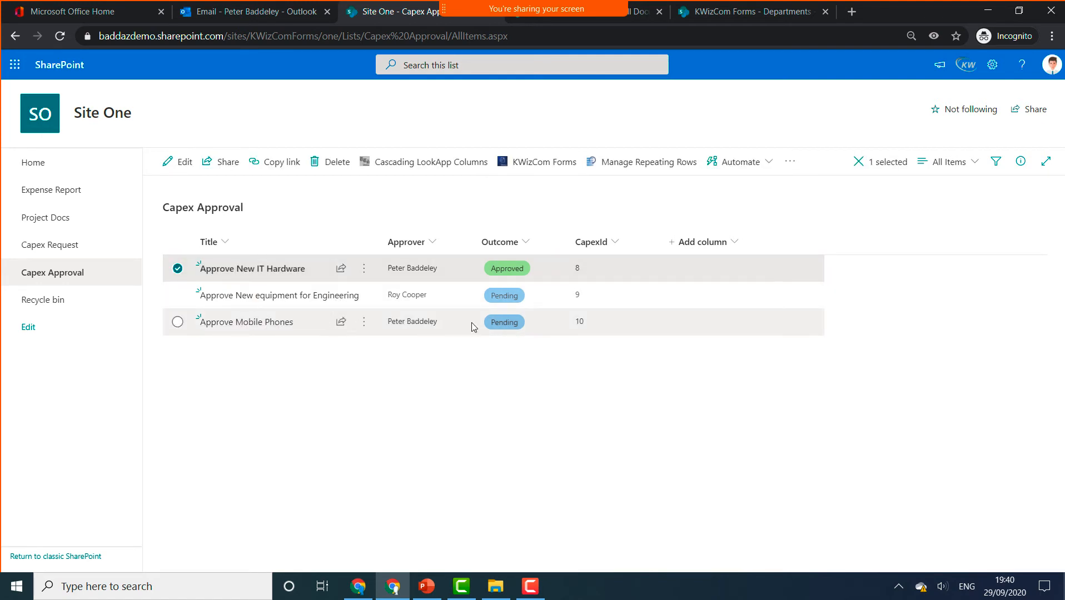
- Edit the Approve Mobile Phones task, choose Approved as its Outcome, and save
click(178, 269)
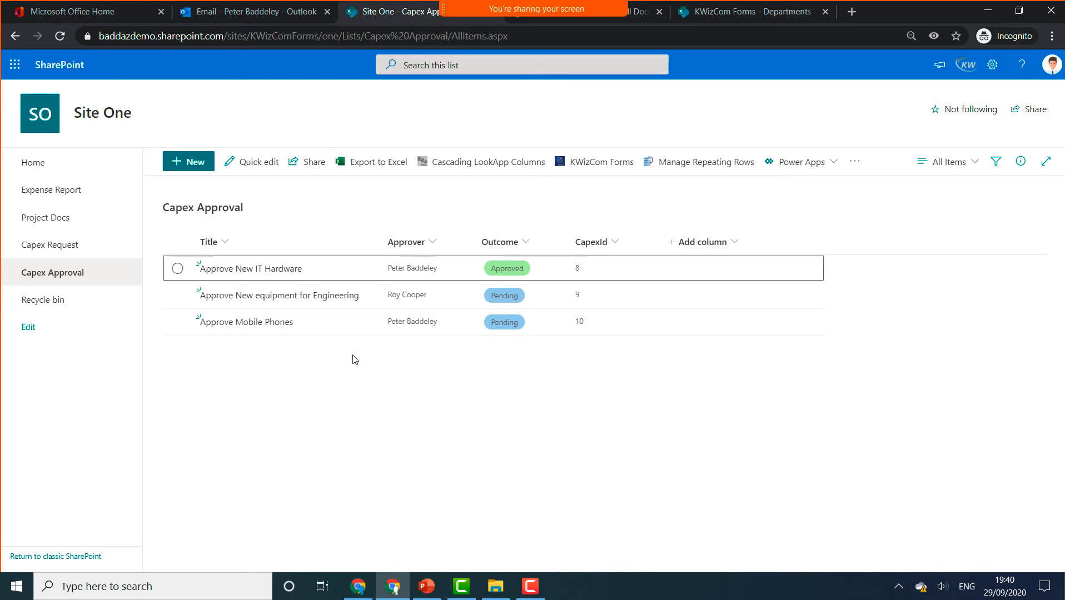
click(176, 323)
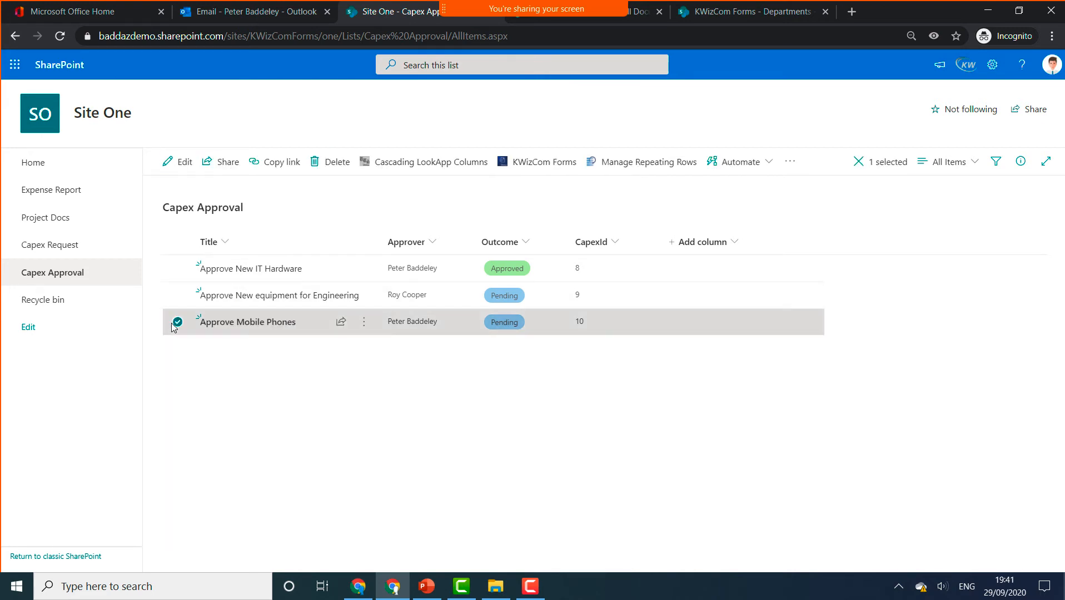
click(180, 165)
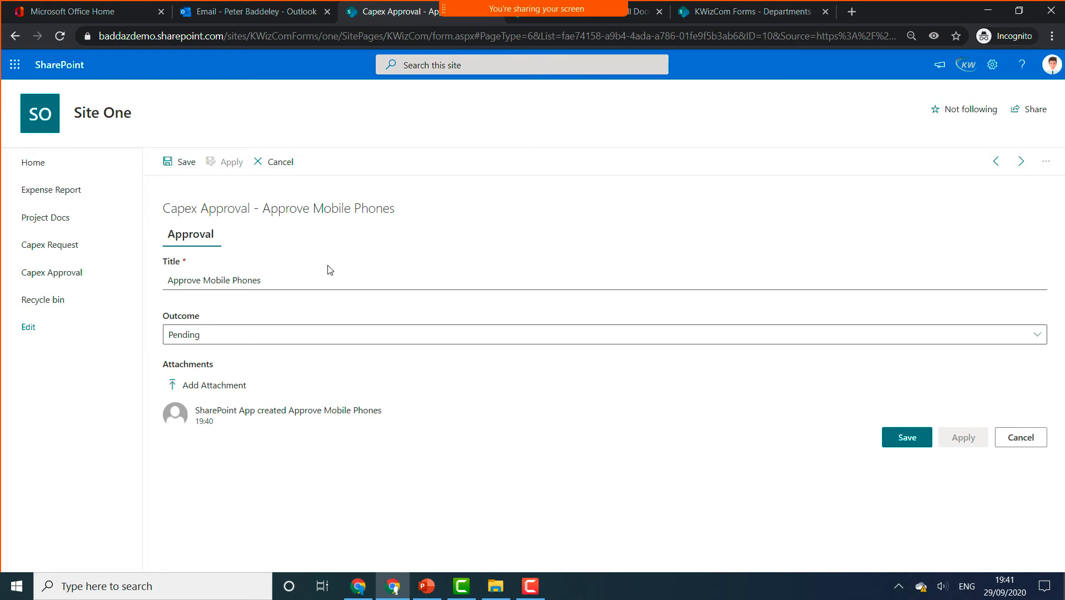
click(242, 341)
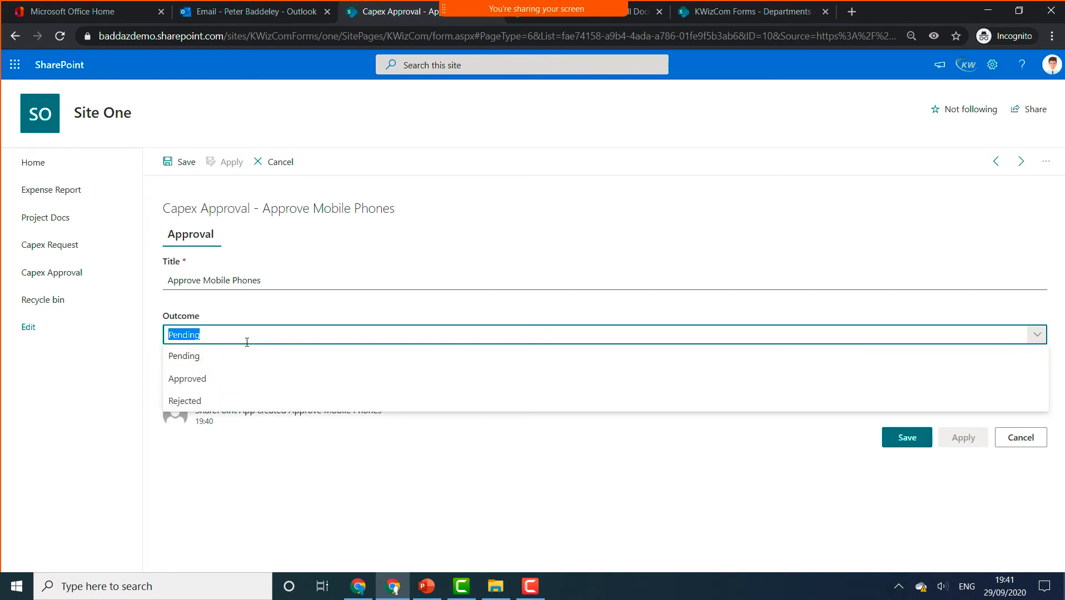
click(231, 378)
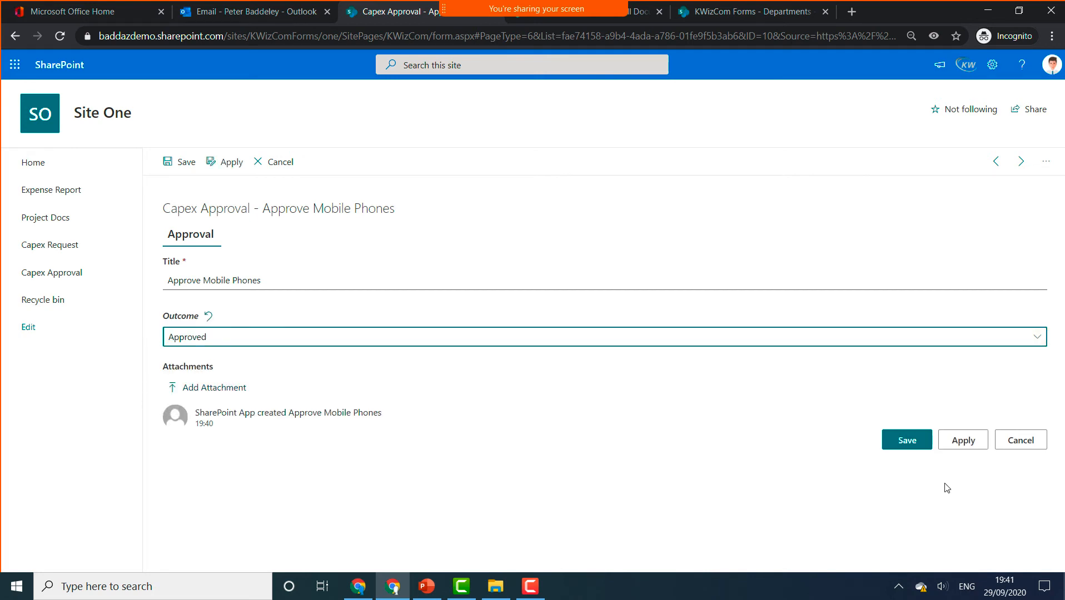
click(912, 444)
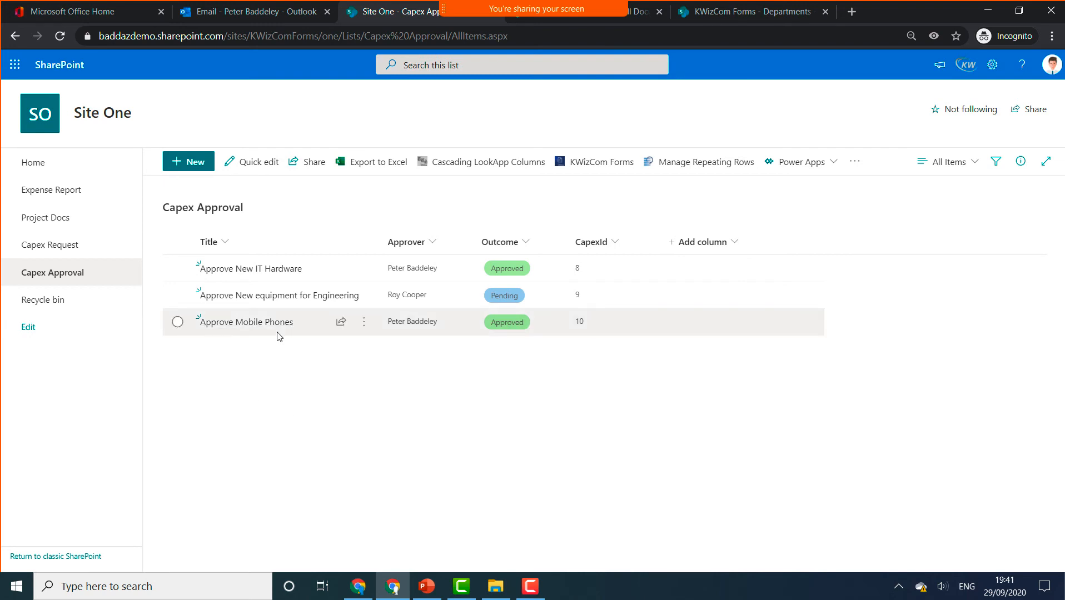
- Check Mobile Phones shows Approved in Capex Request, then open KWizCom Forms settings
click(79, 252)
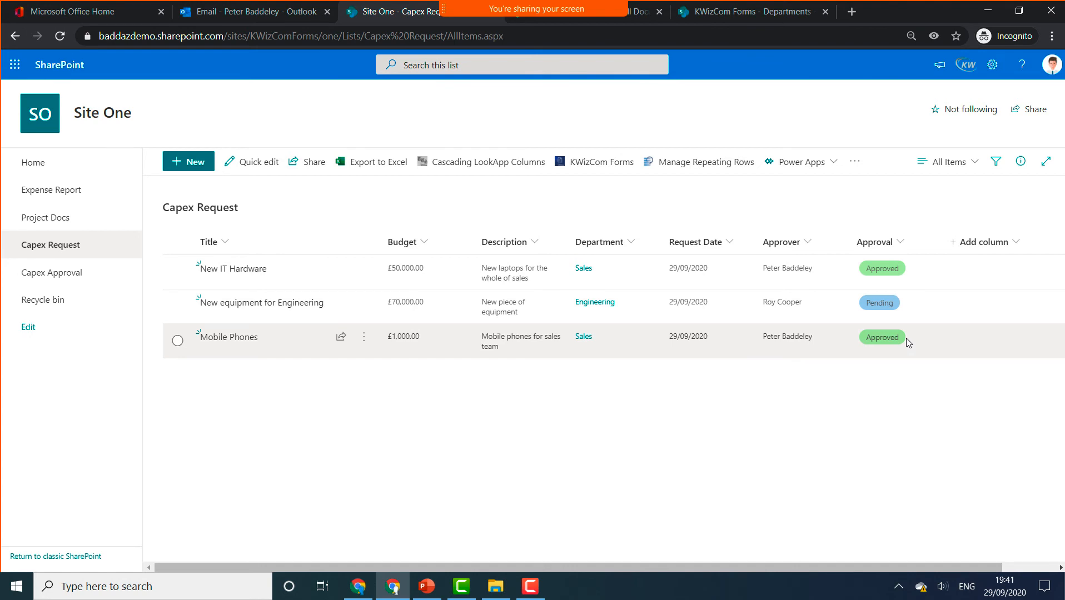
click(609, 173)
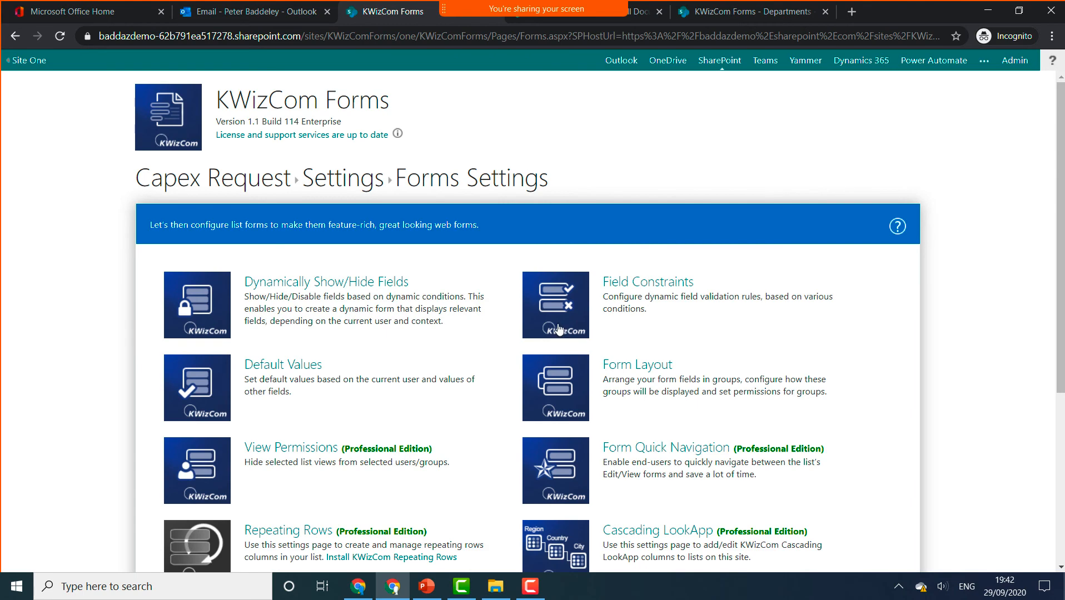
- On the Activities page, delete the Create Approval Task activity, confirm, and reload the page
scroll(553, 324, down, 4)
scroll(554, 324, down, 2)
scroll(552, 320, up, 5)
scroll(477, 372, down, 5)
click(571, 368)
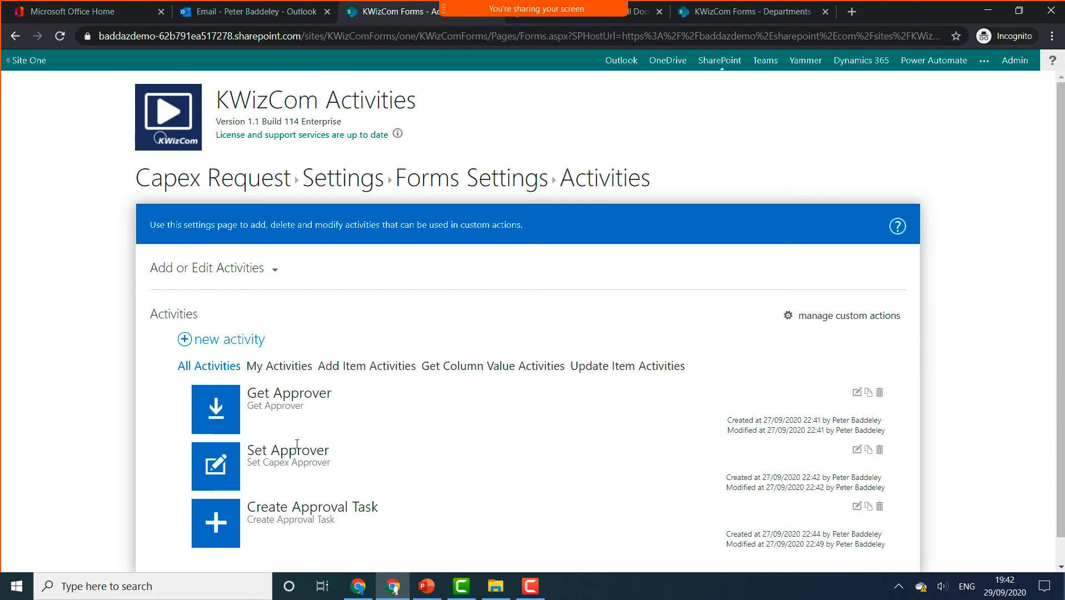
scroll(356, 464, down, 1)
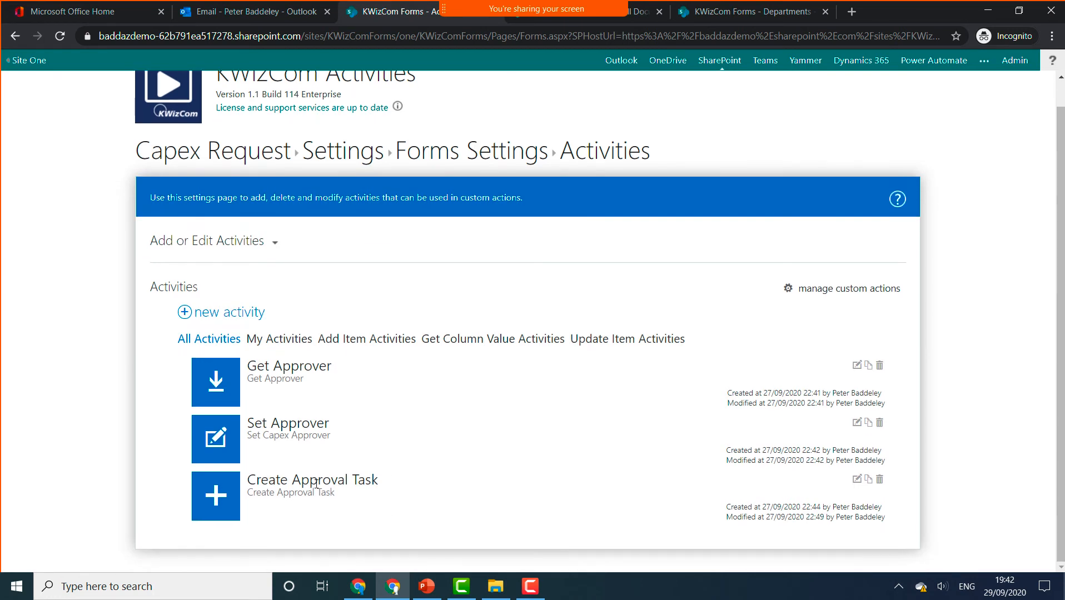
click(881, 479)
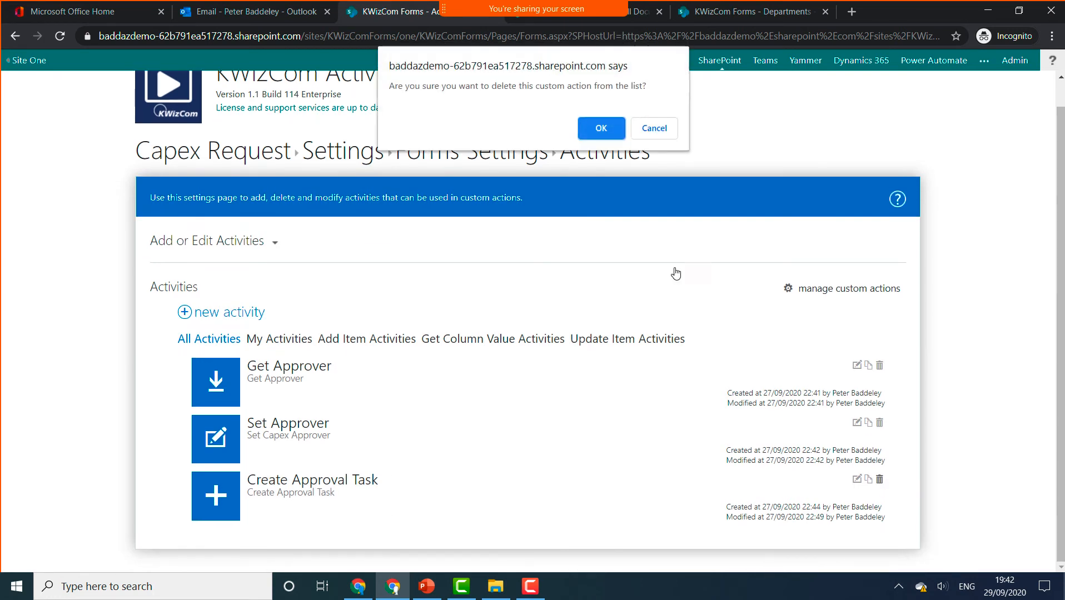
click(601, 128)
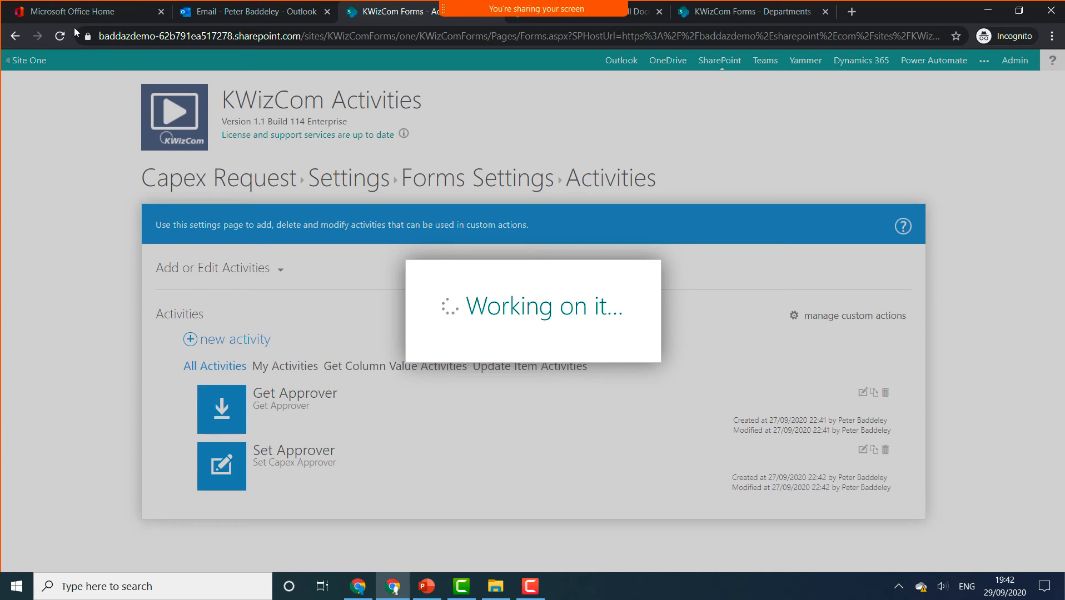
click(61, 36)
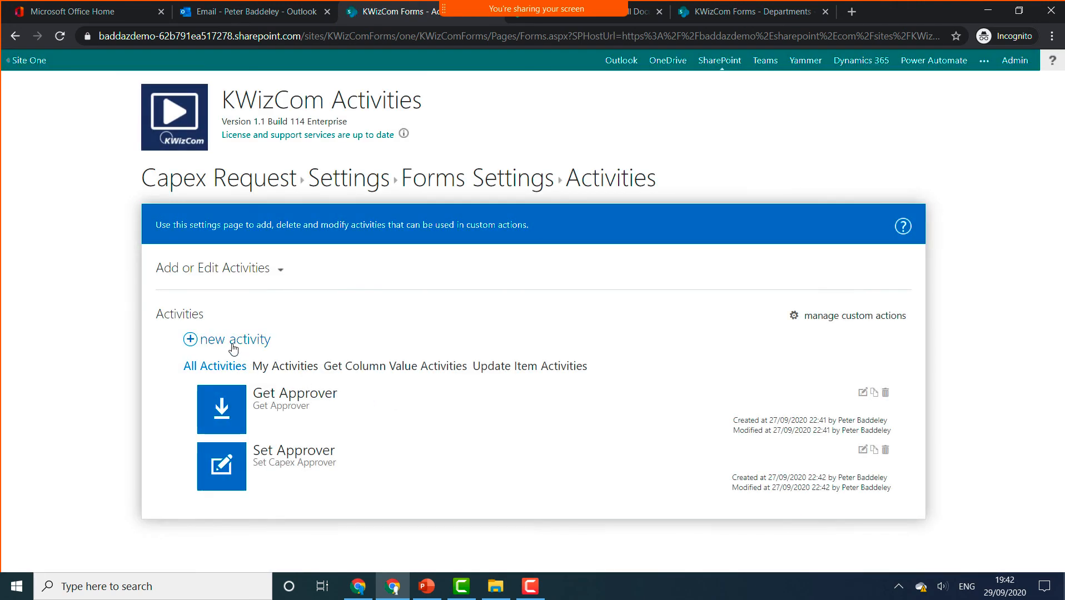
- Create an Add Item activity named 'Create Task' with description 'Create Approval Task'
click(233, 345)
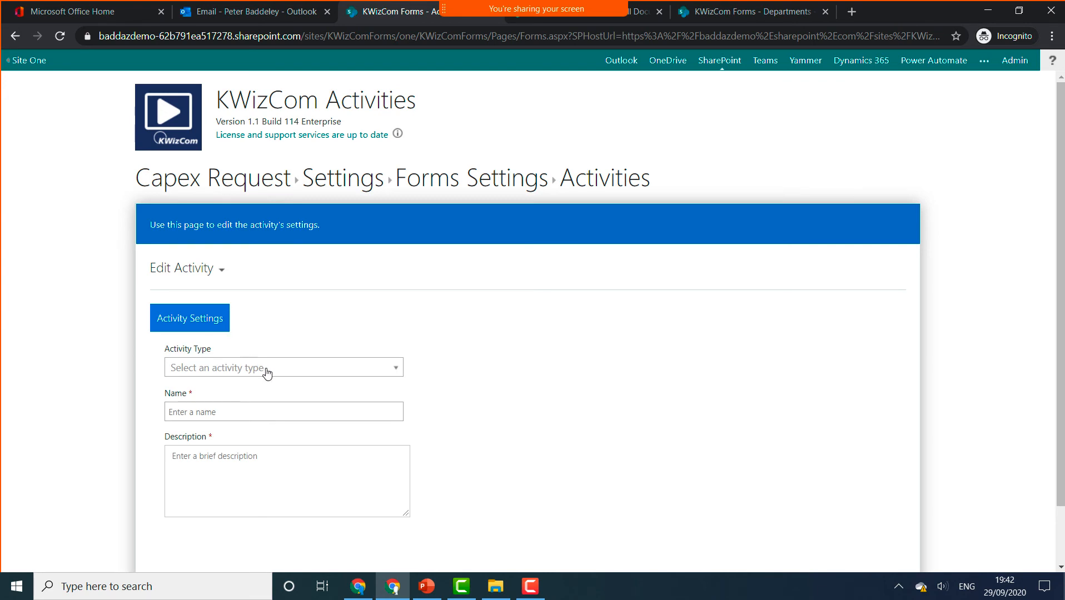
click(268, 370)
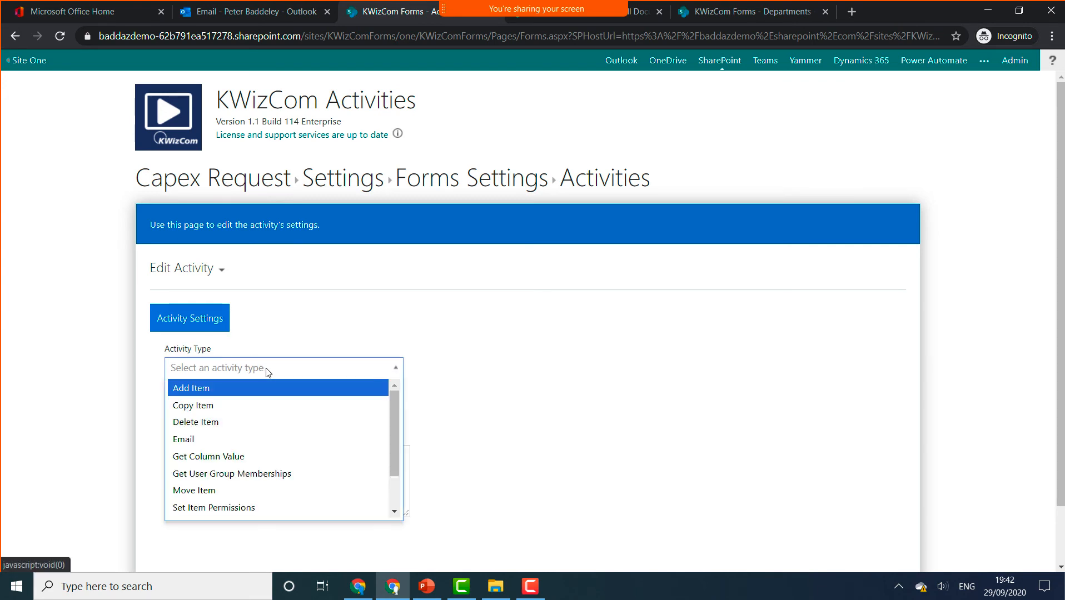
click(236, 396)
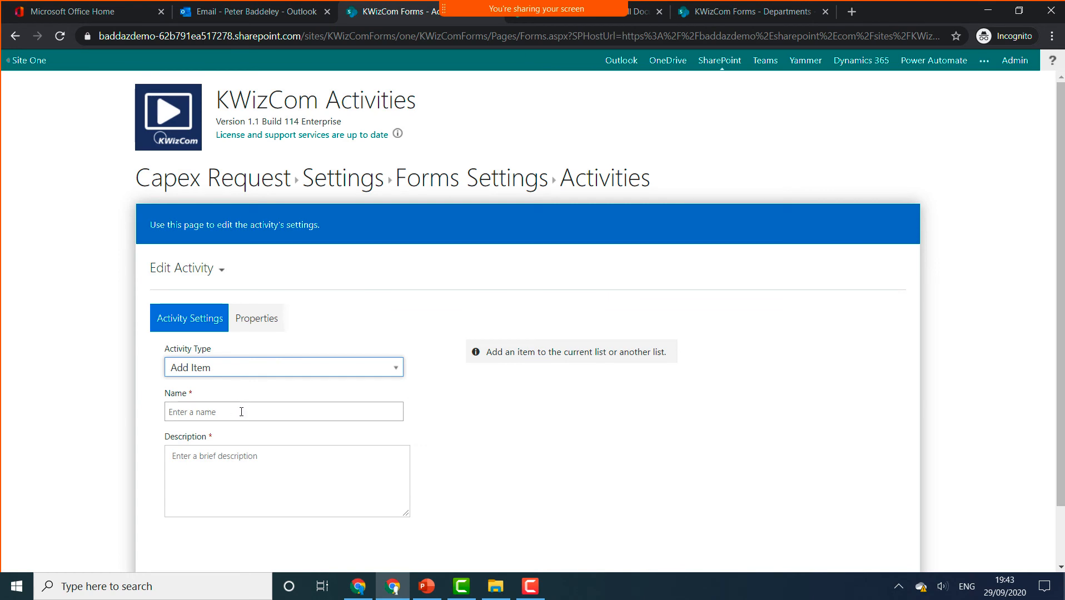
click(242, 412)
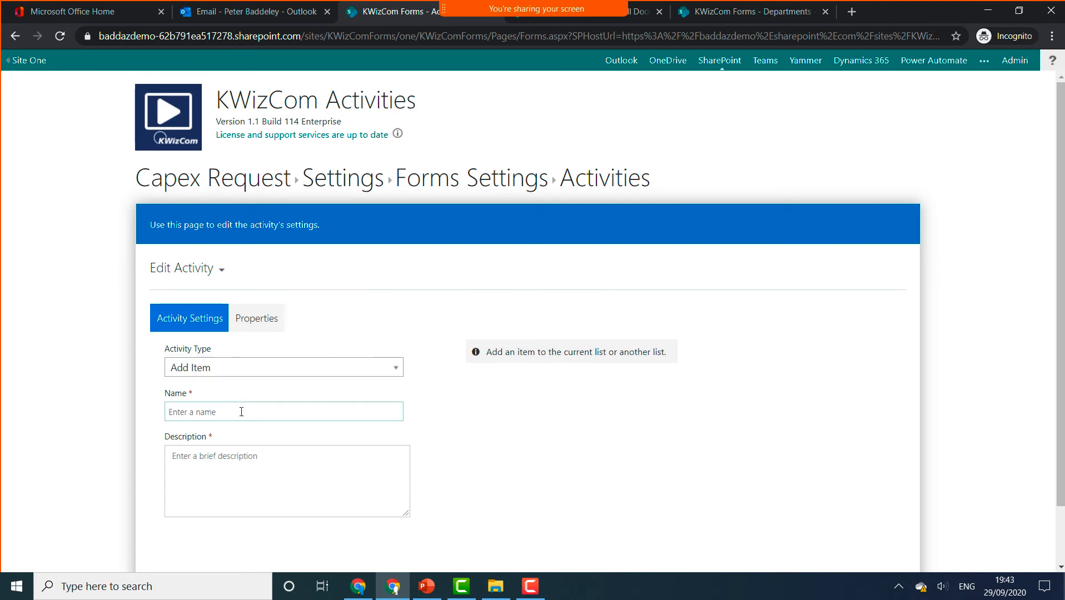
text(Create Task)
click(213, 477)
text(Creat)
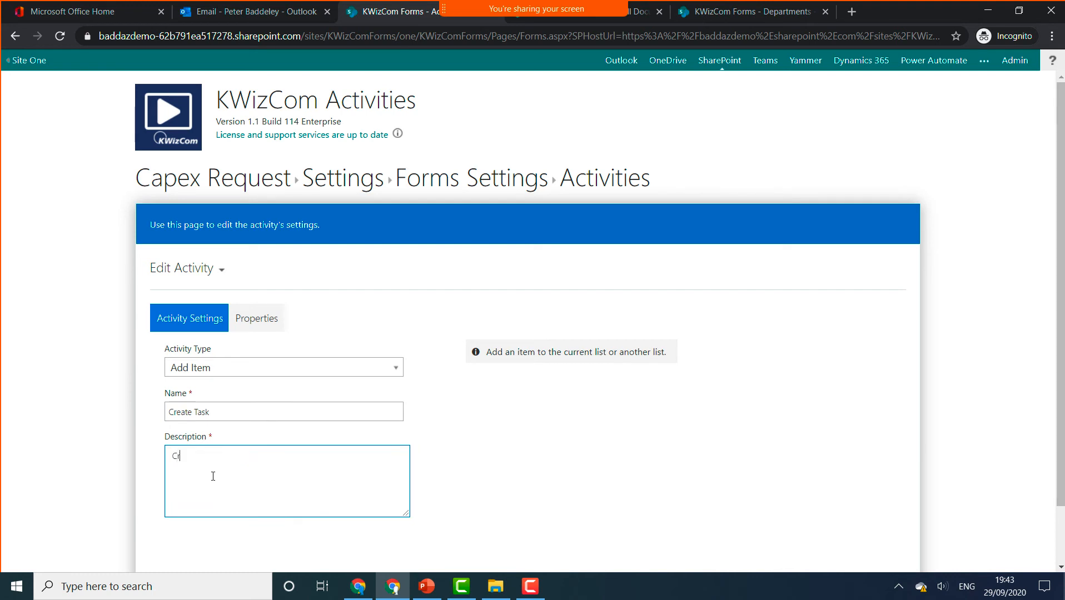
text(e Approval Task)
- Target the current site's Capex Approval list and add a field to update
click(266, 326)
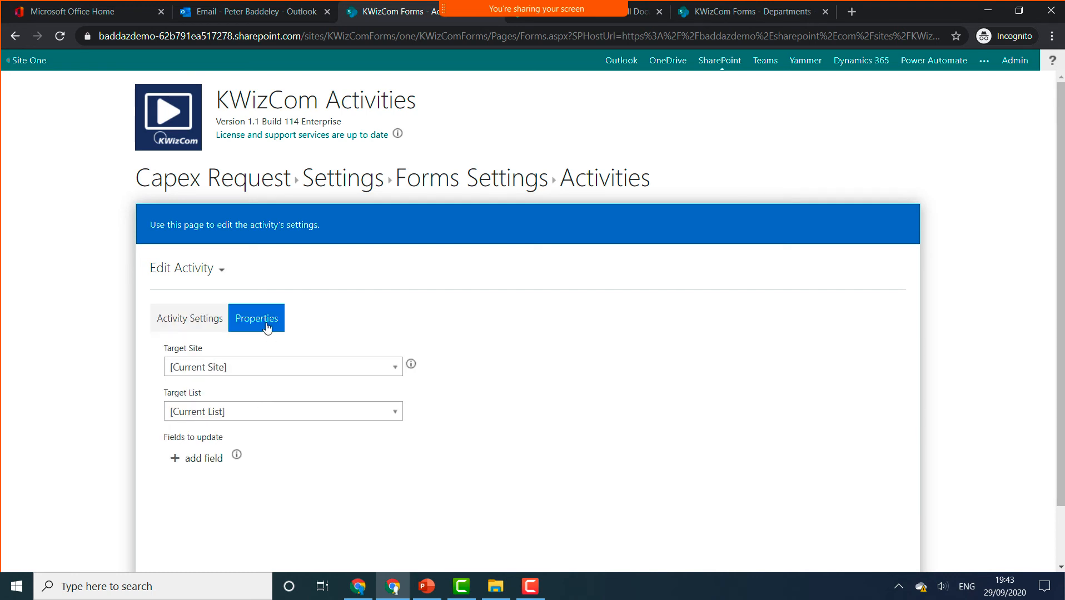
click(316, 377)
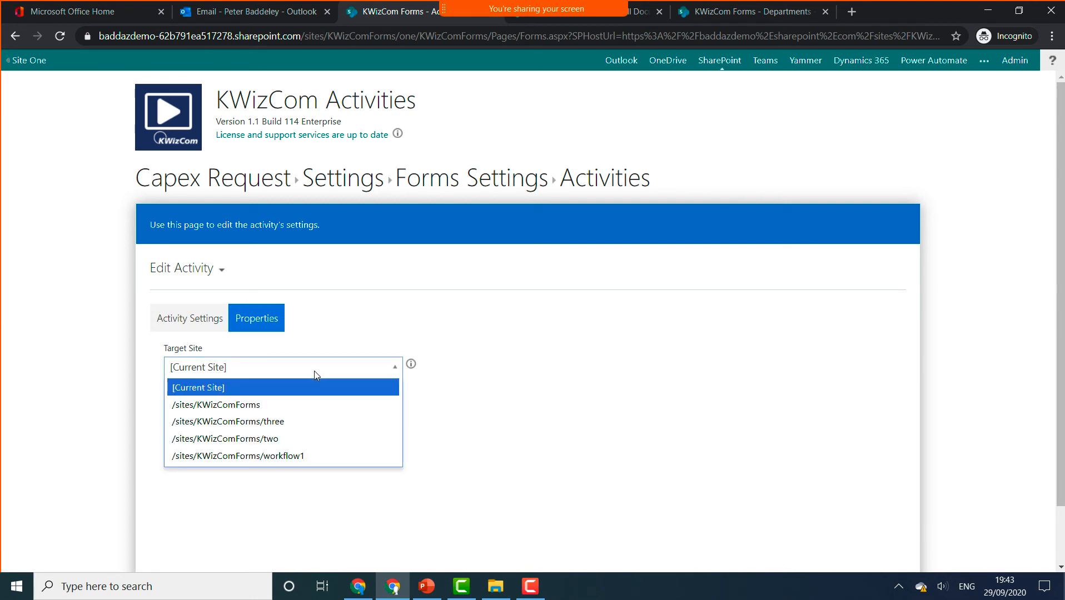
click(317, 387)
click(325, 413)
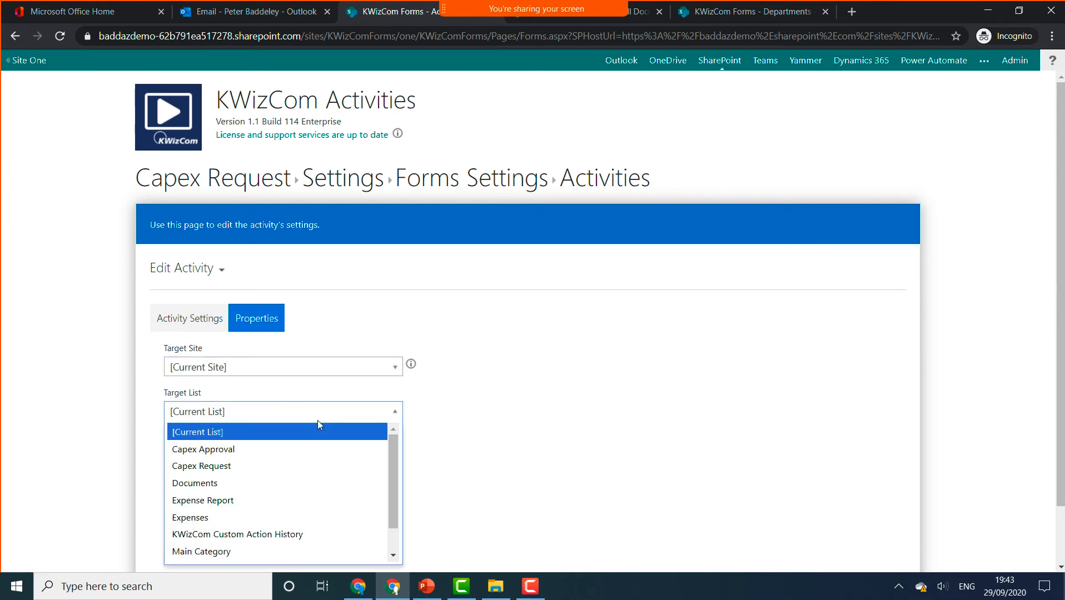
click(274, 448)
mouse_move(512, 598)
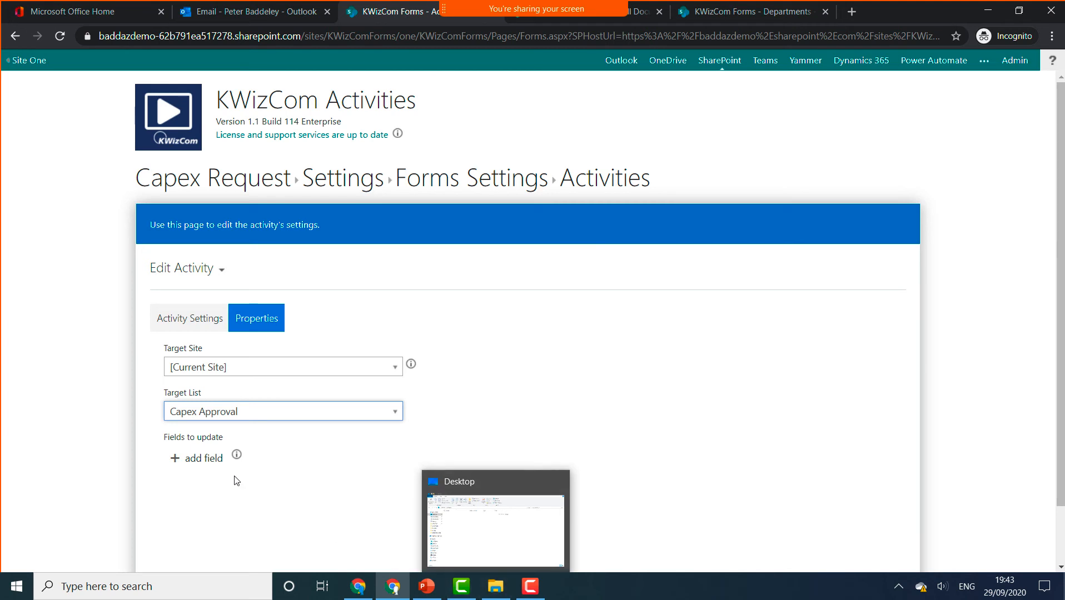
click(205, 461)
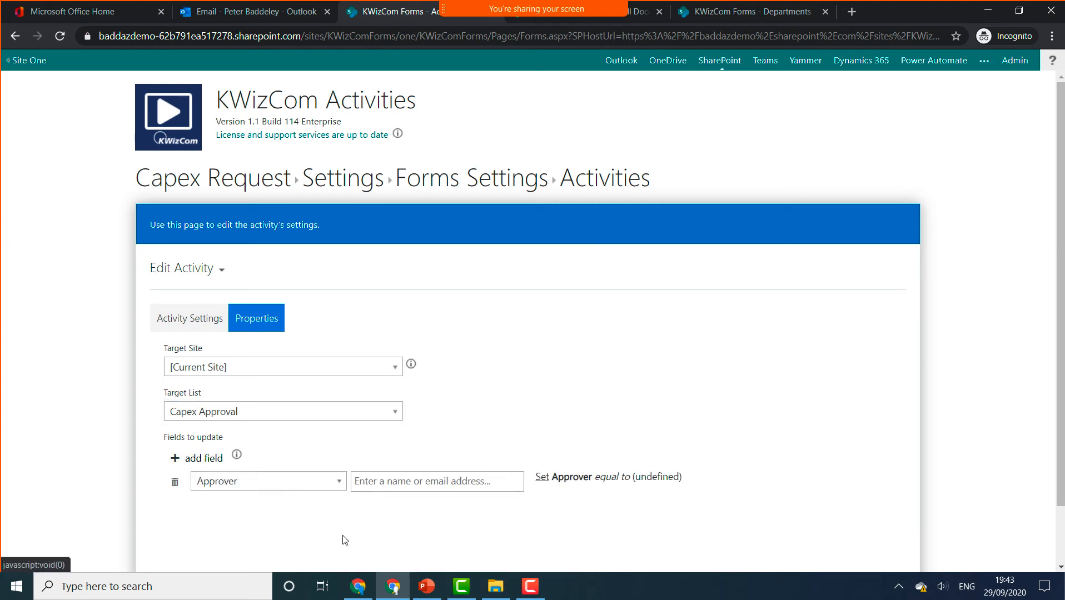
- Set Title to 'Approve [%Title%]' and Approver to '[%Approver%]'
click(315, 487)
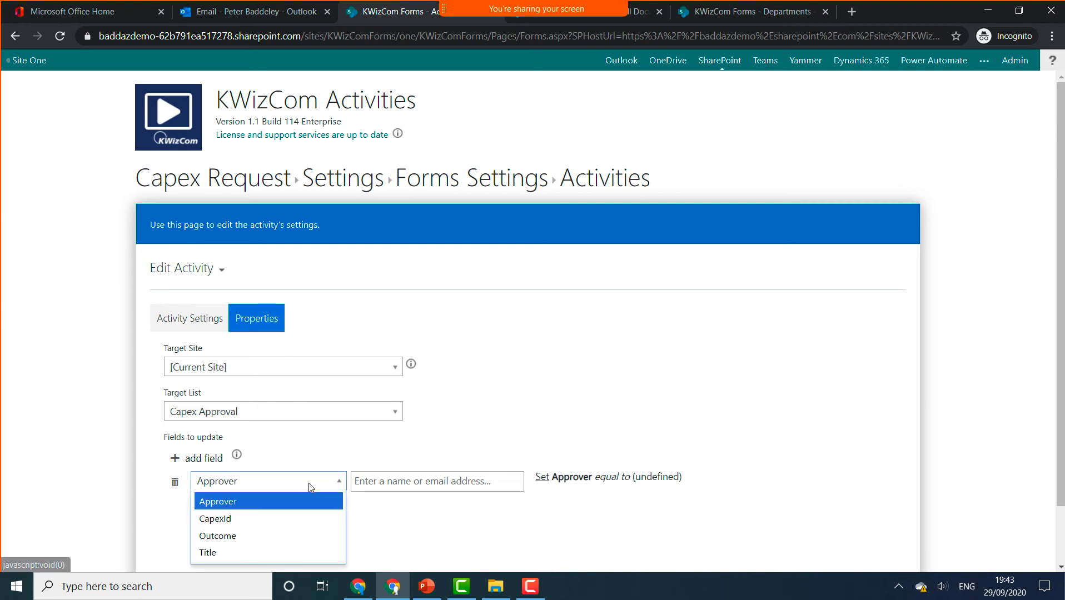
click(261, 550)
click(404, 484)
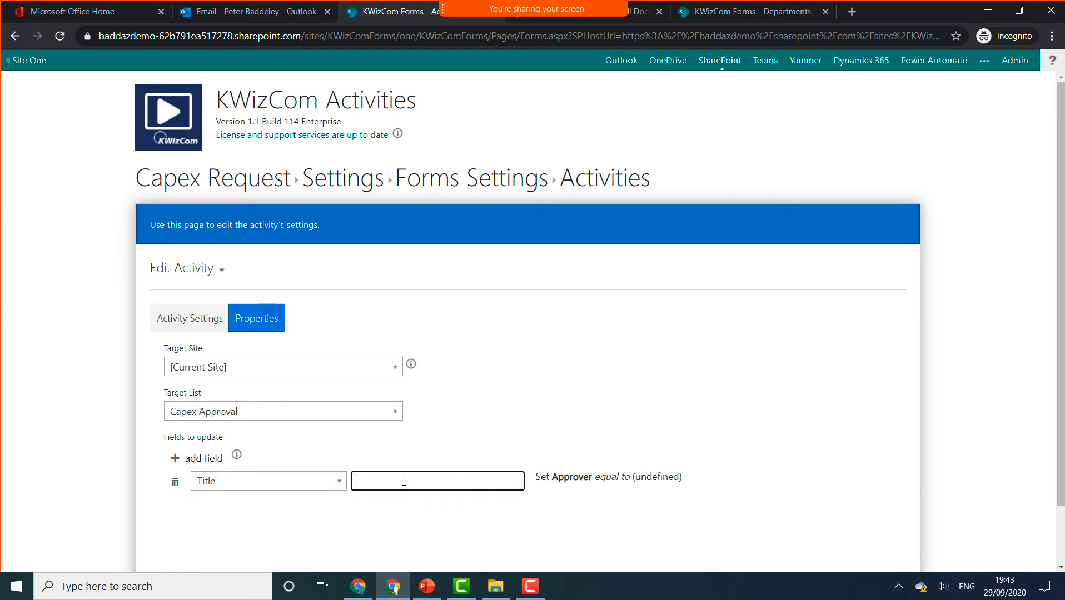
text(Approve)
text([%Title%)
click(211, 458)
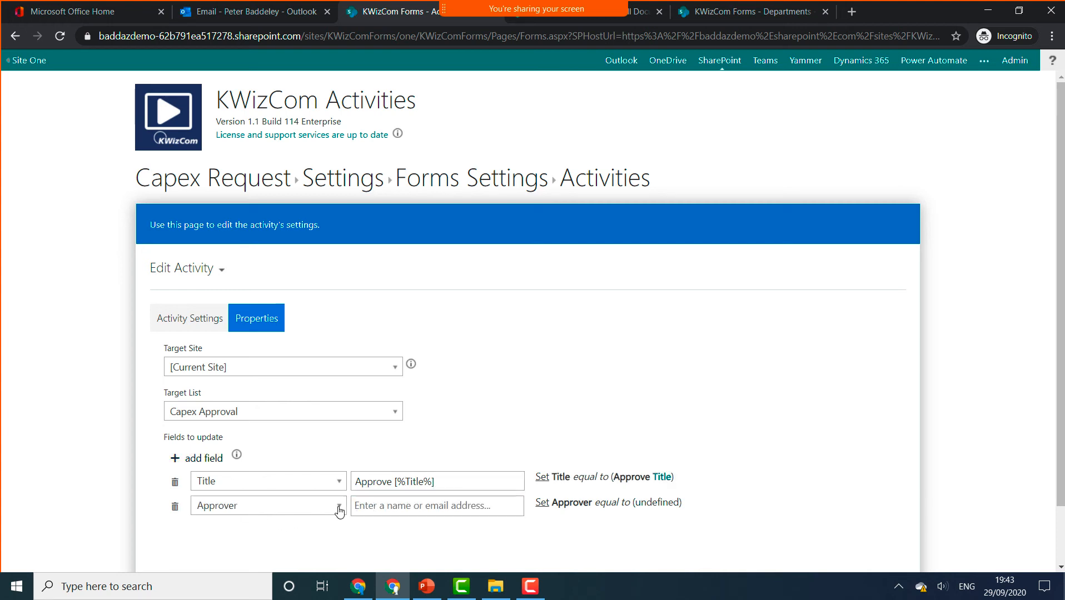
click(356, 506)
text([Appr)
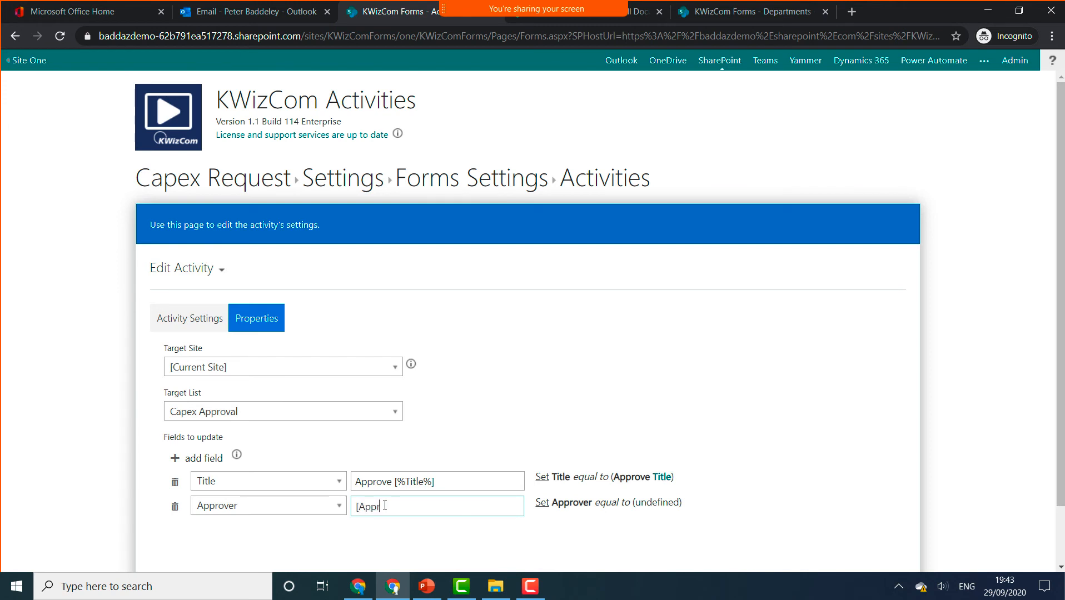
text(over)
key(BackSpace)
key(BackSpace)
key(BackSpace)
key(BackSpace)
key(BackSpace)
key(BackSpace)
key(BackSpace)
key(BackSpace)
text(%Approver)
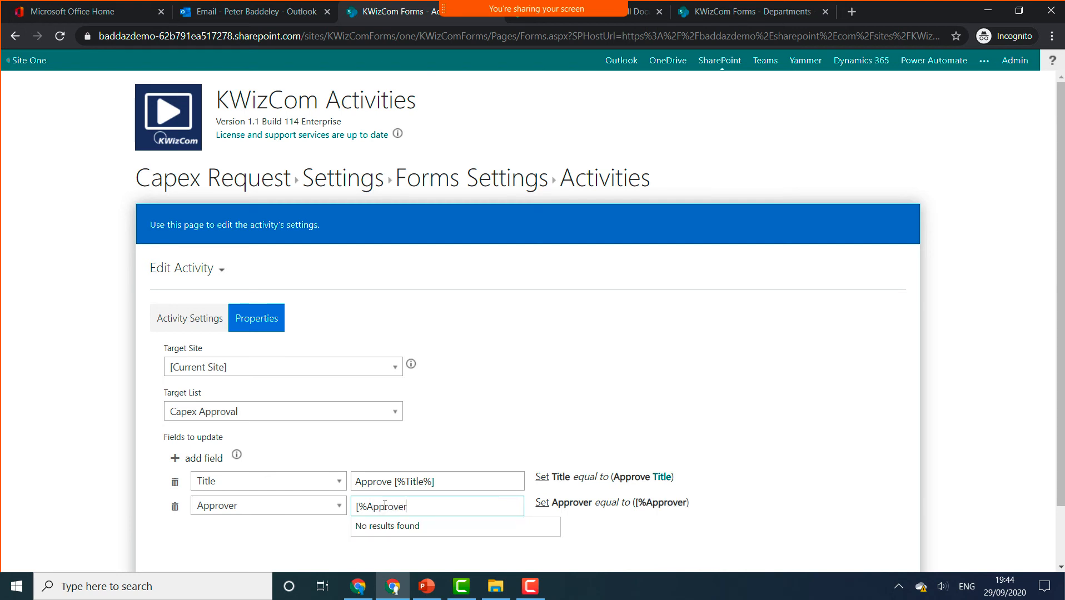
text(%])
- Add a CapexId field with value '[%Id%]'
click(203, 458)
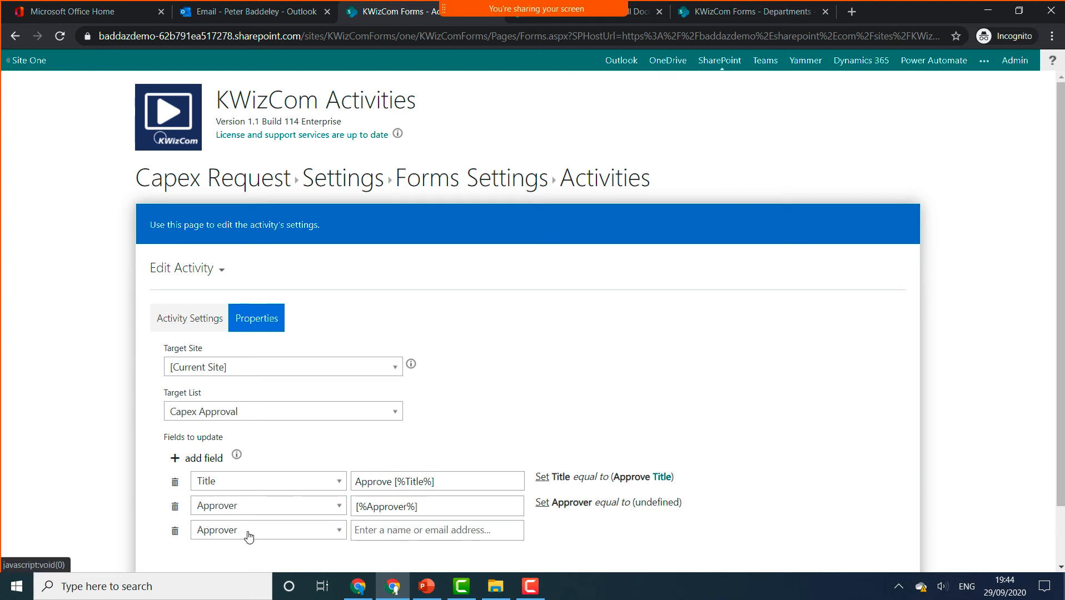
click(248, 536)
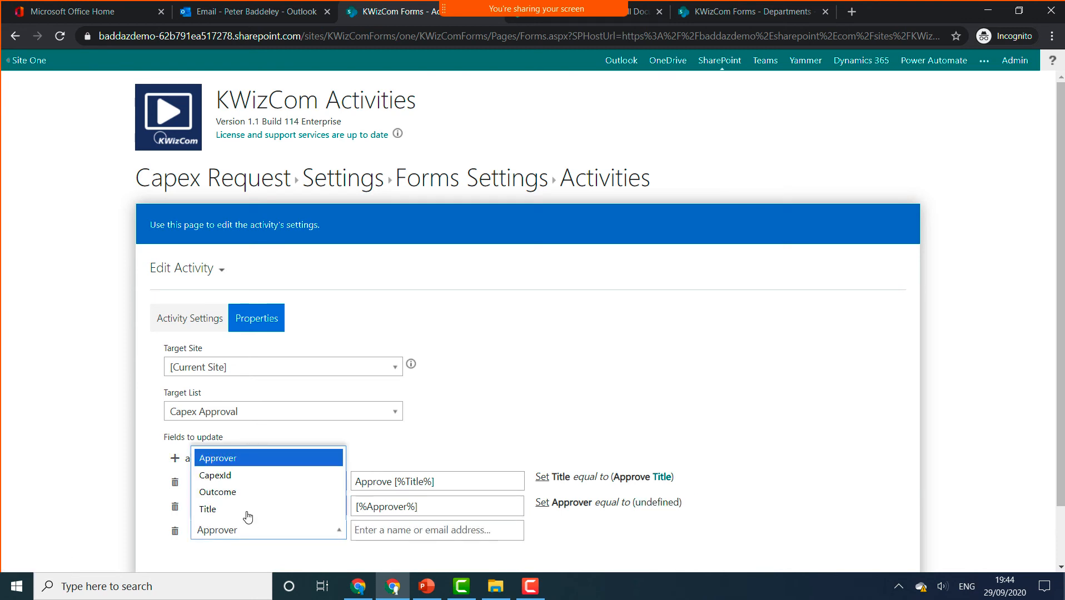
click(246, 477)
click(414, 531)
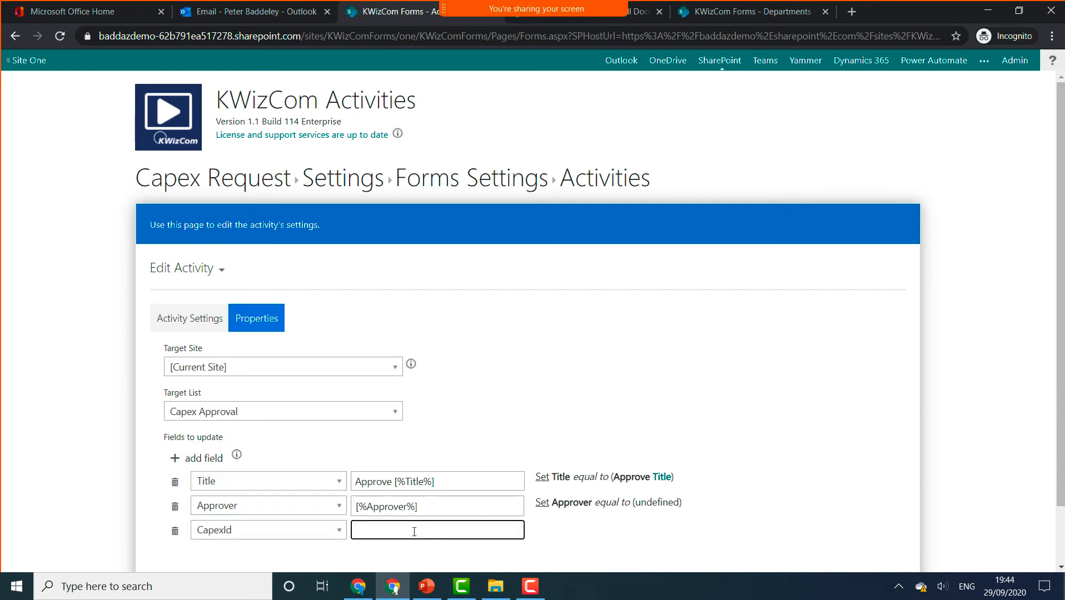
text([Capex)
key(BackSpace)
key(BackSpace)
key(BackSpace)
key(BackSpace)
text(%Capex)
key(BackSpace)
key(BackSpace)
key(BackSpace)
key(BackSpace)
key(BackSpace)
text(Id%])
scroll(563, 518, down, 2)
- Save the Create Task activity, reload, and open Custom Actions from Forms Settings
click(765, 530)
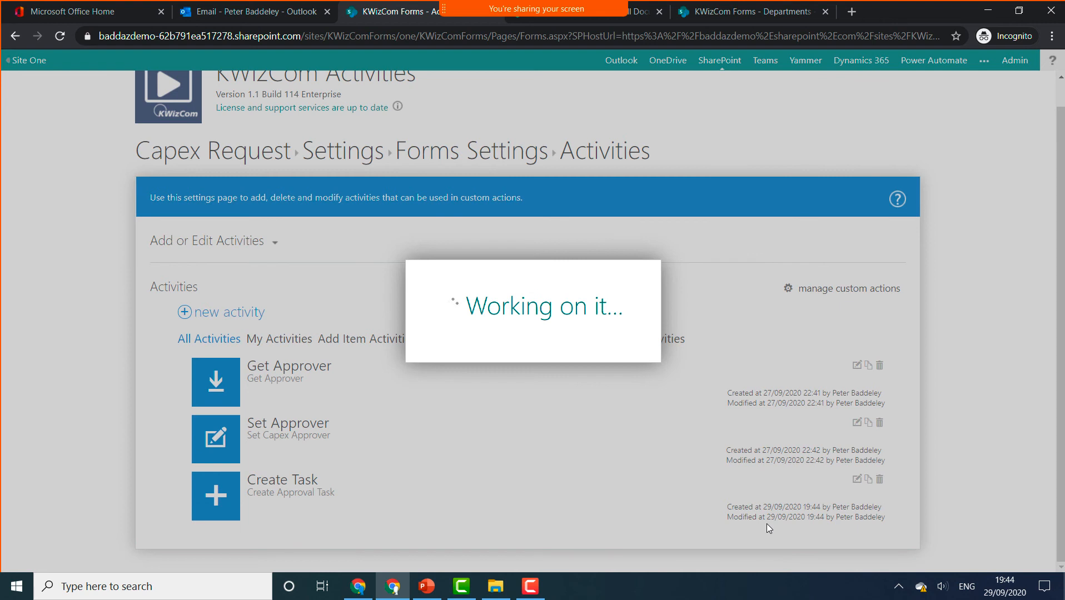
click(62, 42)
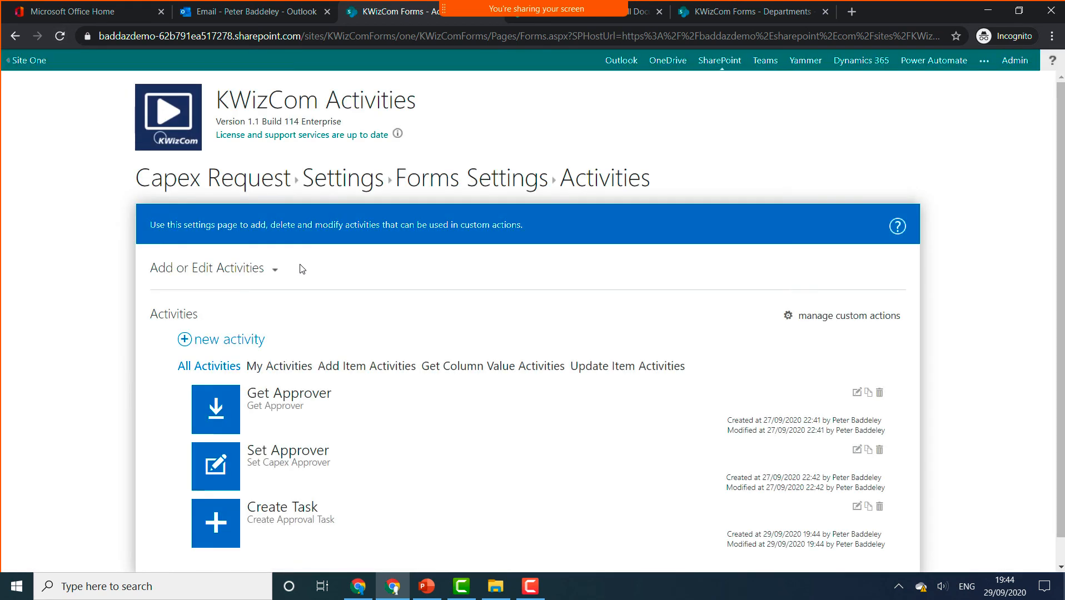
click(445, 177)
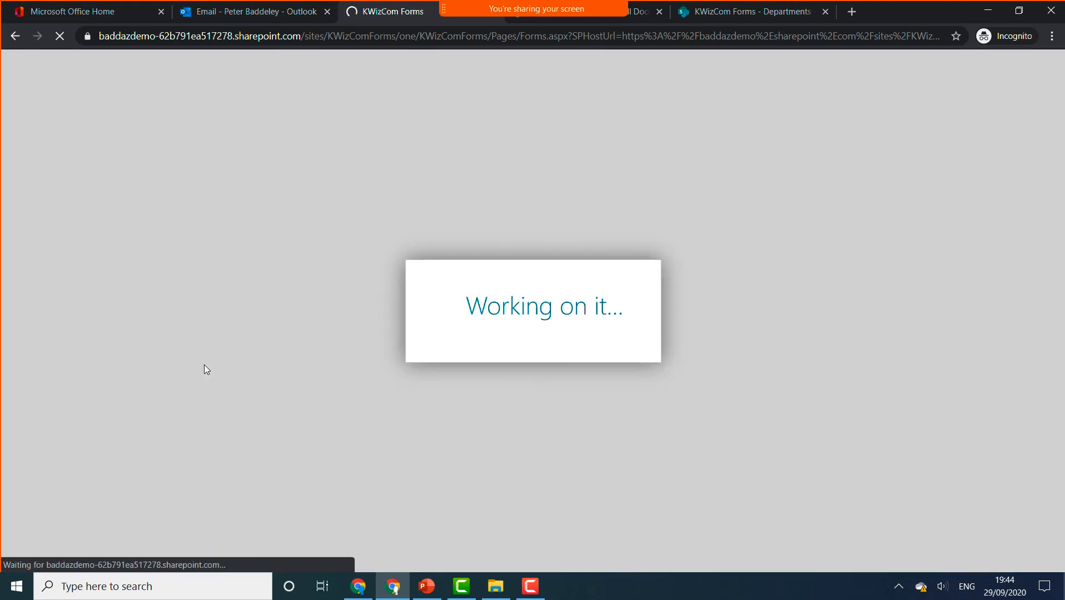
scroll(204, 362, down, 1)
scroll(203, 361, down, 4)
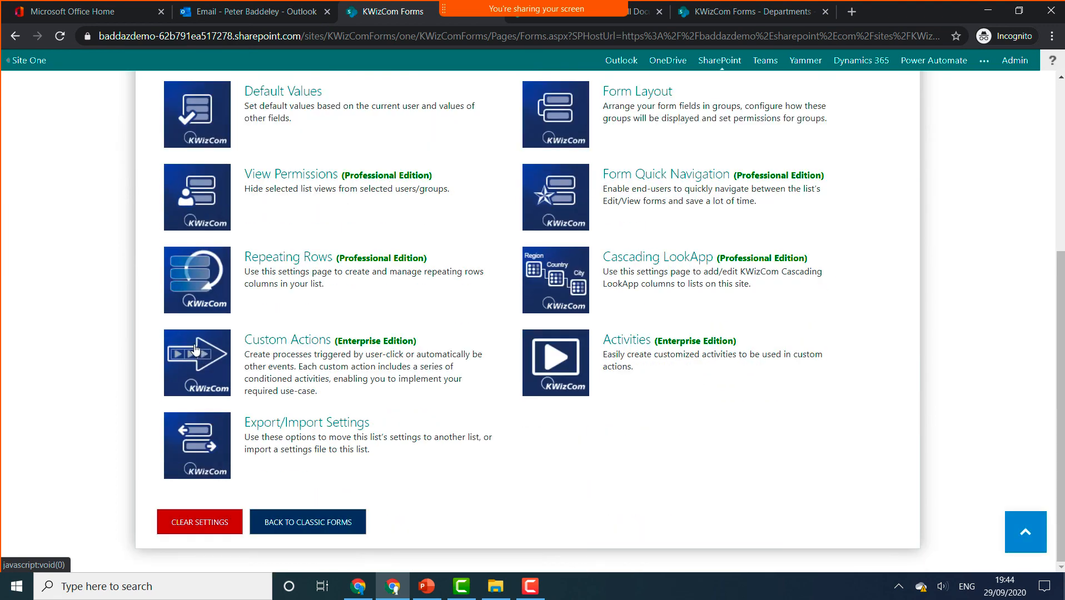
click(196, 349)
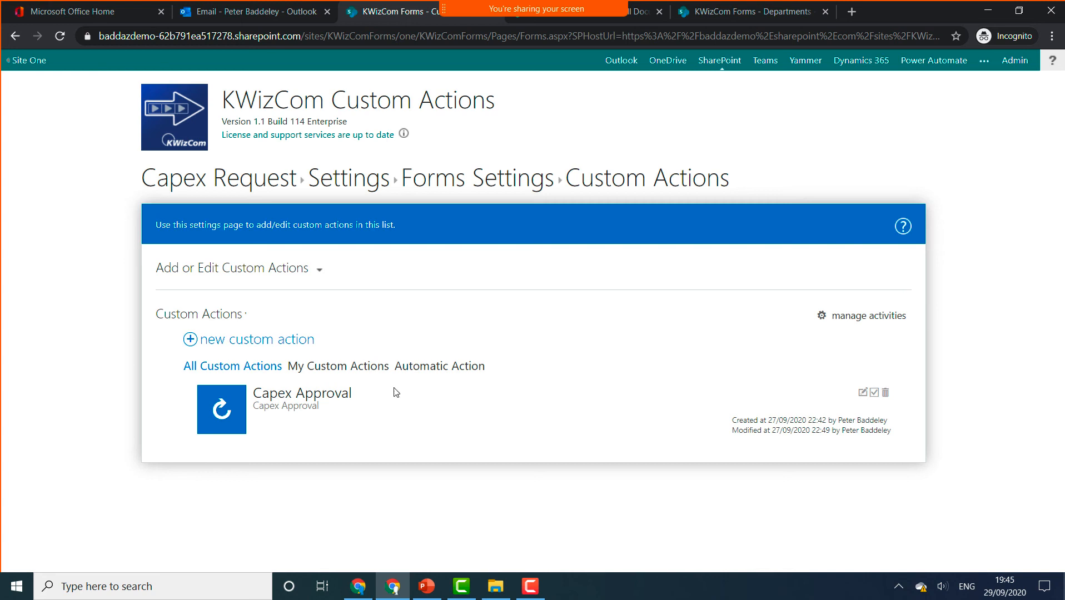
- Append a Create Task activity to the Capex Approval custom action's activities
click(862, 393)
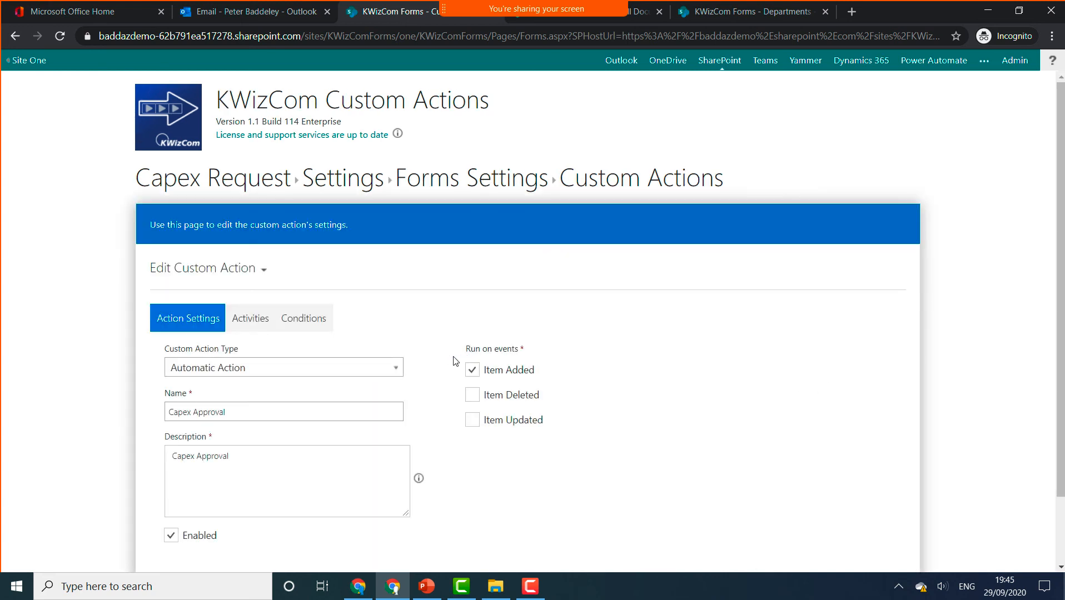
click(247, 318)
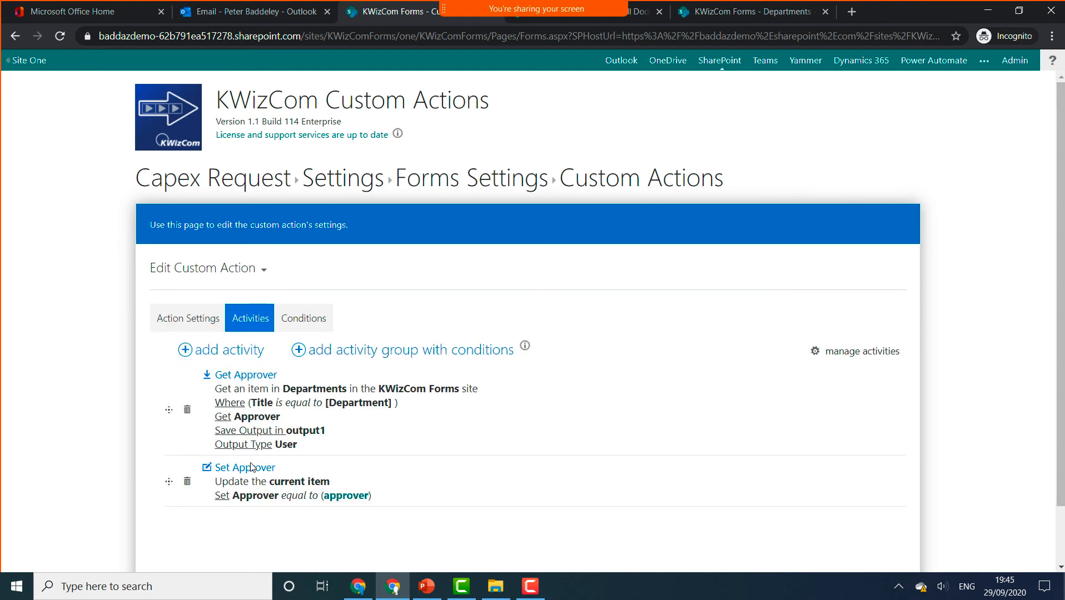
click(239, 356)
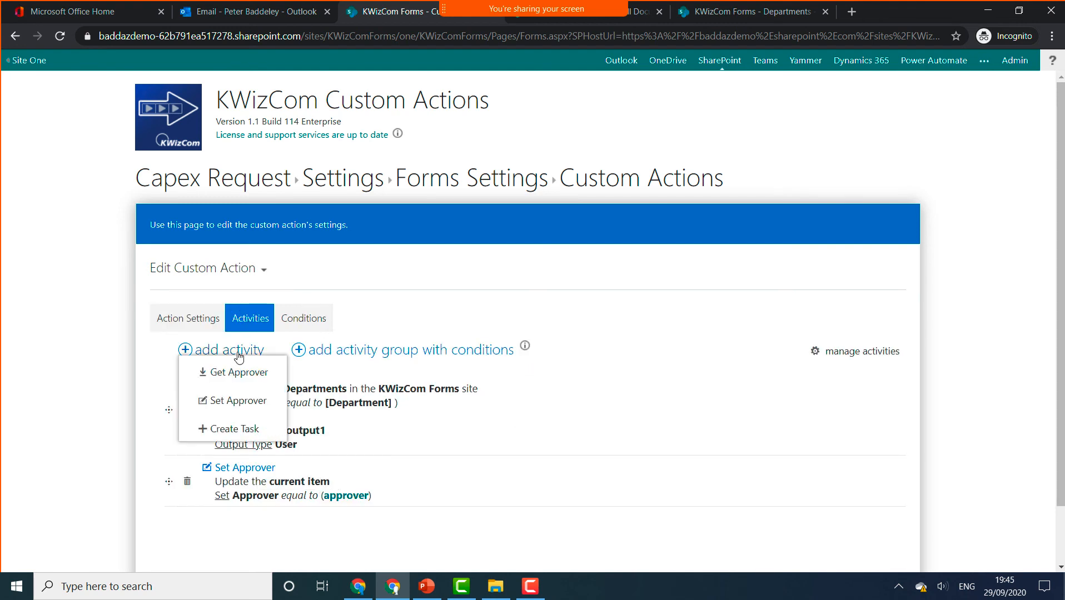
click(244, 426)
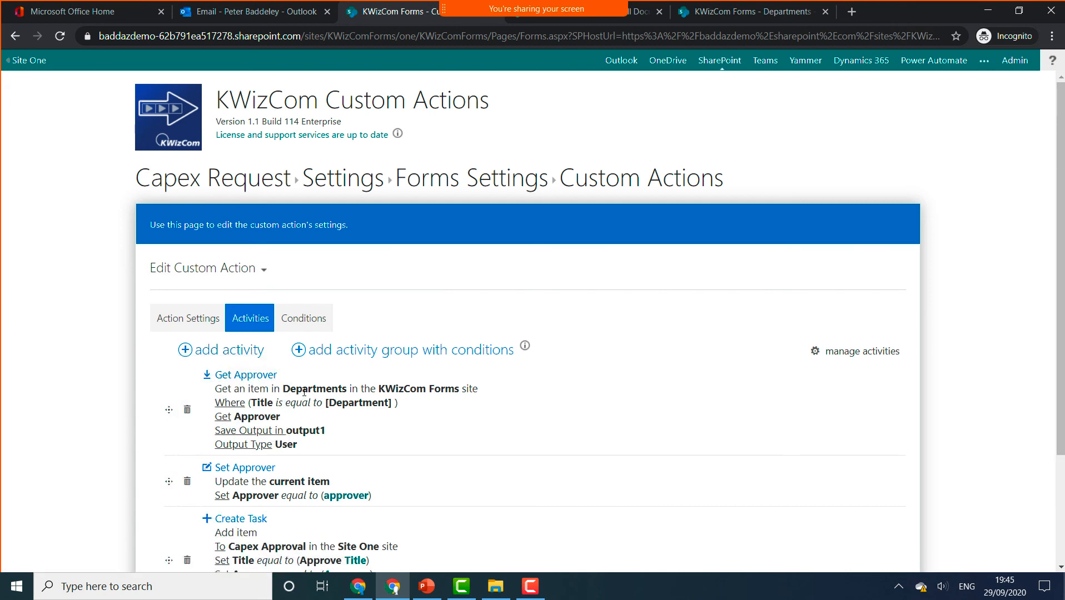
scroll(289, 439, down, 3)
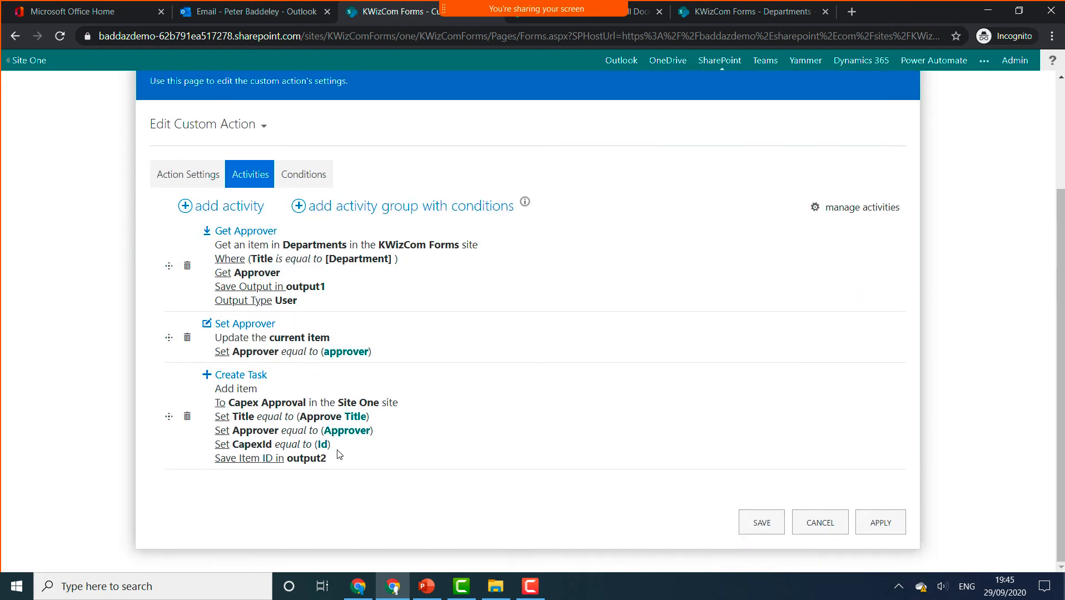
- Map the task Title to the request's Title column and Approver to the output1 token
click(356, 417)
click(397, 258)
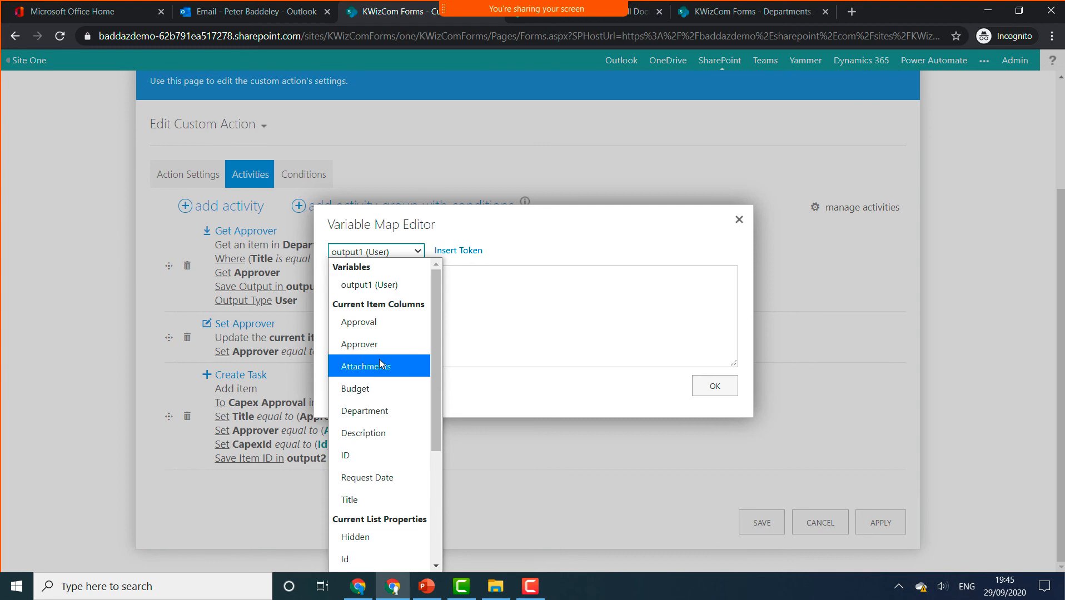
click(366, 499)
click(445, 251)
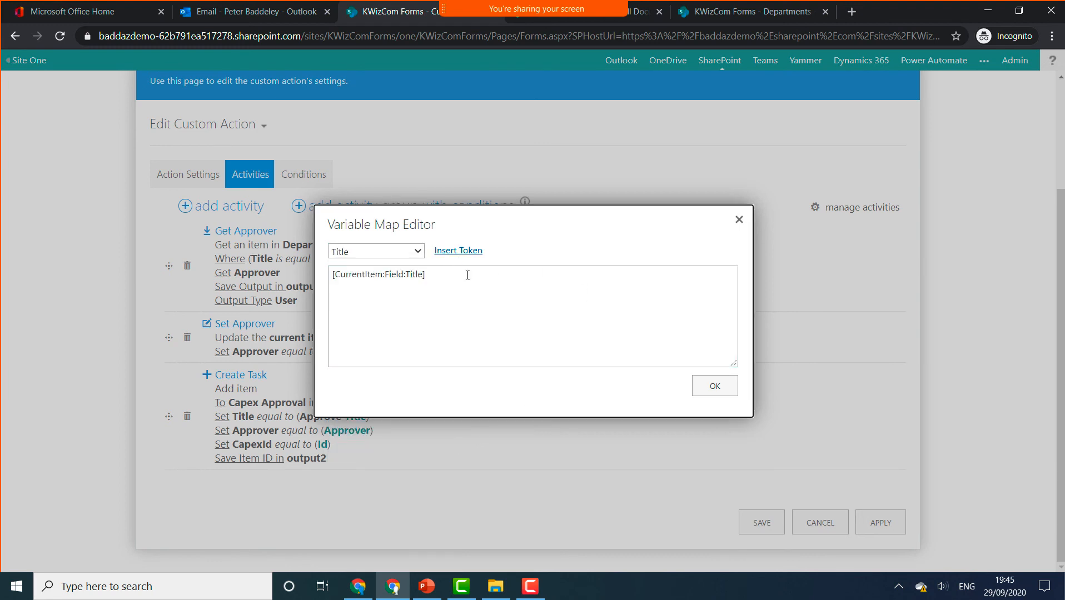
click(699, 387)
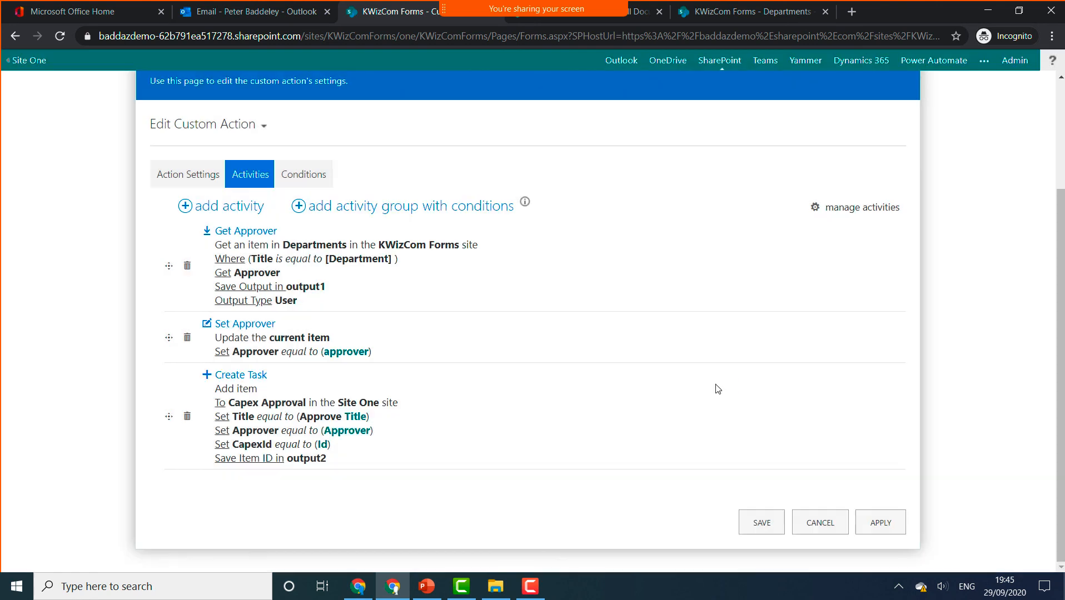
click(344, 436)
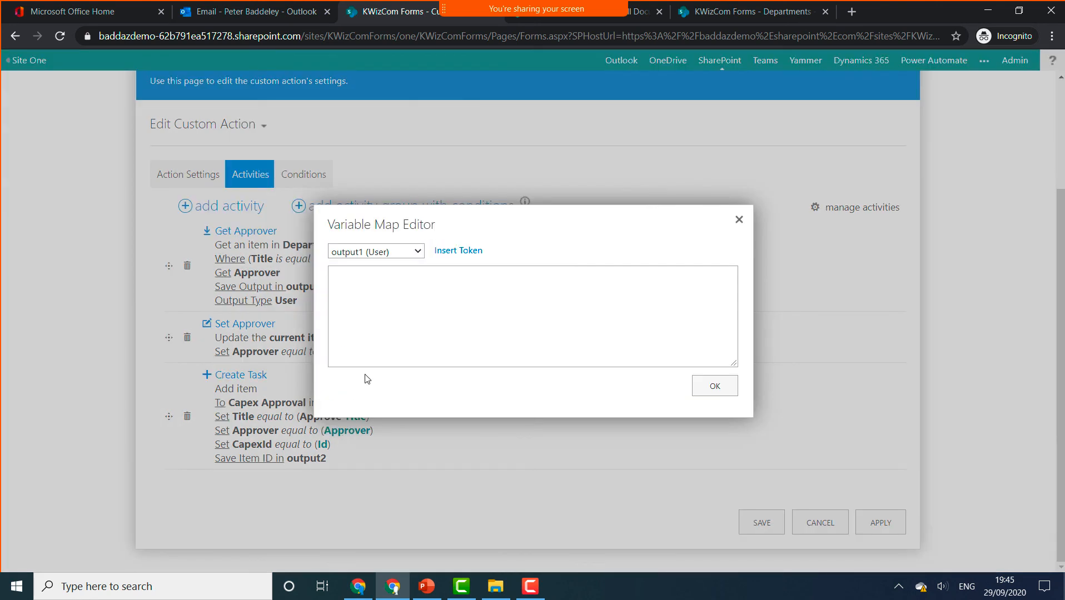
click(443, 257)
click(715, 386)
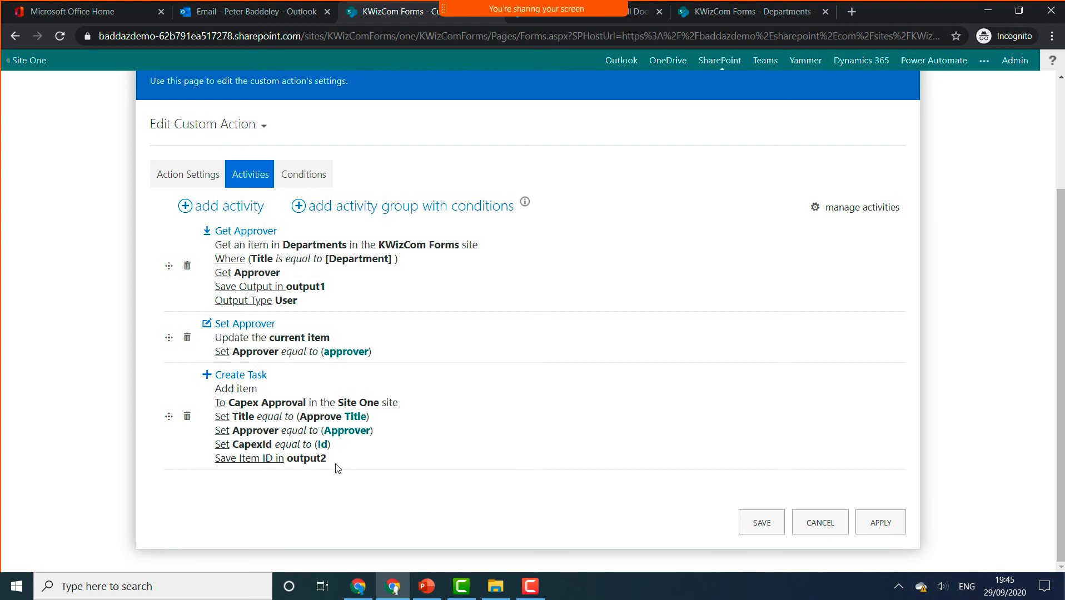
- Map CapexId to the request's ID column and save the custom action
click(322, 444)
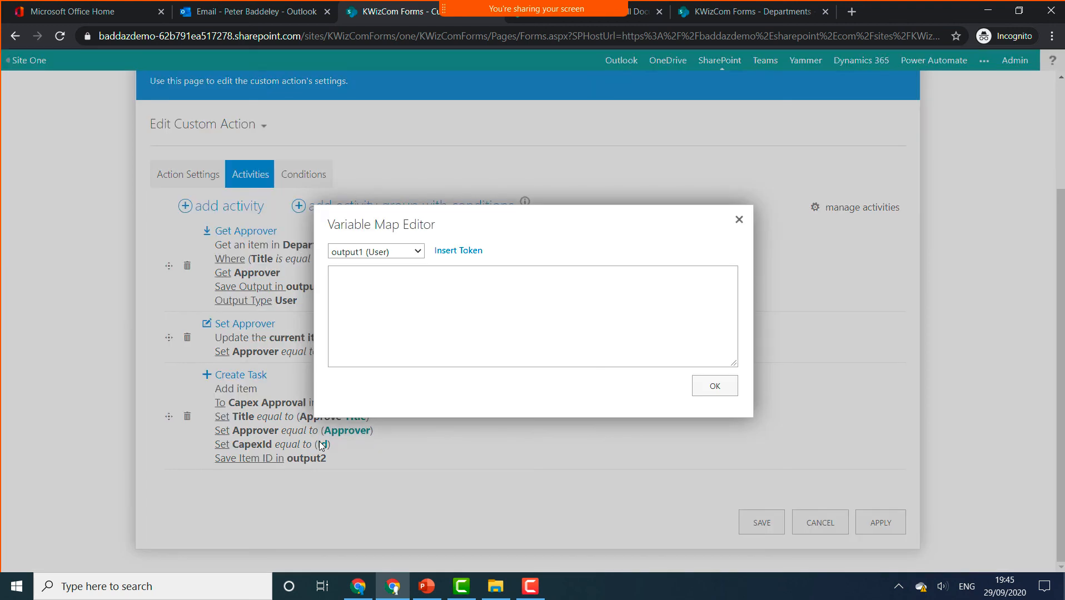
click(396, 256)
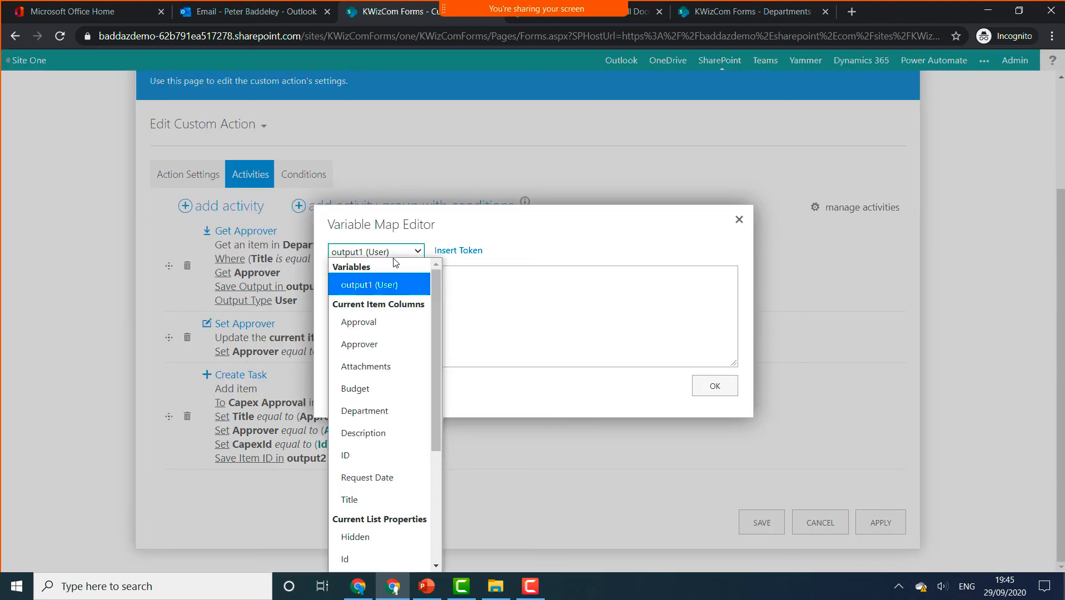
click(356, 455)
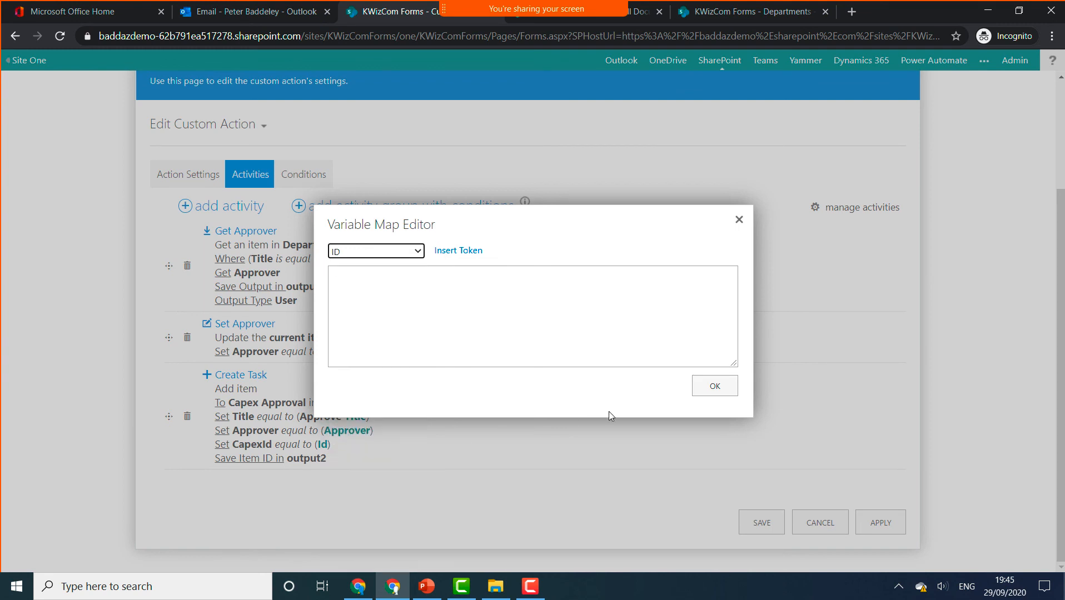
click(470, 251)
click(714, 386)
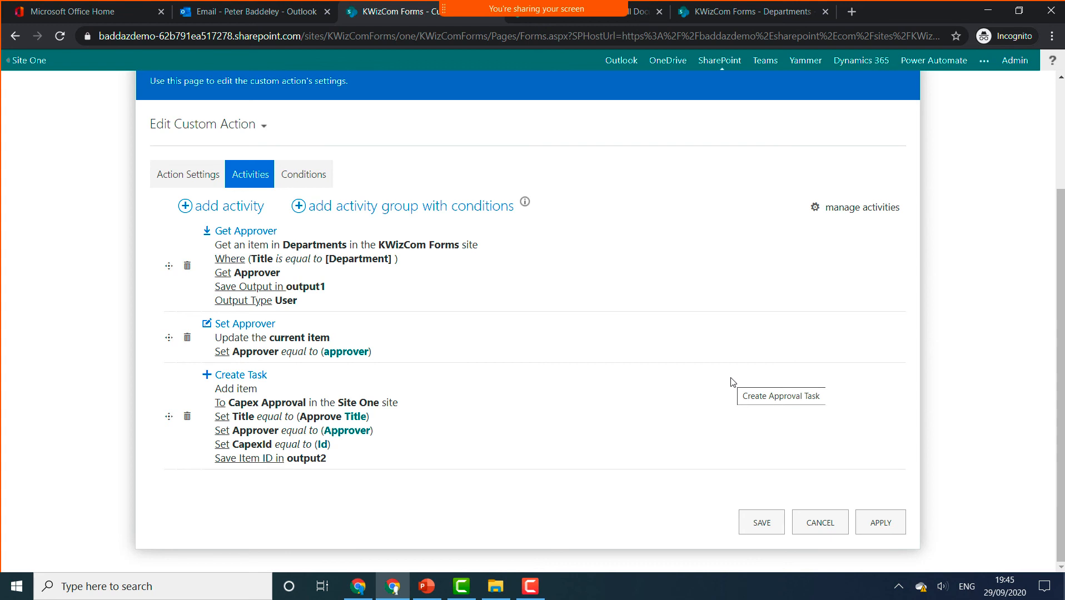
click(775, 521)
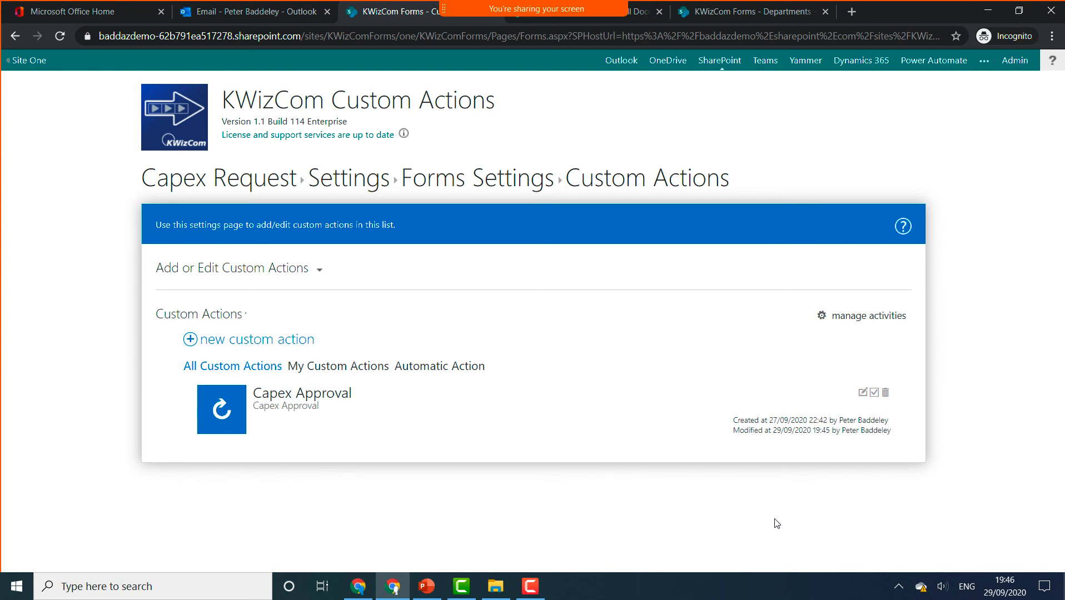
- In Capex Approval's KWizCom Forms Activities, delete the Update Capex activity and confirm with OK
click(266, 183)
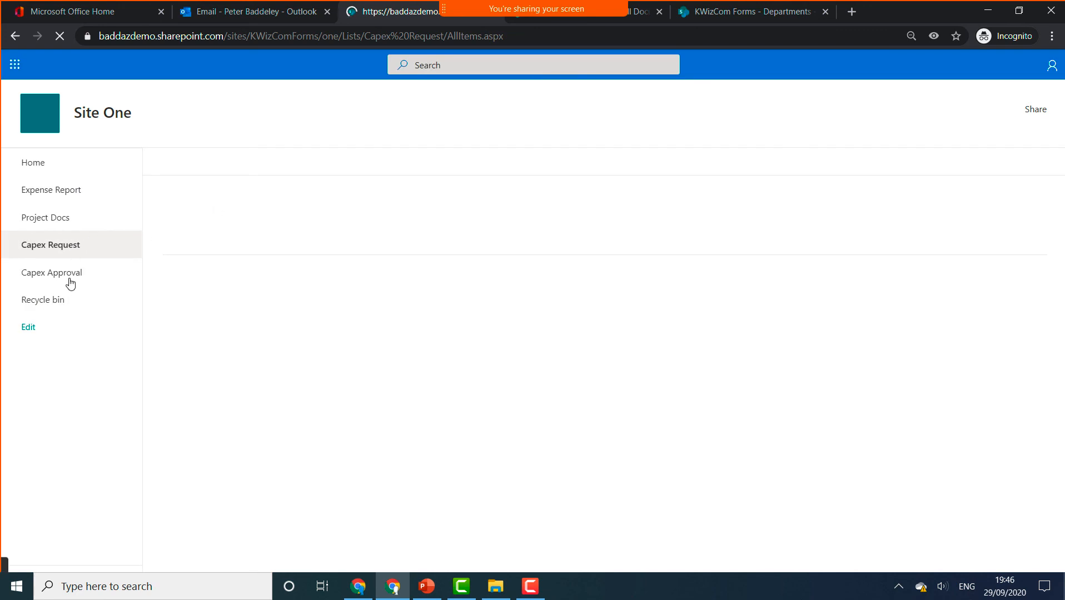
click(69, 281)
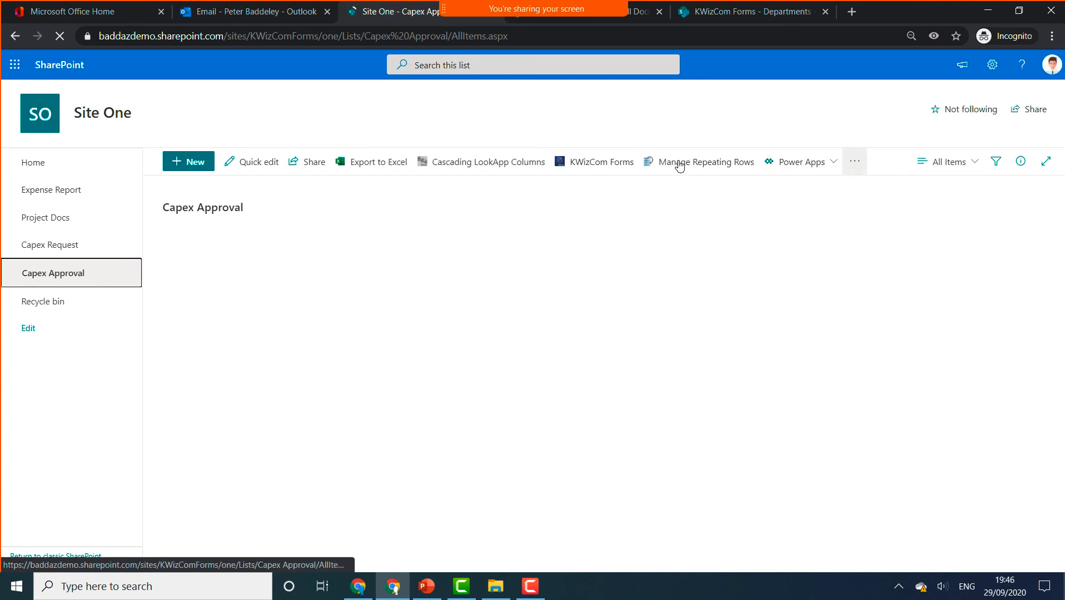
click(593, 163)
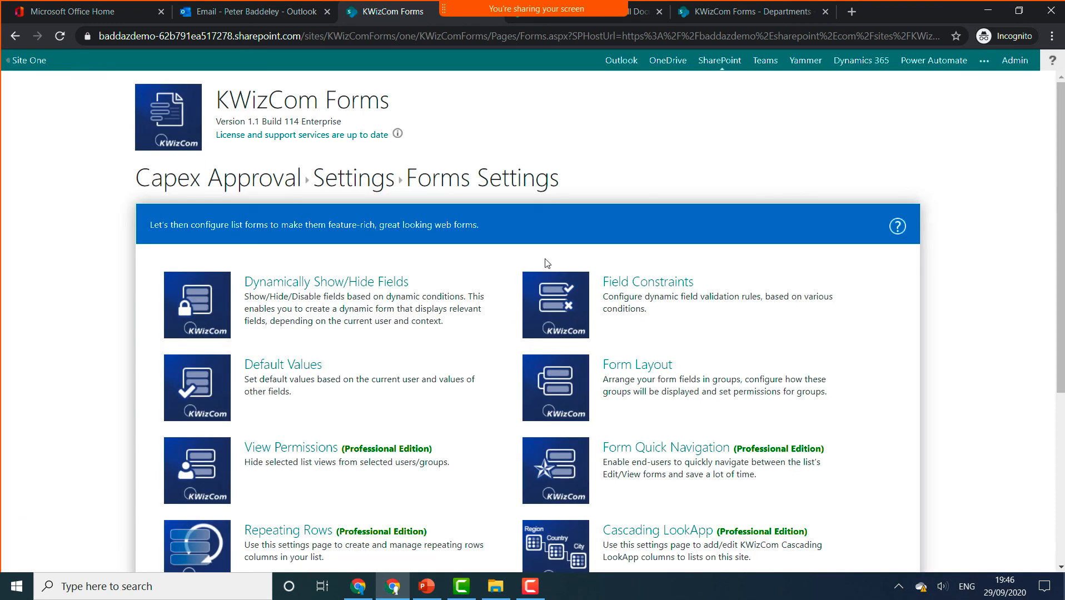
scroll(525, 294, down, 3)
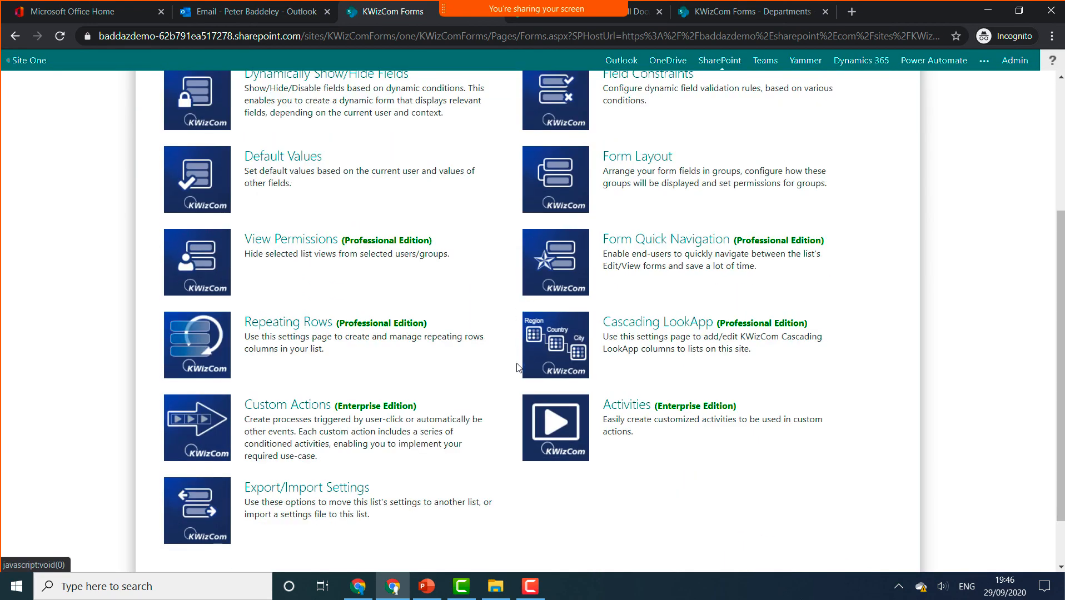
click(544, 431)
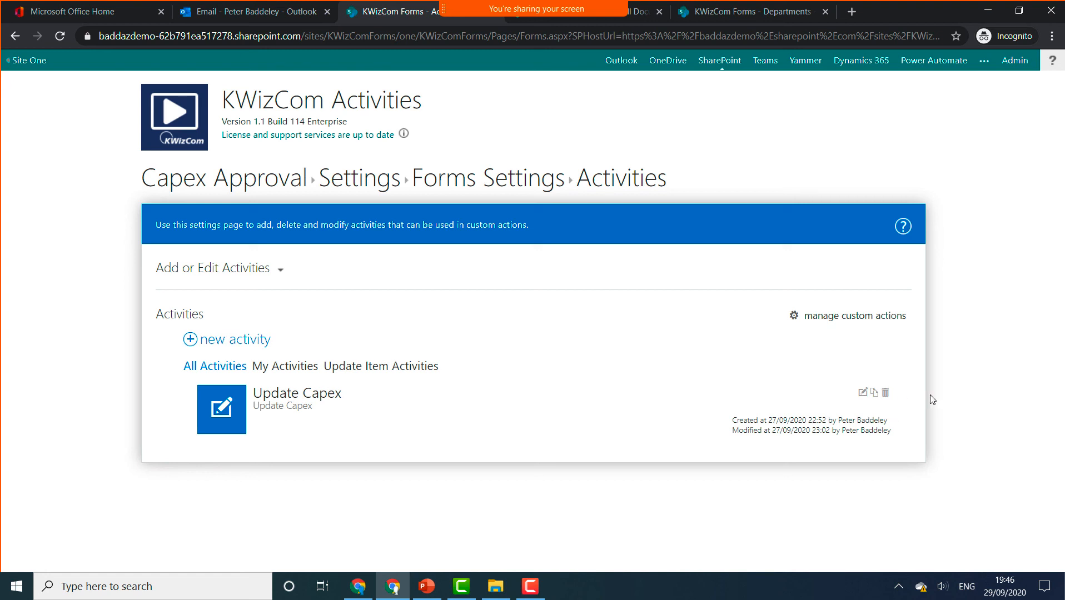
click(886, 393)
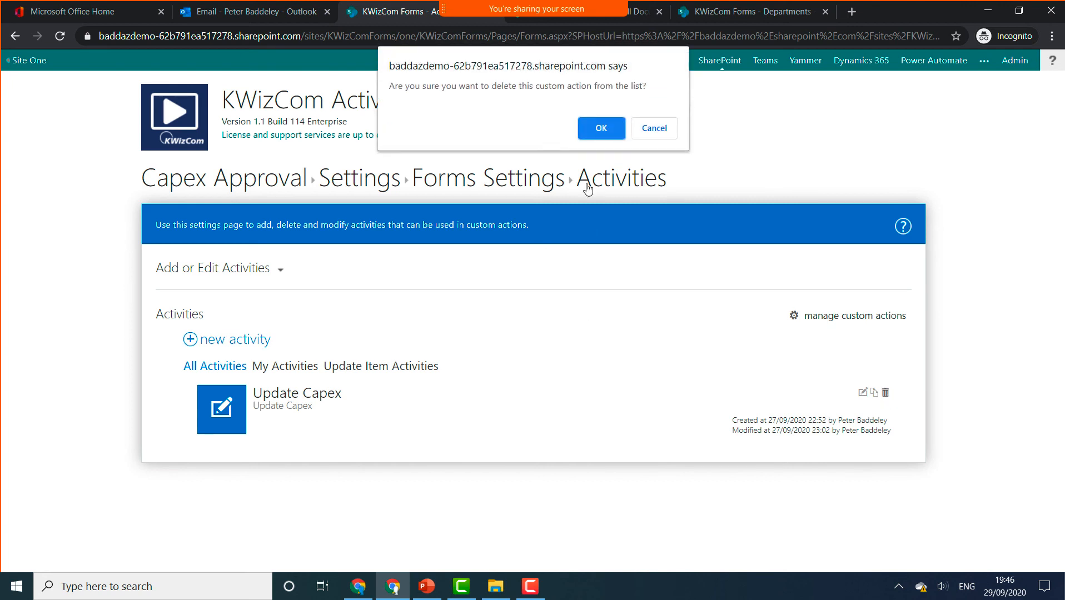
click(603, 123)
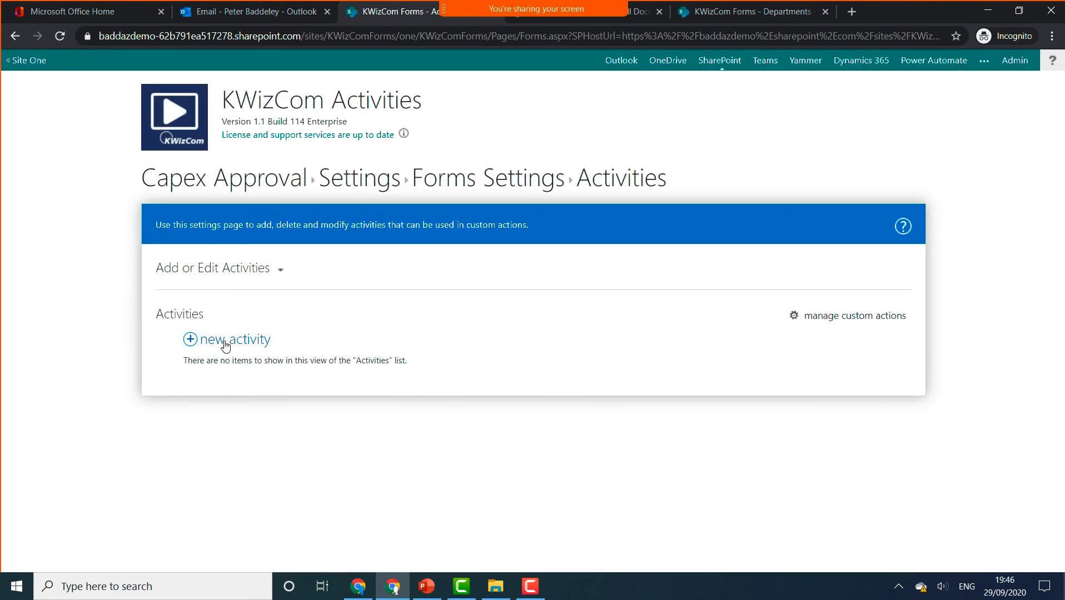
- Start a new activity with Update Item as its activity type
click(228, 342)
click(264, 369)
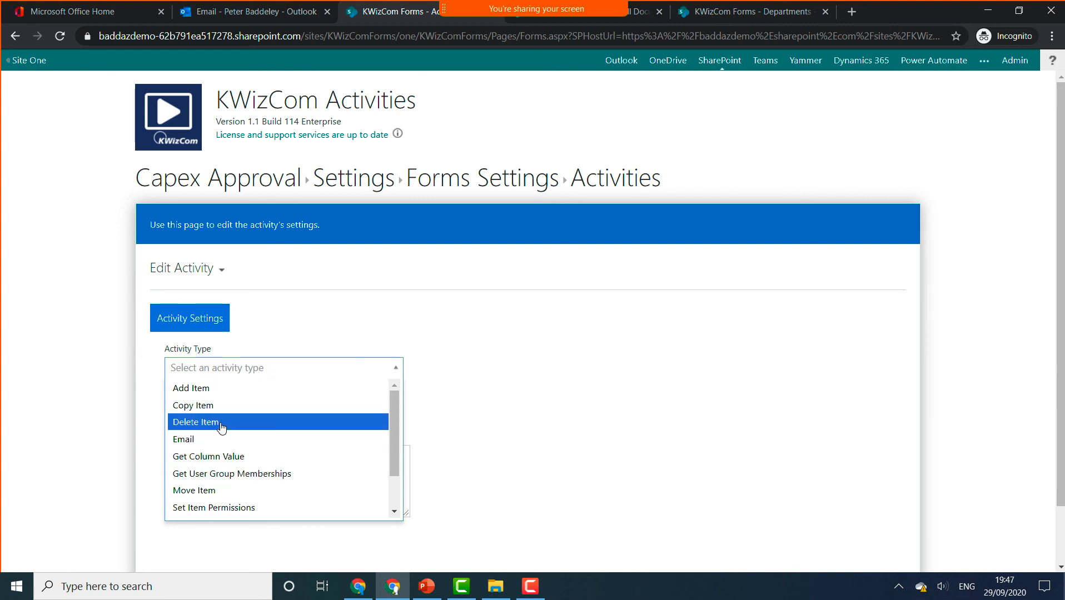
scroll(220, 423, down, 1)
click(203, 477)
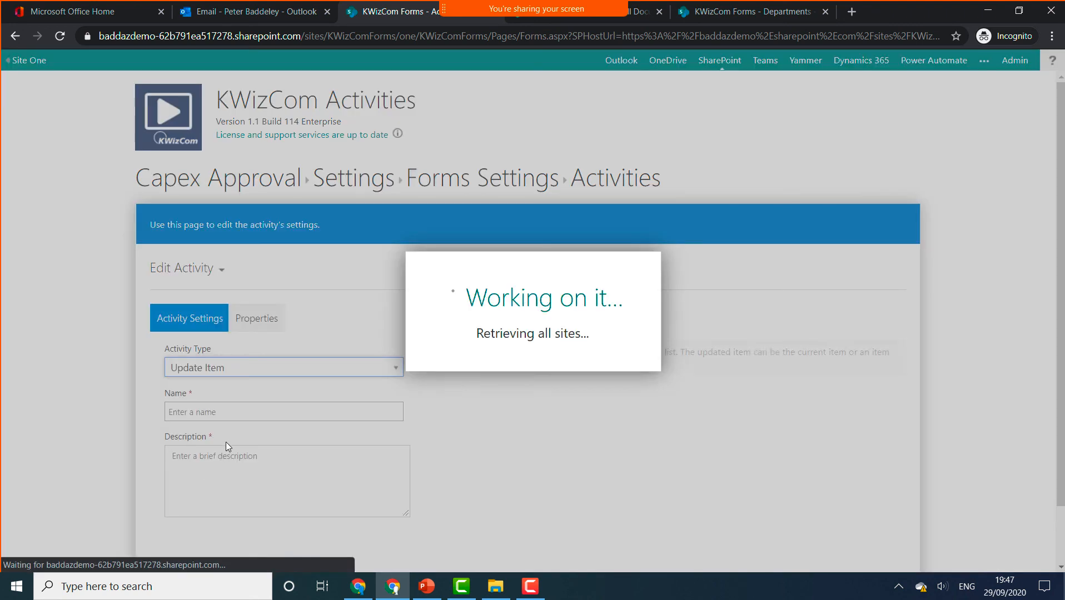
- Name the activity 'Update Capex' and reuse that text as its description
click(254, 413)
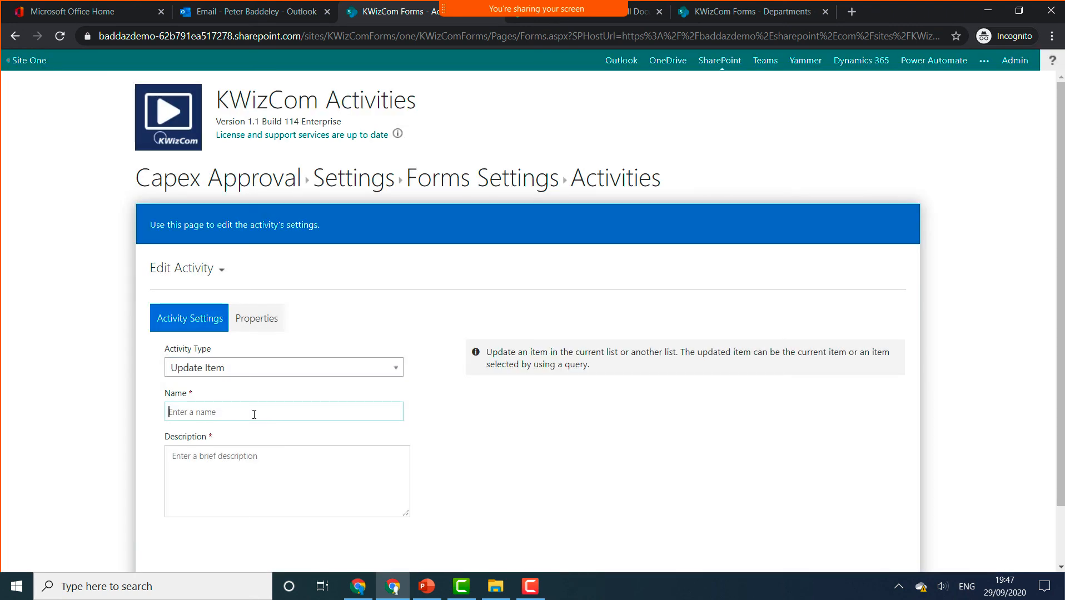
text(Update Capex)
key(ctrl+a)
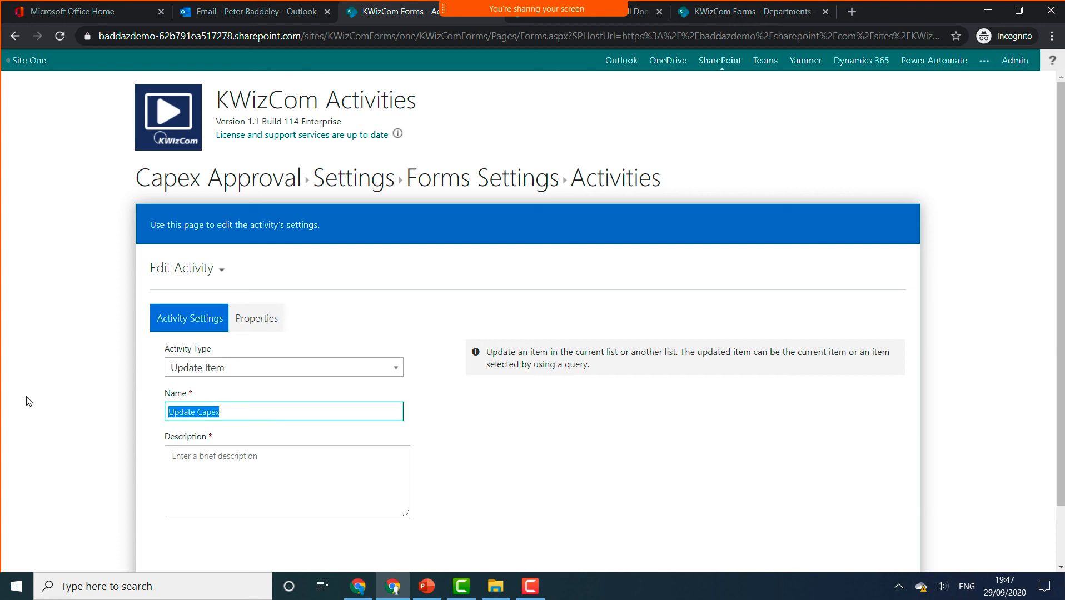
key(ctrl+c)
click(295, 492)
key(ctrl+v)
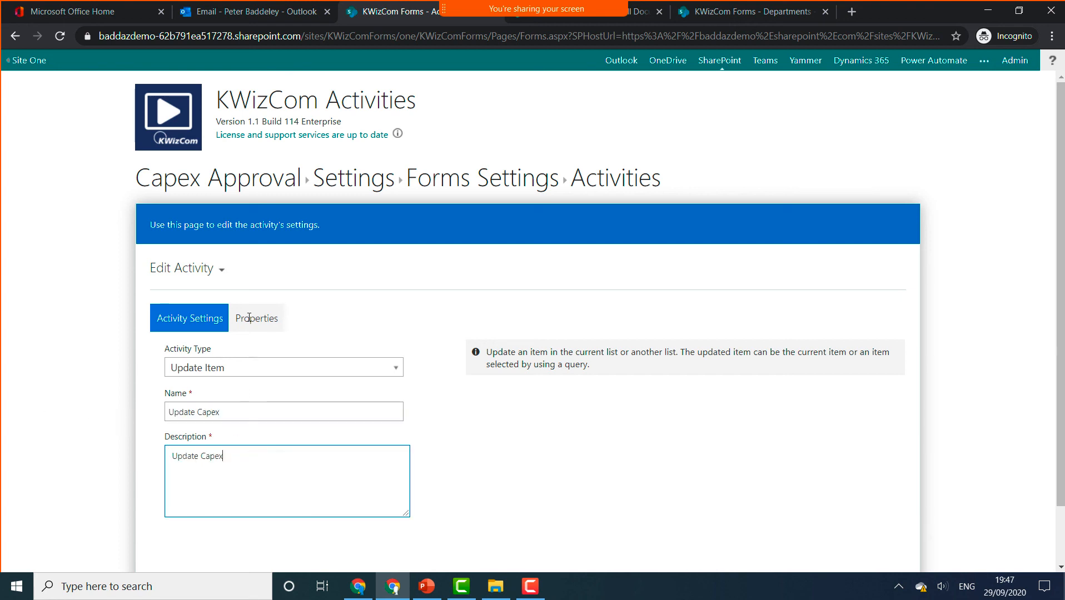
click(249, 318)
- Make the activity update a different item, in the Capex Request list
click(238, 365)
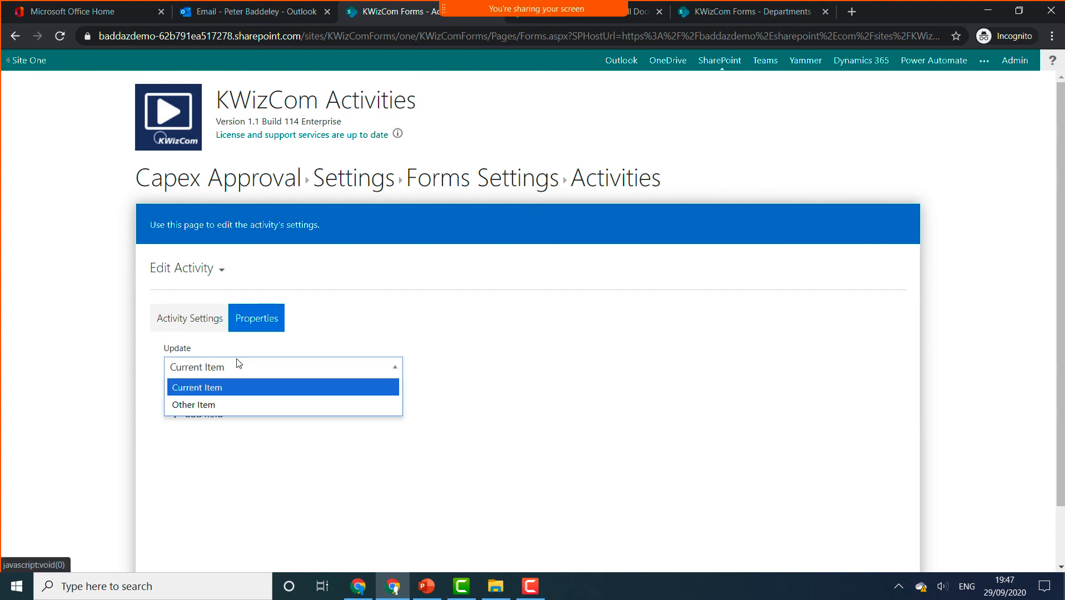
click(227, 405)
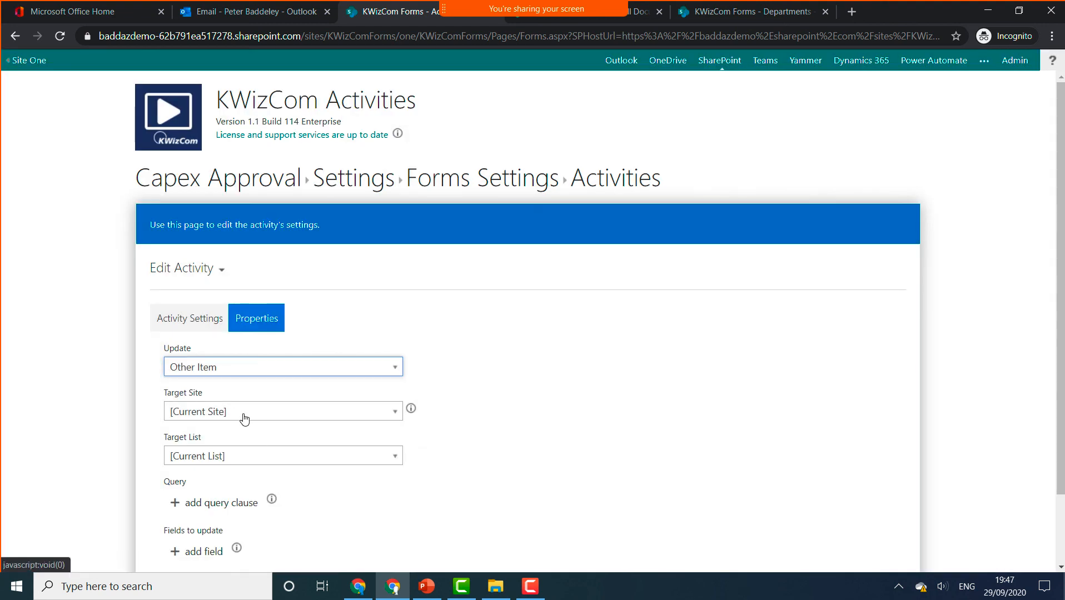
click(264, 461)
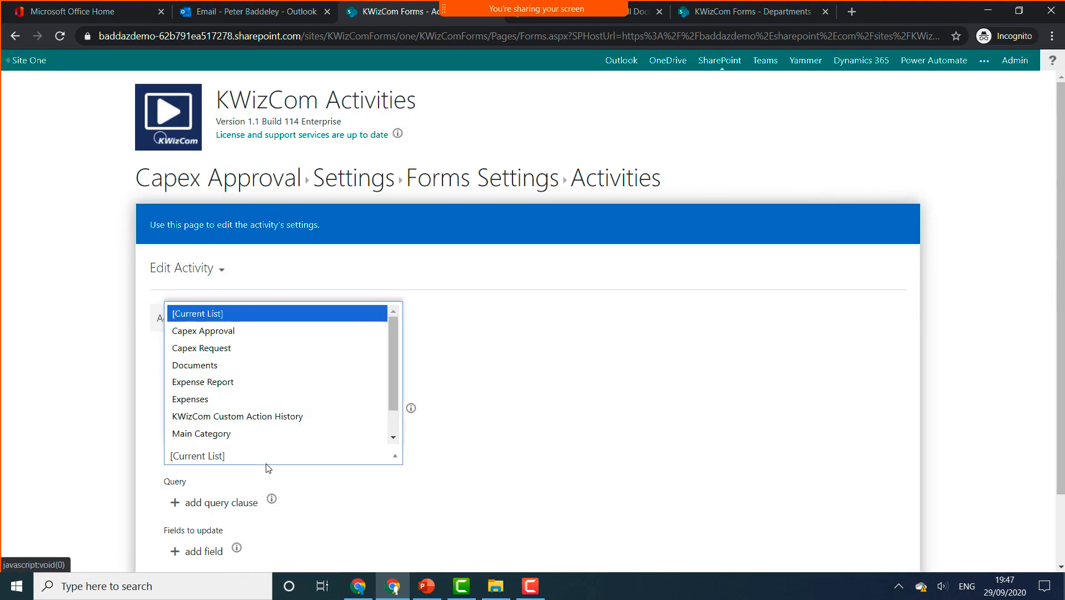
click(234, 348)
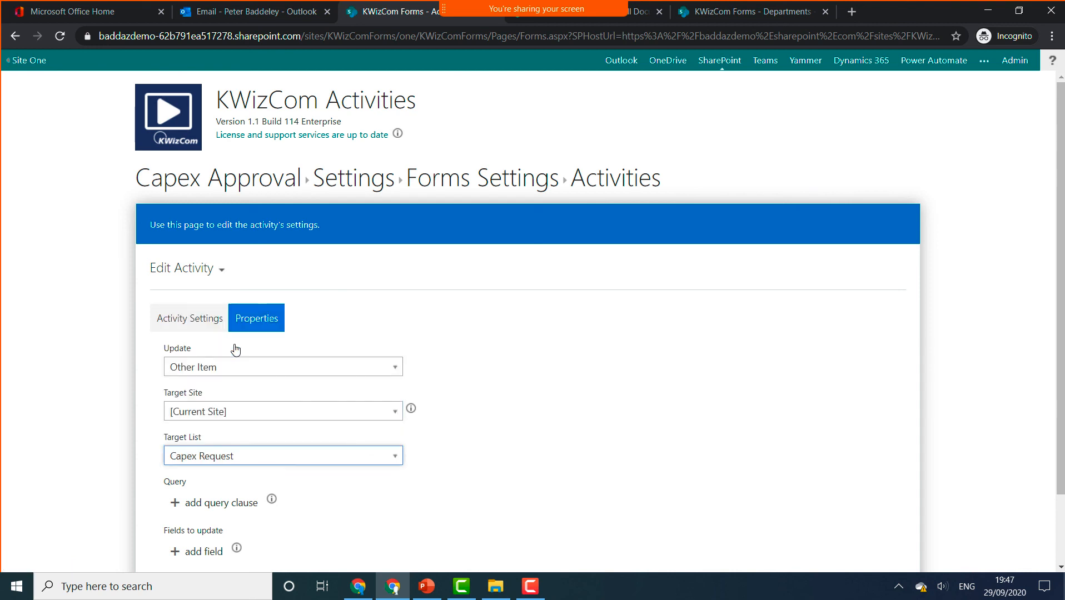
- Add a query clause matching ID equal to [CapexId], then add Approval as a field to update
click(222, 500)
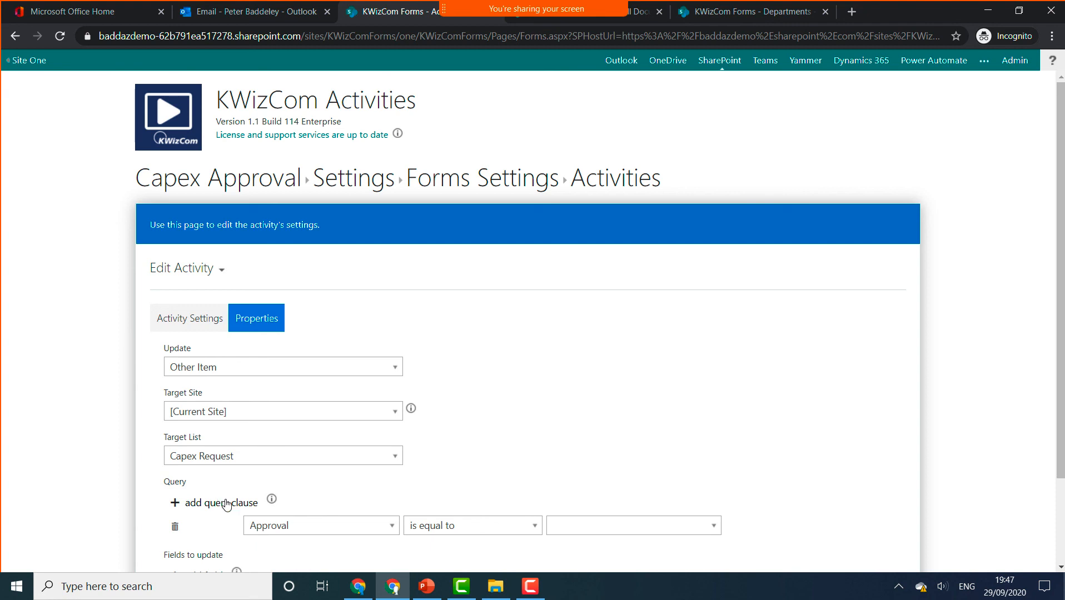
click(326, 532)
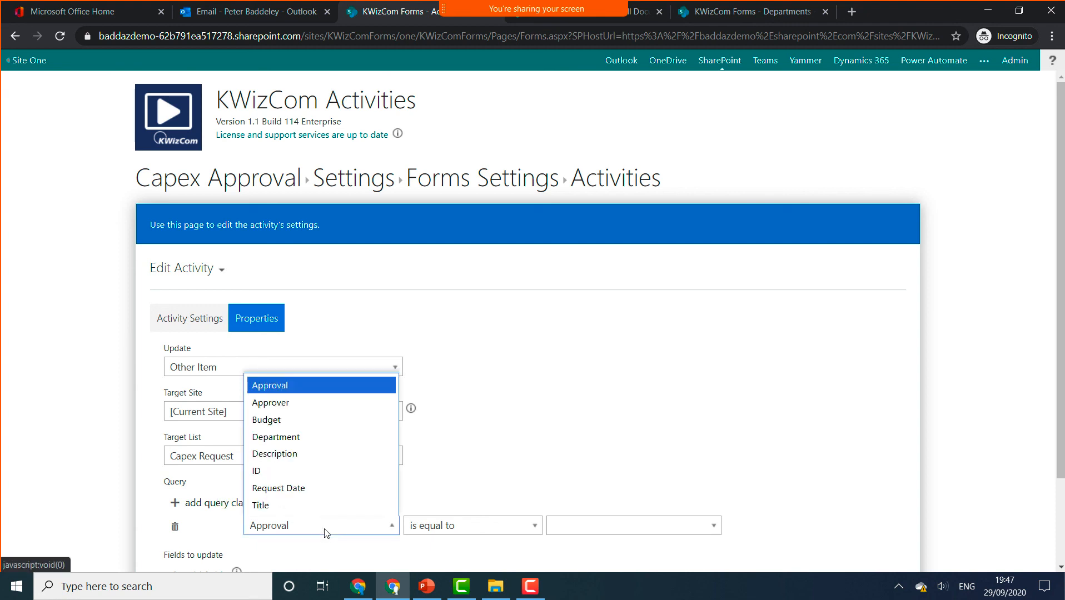
click(312, 472)
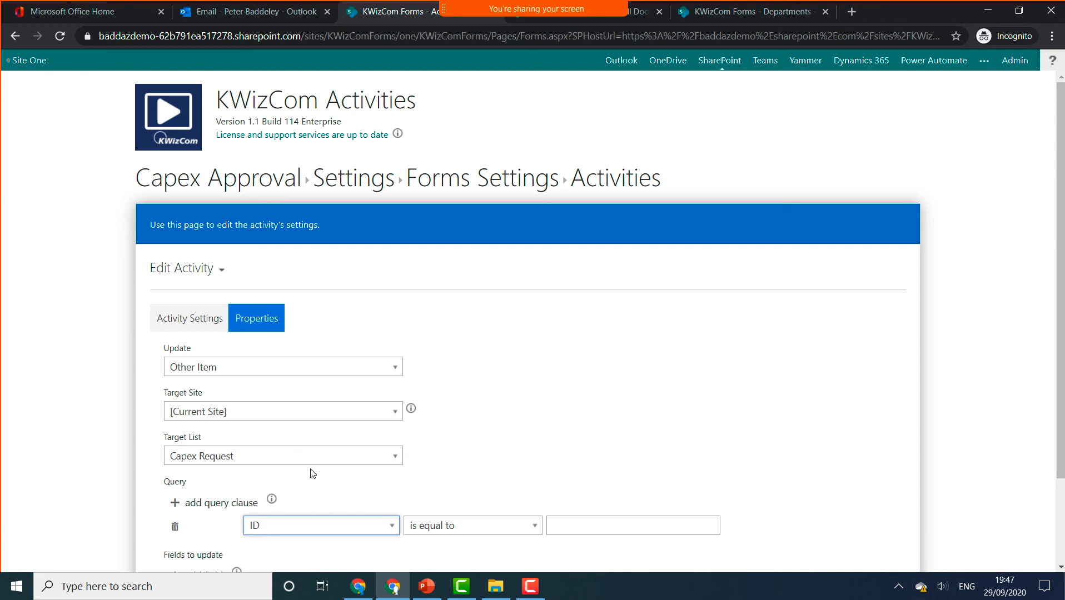
click(559, 523)
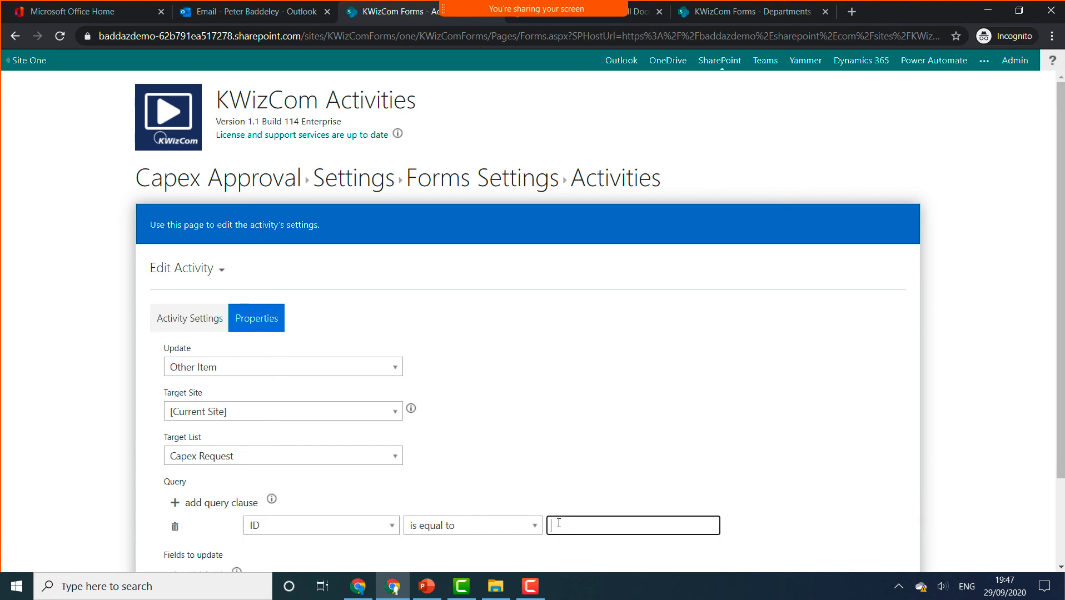
text([CapexId)
scroll(490, 442, down, 2)
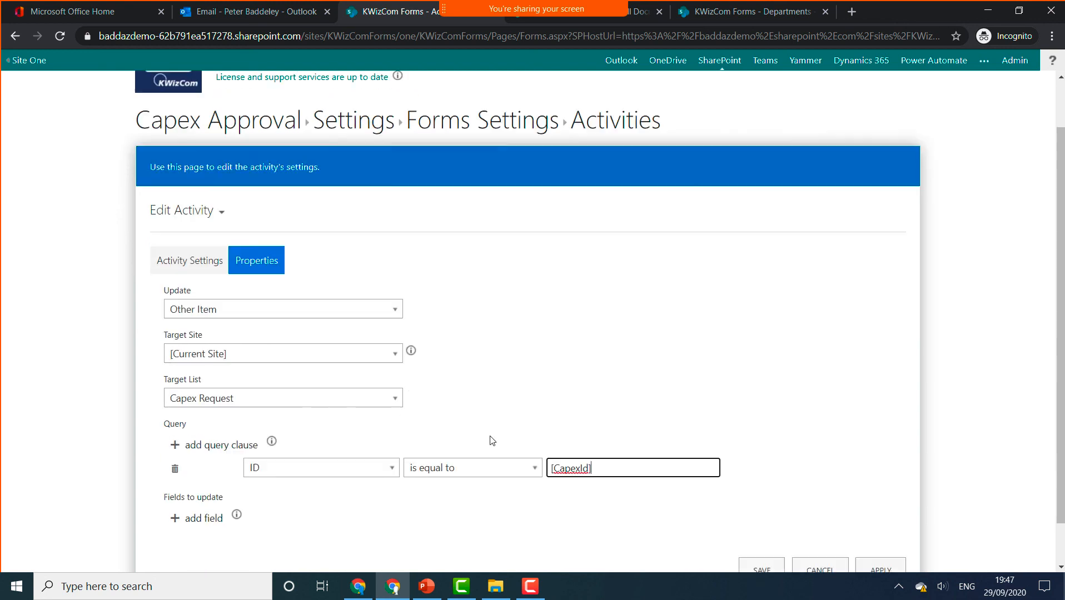
click(205, 470)
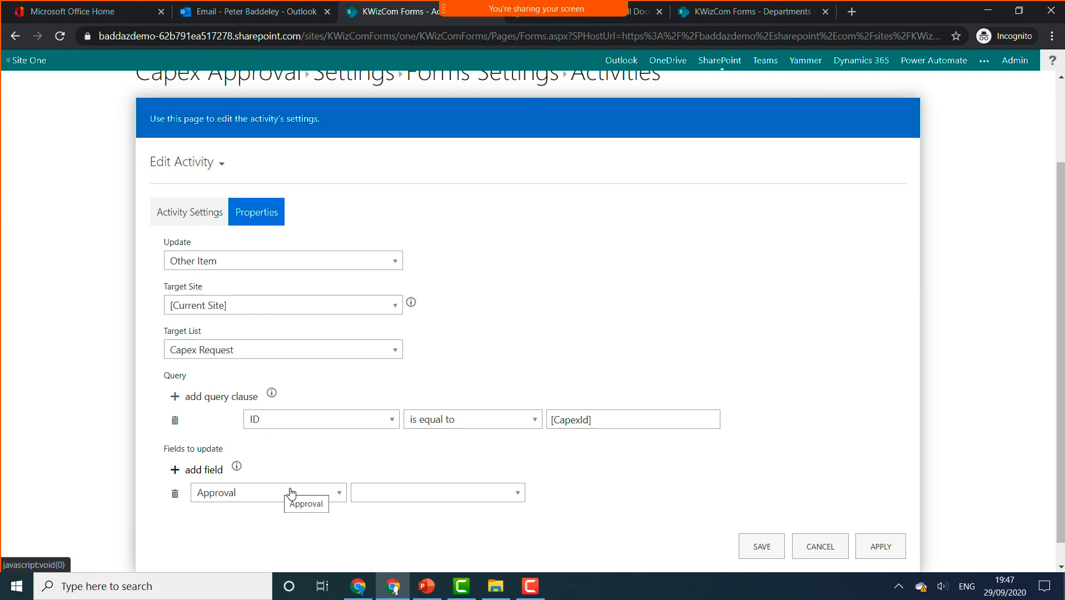
- Set the Approval field's value to [%outcome%] and save the Update Capex activity
click(424, 495)
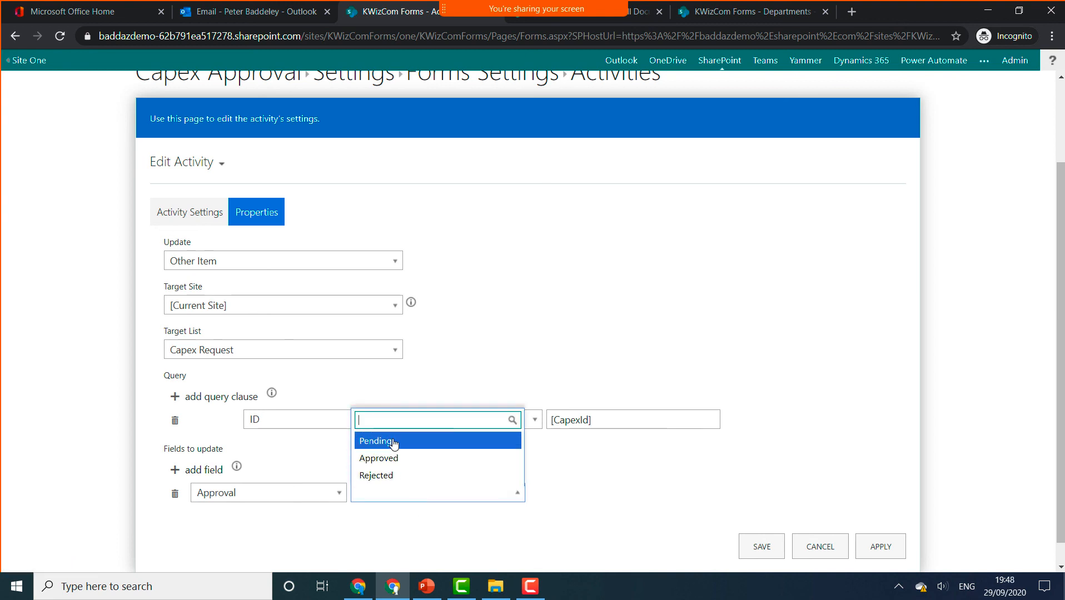
click(692, 472)
click(432, 493)
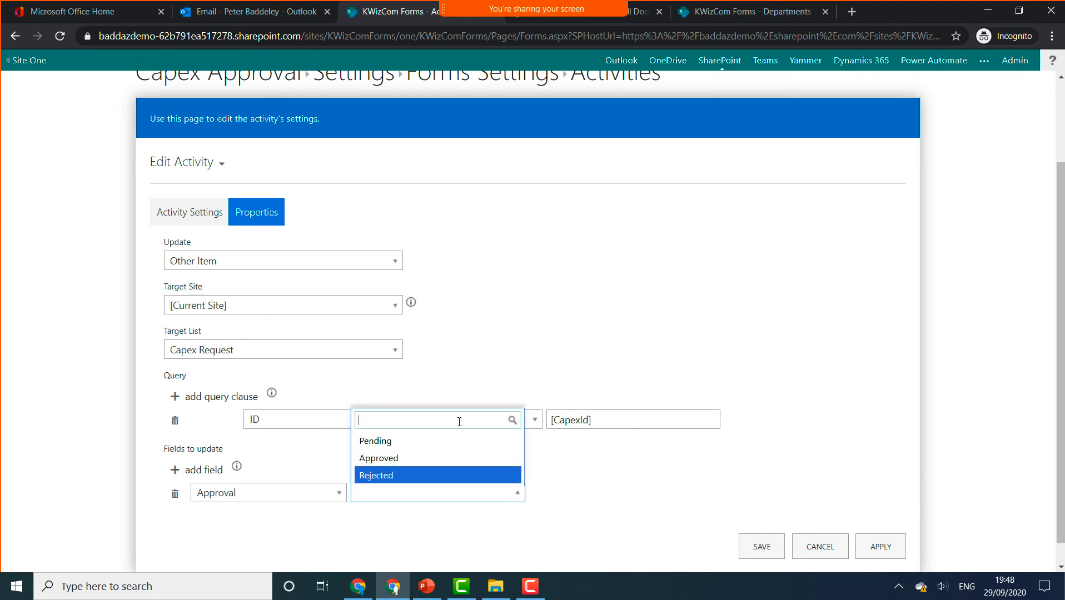
text([)
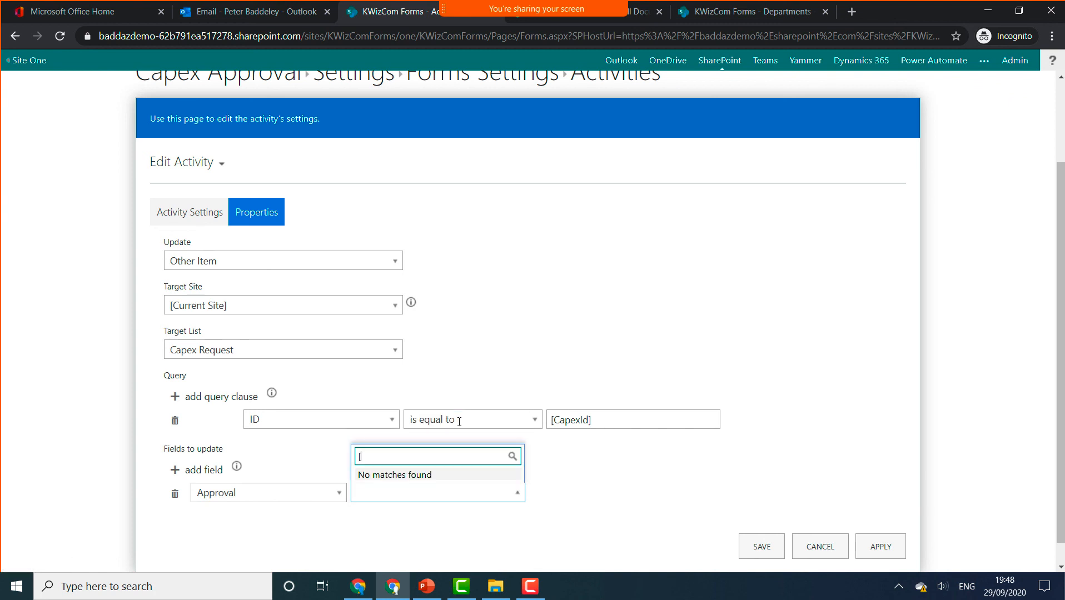
text(%outcome%])
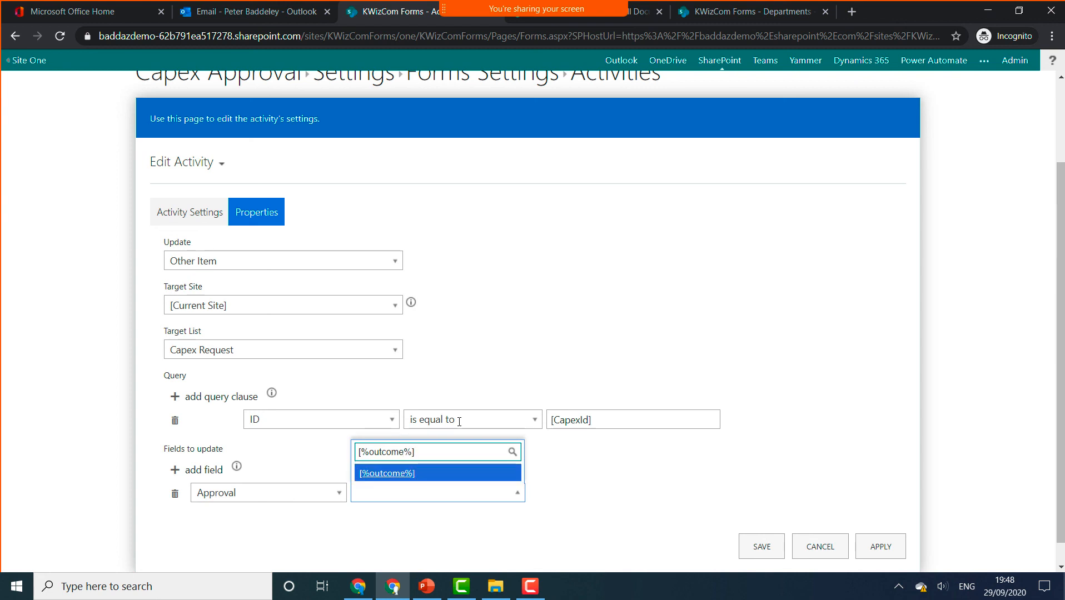
key(Return)
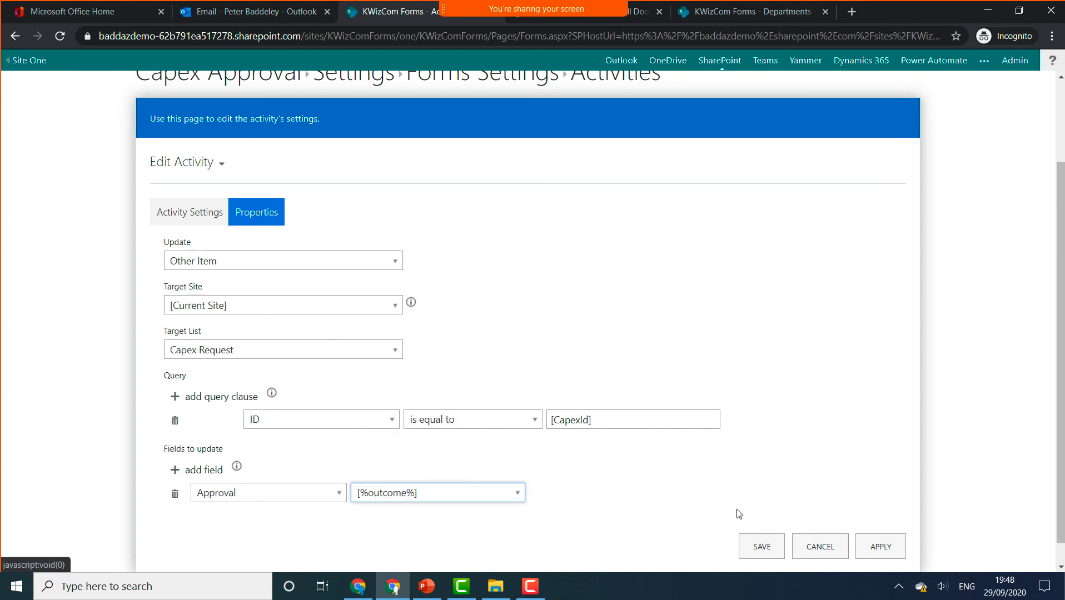
click(751, 550)
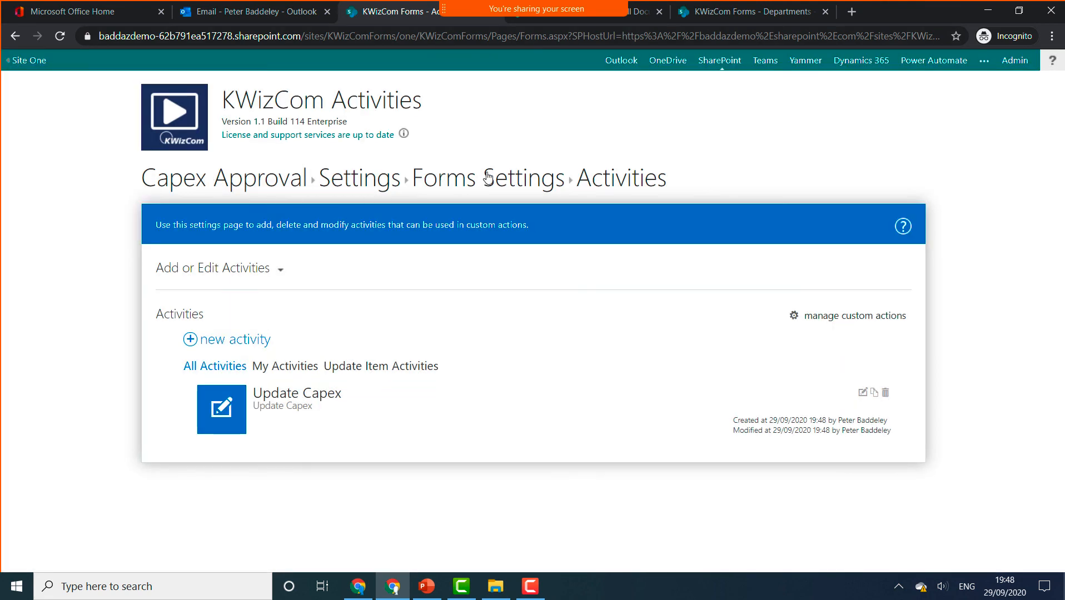
- Open the Approval Outcome custom action for editing from Forms Settings' Custom Actions
click(488, 177)
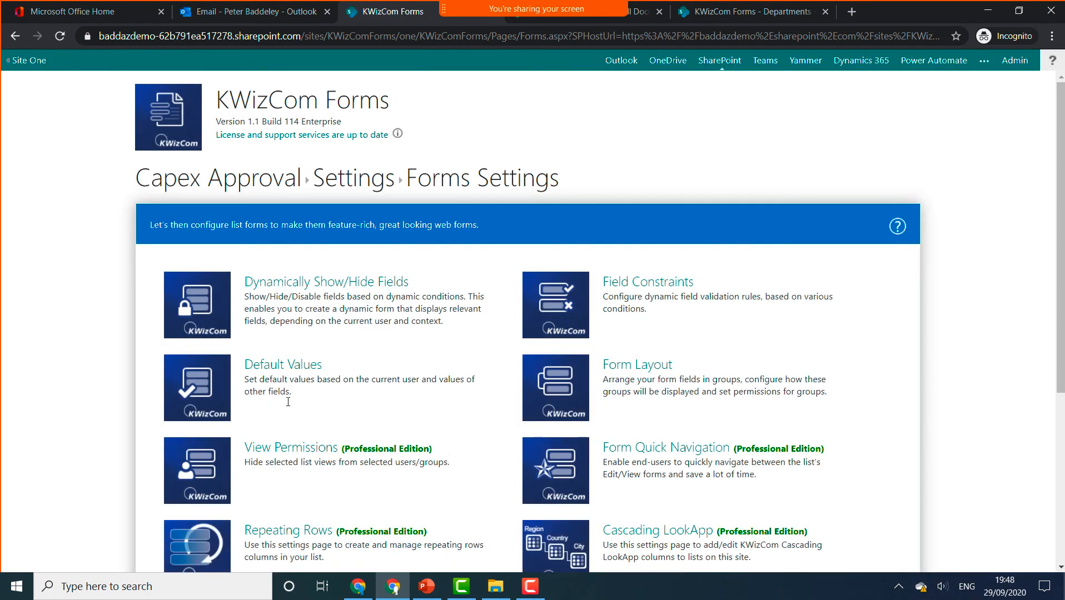
scroll(295, 409, down, 5)
click(283, 345)
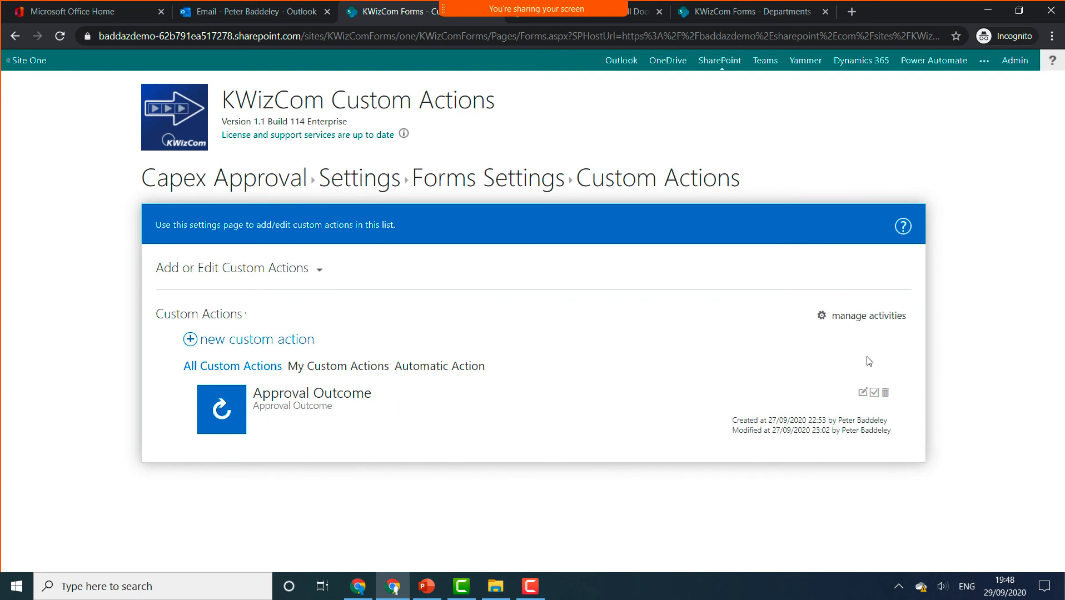
click(863, 393)
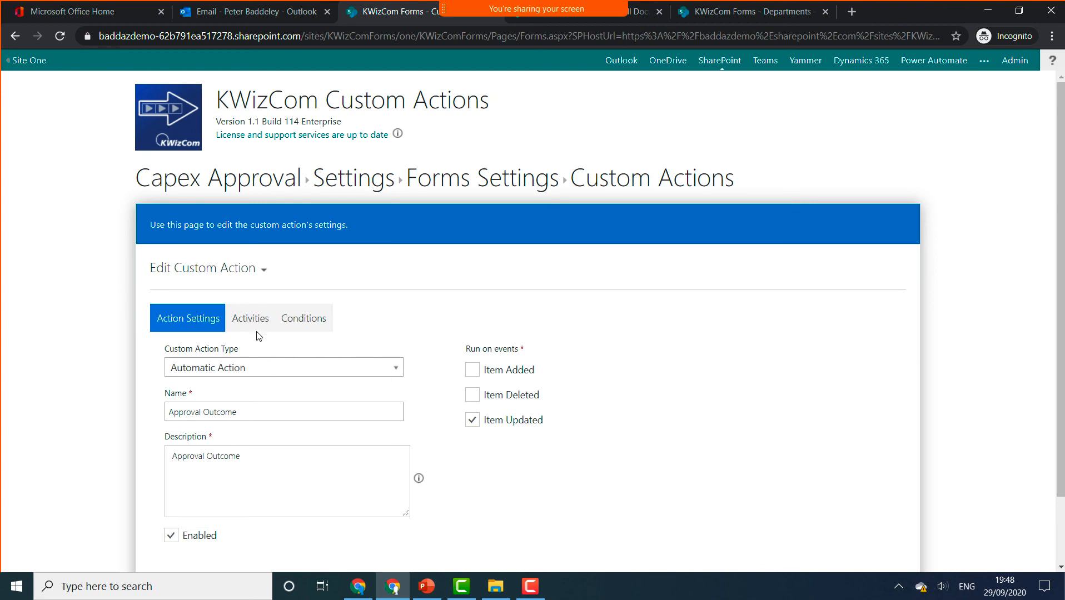
- Add the Update Capex activity to the Approval Outcome custom action
click(271, 328)
click(238, 351)
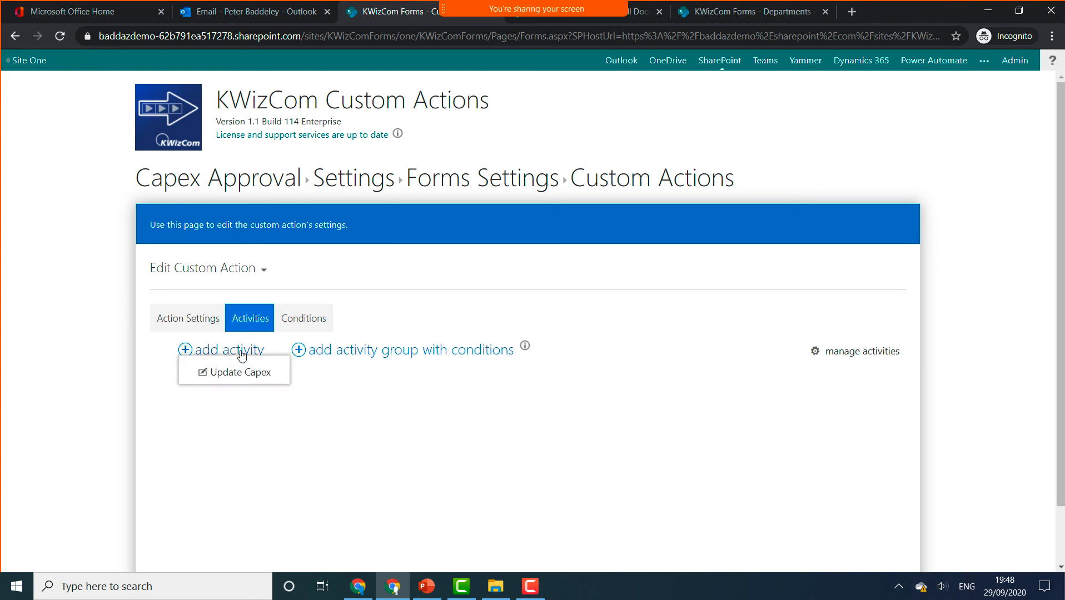
click(242, 372)
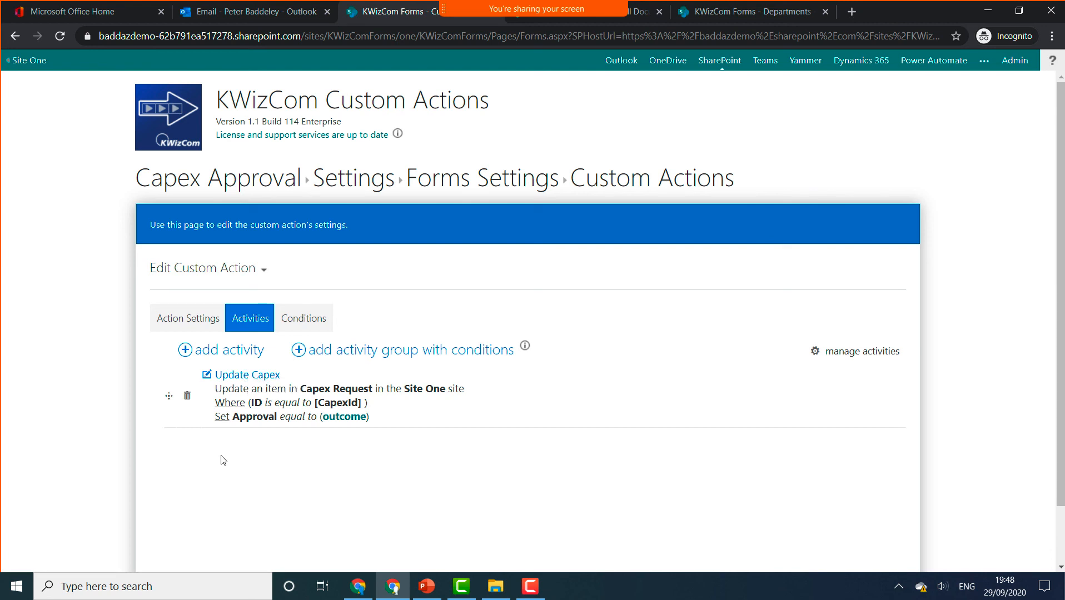
click(356, 420)
- Map the outcome variable to the Outcome column token and save the Approval Outcome custom action
click(384, 253)
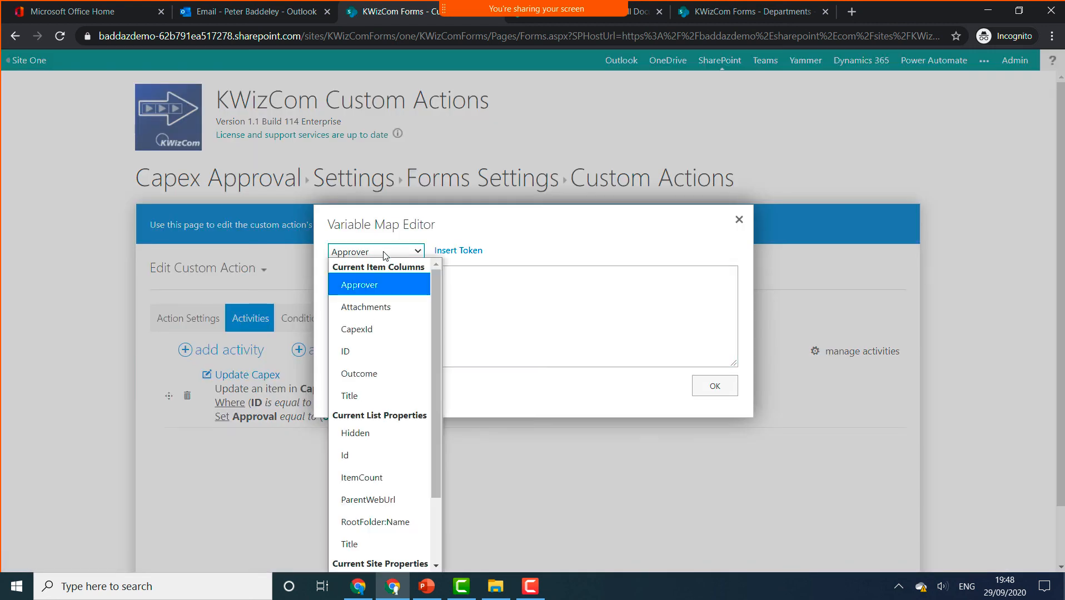
click(366, 375)
click(458, 250)
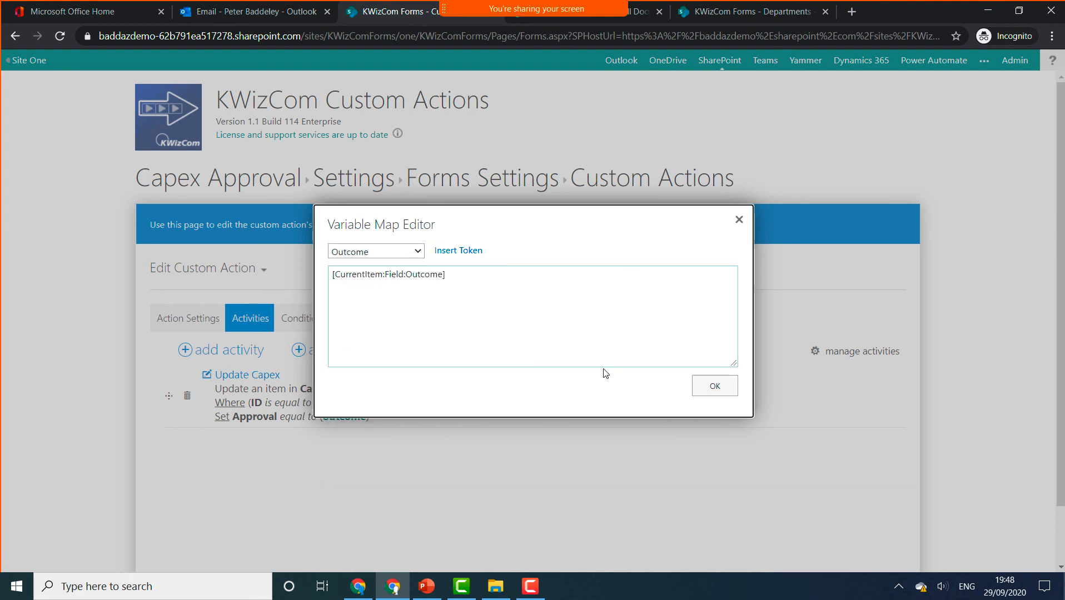
click(715, 386)
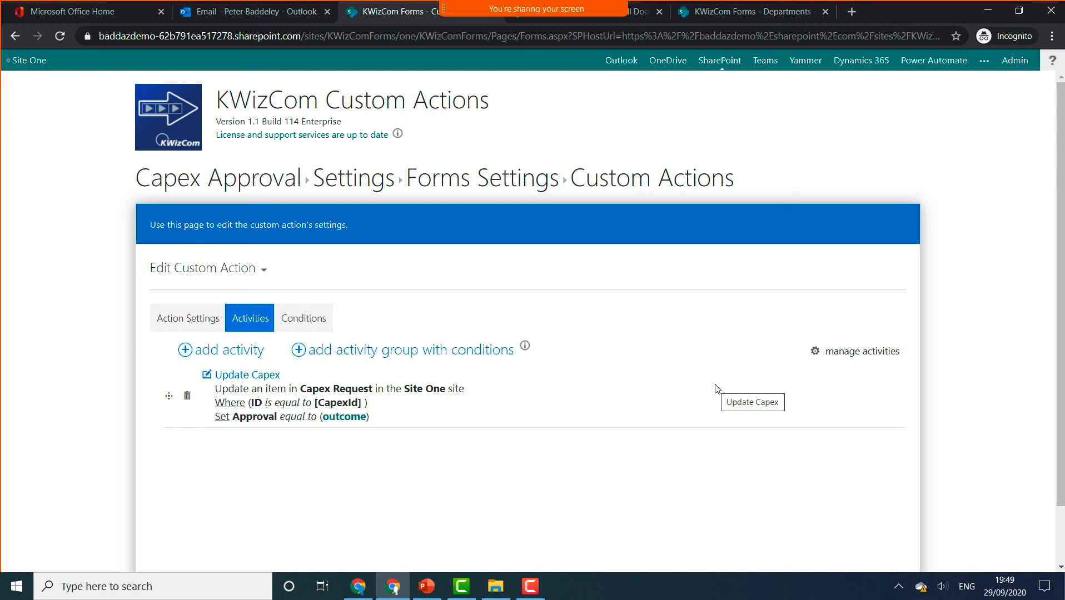
scroll(670, 390, down, 1)
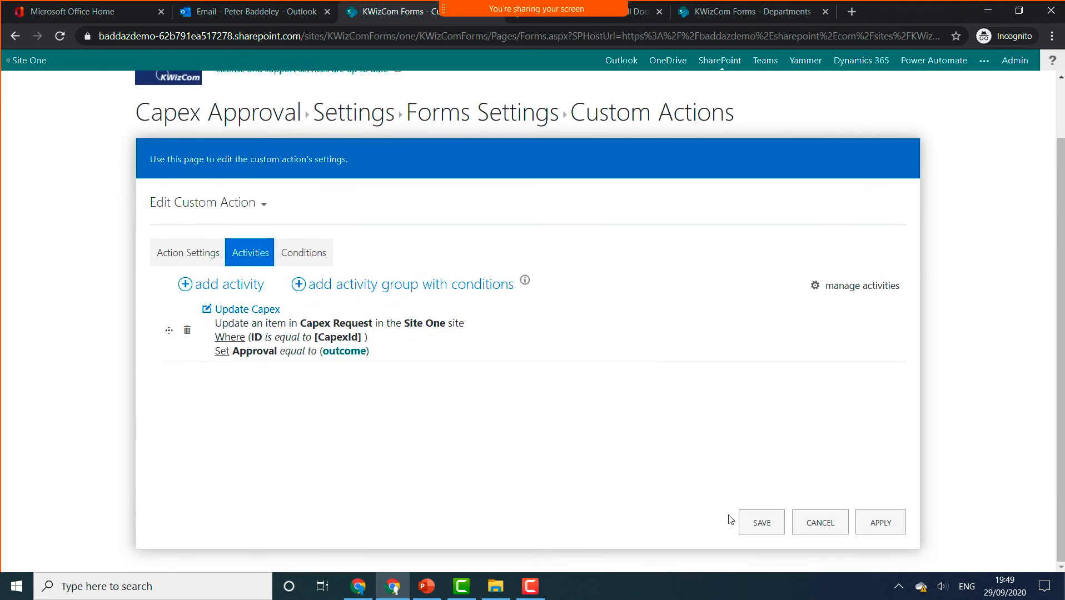
click(746, 520)
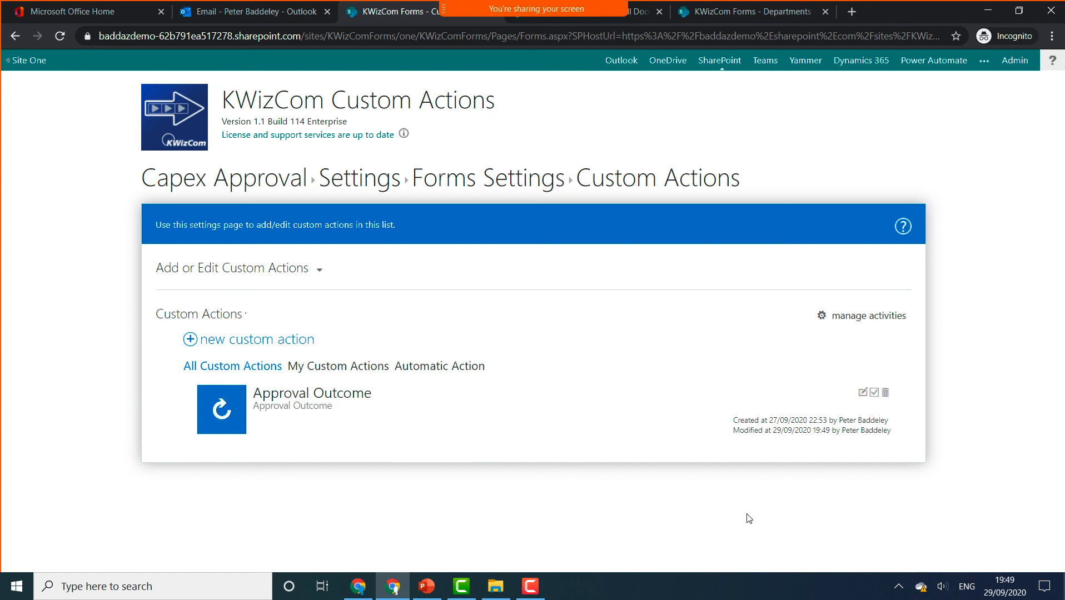
- Start the KWizCom Webinar slideshow from the Summary slide
click(418, 597)
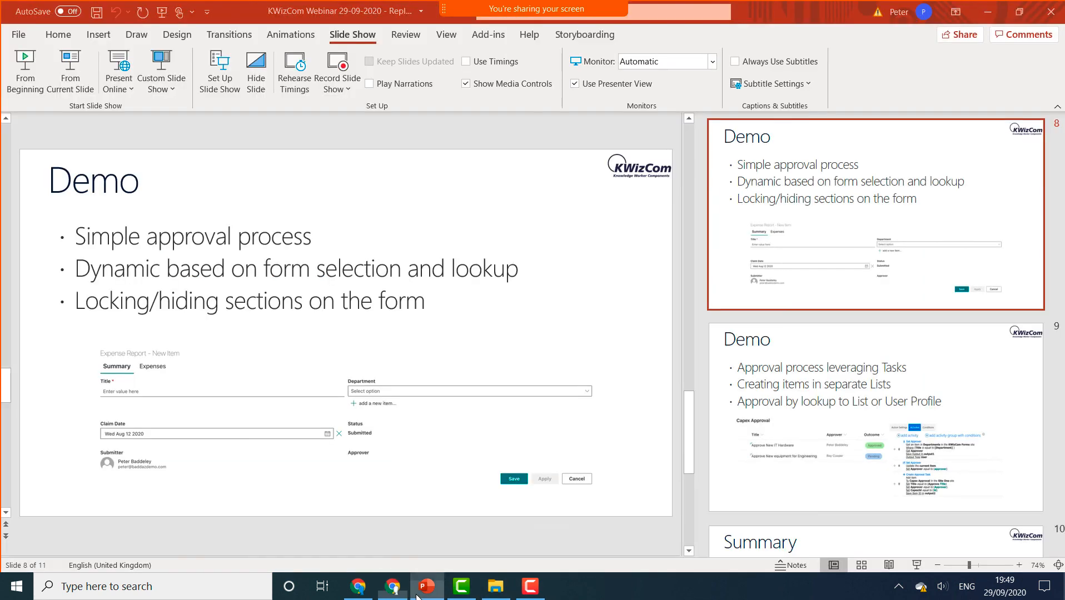
scroll(797, 387, down, 5)
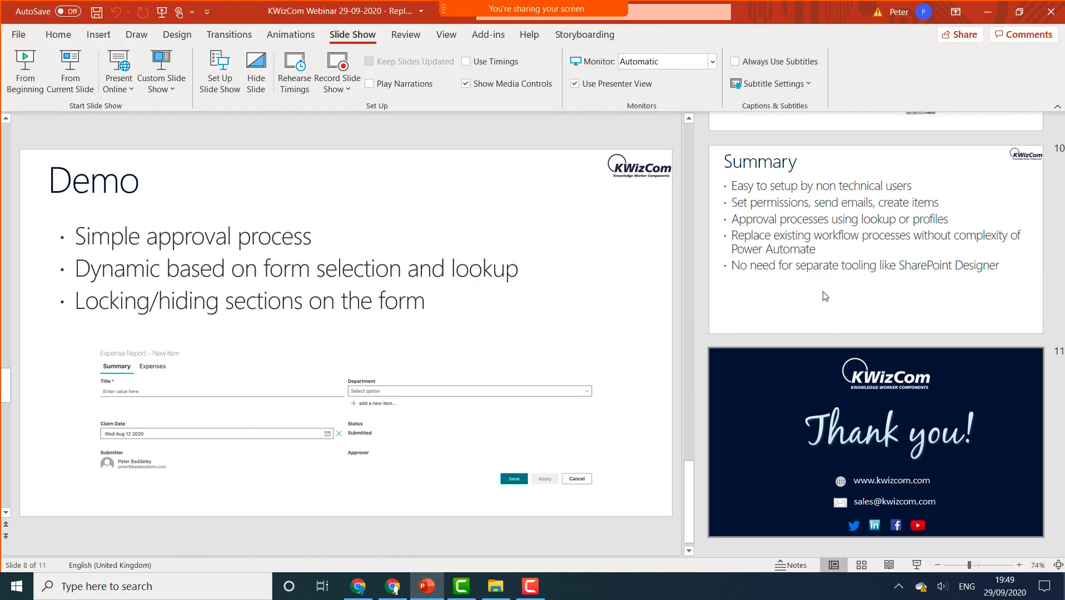
click(823, 278)
click(83, 88)
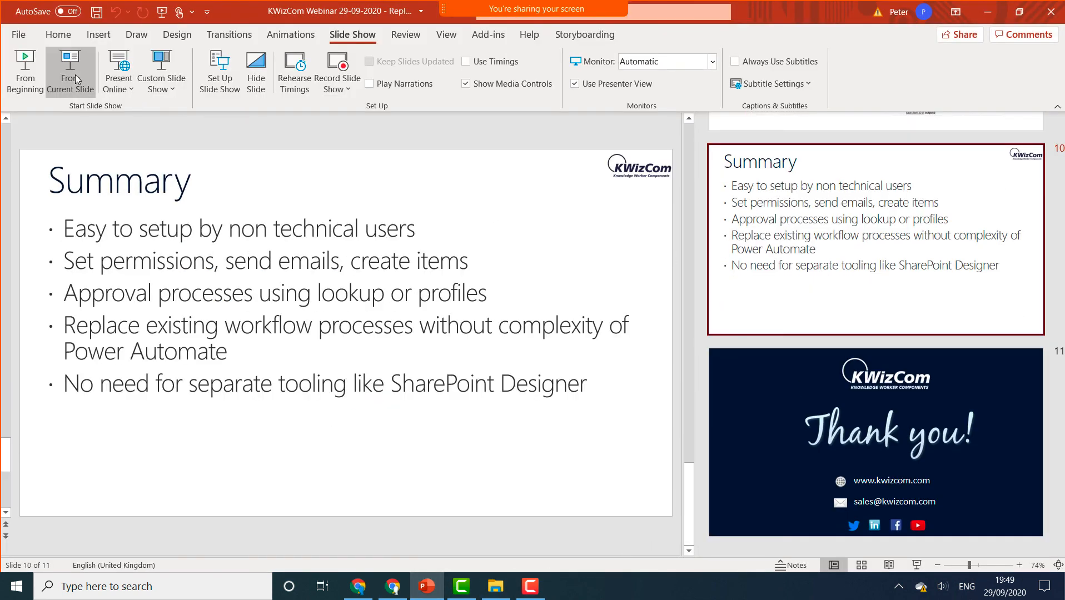